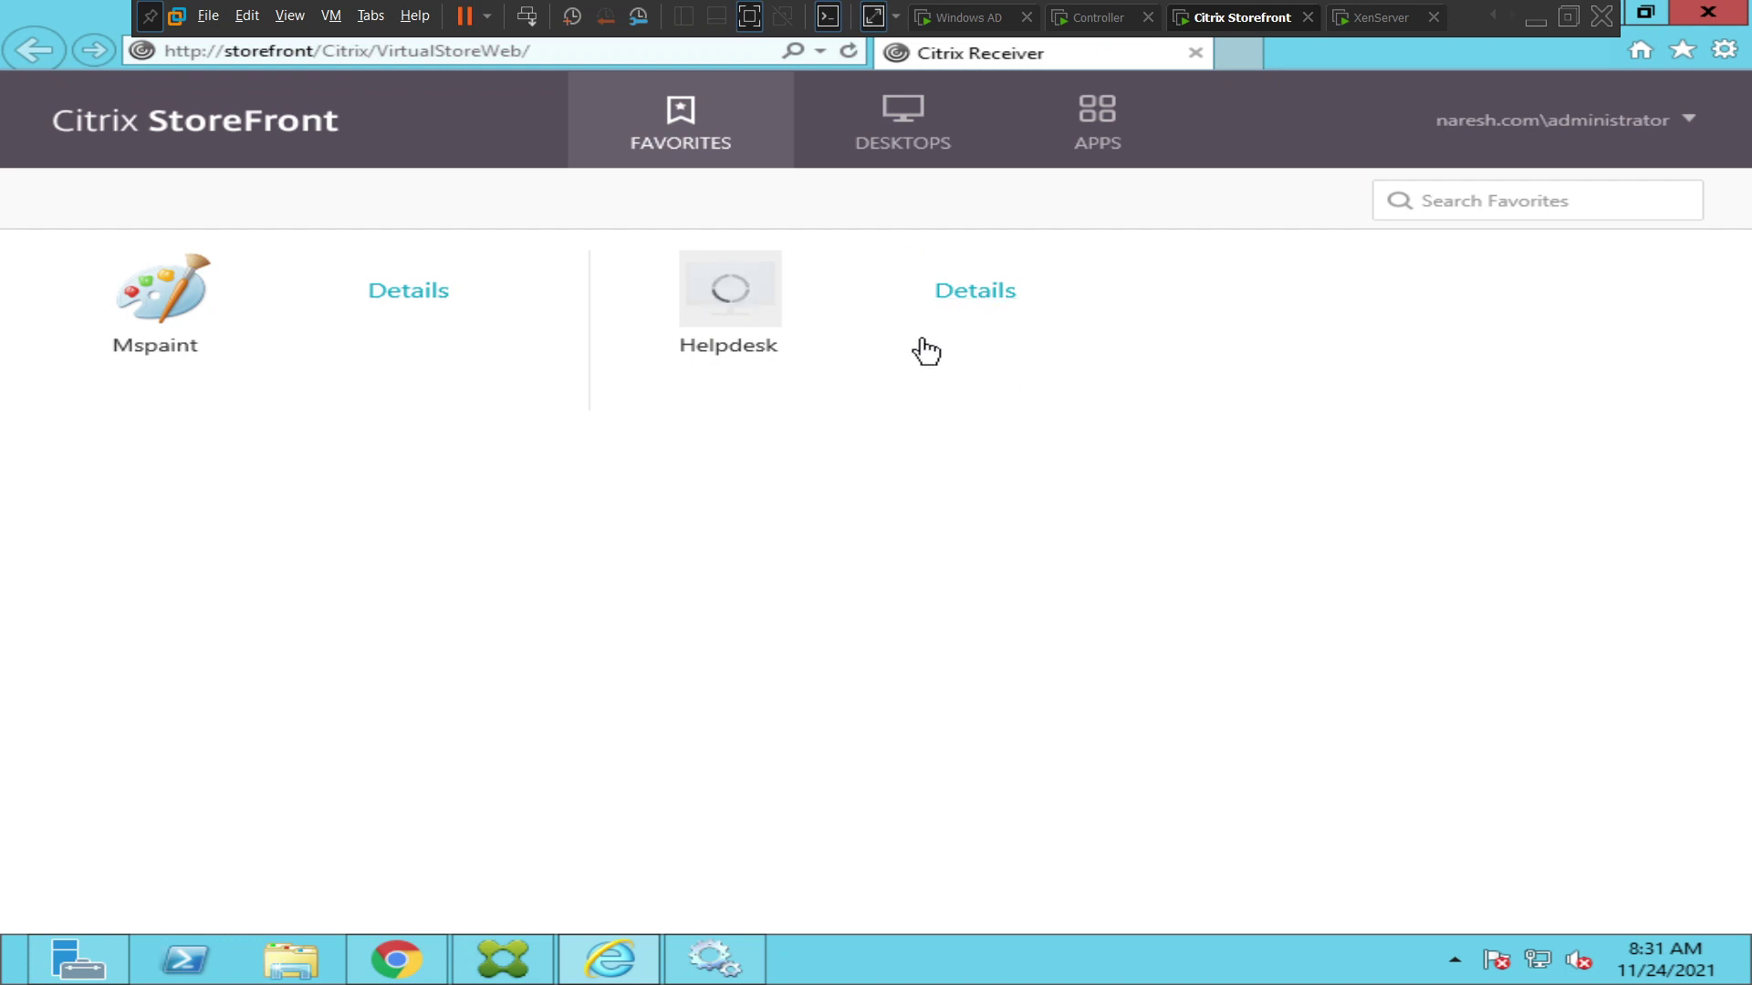
Try launching the Design Team Desktop OS and Helpdesk desktops, then show the Apps list
click(901, 141)
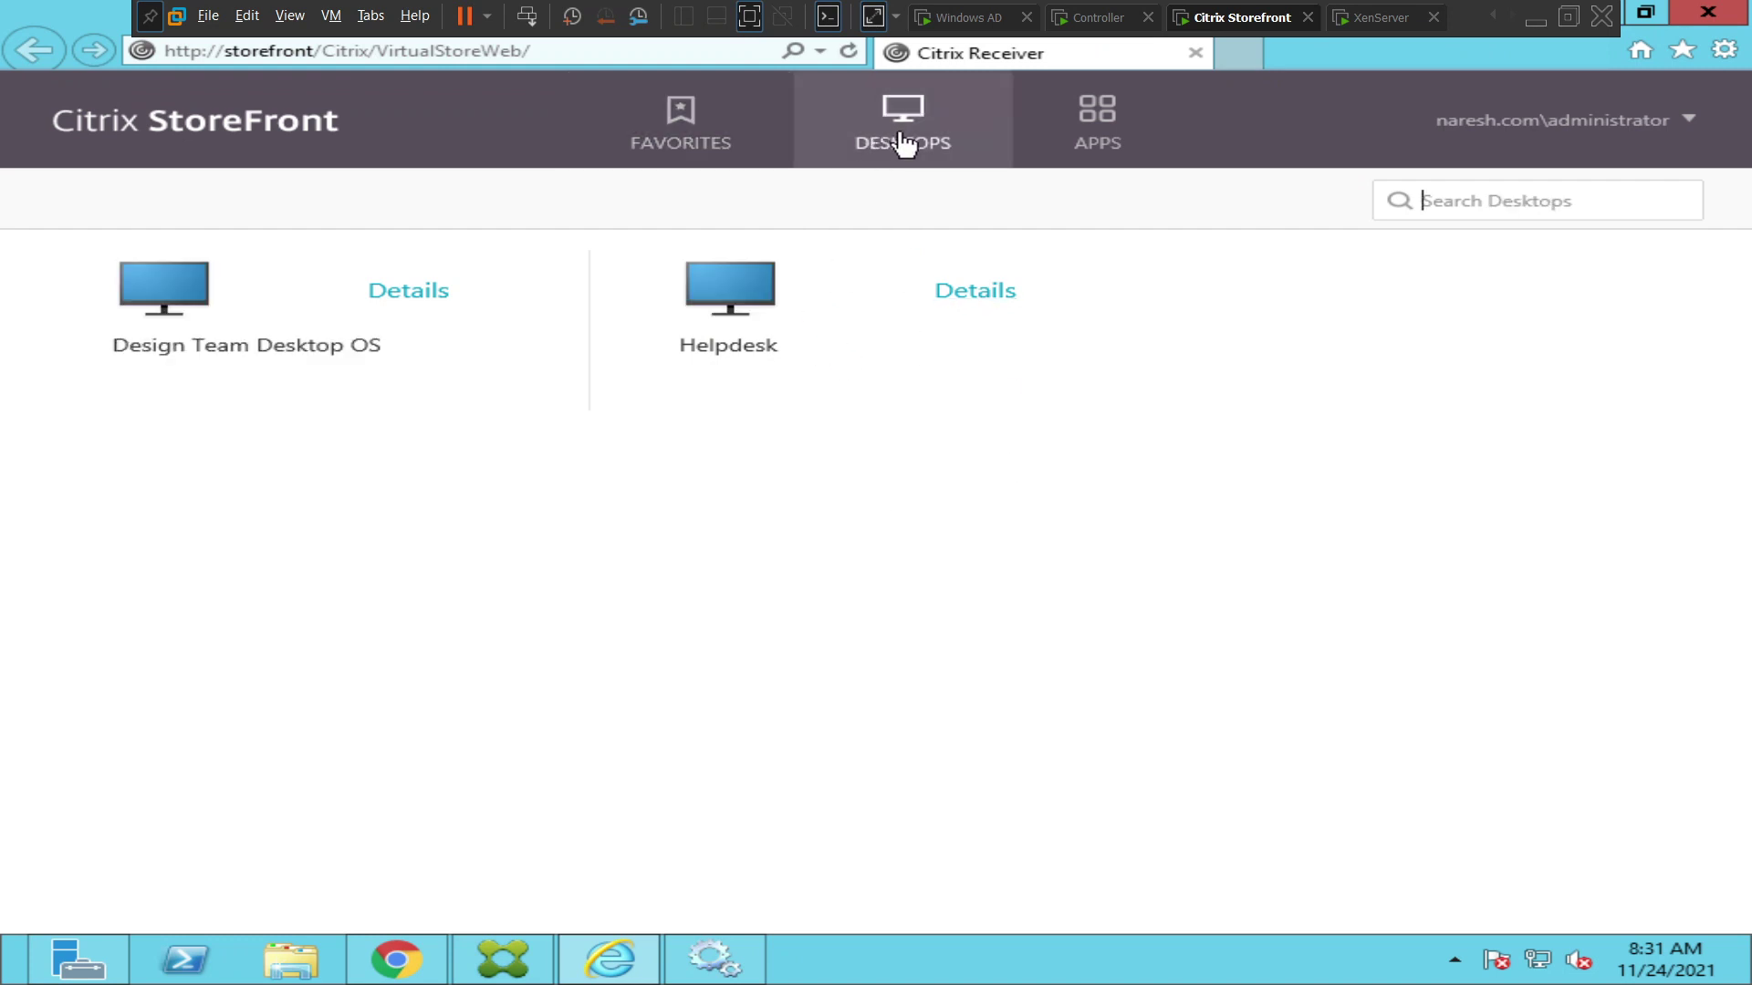
click(164, 290)
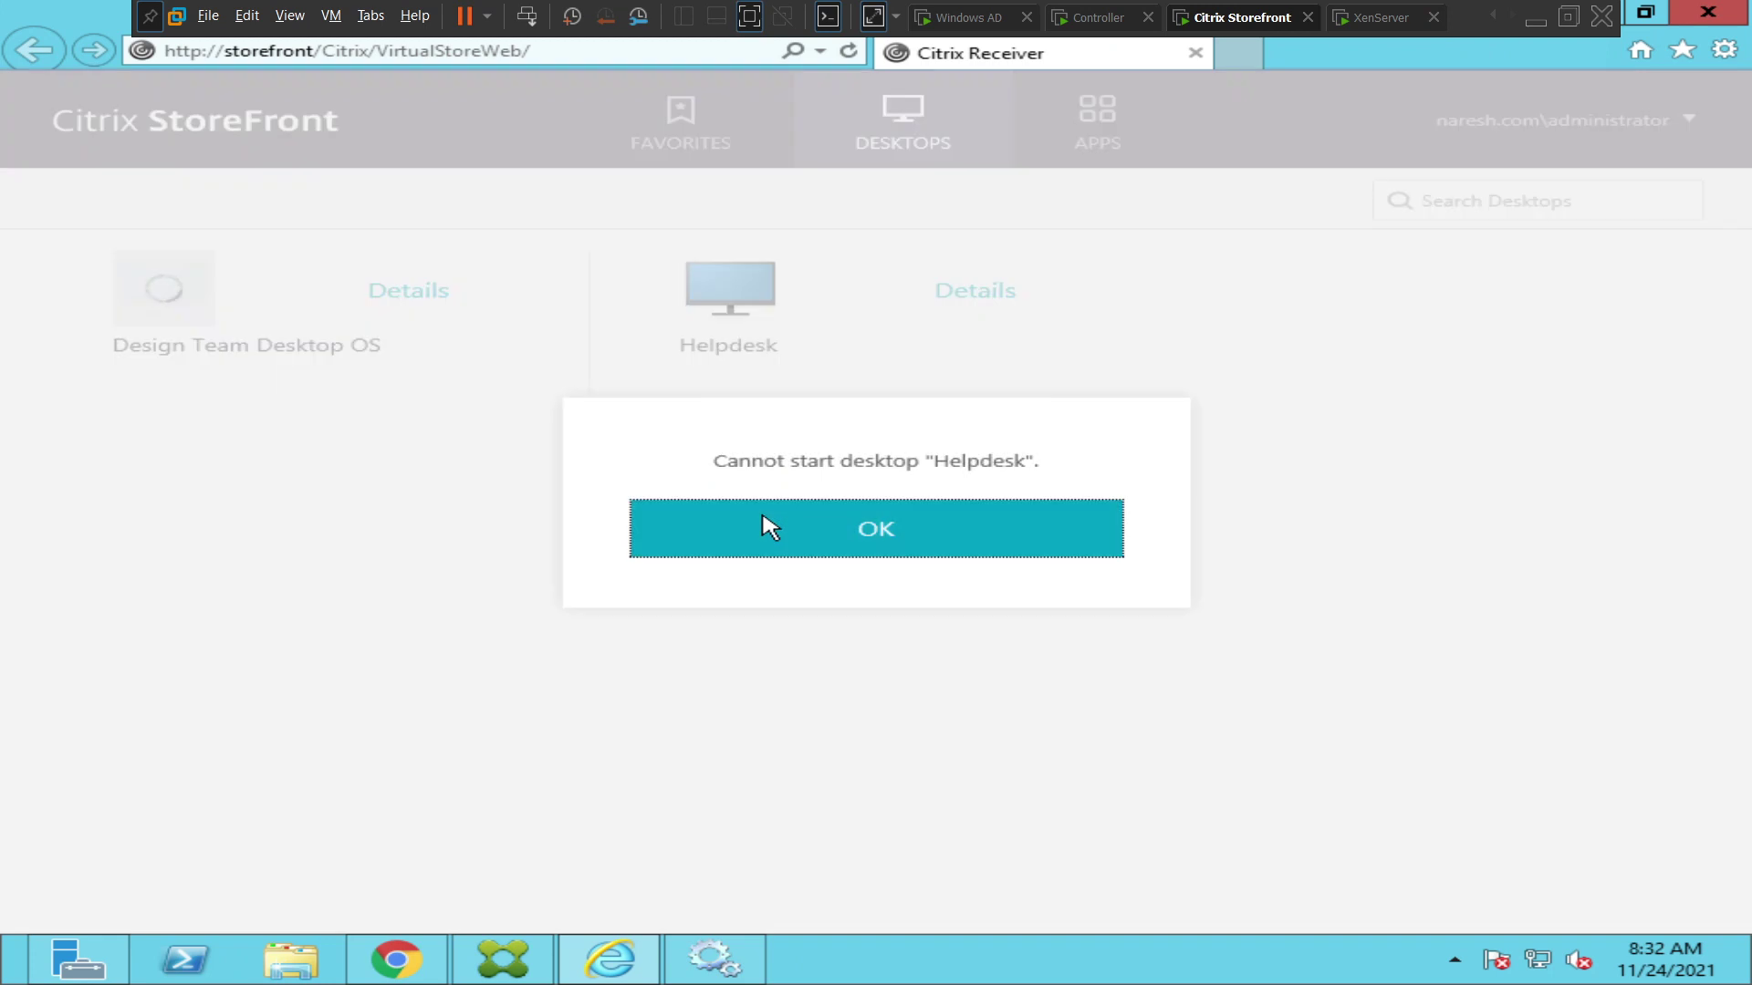
click(847, 535)
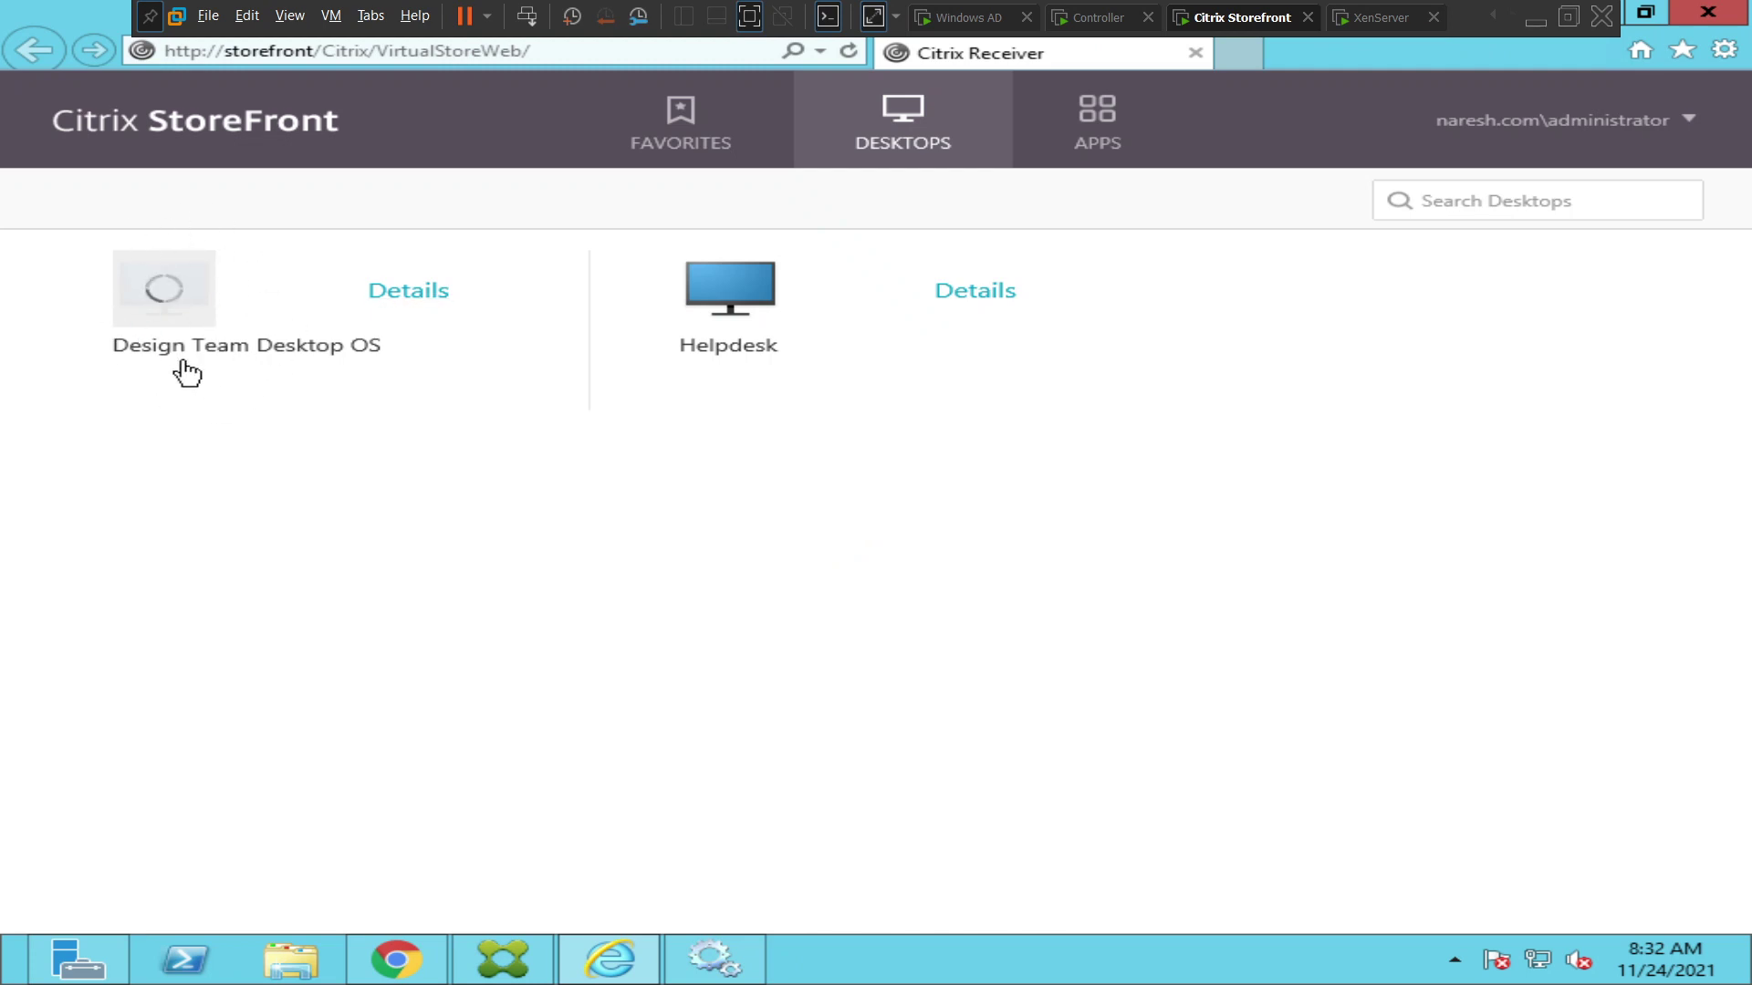
click(755, 301)
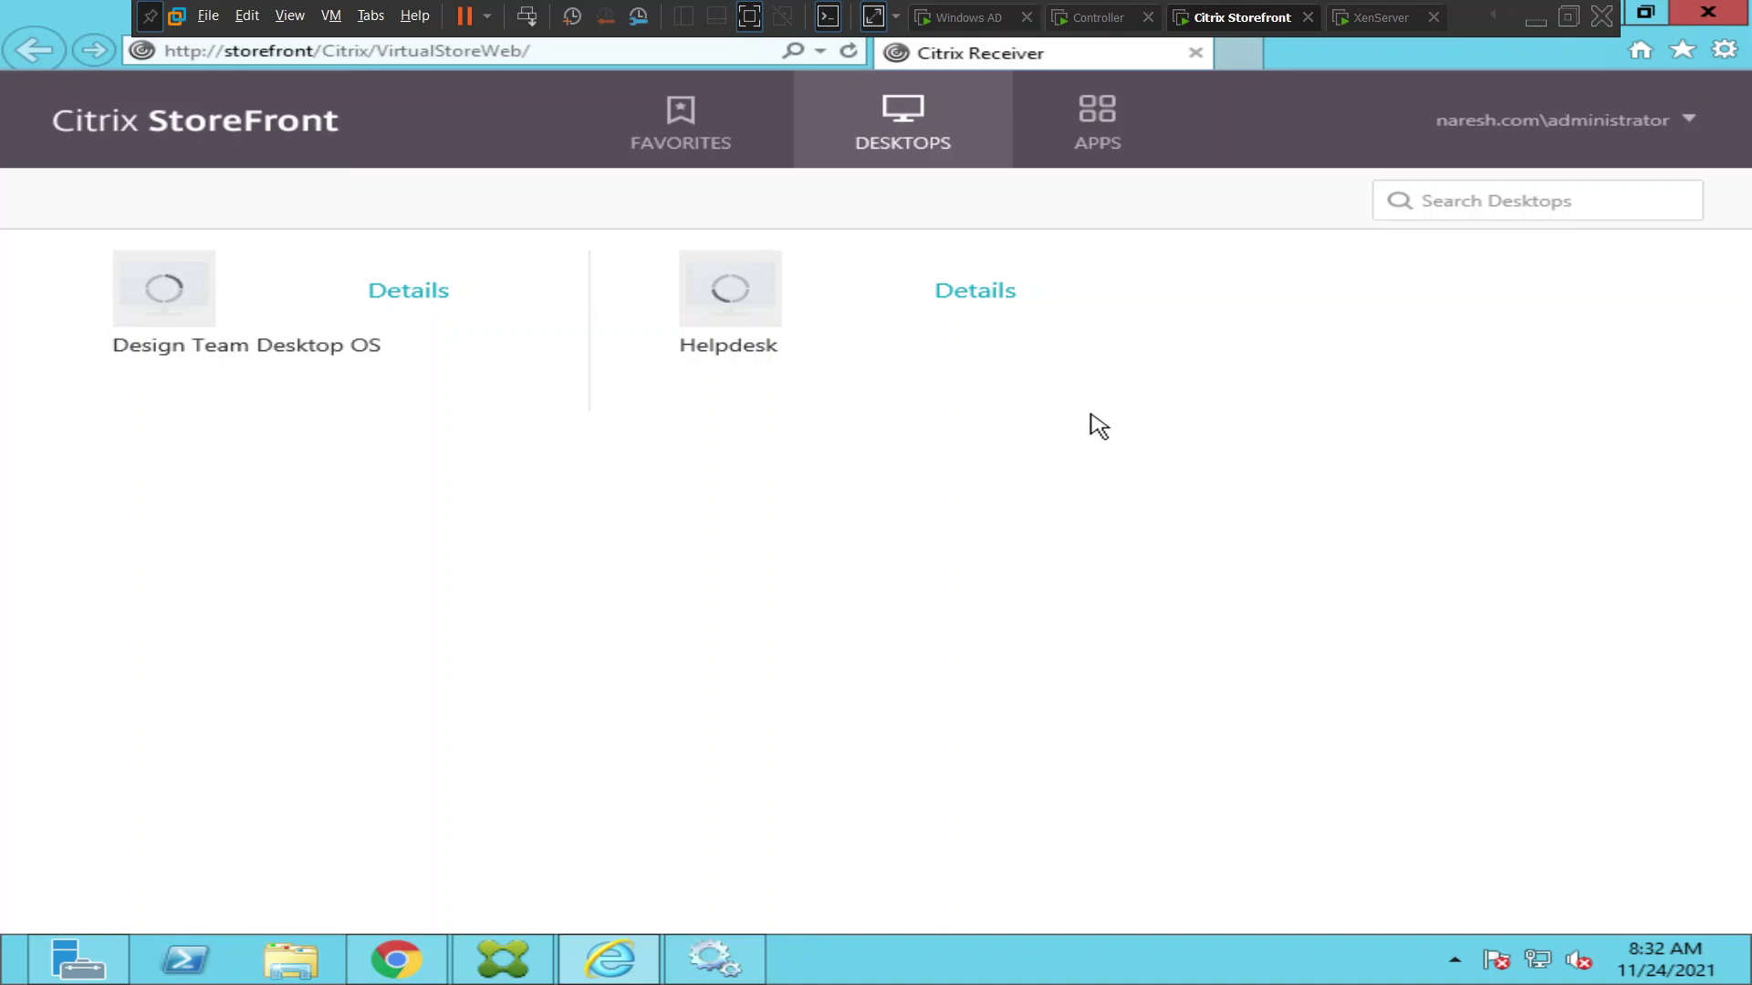
click(1126, 162)
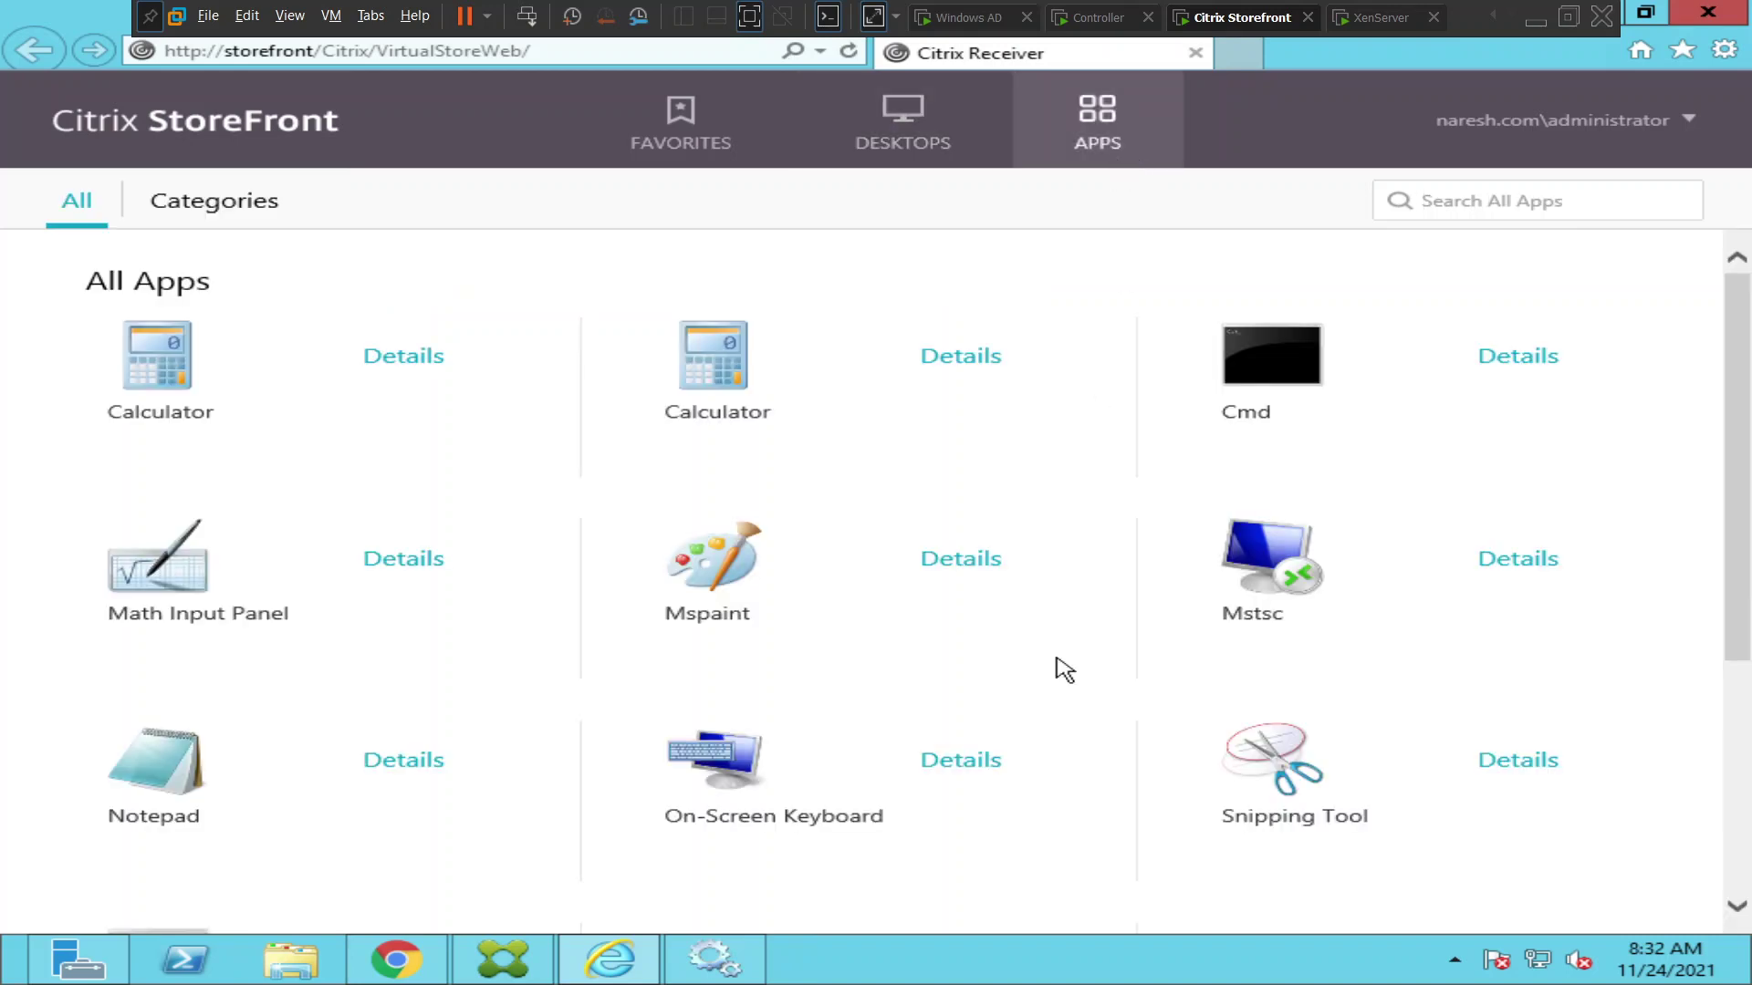
Launch Mspaint and dismiss the Helpdesk and Mspaint cannot-start errors
click(707, 578)
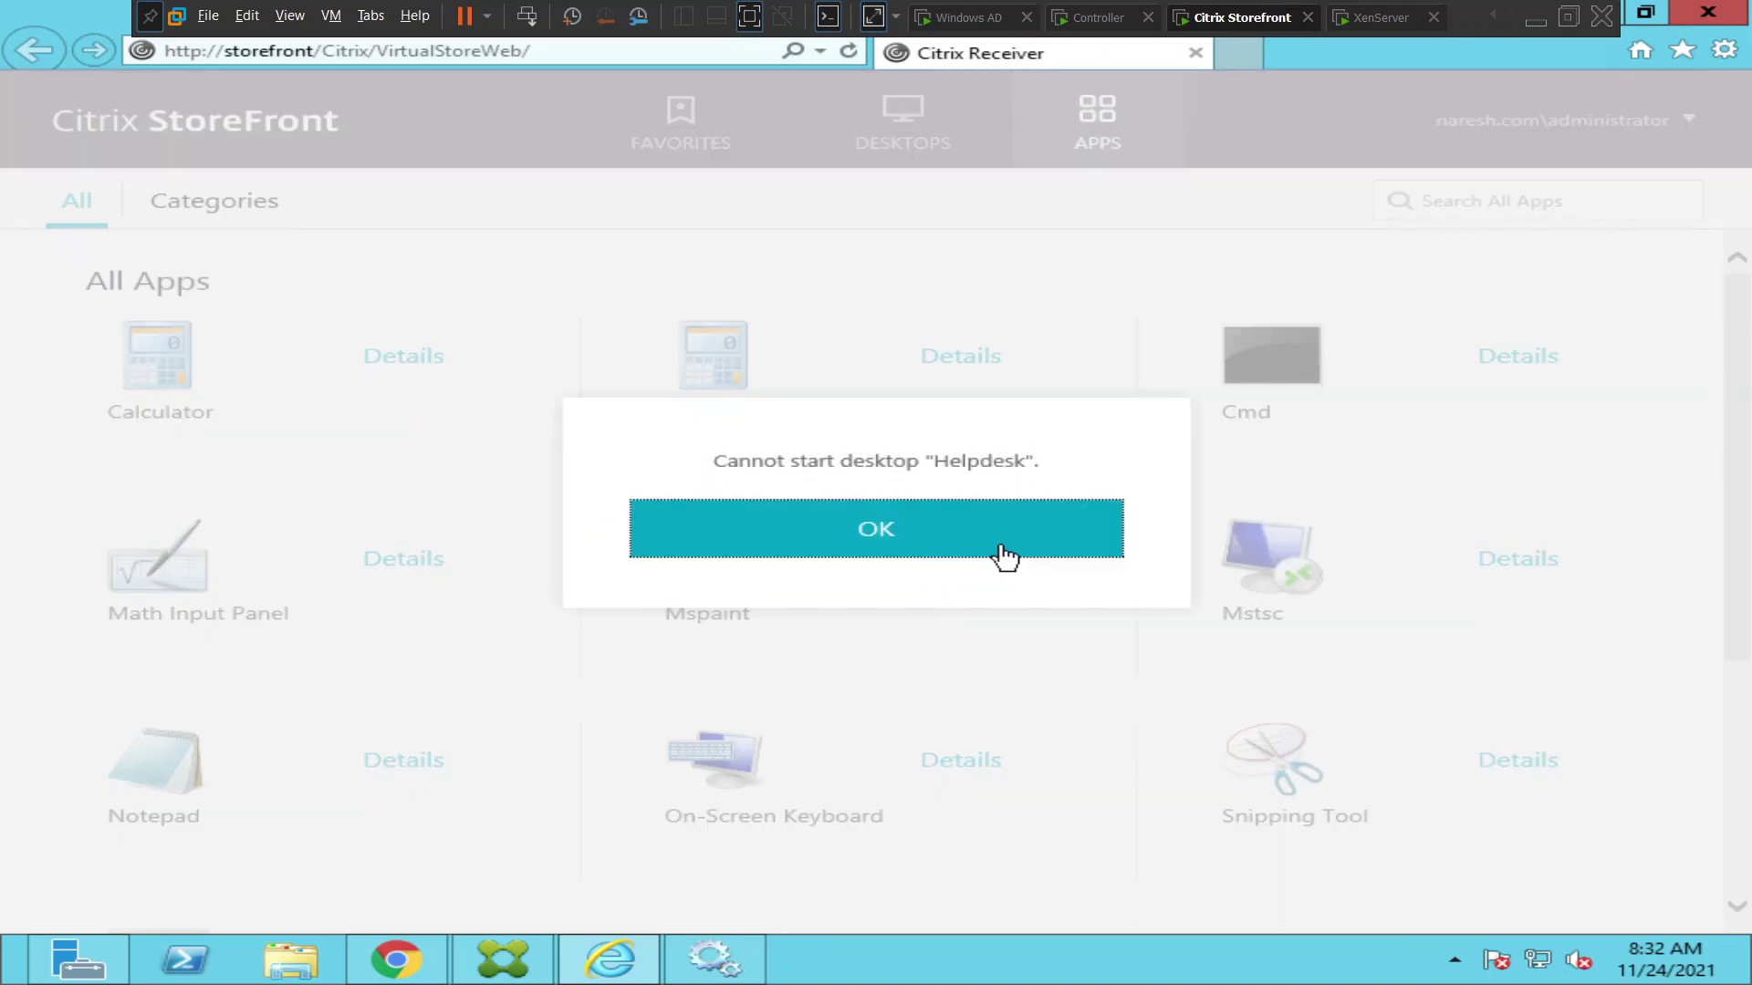
click(1004, 555)
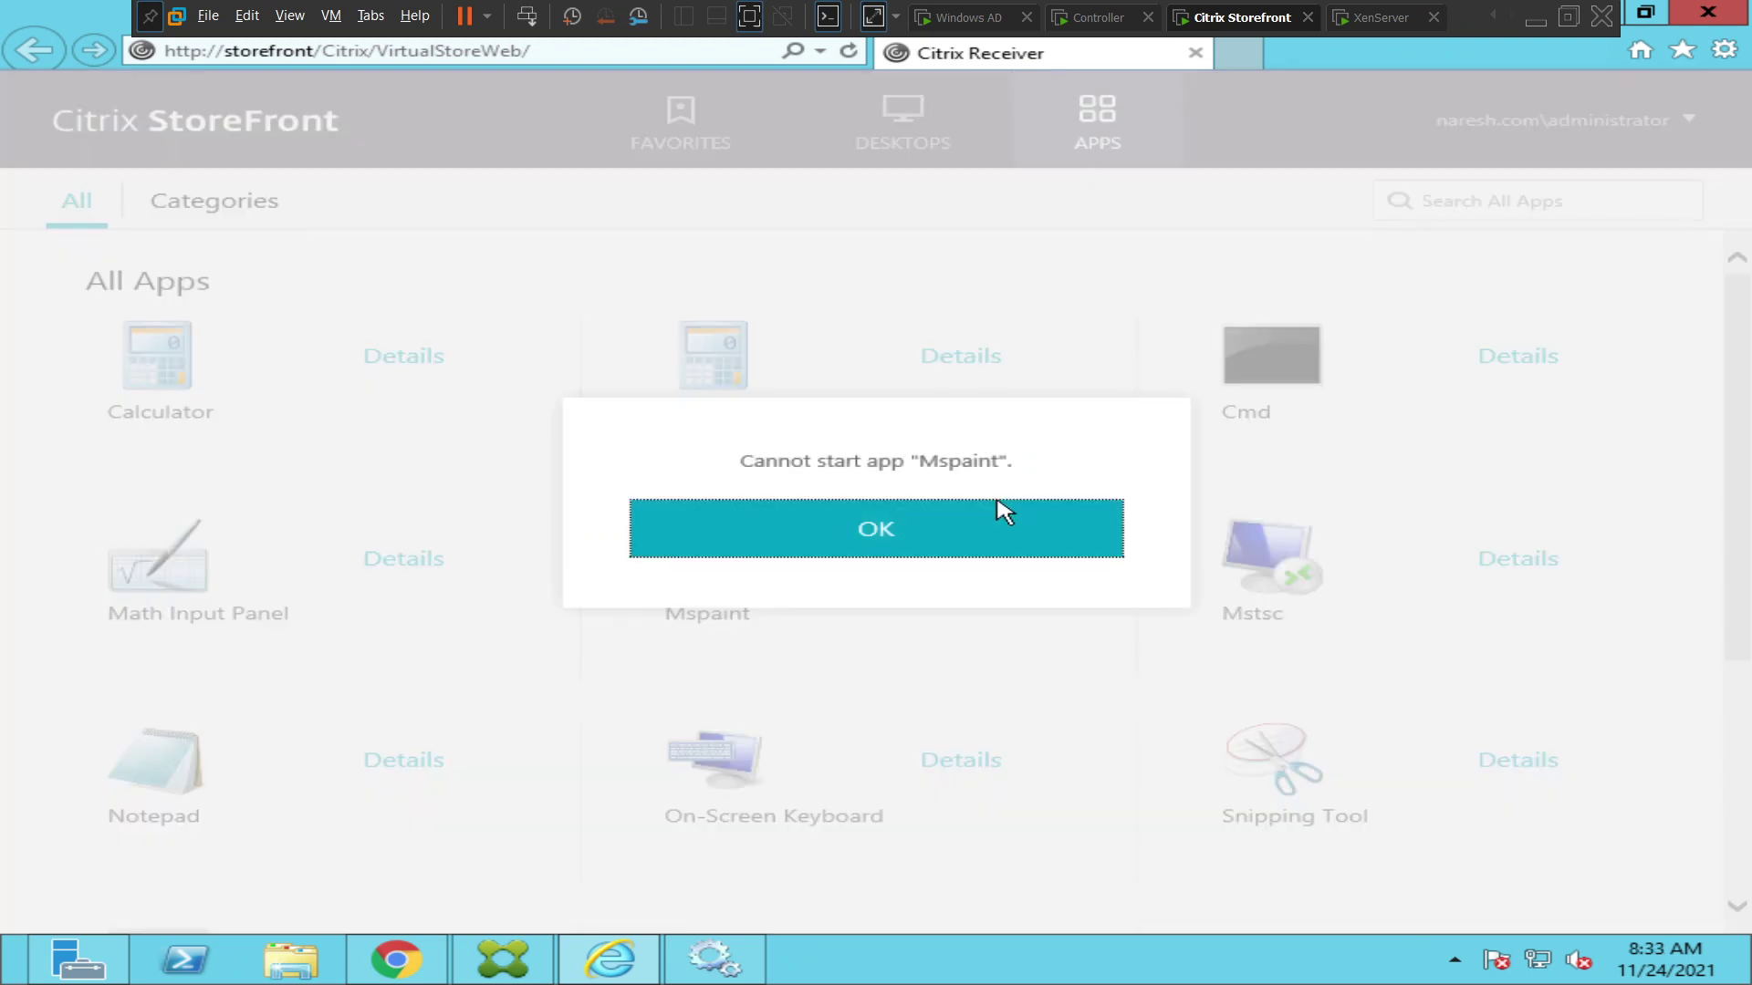
click(936, 550)
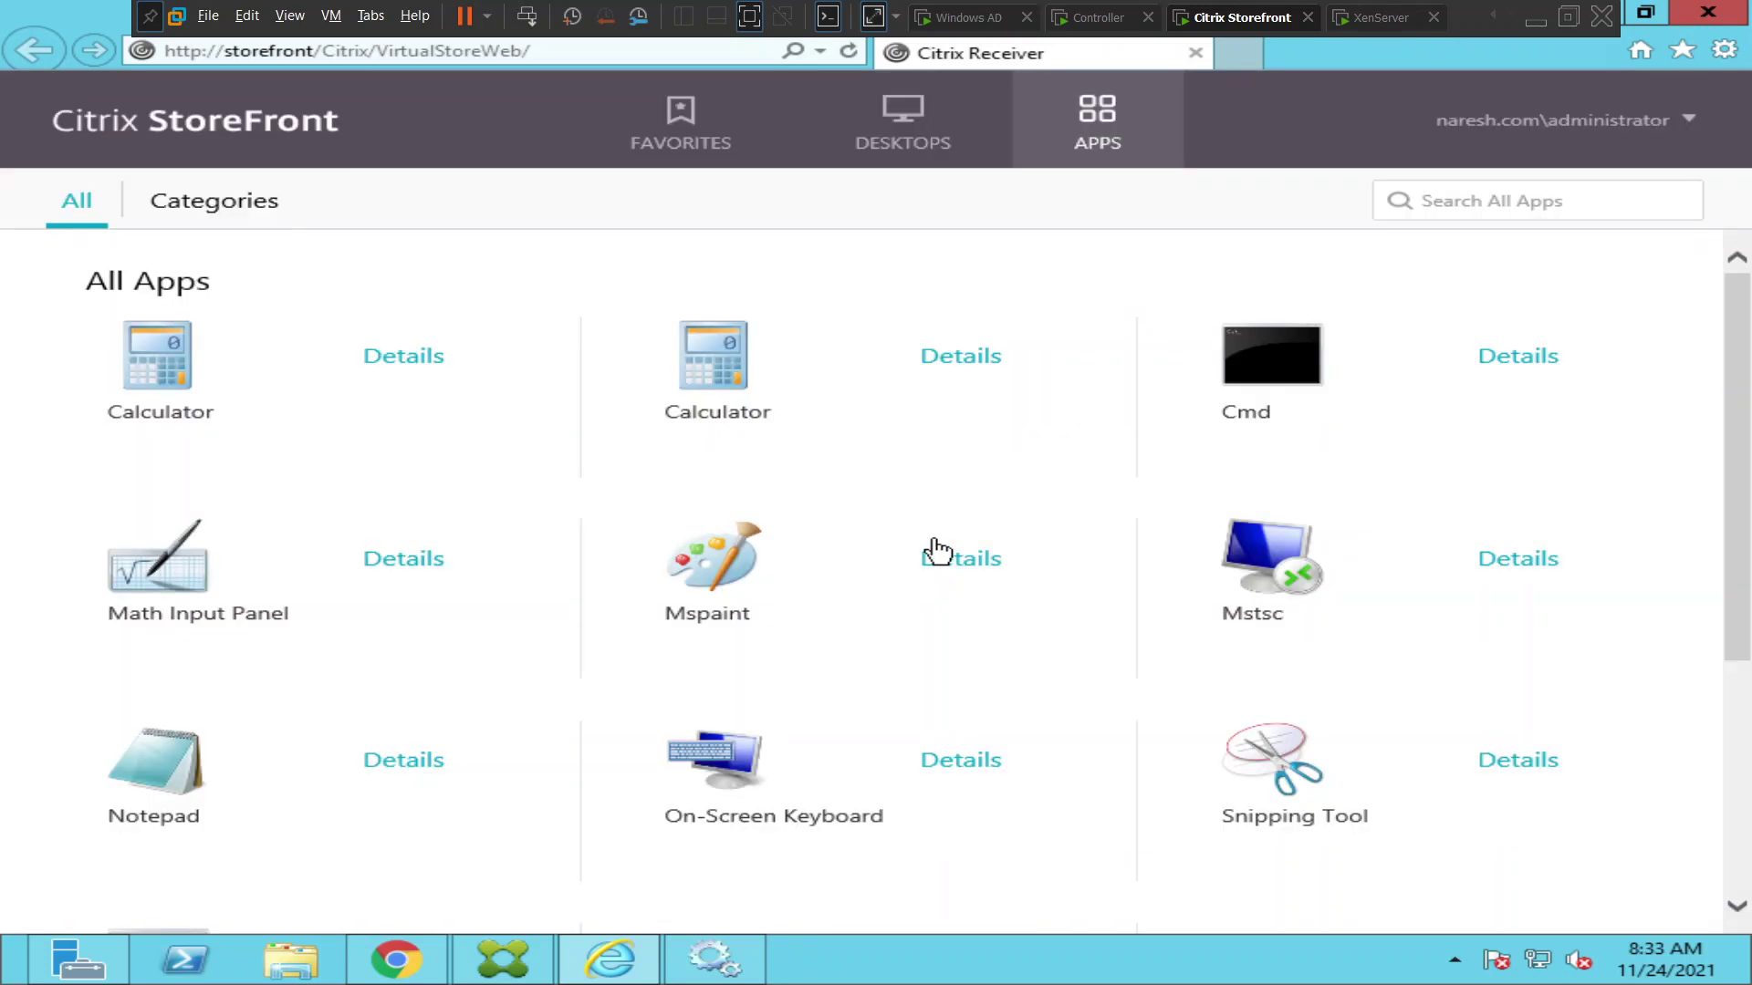
click(1373, 17)
On the Controller, start the stopped SQL Server Agent (SQLEXPRESS) service
click(1235, 21)
click(1102, 20)
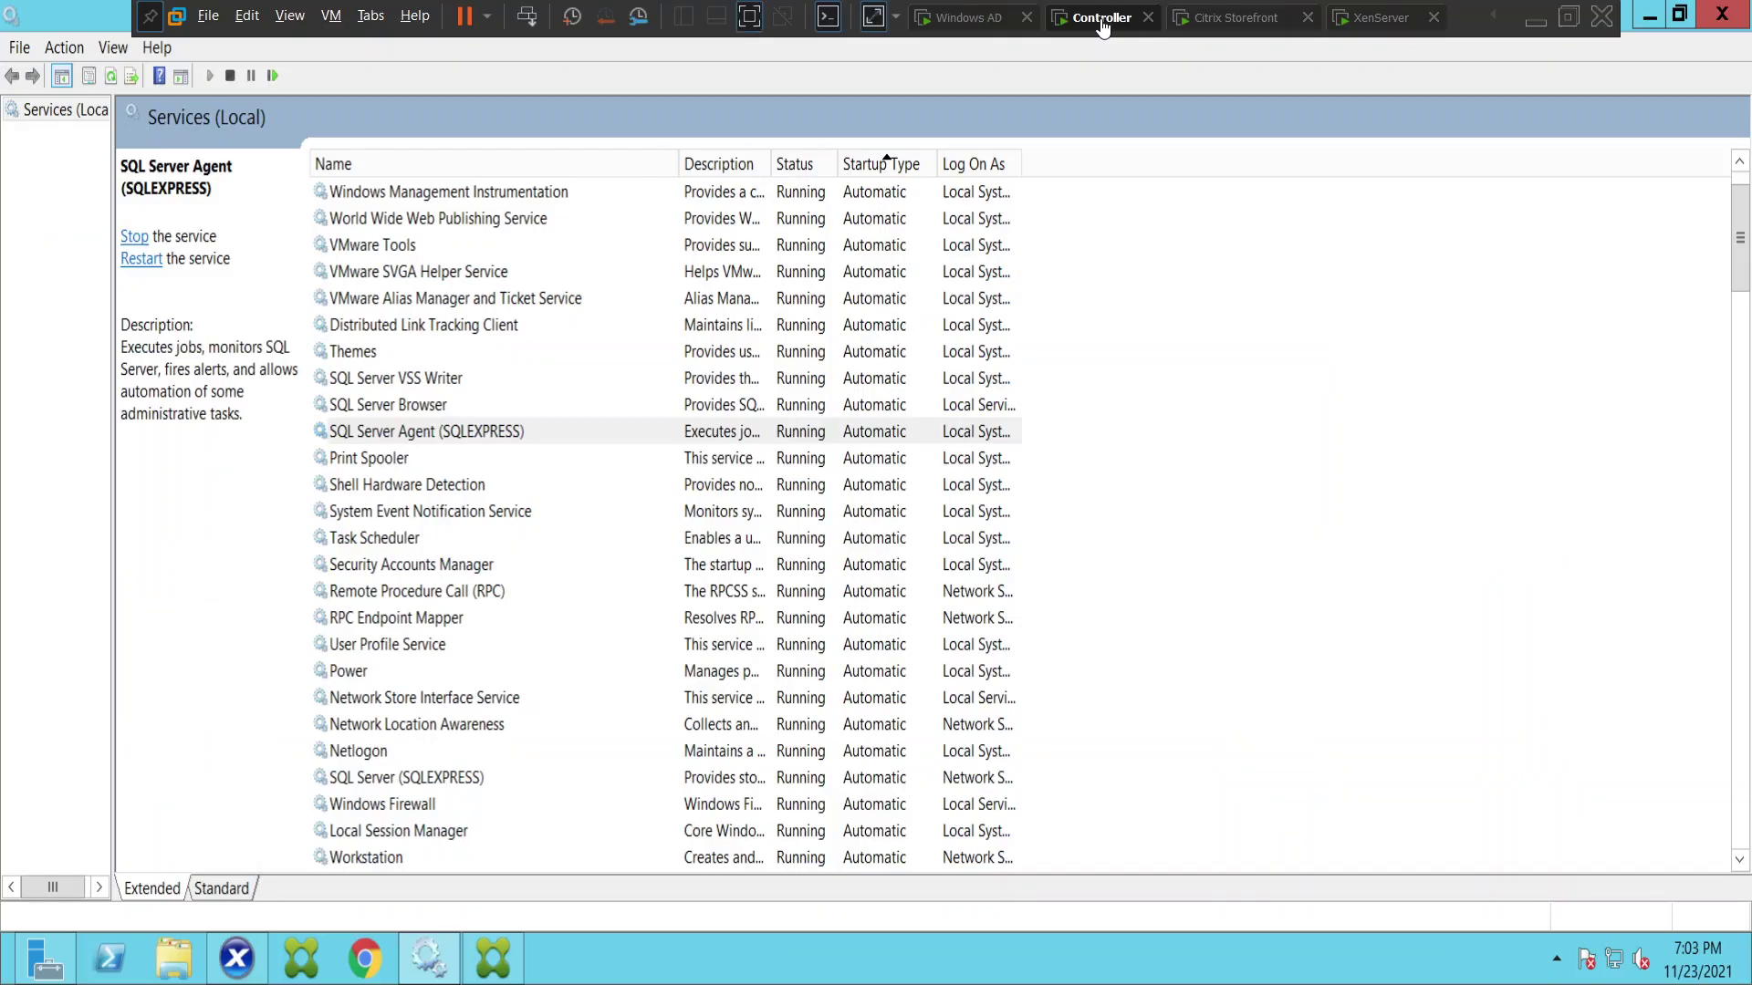
click(800, 600)
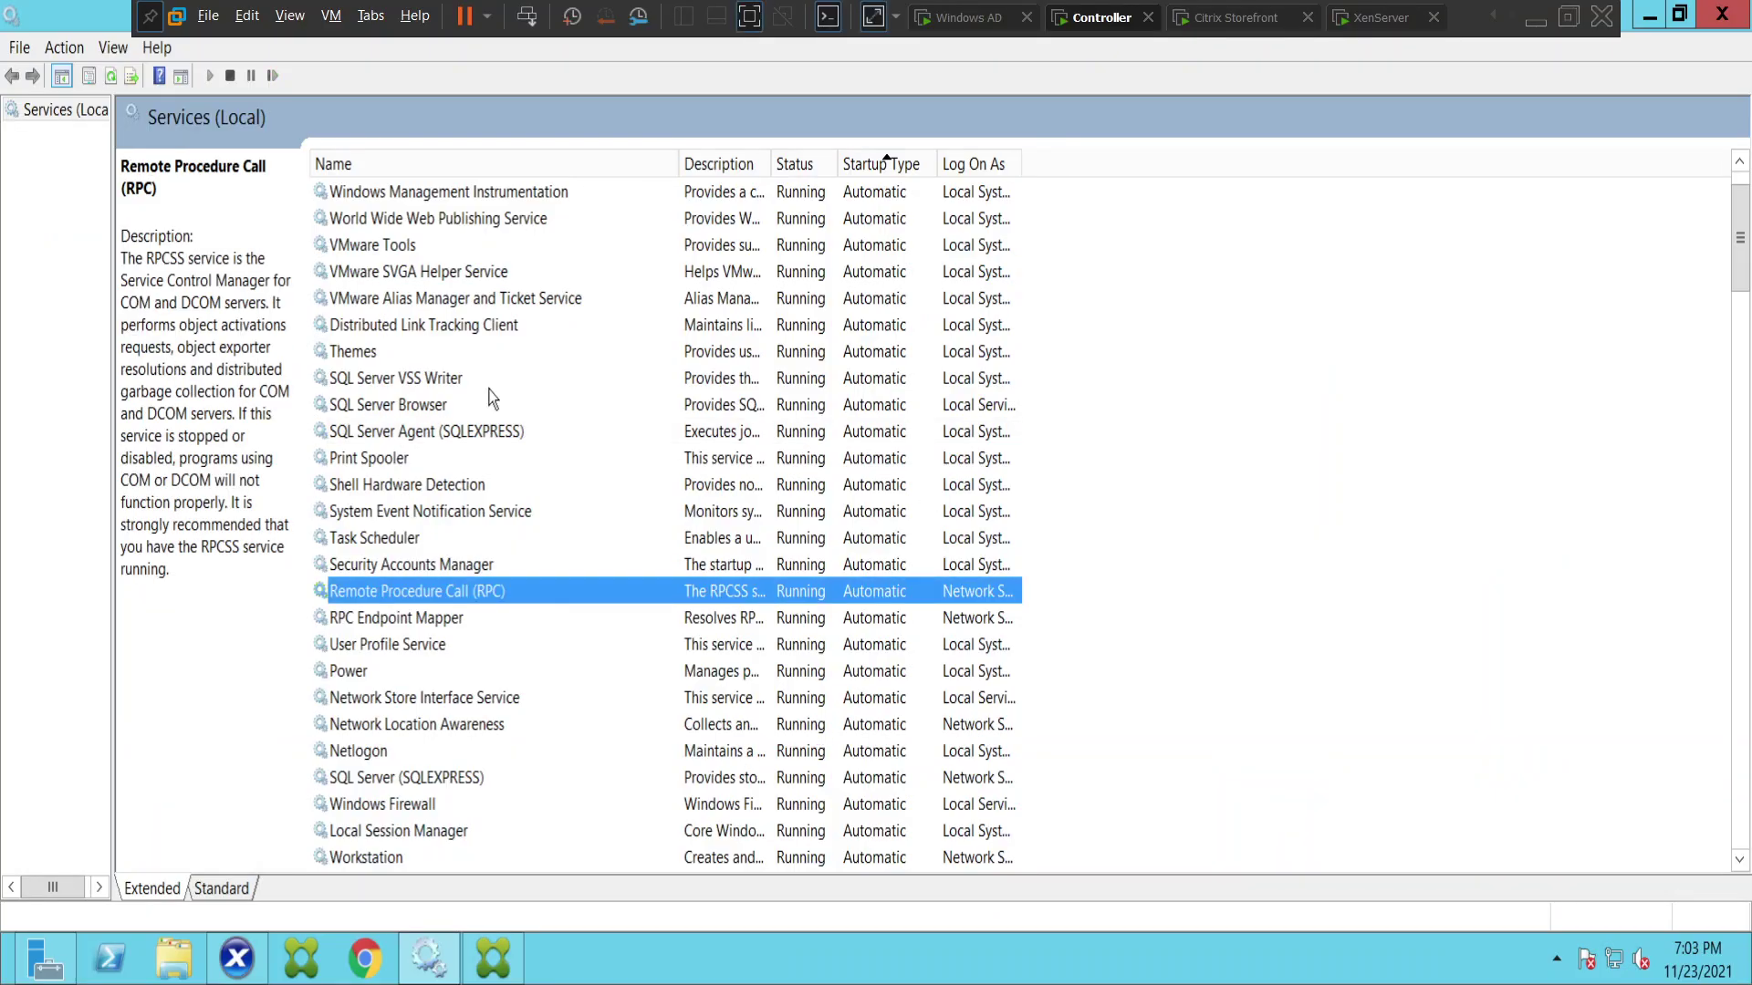
click(110, 77)
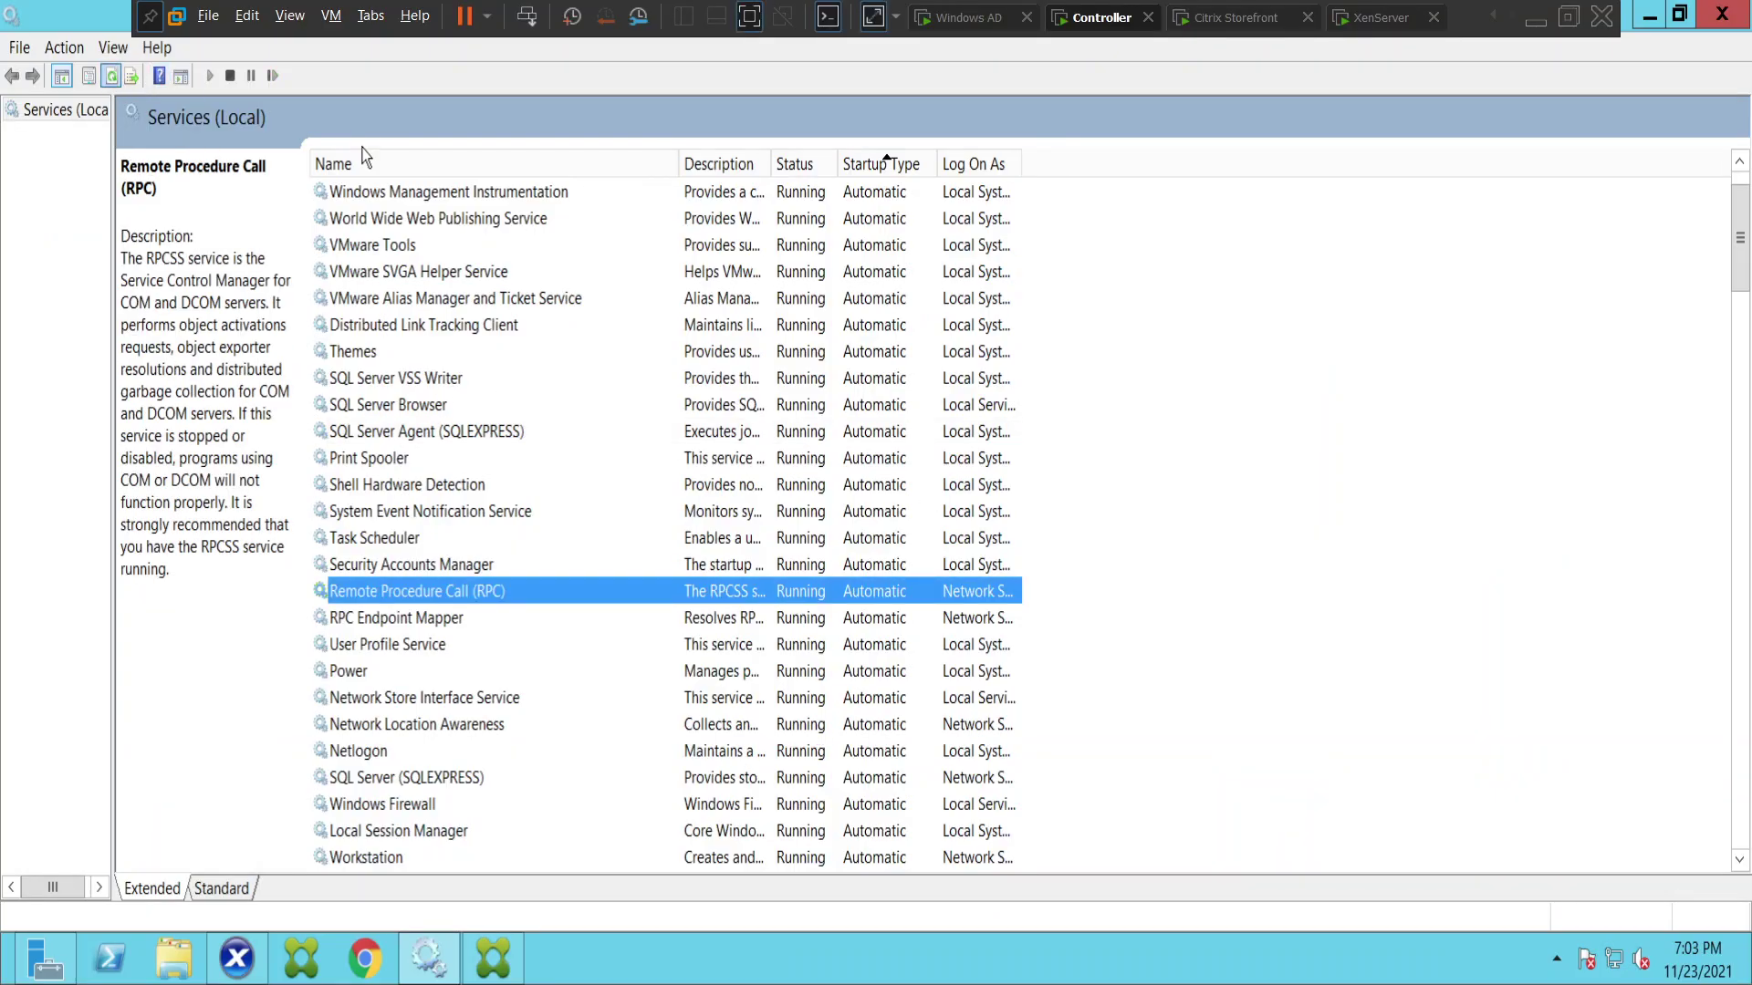
click(781, 329)
scroll(781, 349, up, 1)
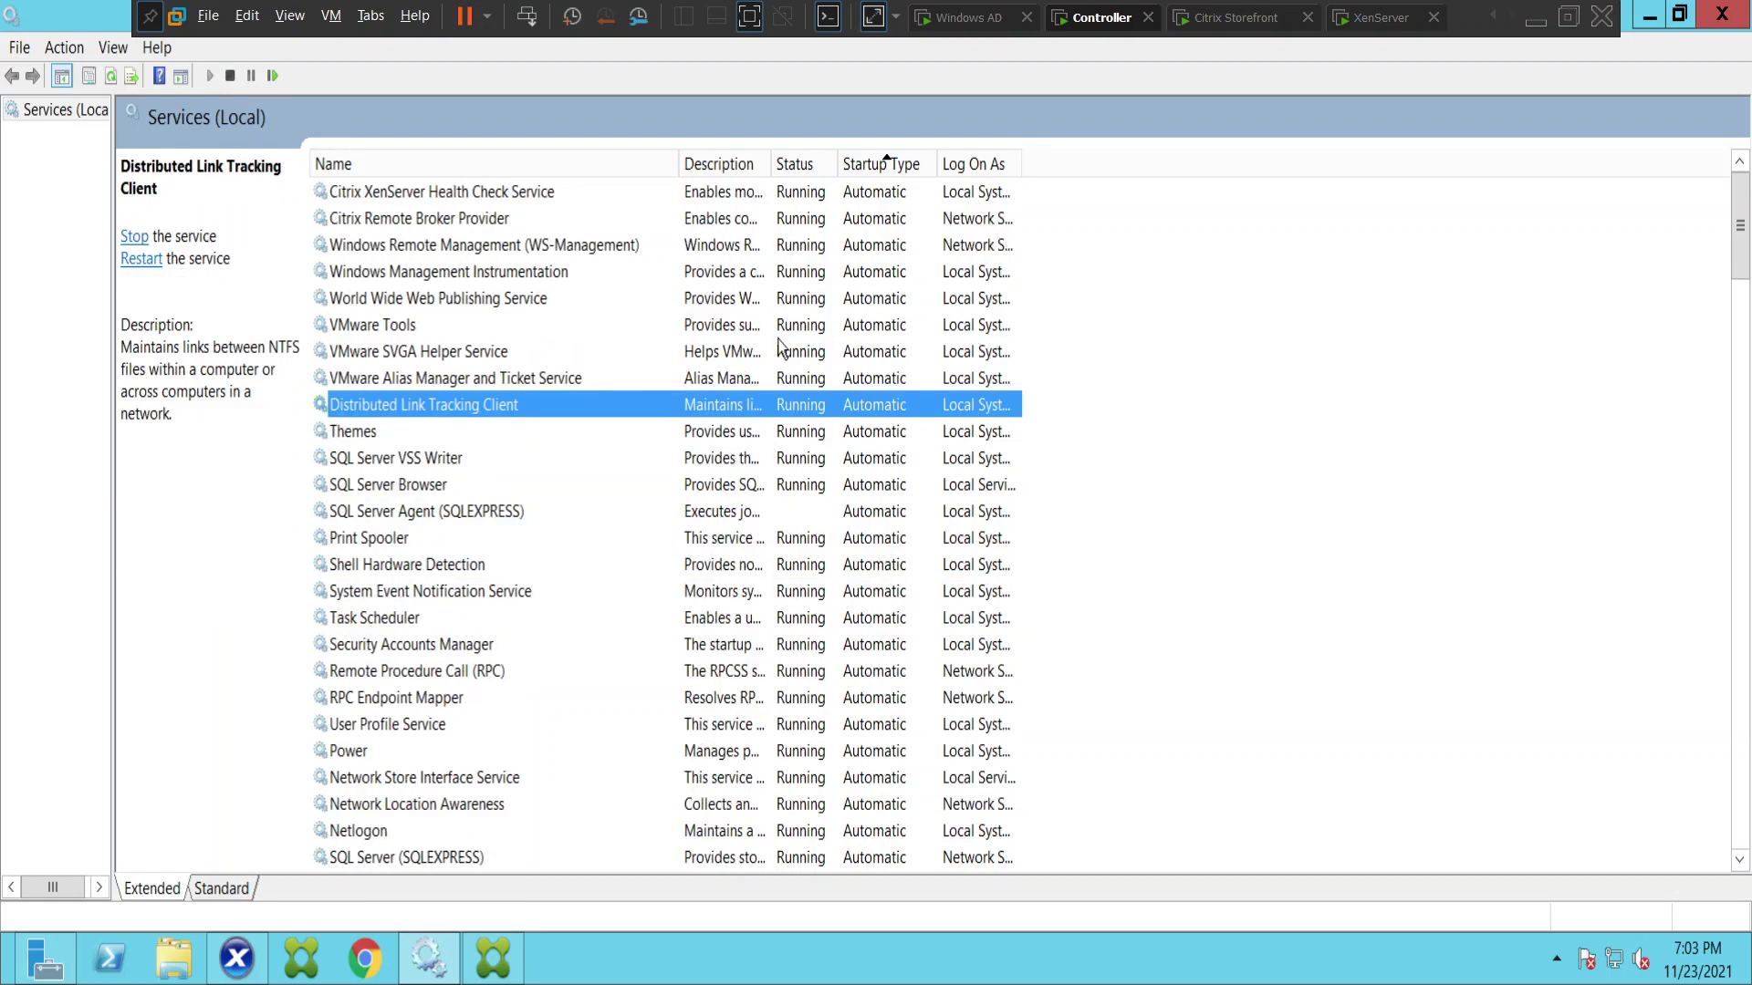
click(470, 513)
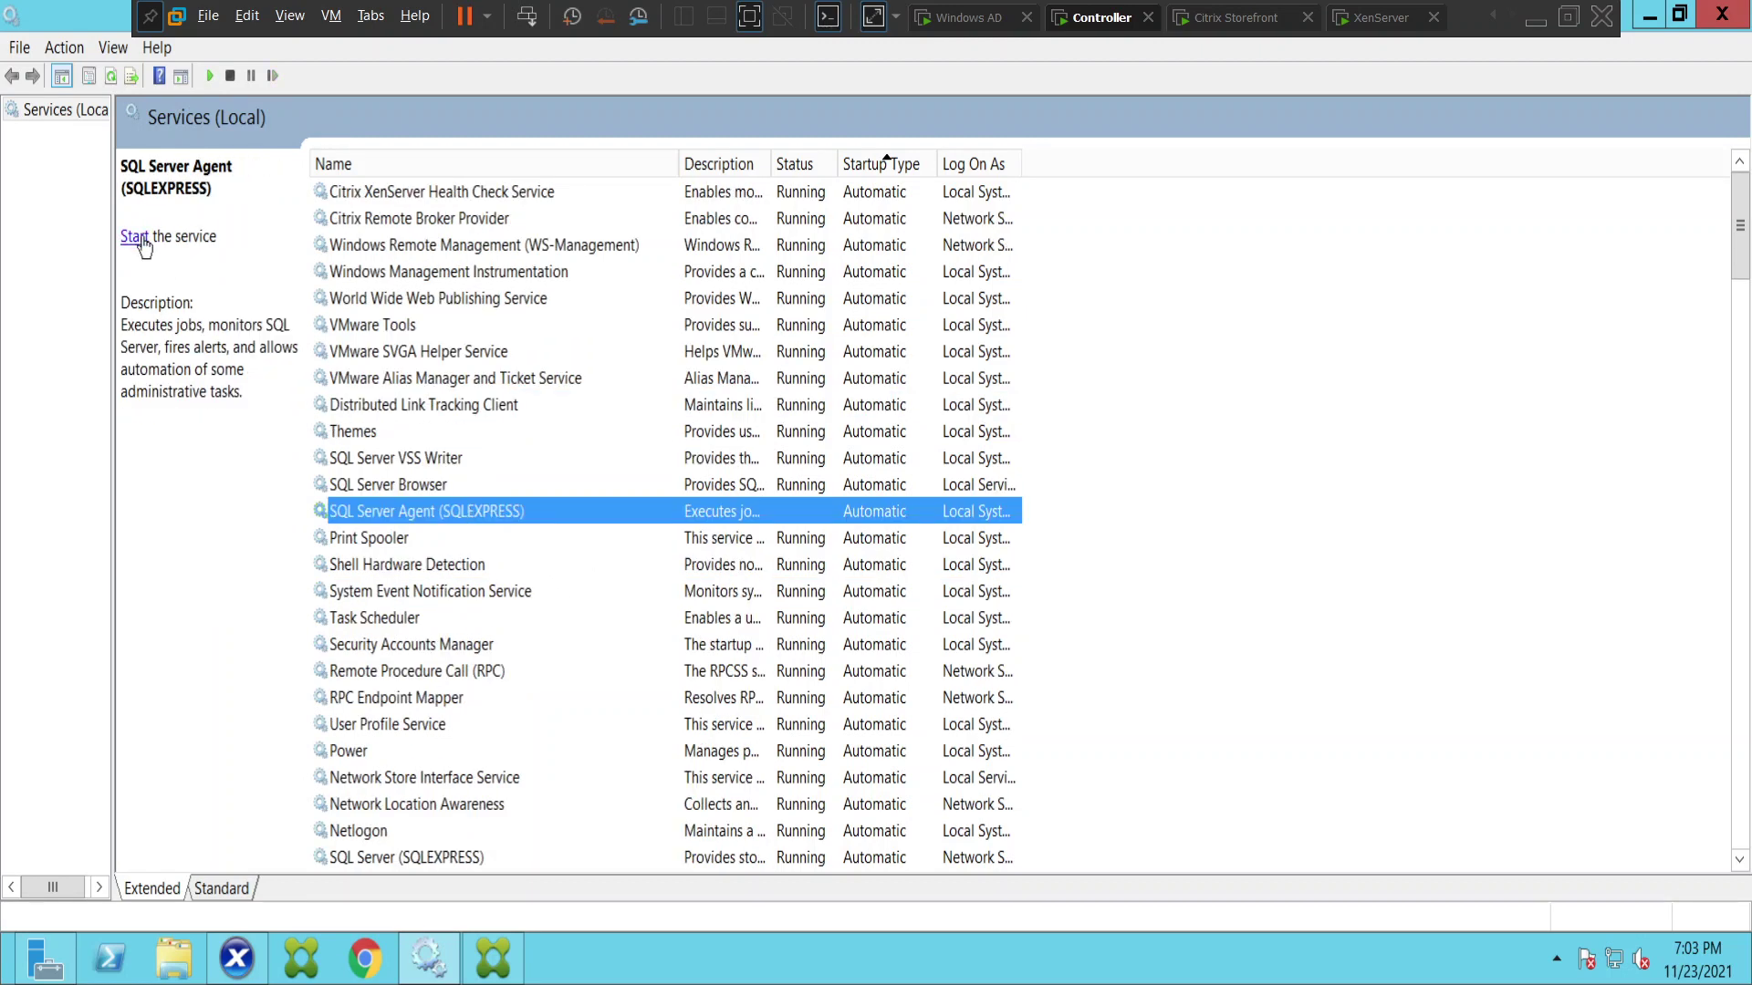
click(134, 237)
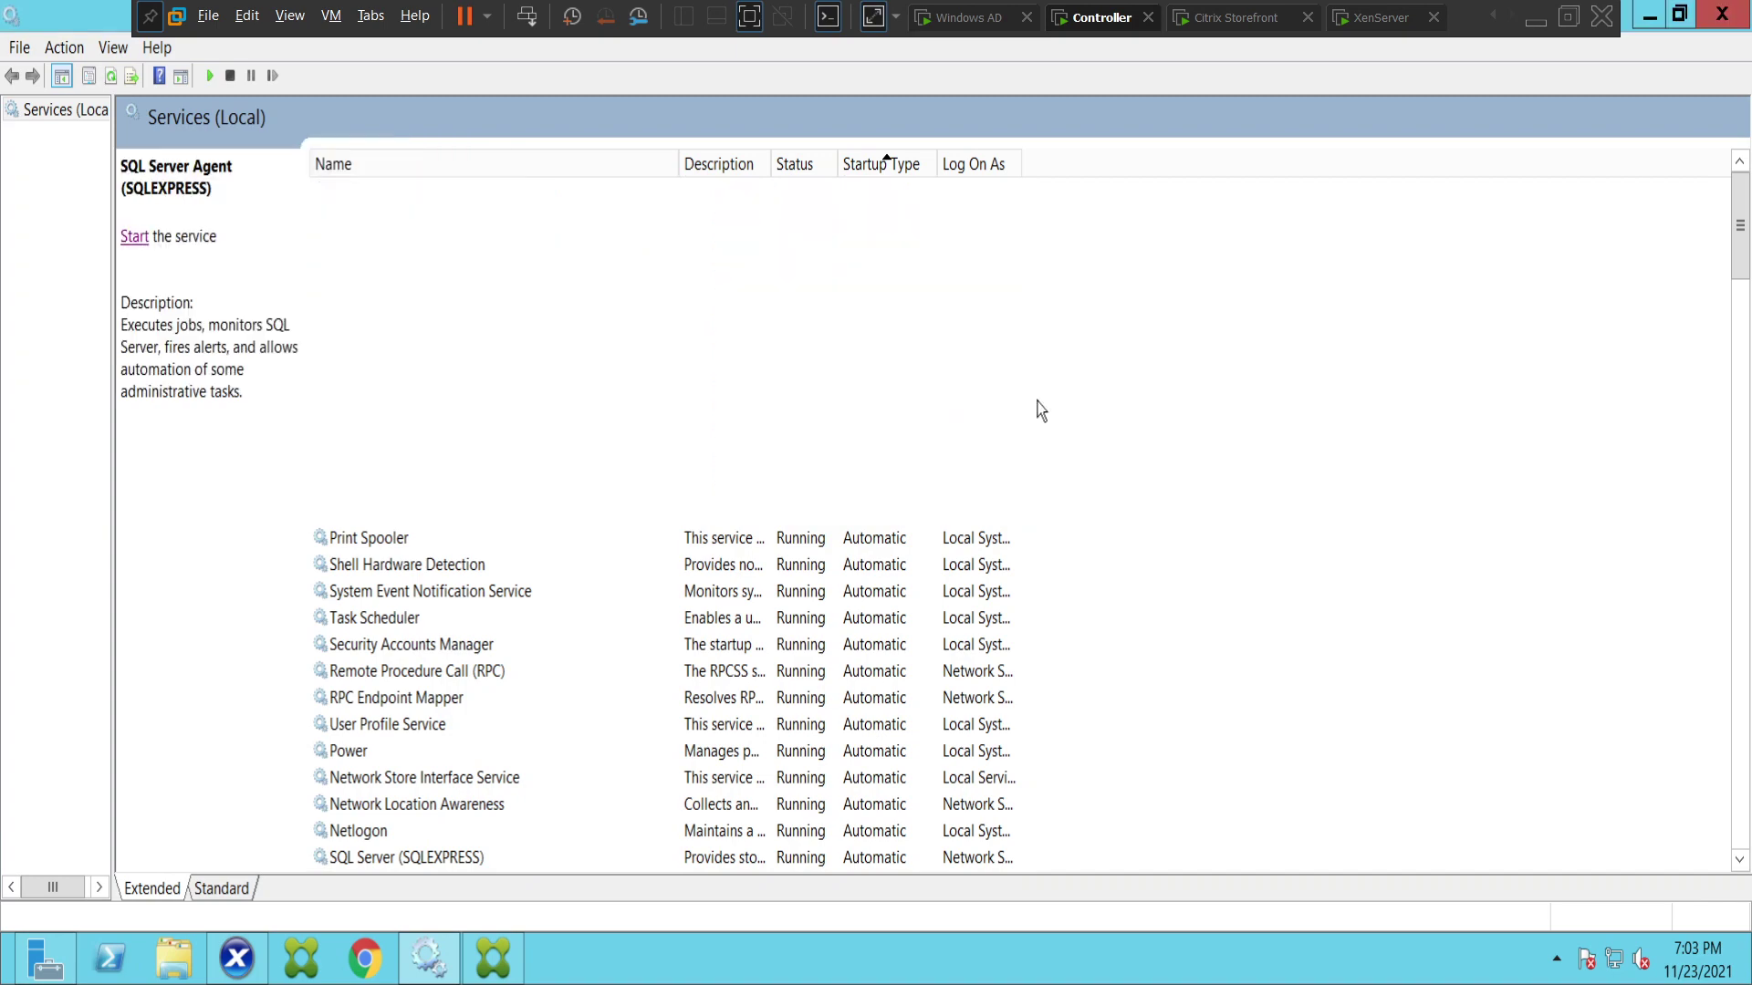
Check the status of the Citrix Trust, High Availability, Configuration, Broker and Licensing services
click(776, 644)
scroll(861, 684, down, 6)
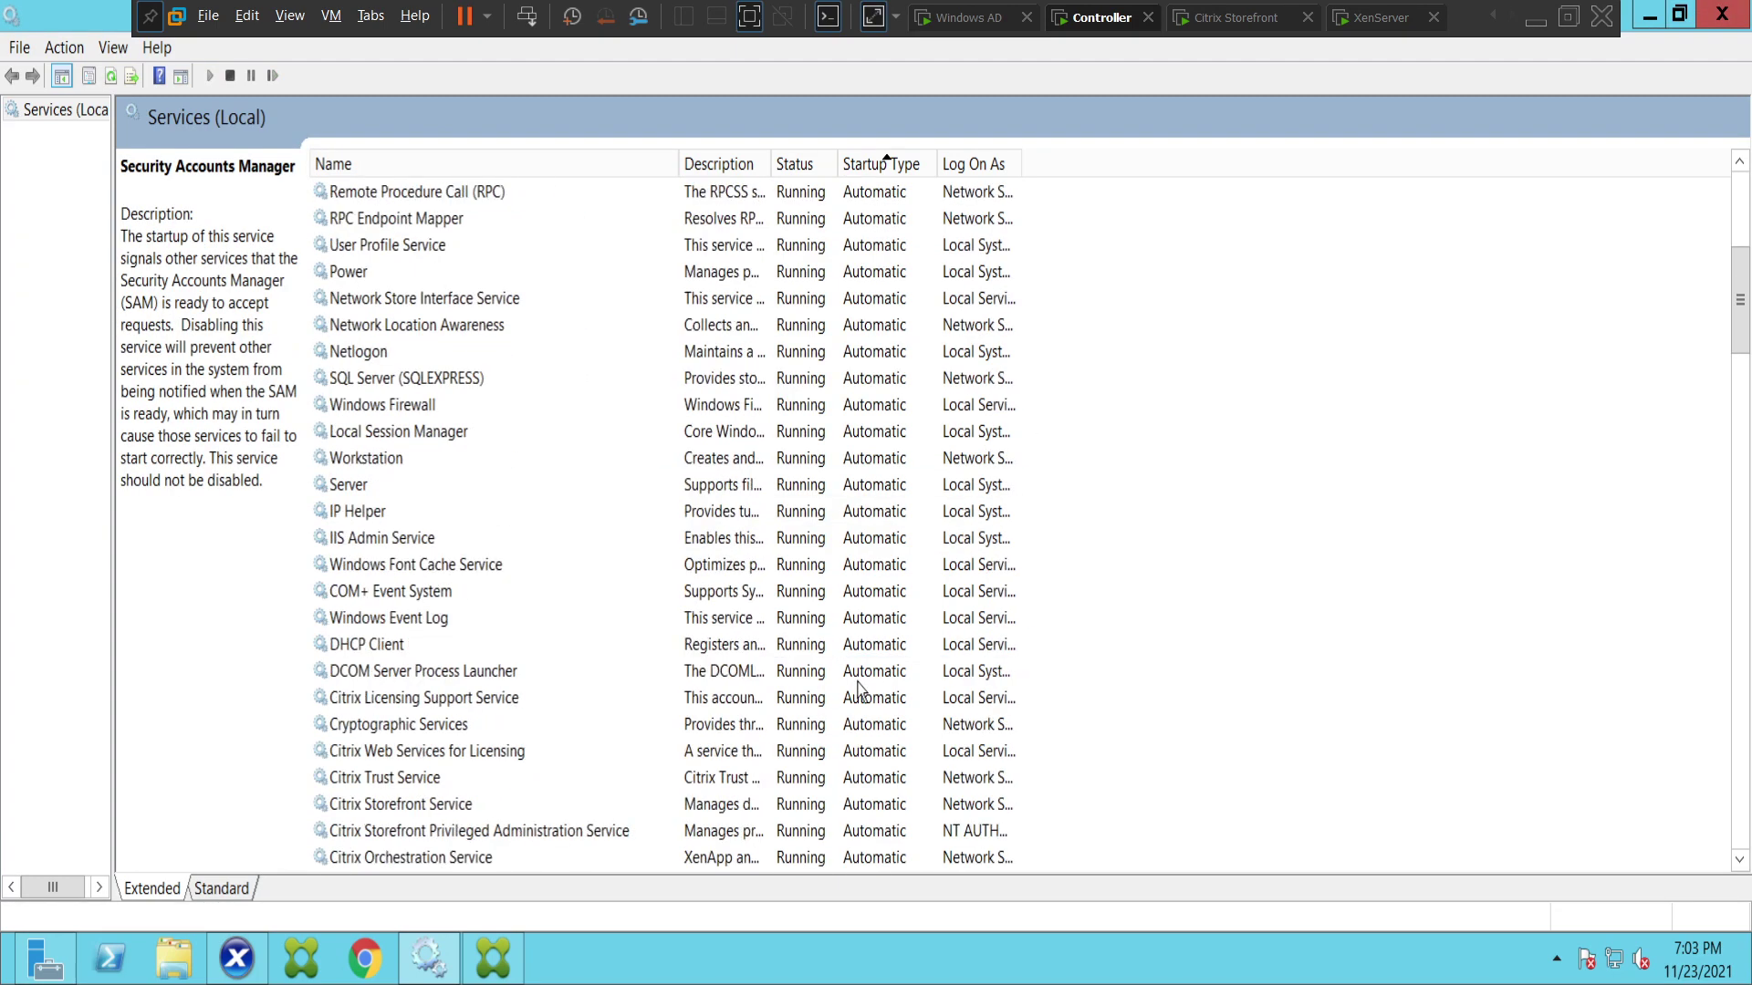
scroll(860, 693, down, 6)
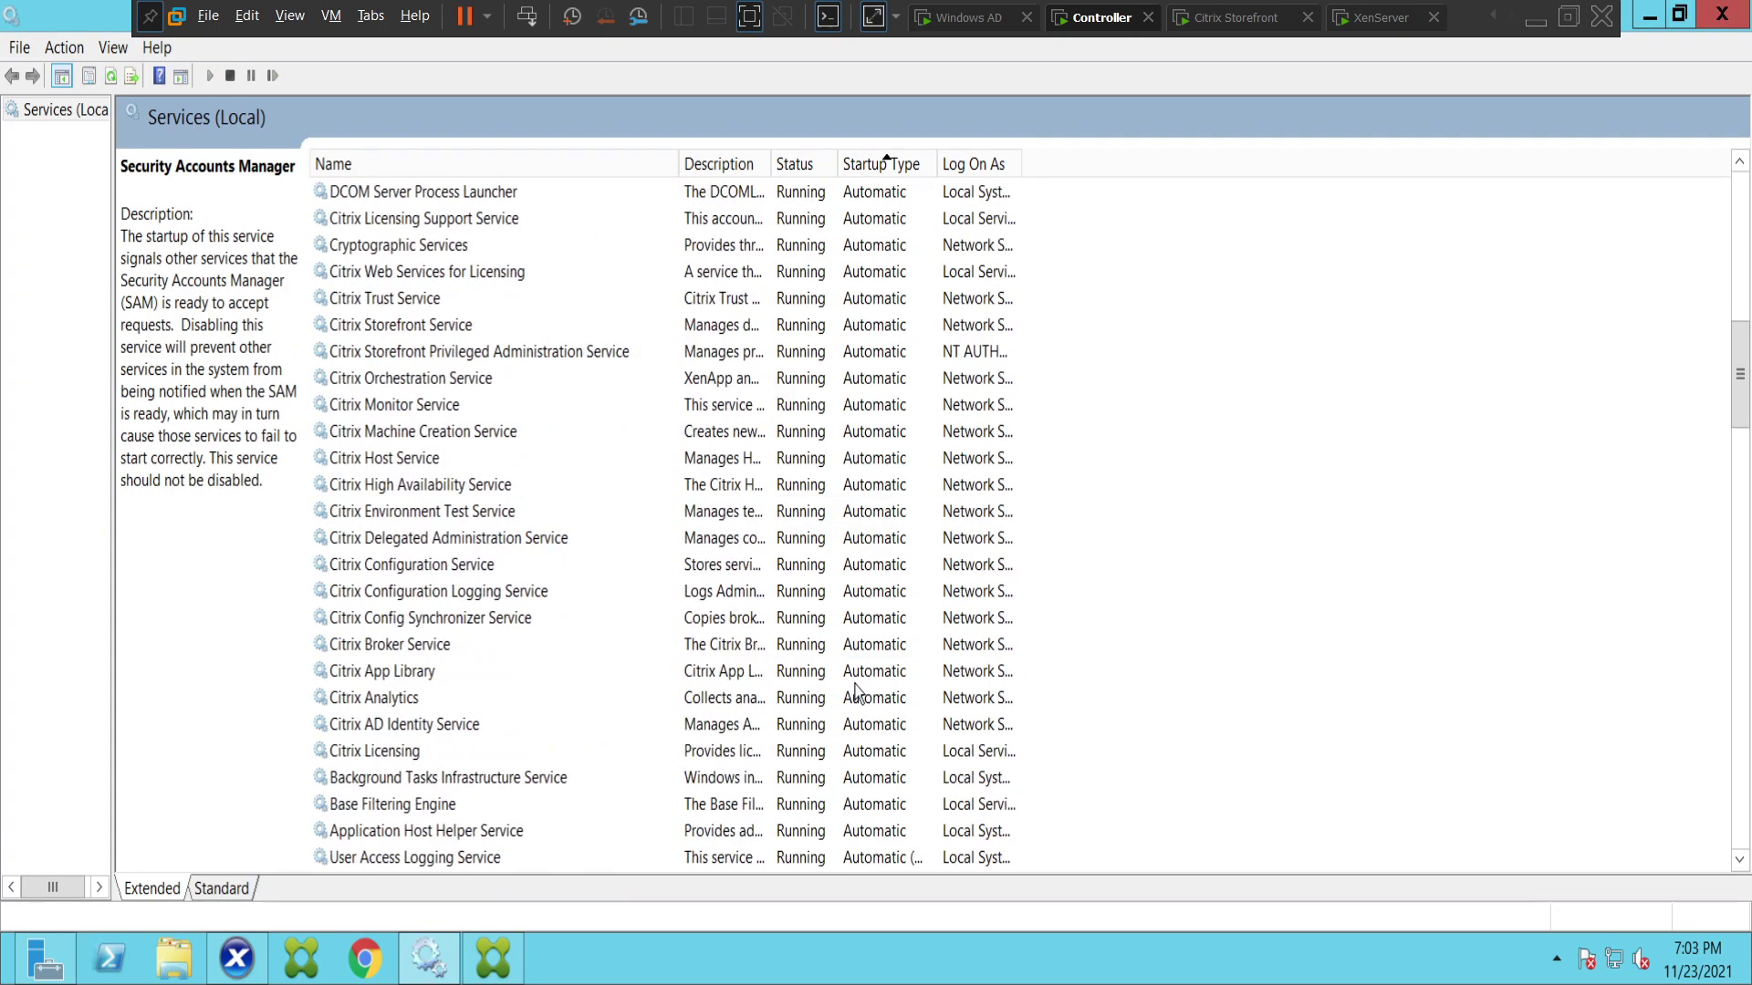
click(409, 306)
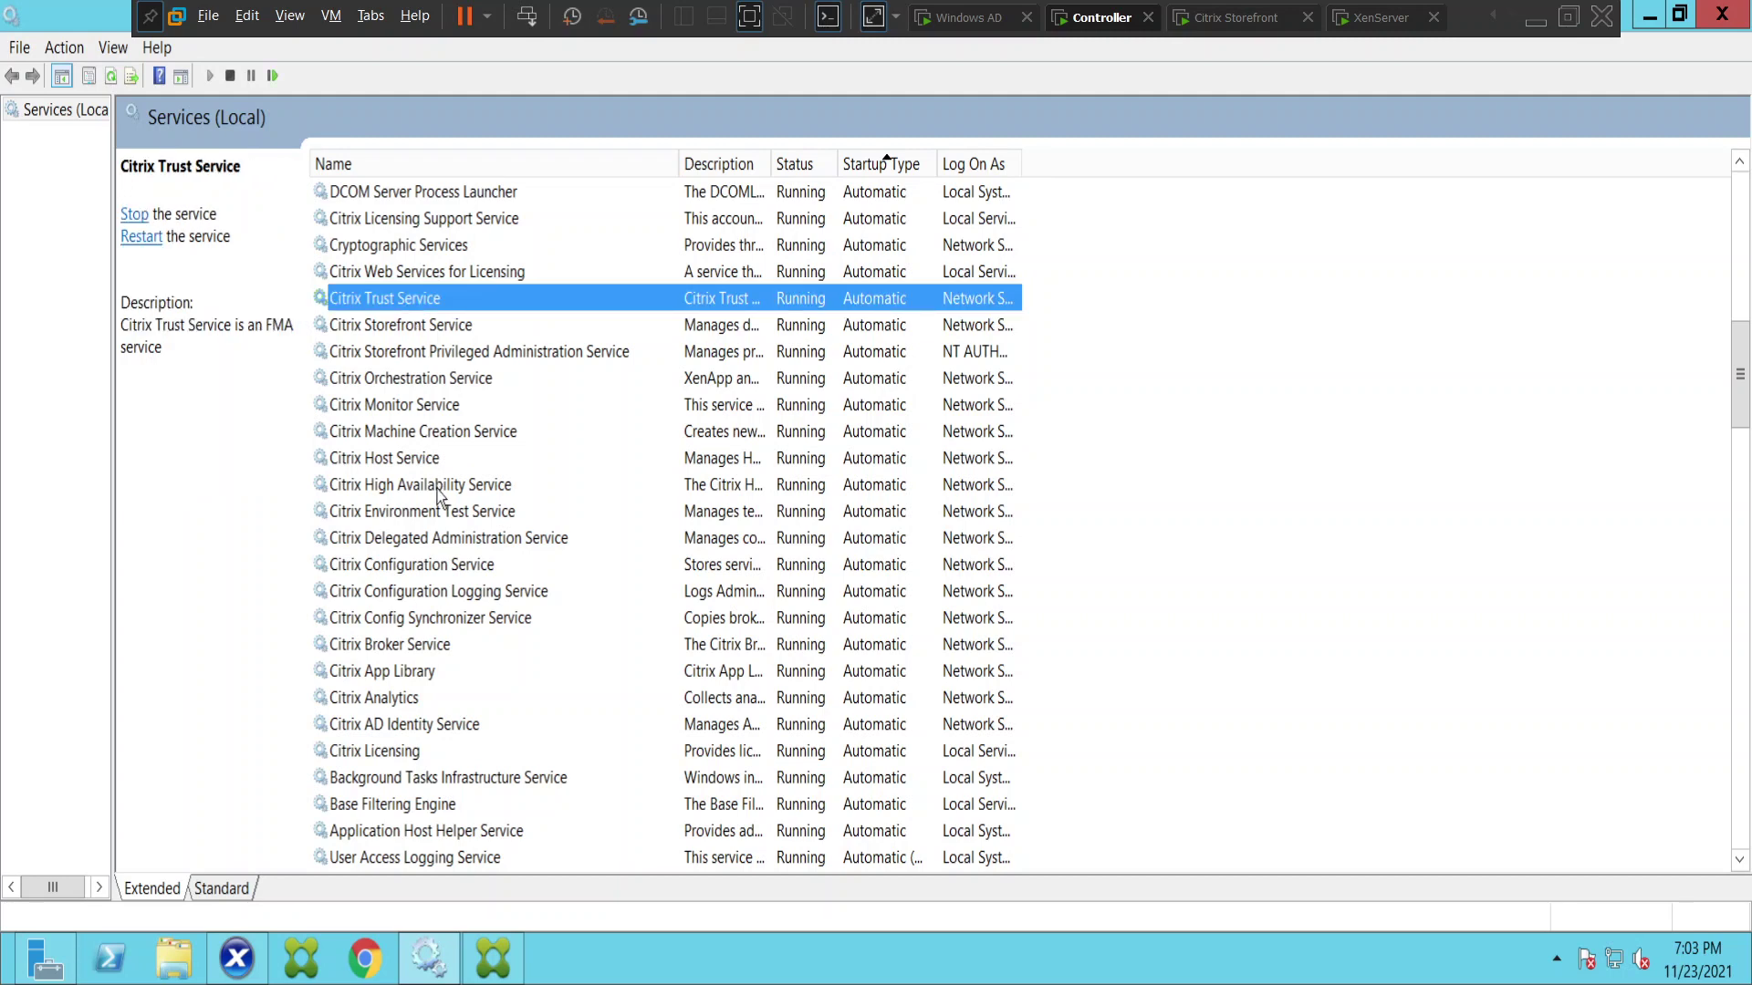
click(438, 490)
scroll(730, 607, down, 4)
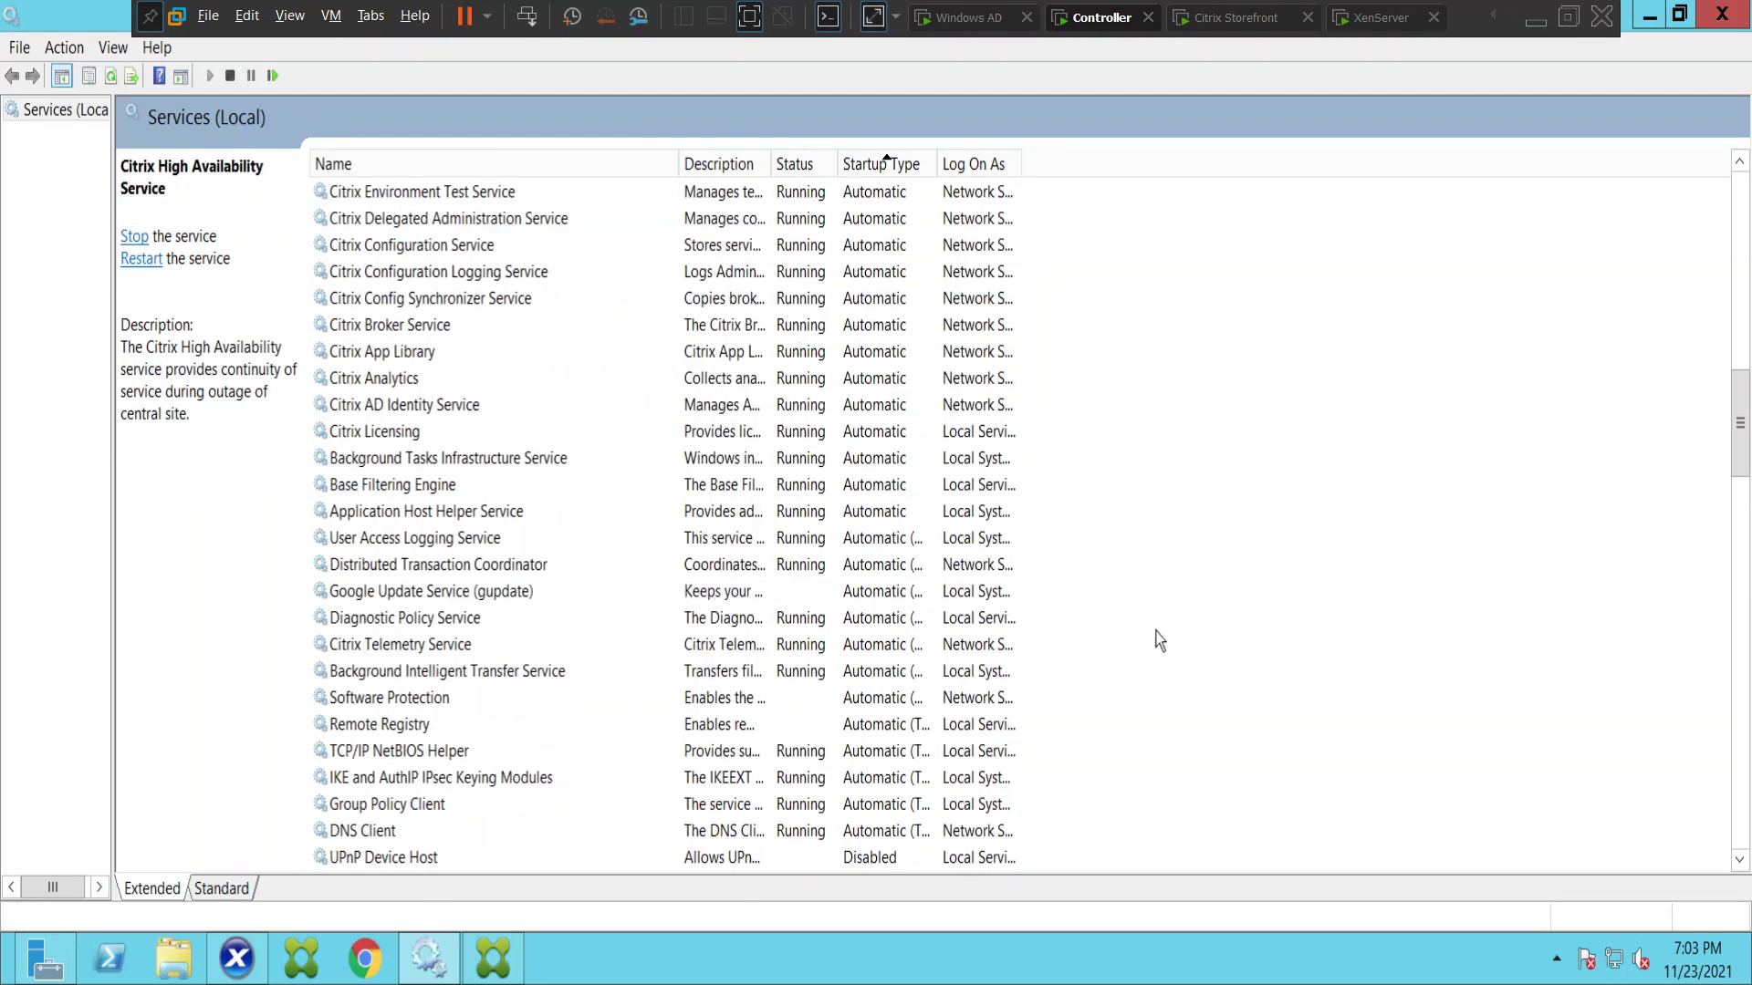
click(398, 245)
click(398, 326)
click(410, 432)
click(413, 486)
click(437, 564)
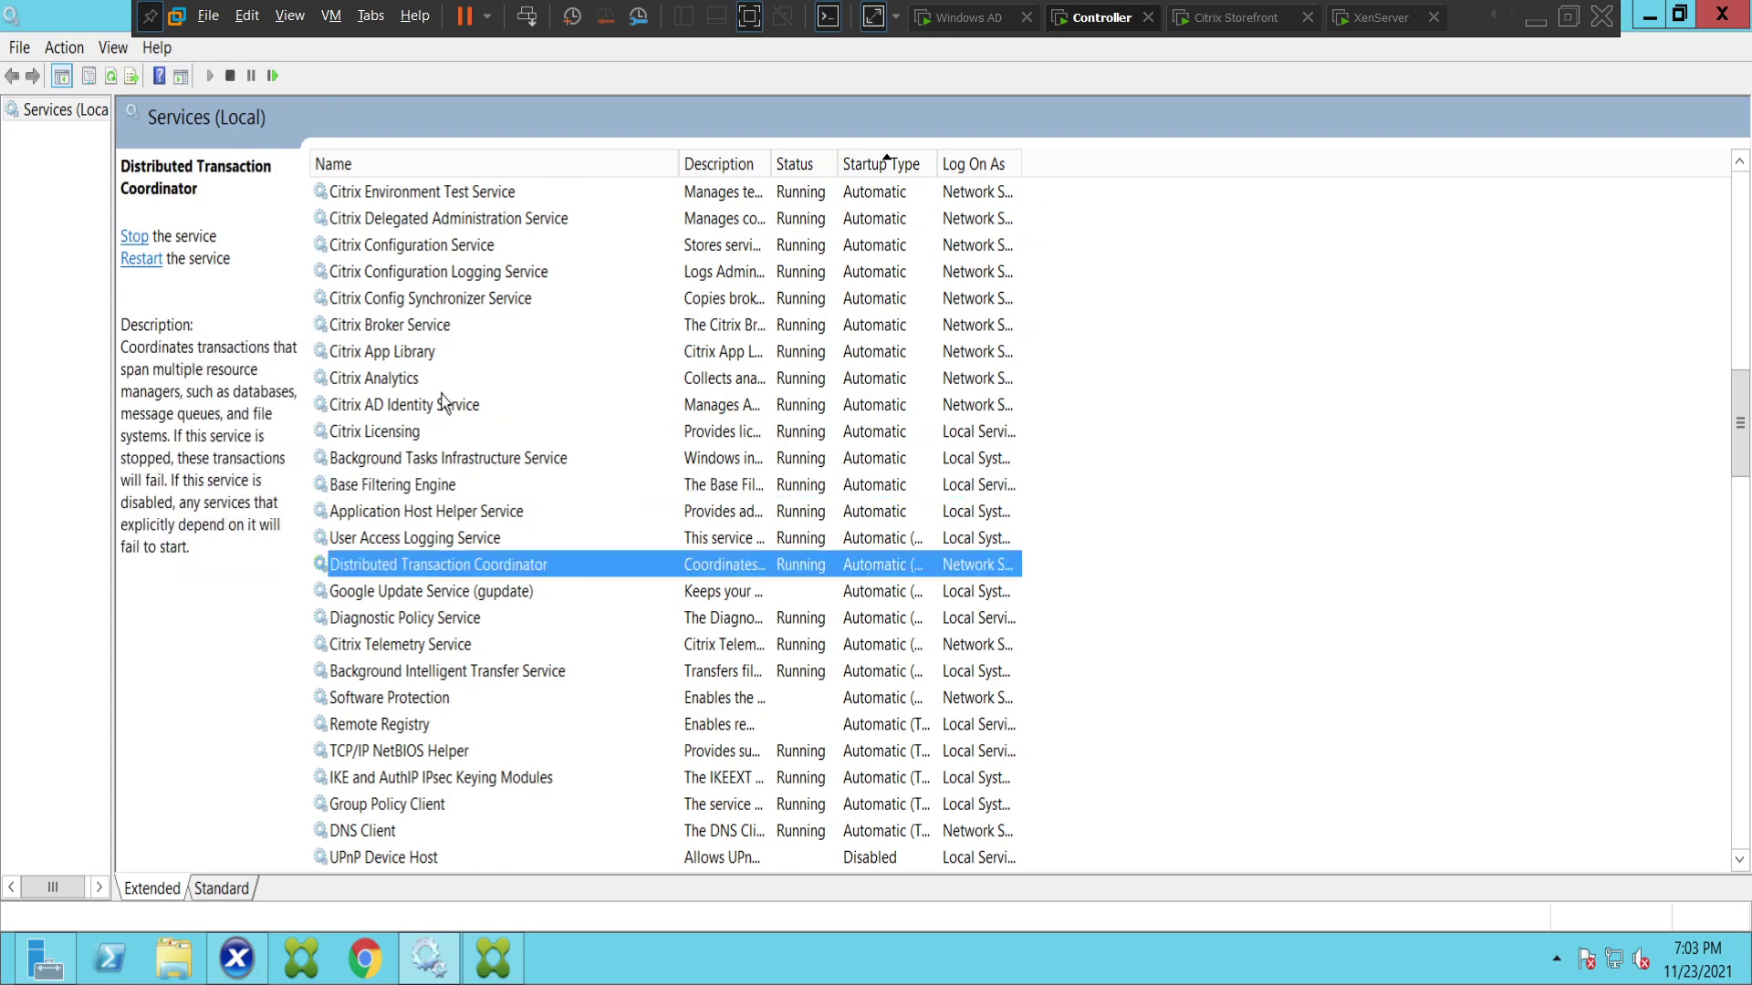
scroll(443, 401, up, 6)
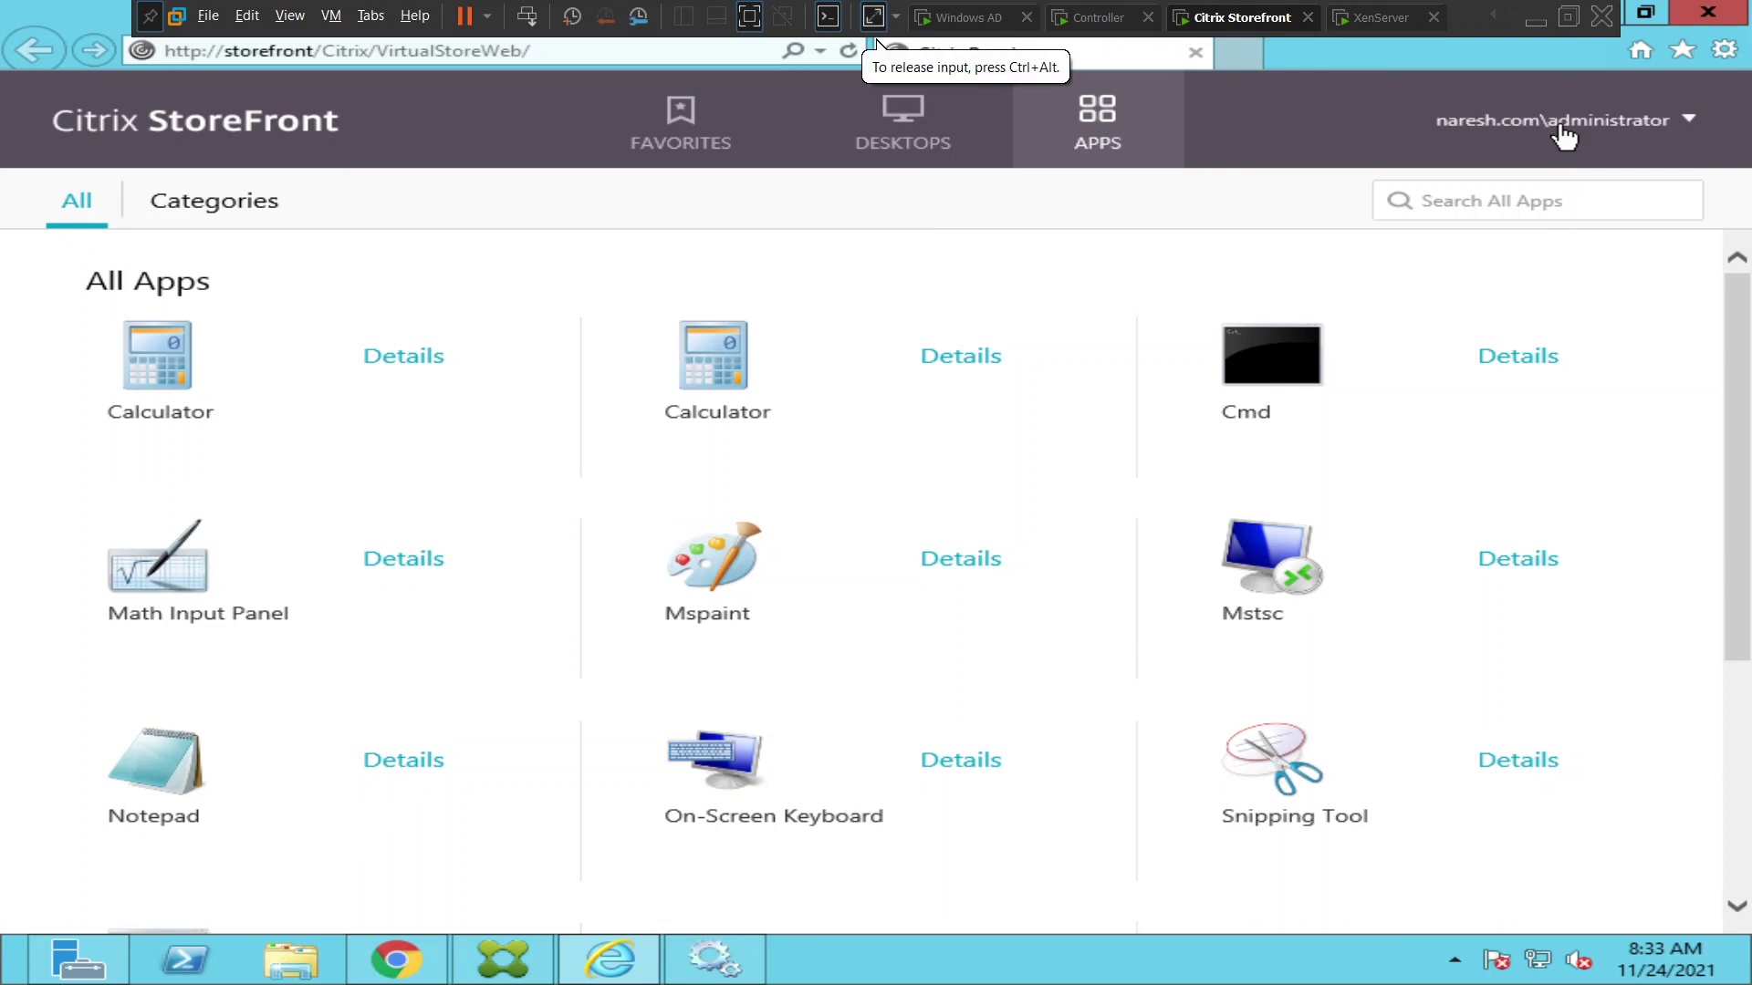
Log off and back on as administrator, then try the Helpdesk desktop and dismiss its error
click(1648, 136)
click(1485, 336)
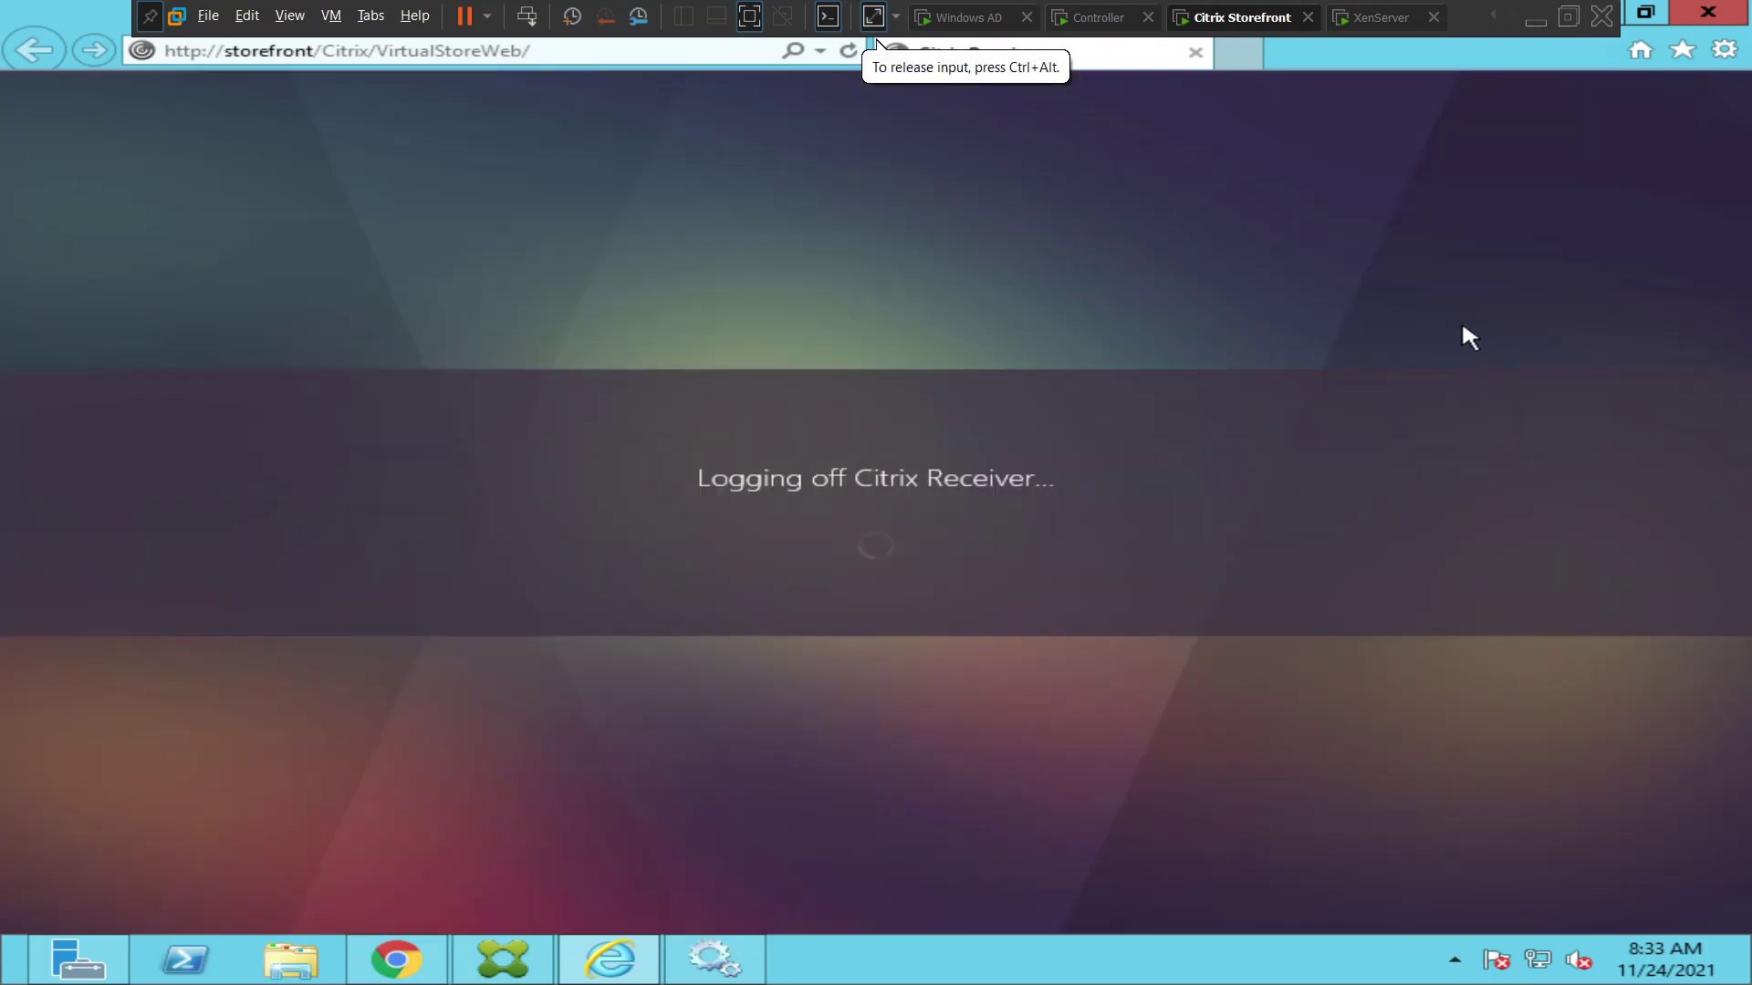
click(852, 540)
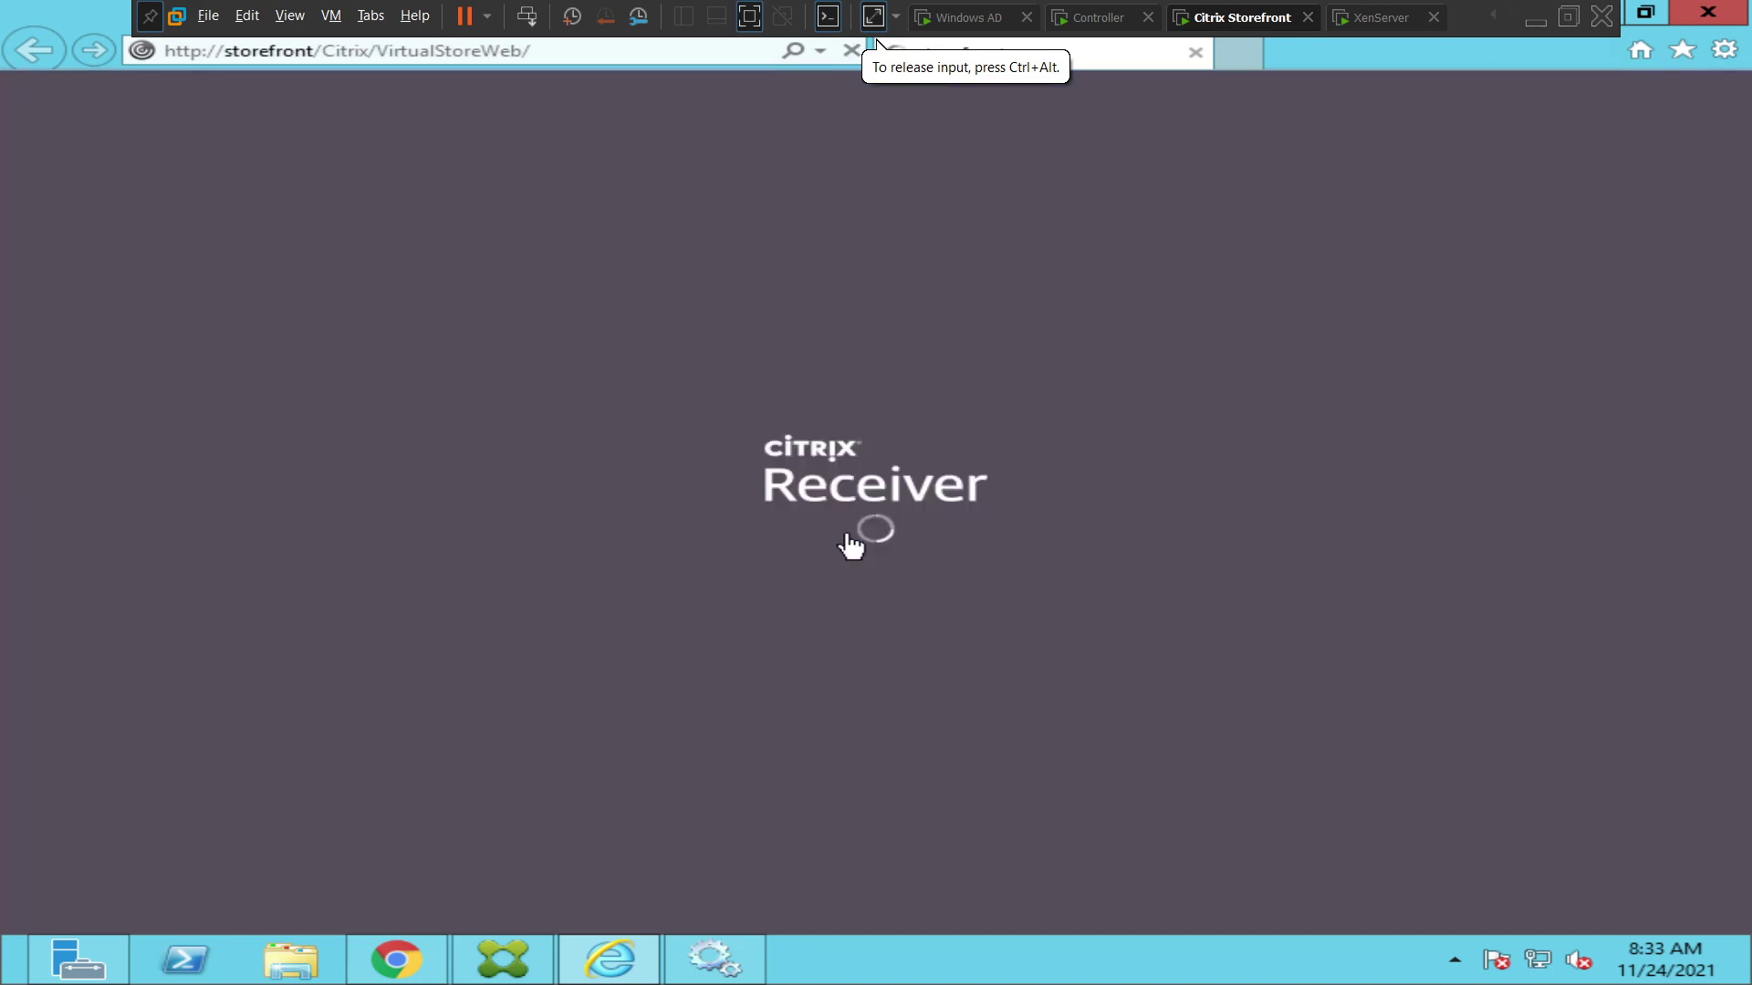
text(adm)
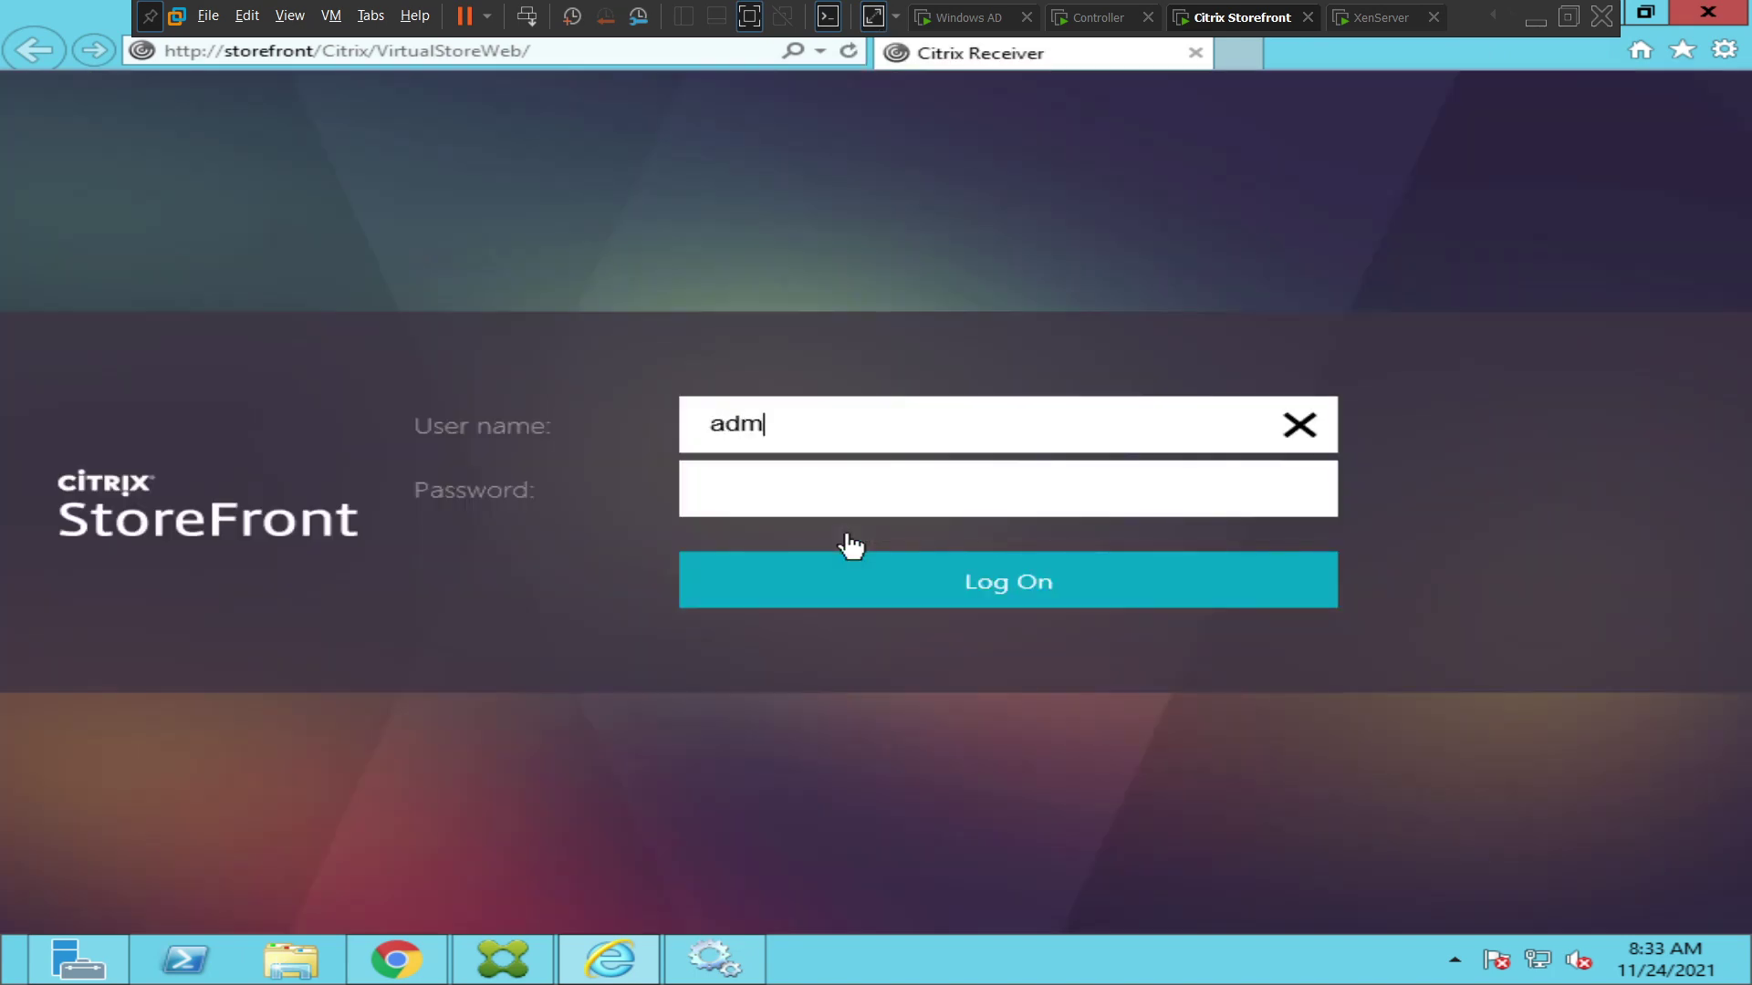
text(inistrator)
key(Tab)
text(••••••)
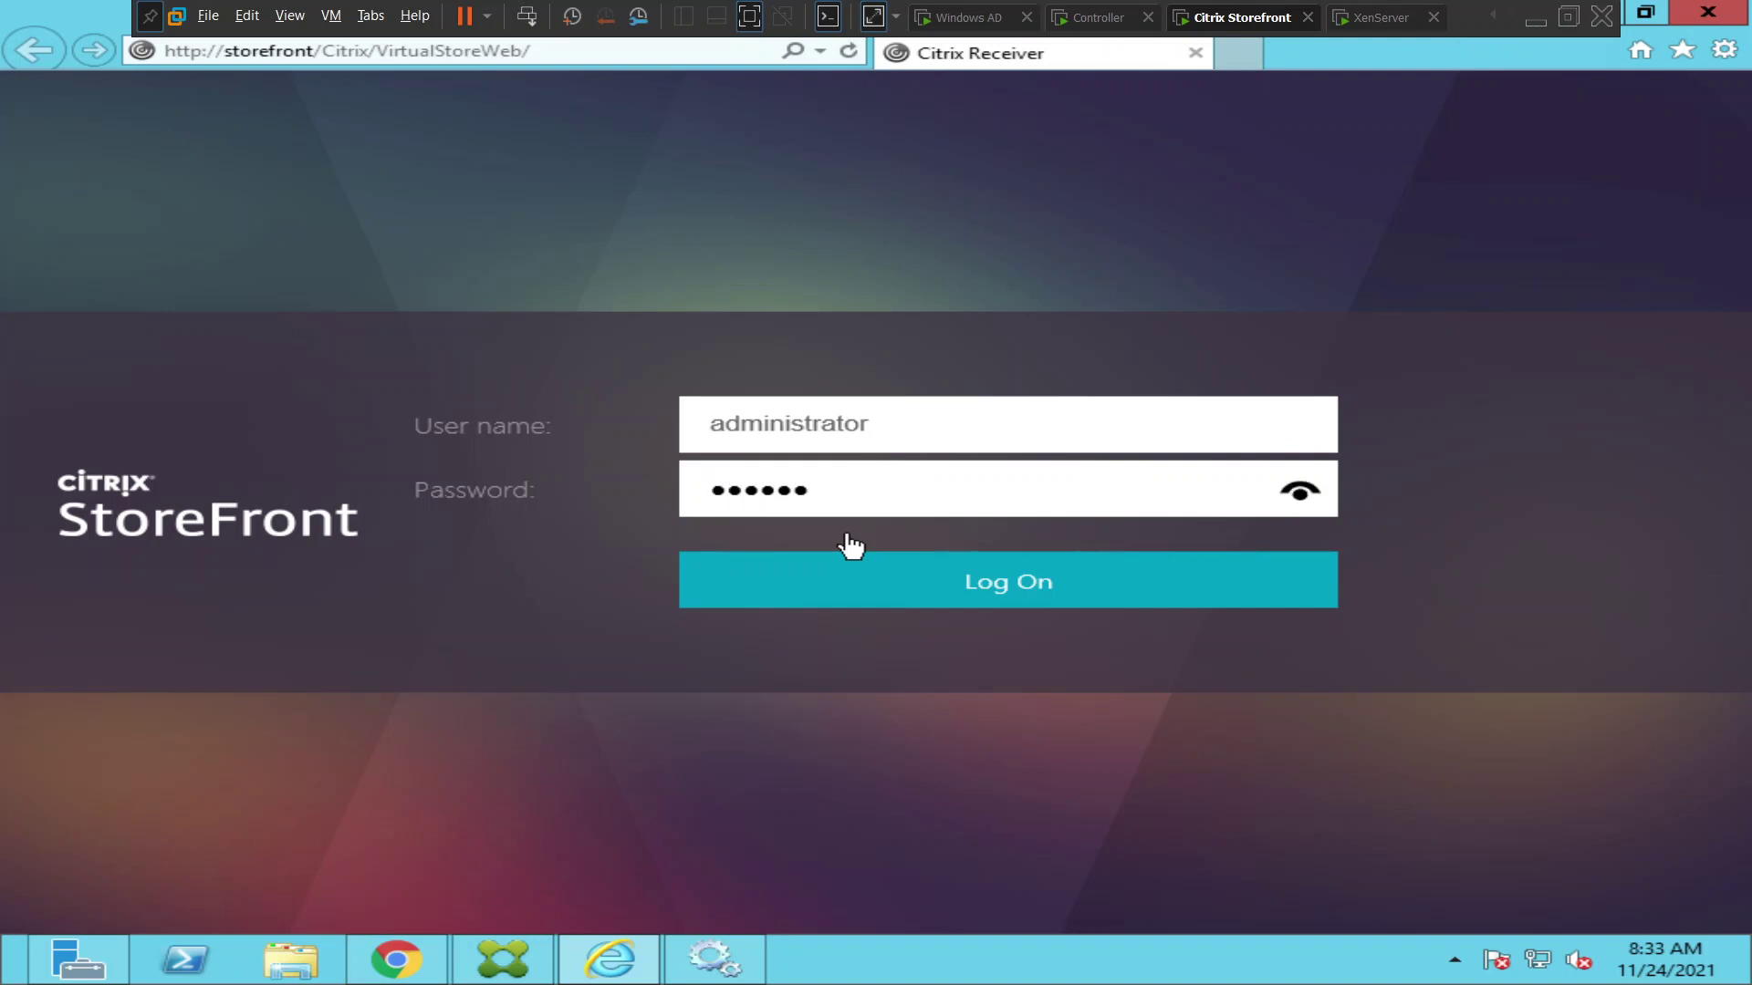
text(•••••)
key(Return)
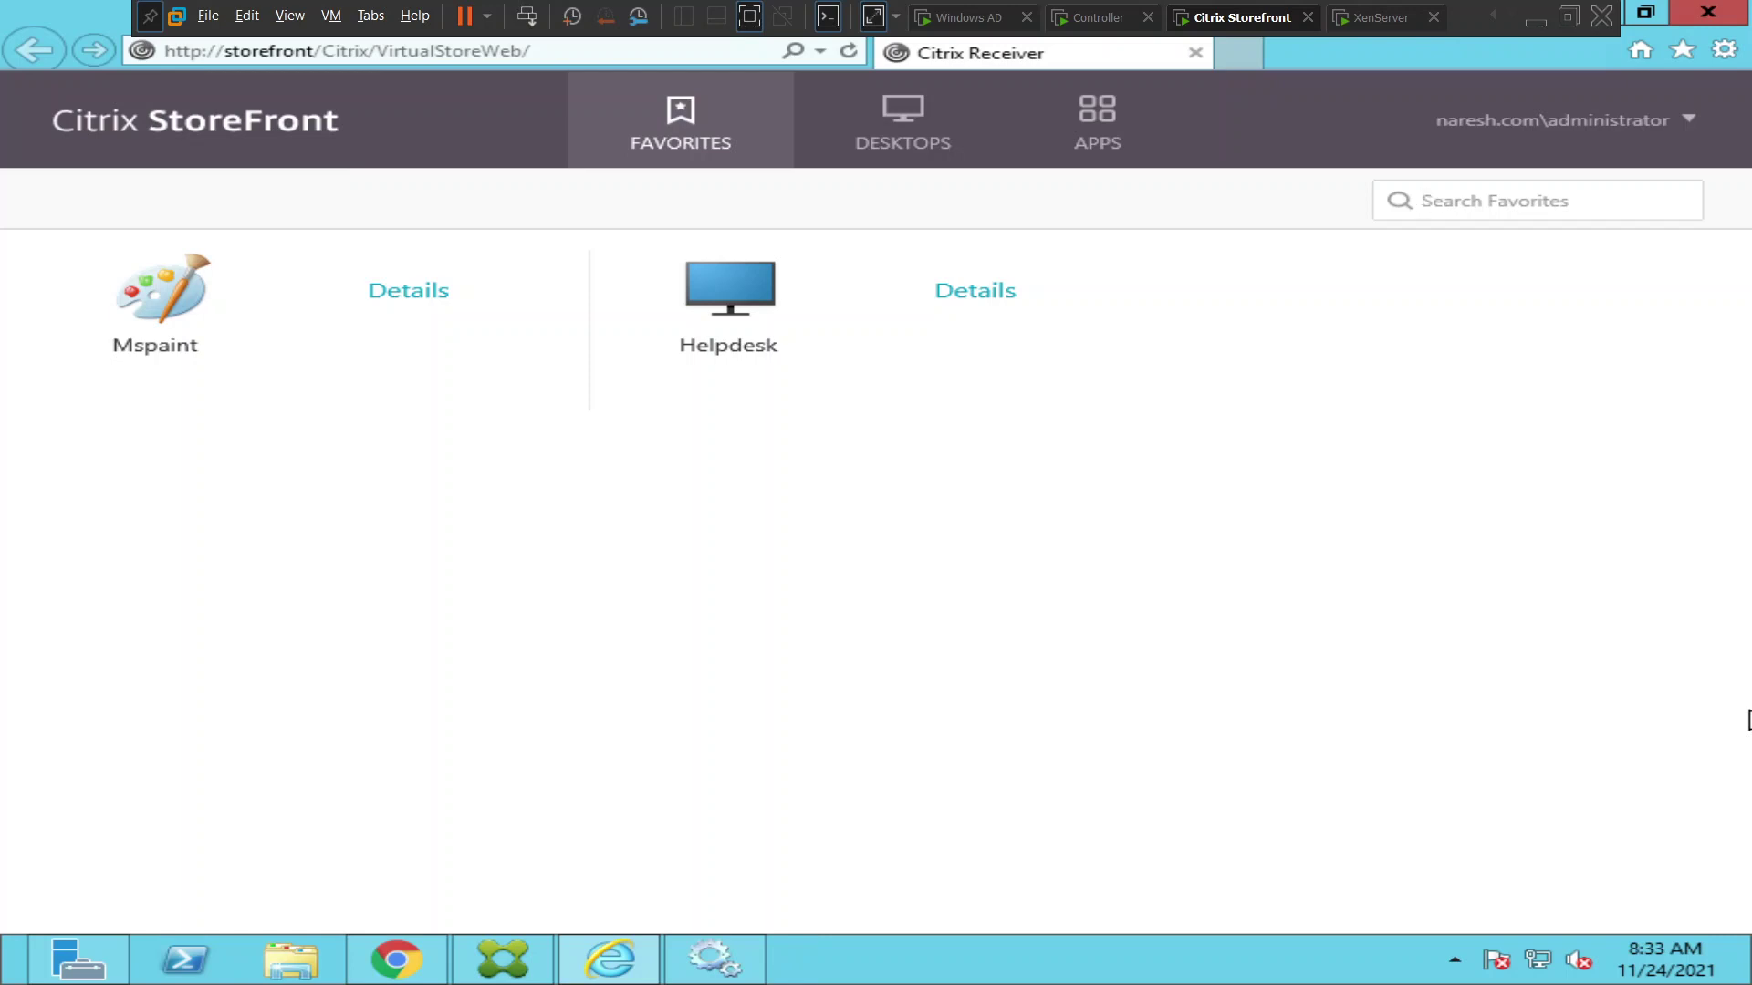
click(739, 310)
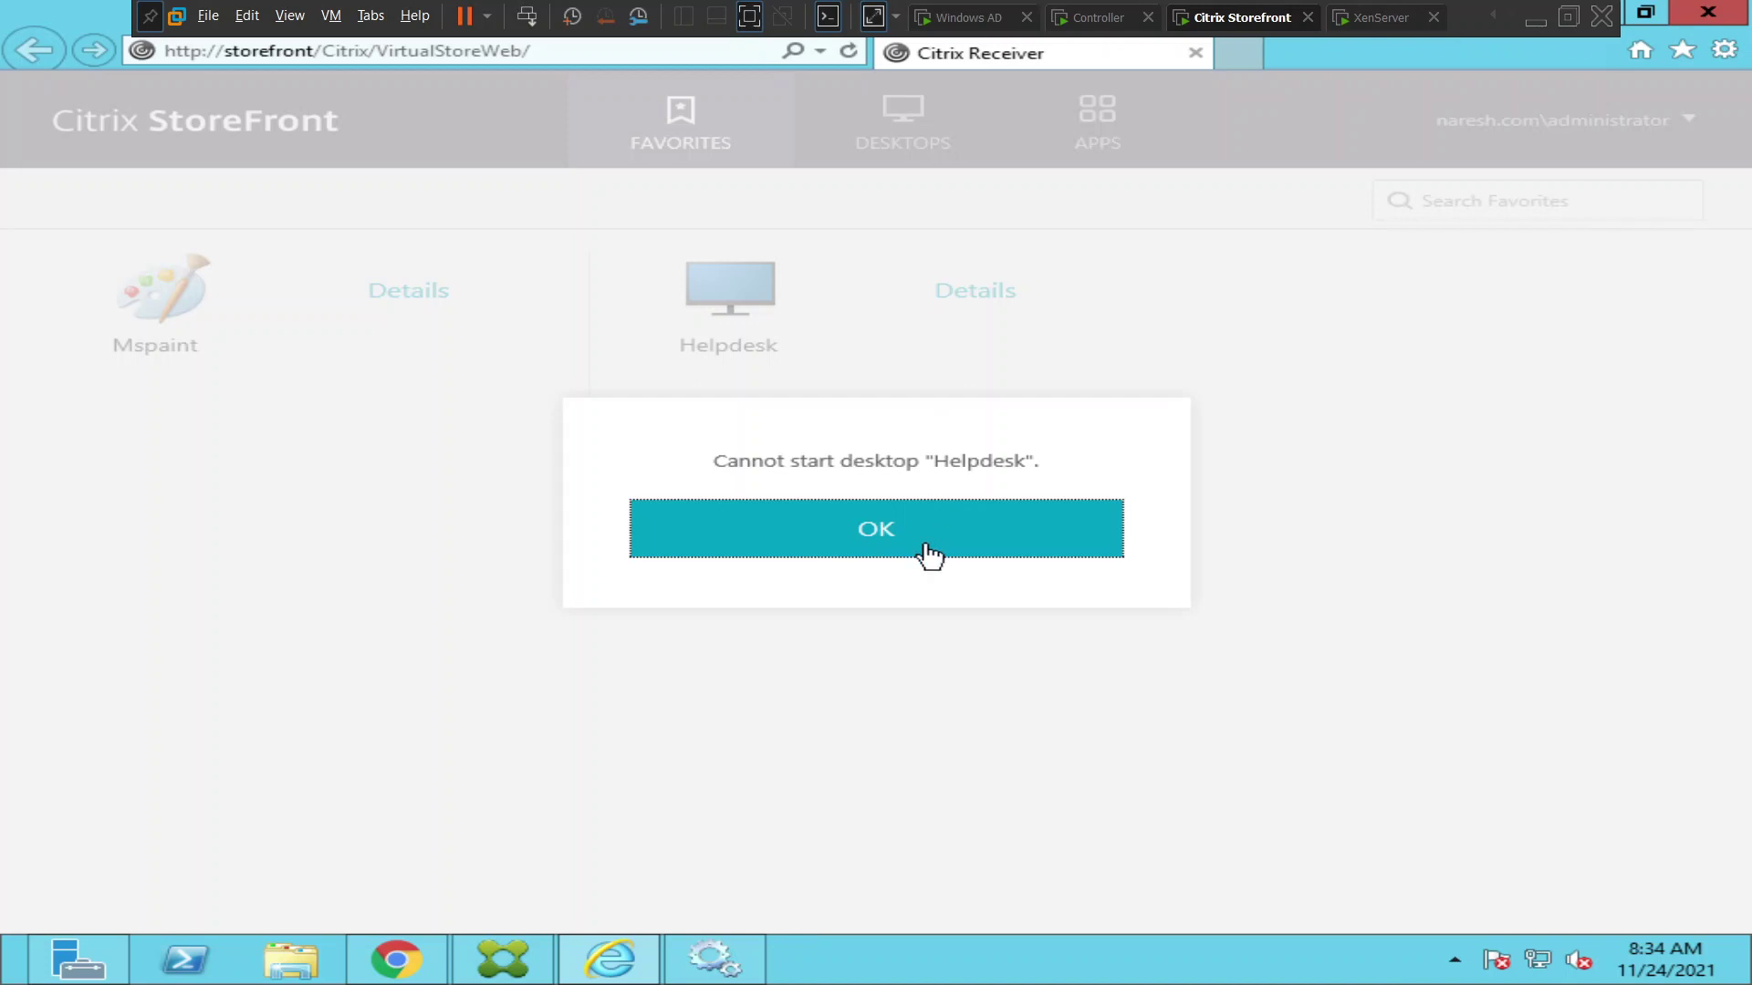
click(883, 548)
Inspect Citrix Web Services for Licensing, Citrix Host Service and other Citrix services, then return to StoreFront
click(1104, 18)
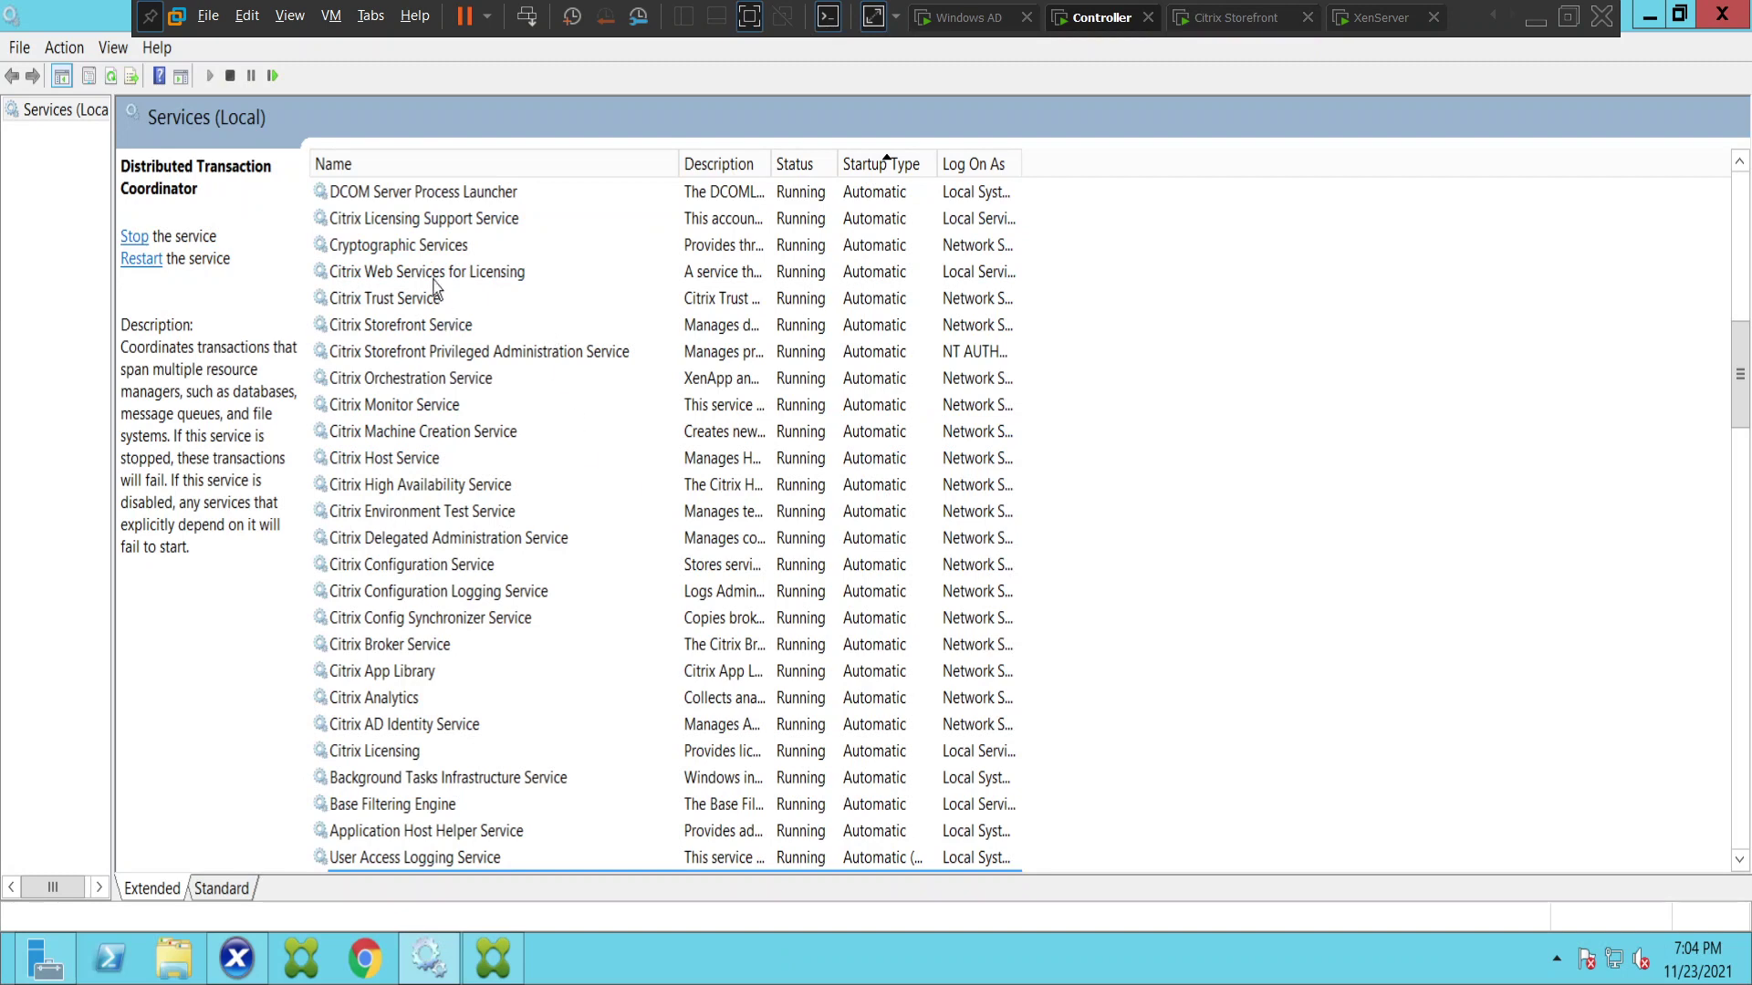
click(436, 274)
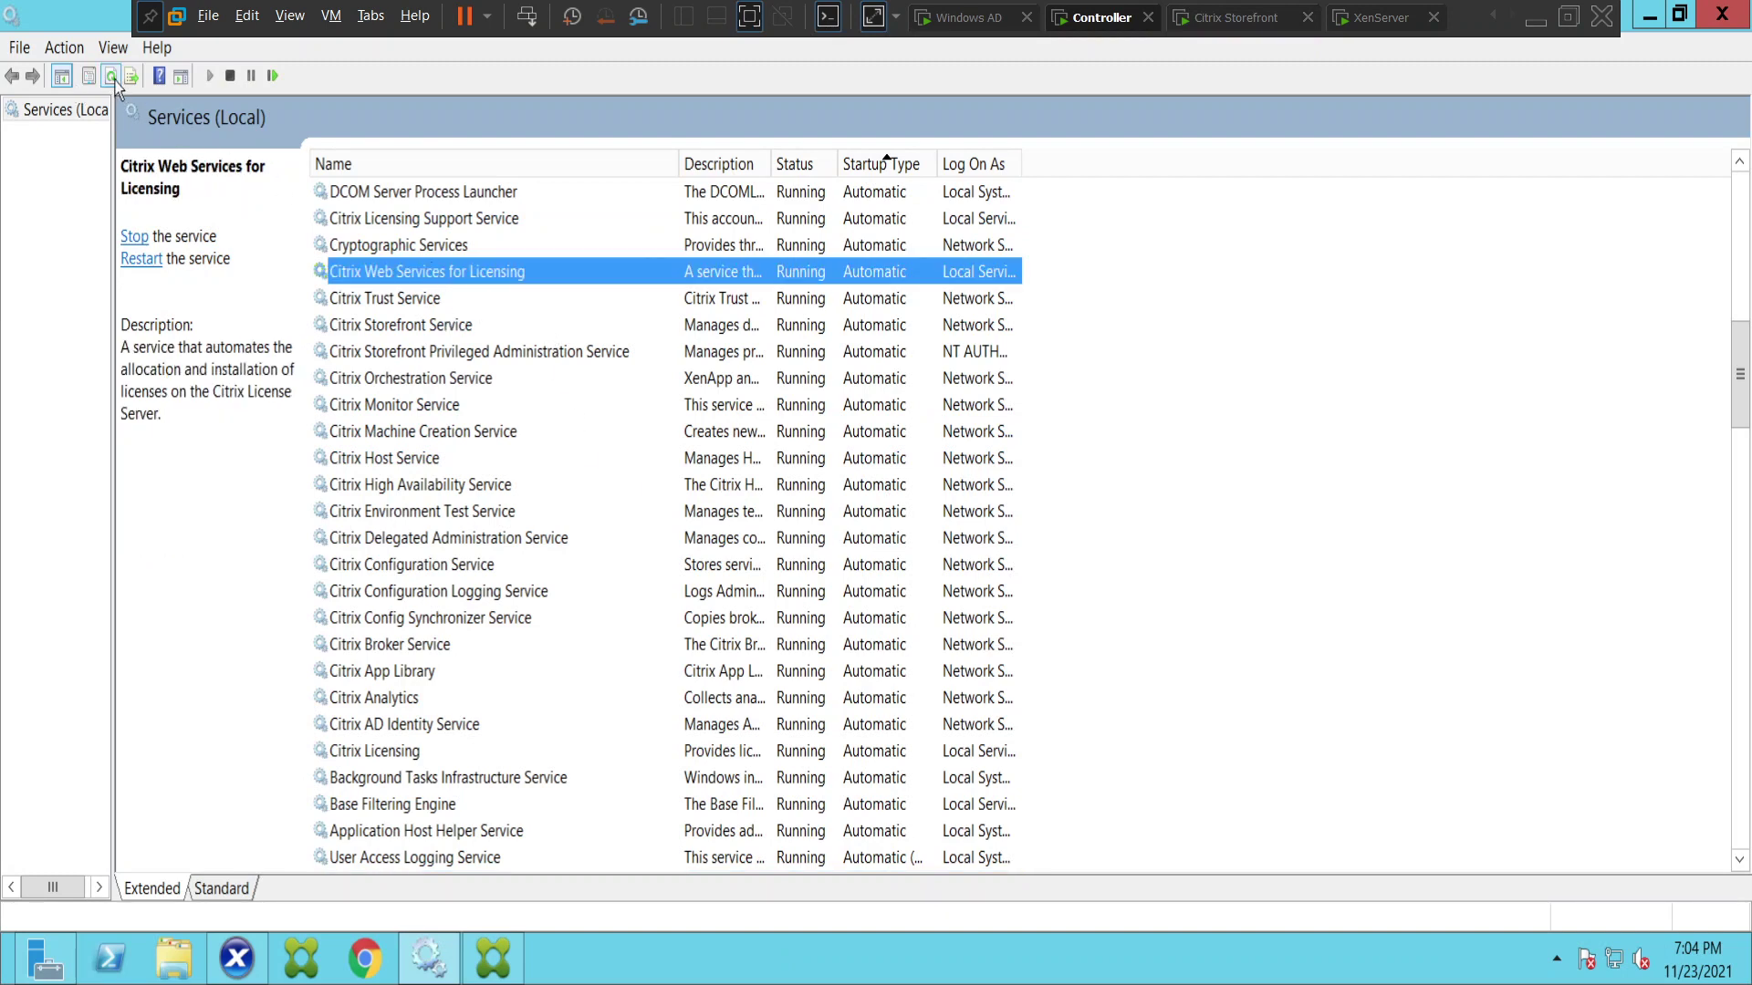
click(421, 465)
scroll(422, 472, down, 6)
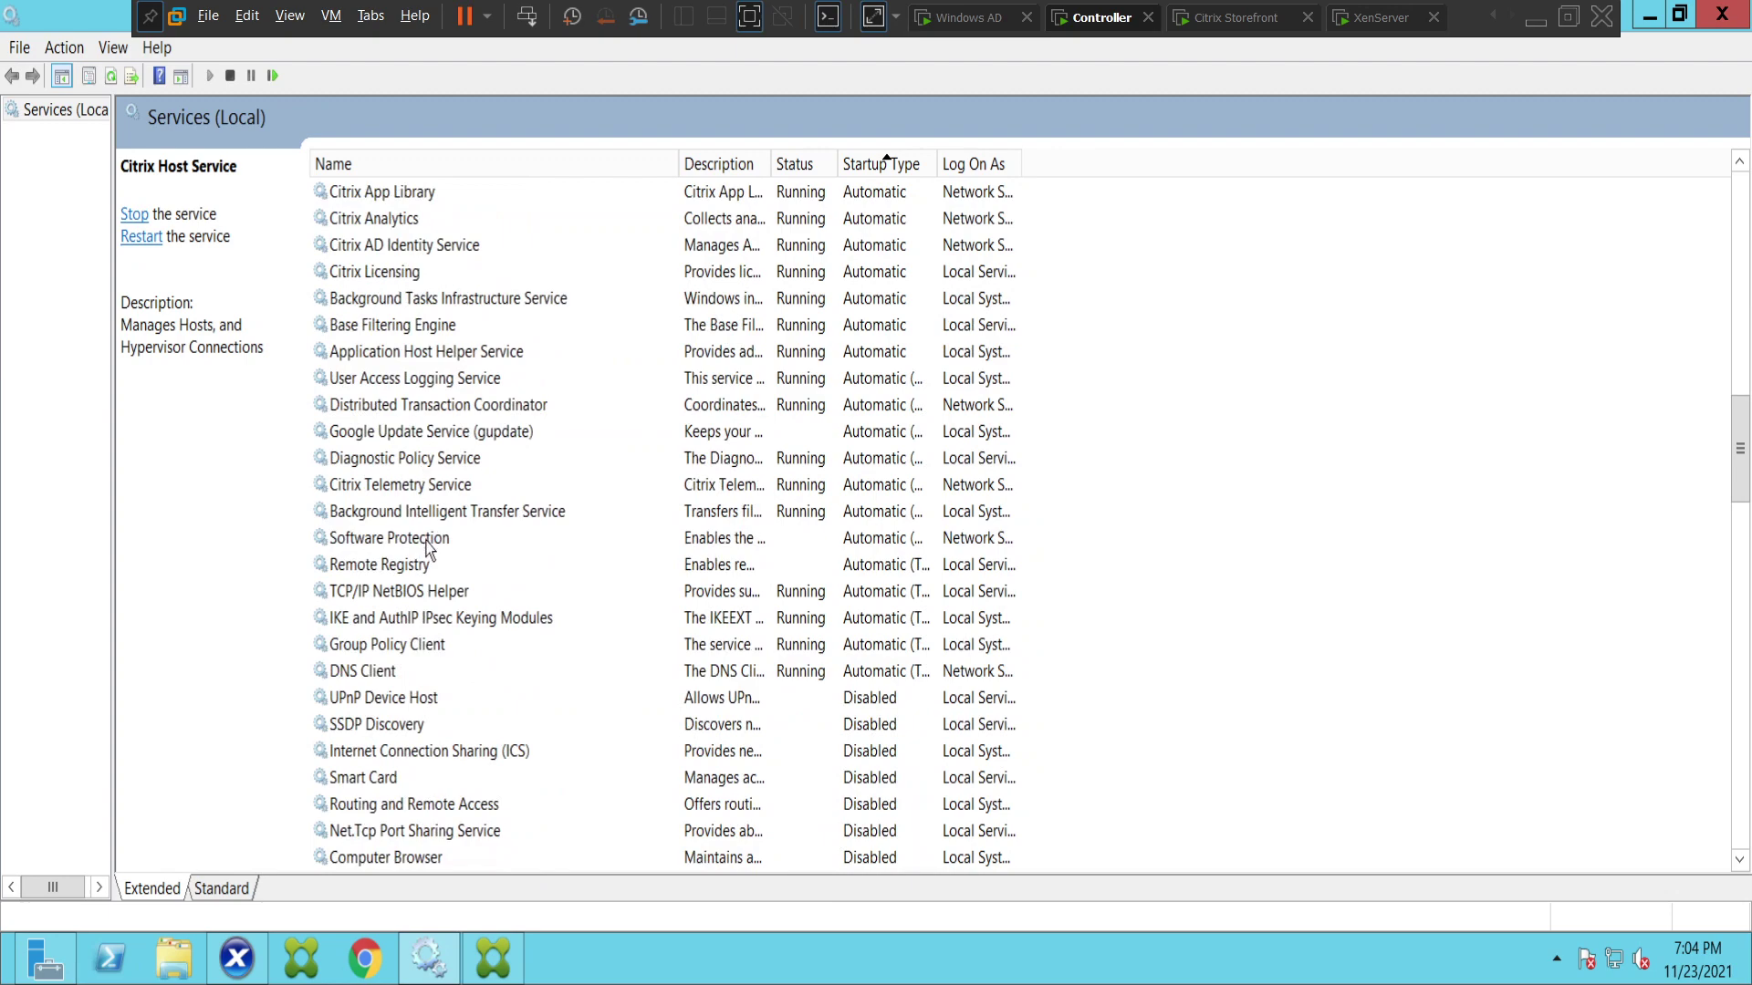
scroll(426, 548, down, 9)
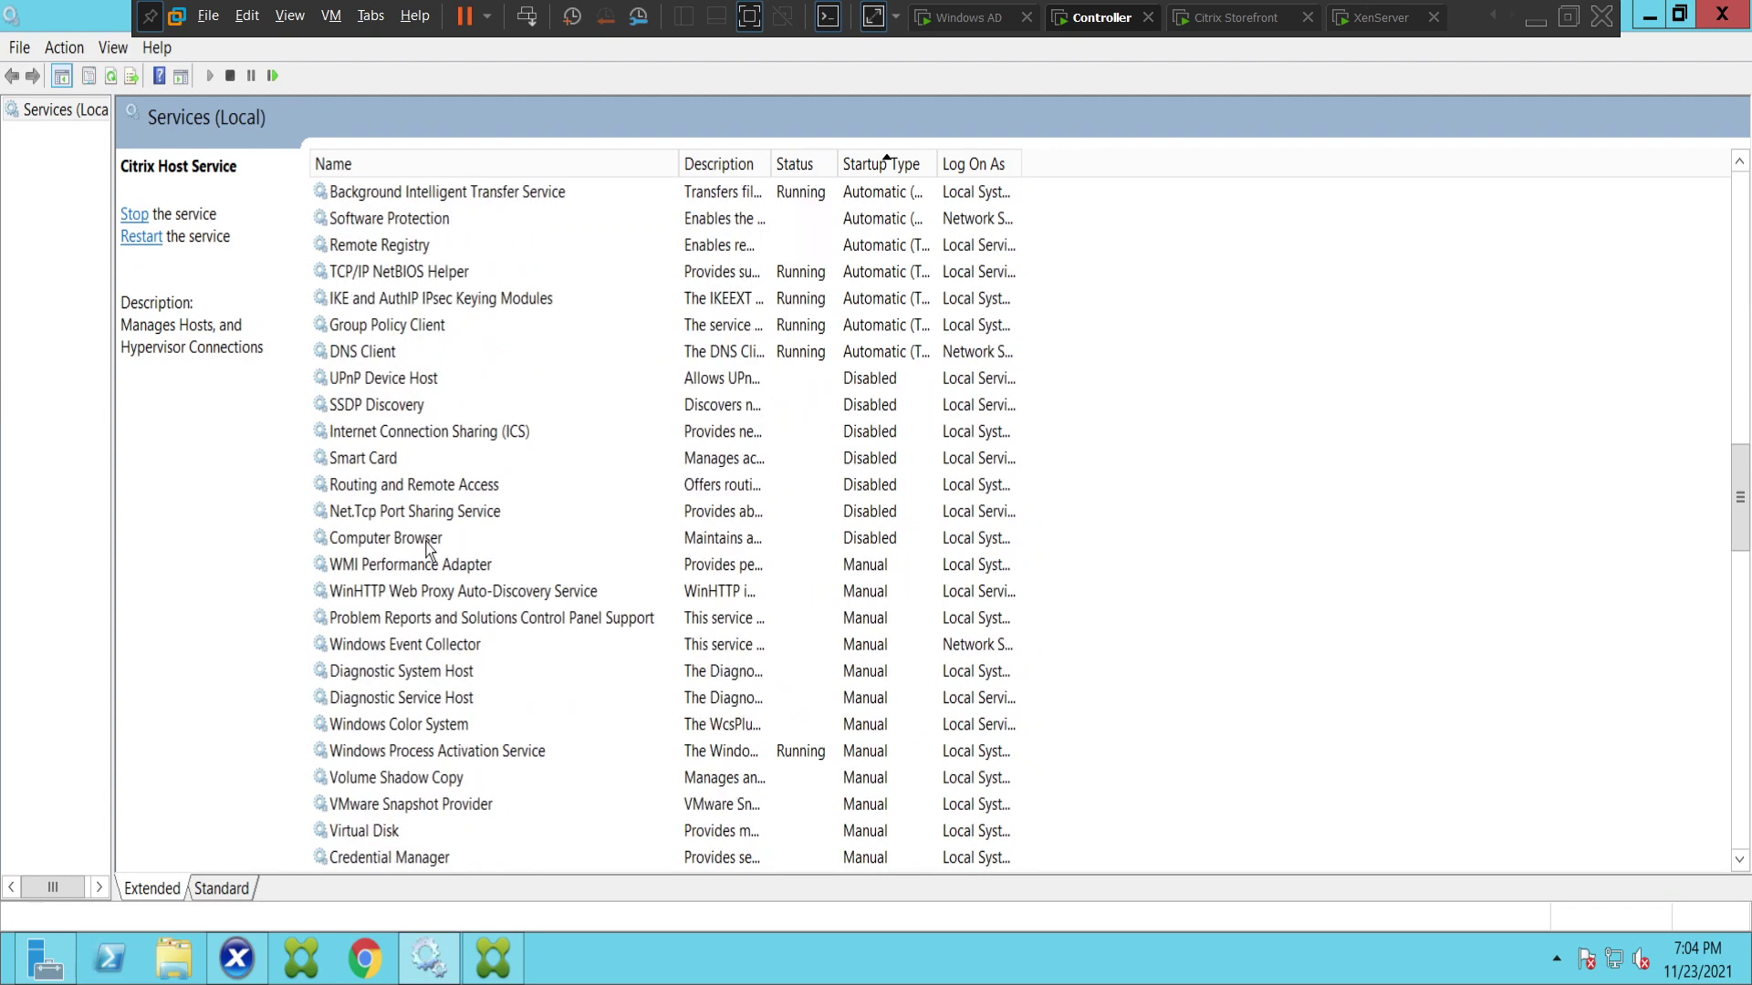
scroll(426, 548, down, 6)
scroll(426, 548, up, 14)
scroll(426, 547, up, 15)
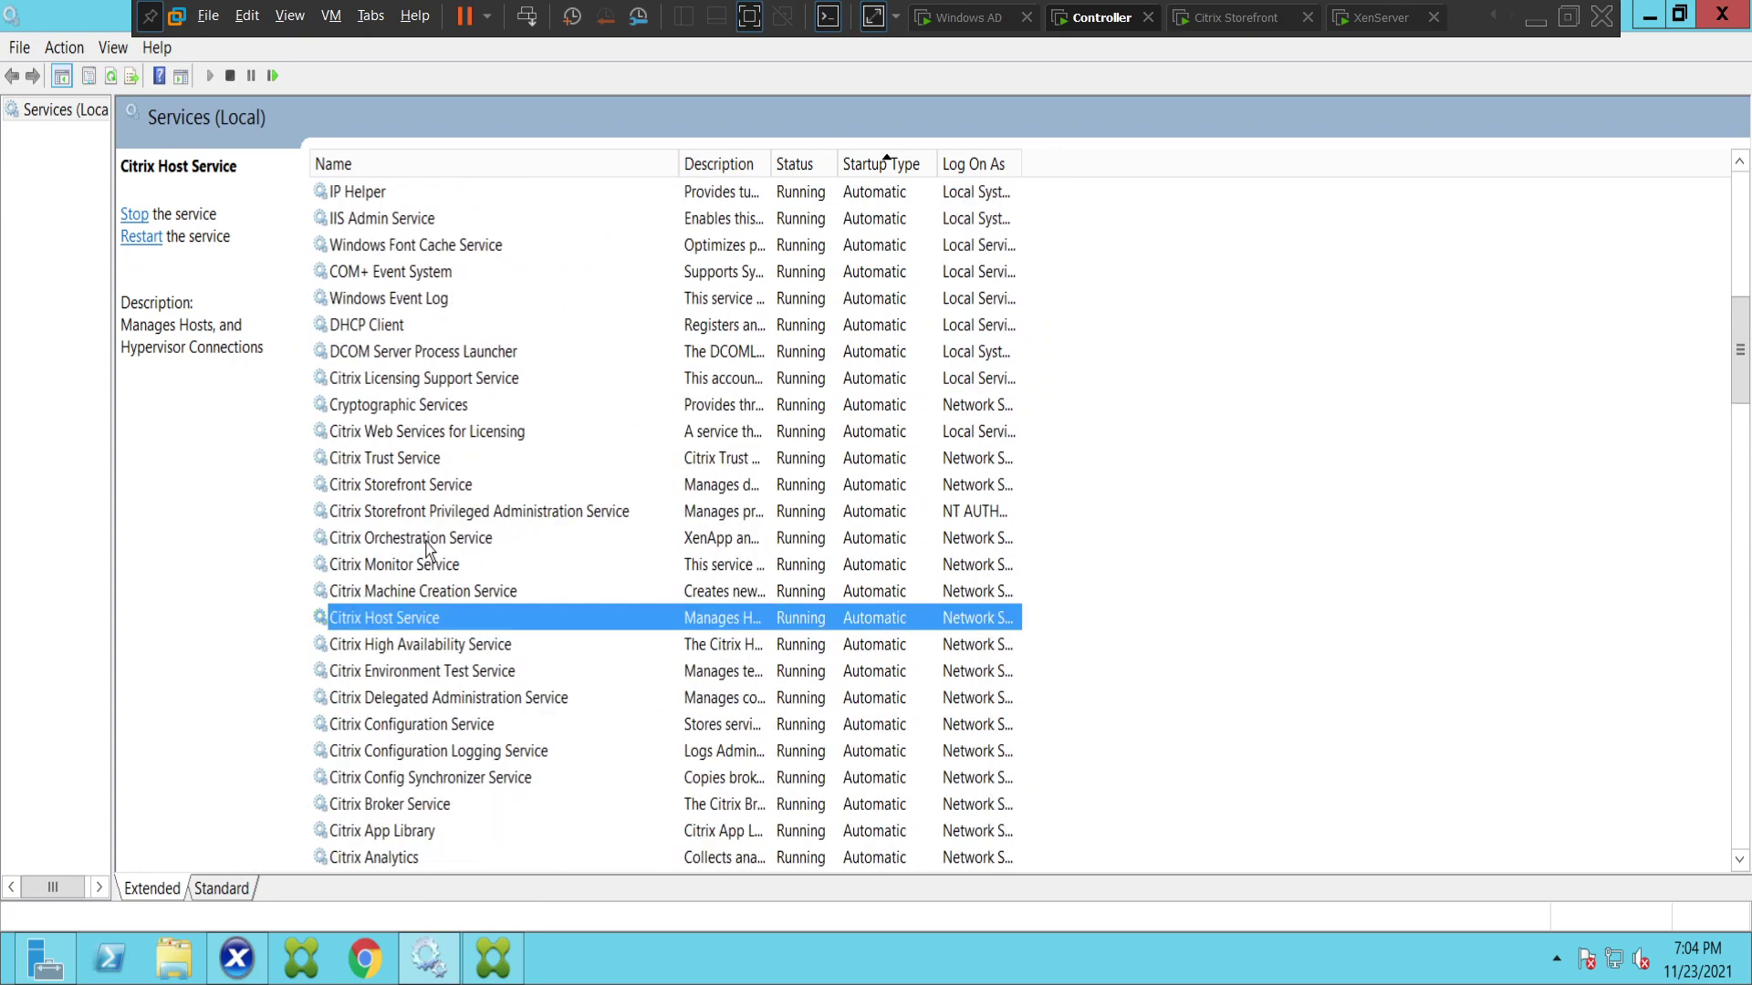
scroll(426, 547, up, 1)
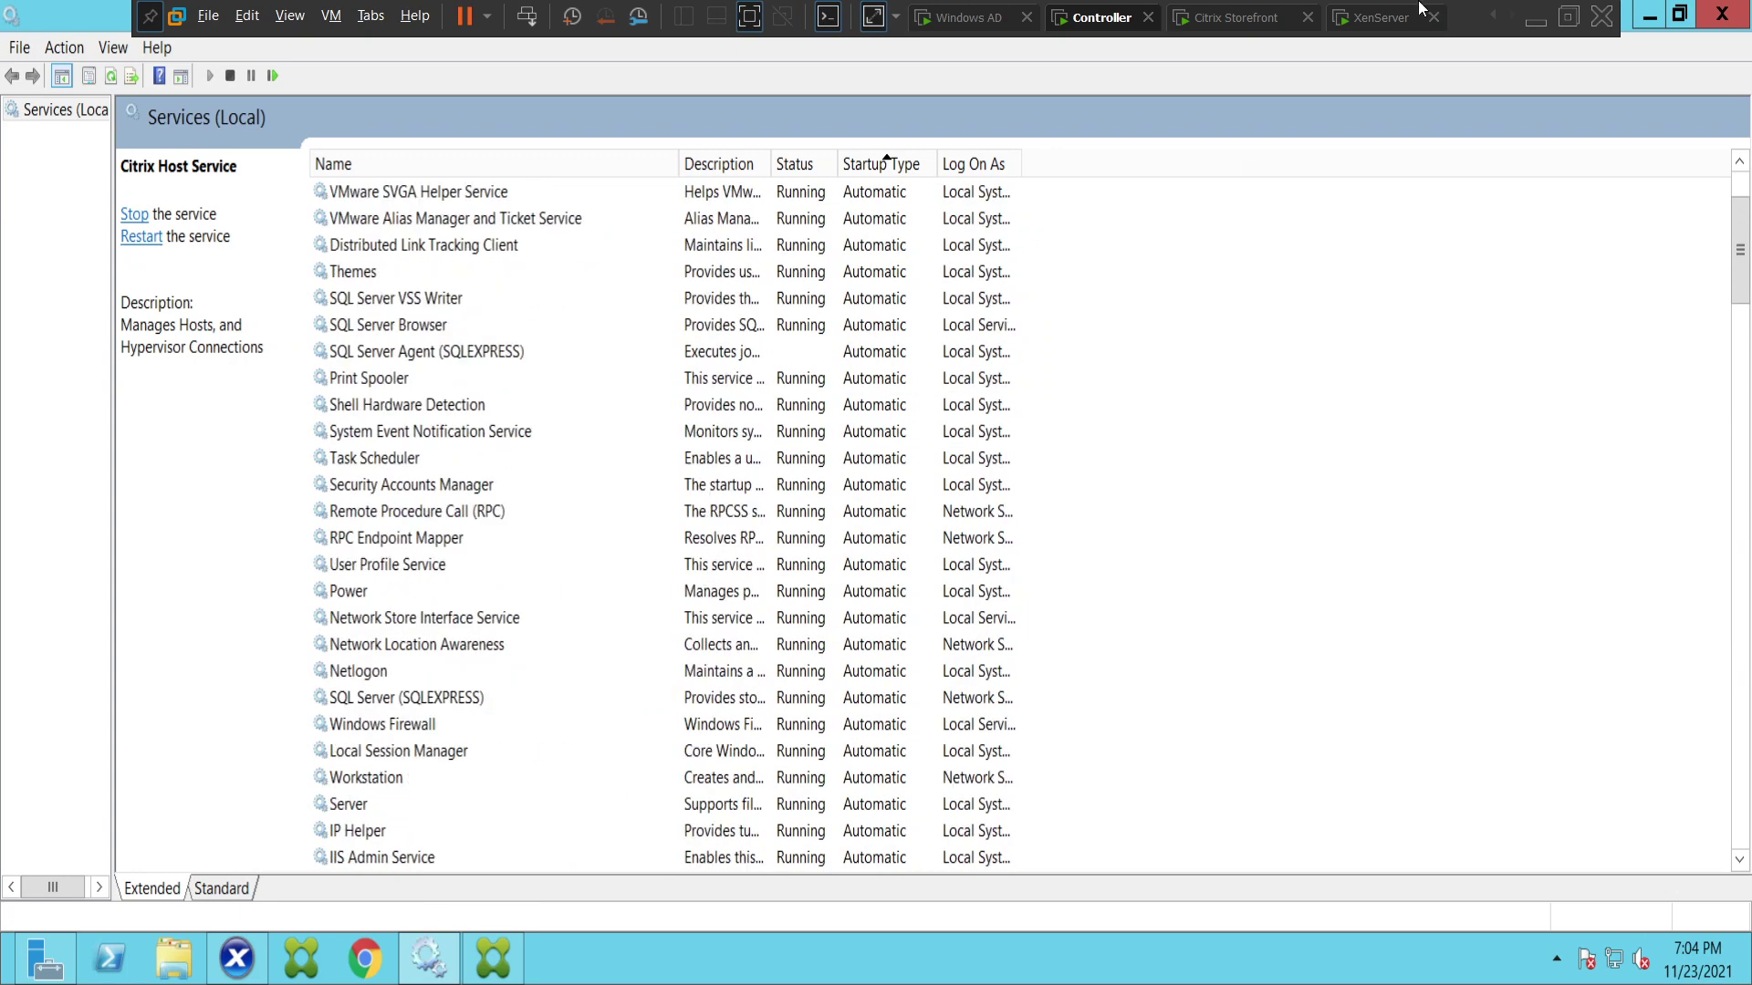
click(1204, 20)
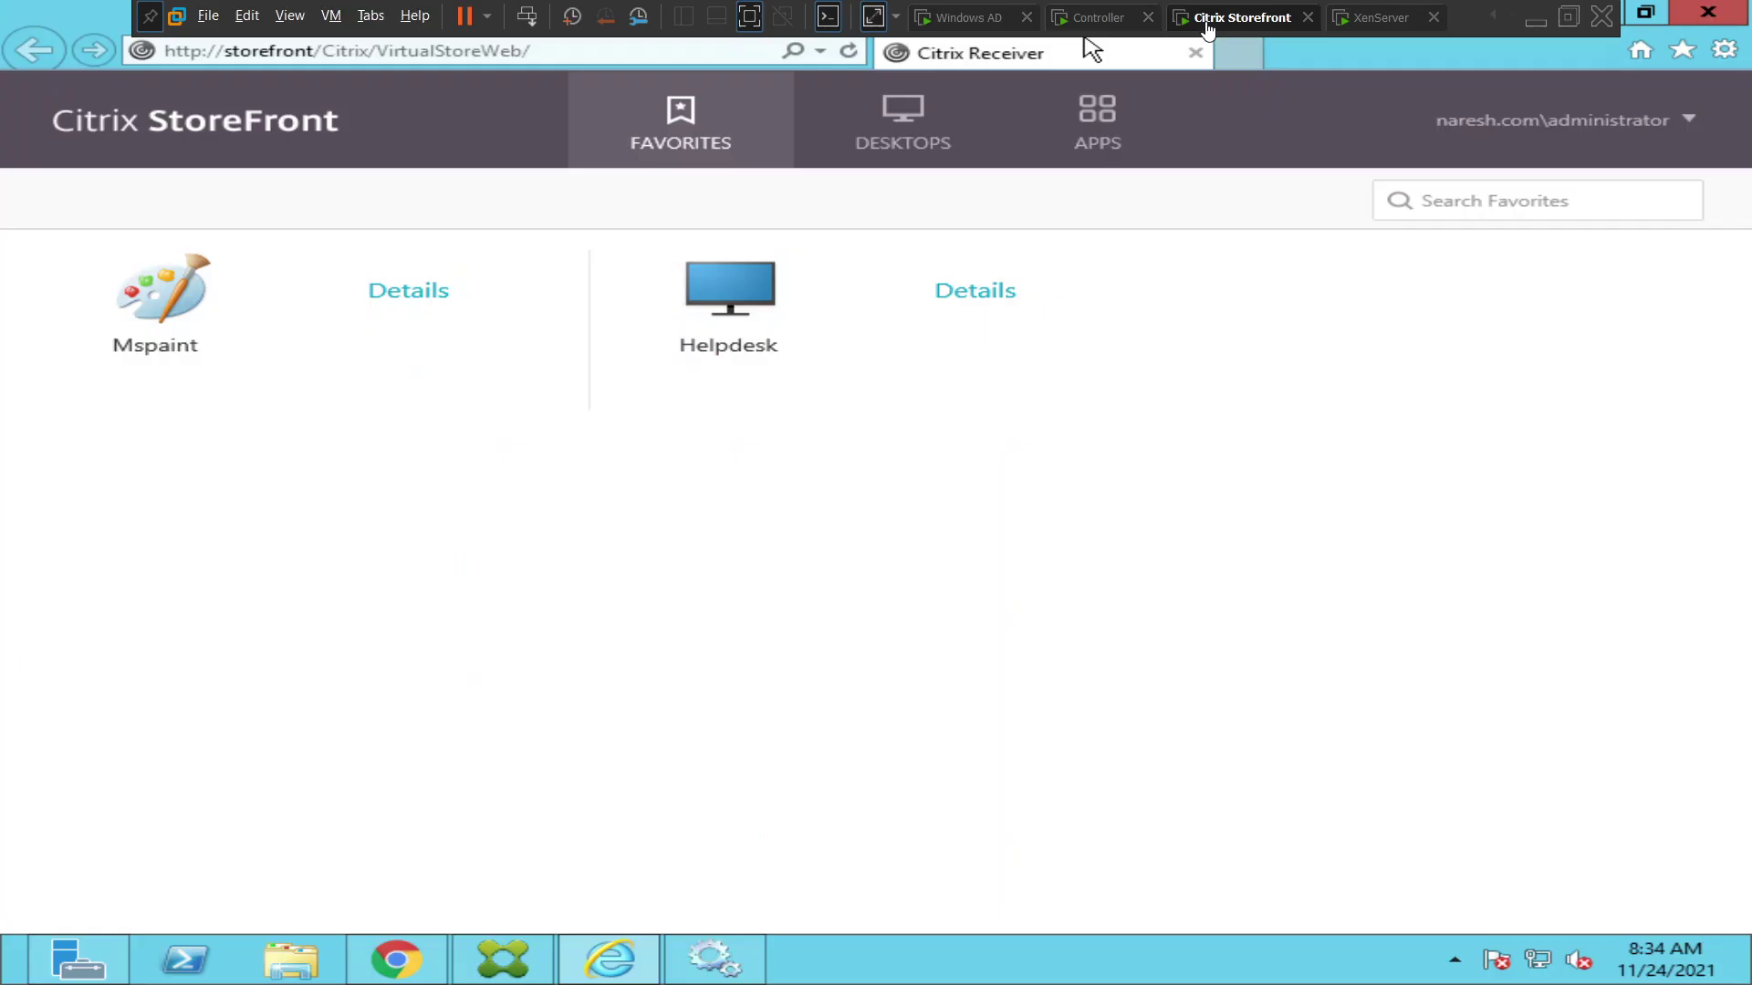
Log the administrator off StoreFront and return to the sign-in form
click(1606, 128)
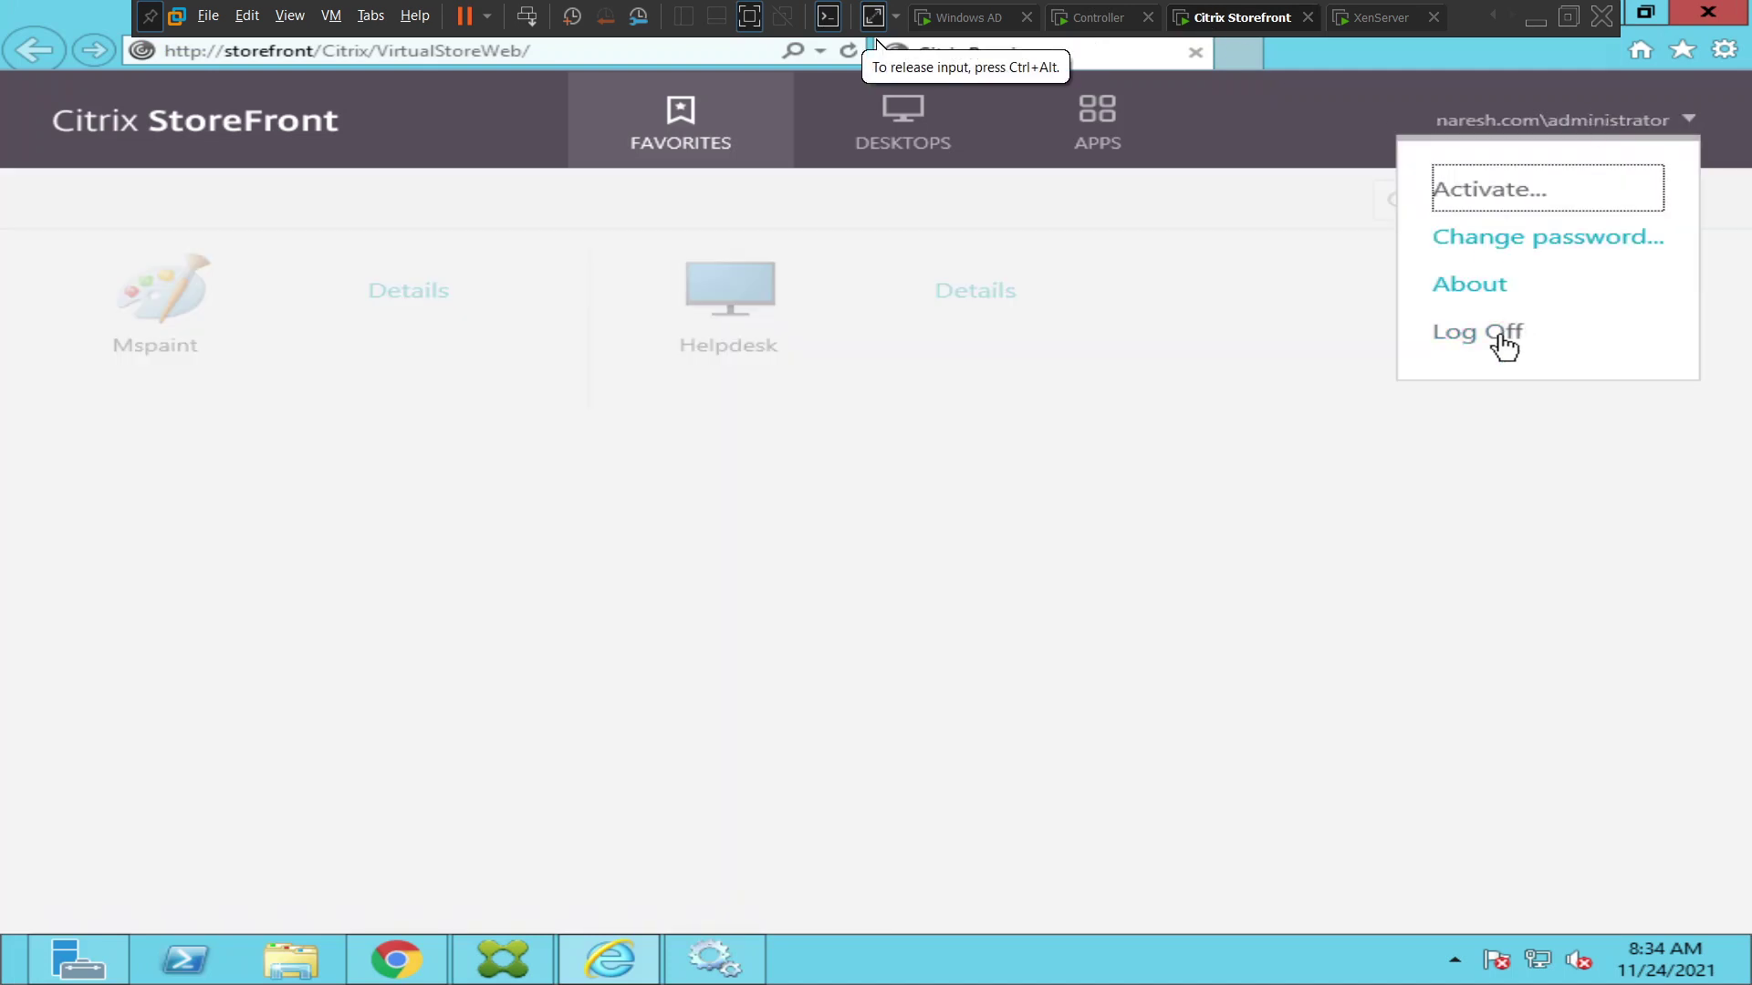
click(1502, 334)
click(821, 546)
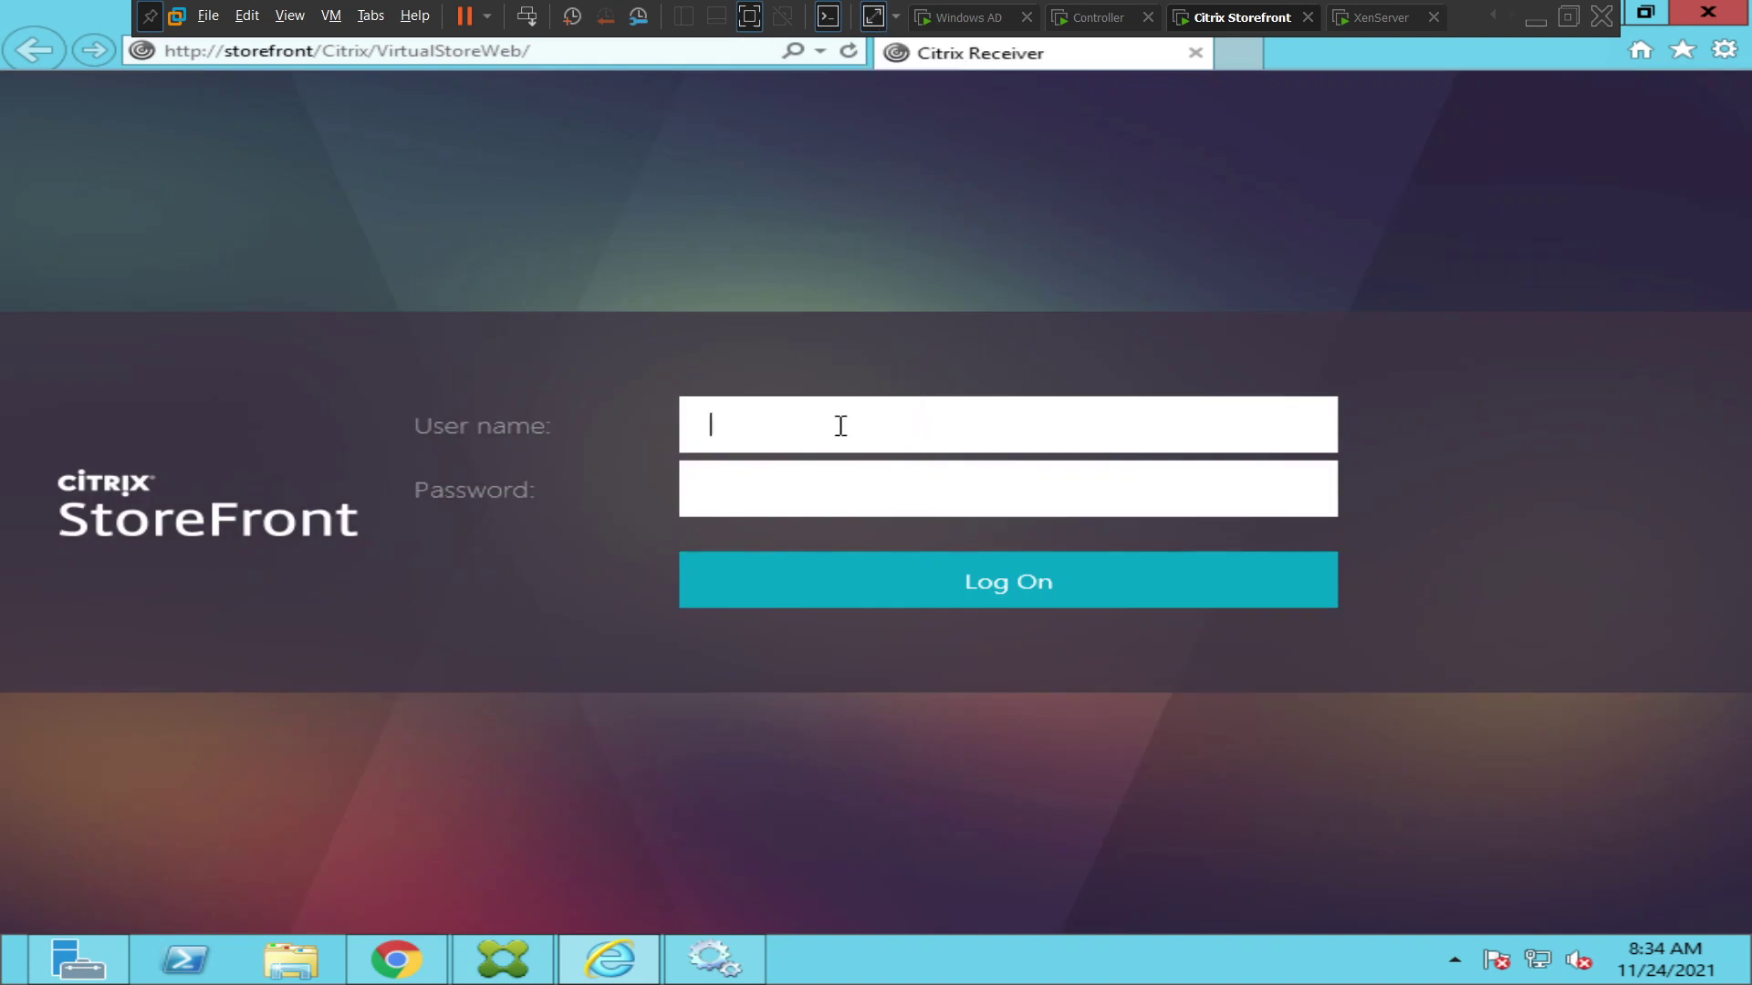
Sign in as the regular test user with their password and try launching Notepad
text(citrixuser)
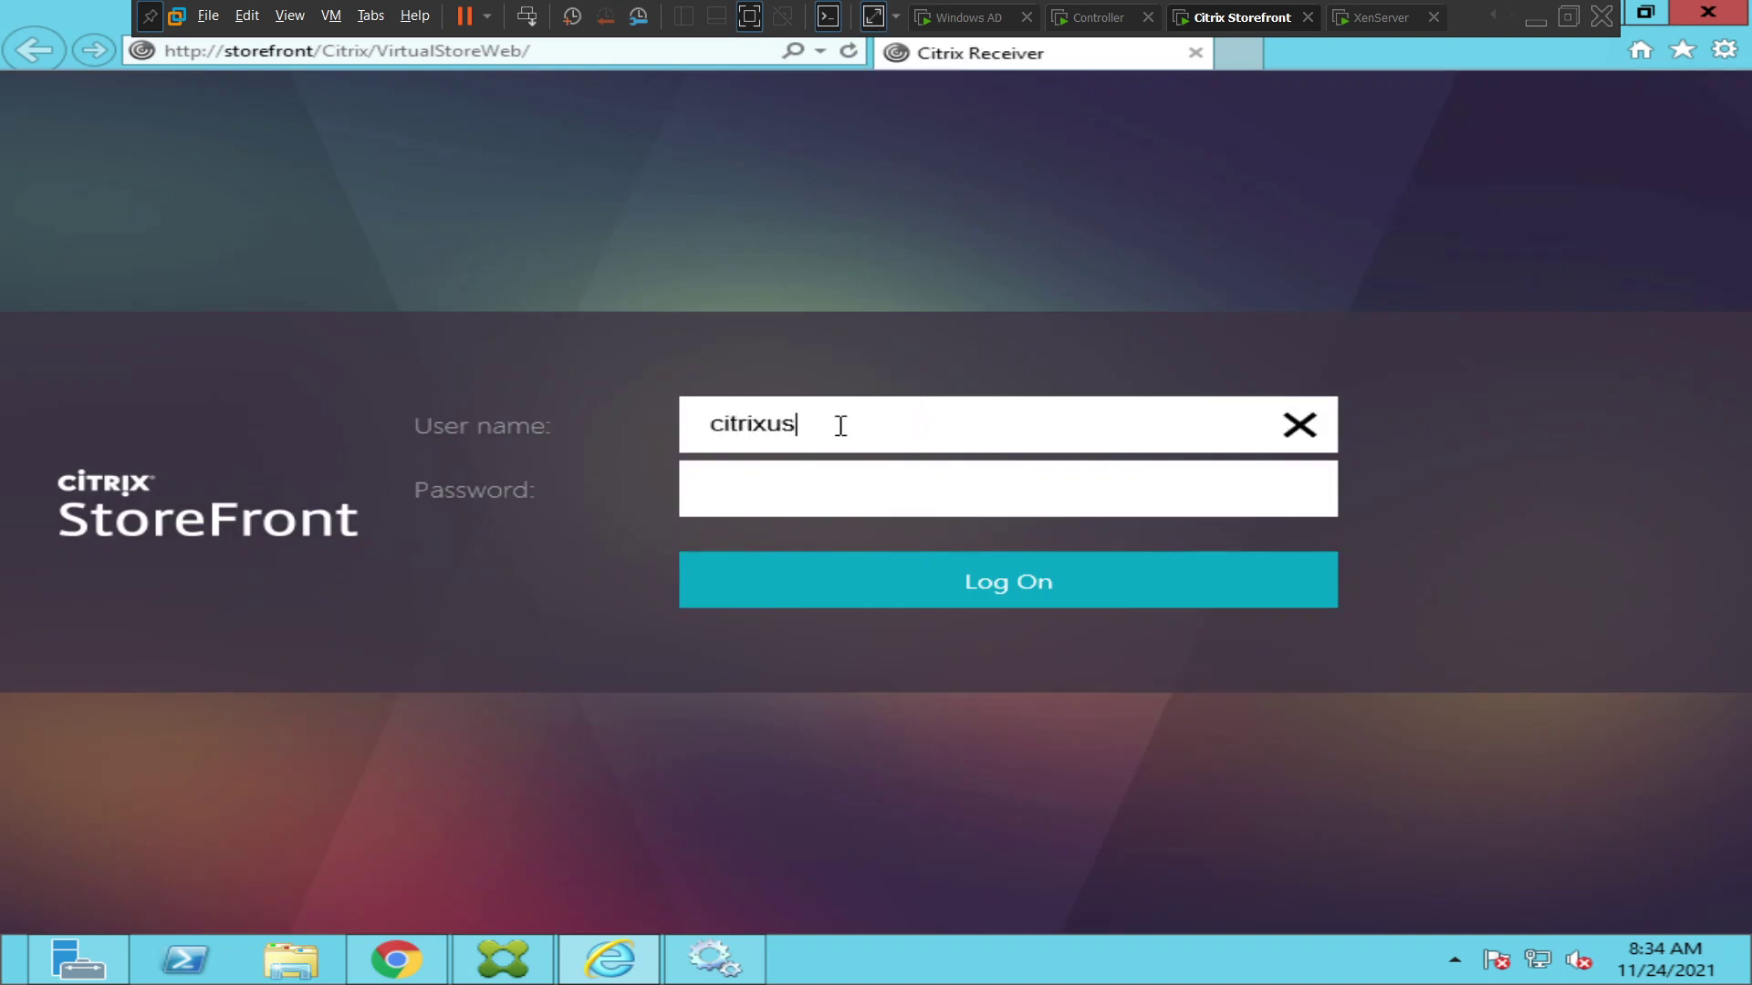
text(1)
key(Tab)
key(Caps_Lock)
text(Password)
key(Return)
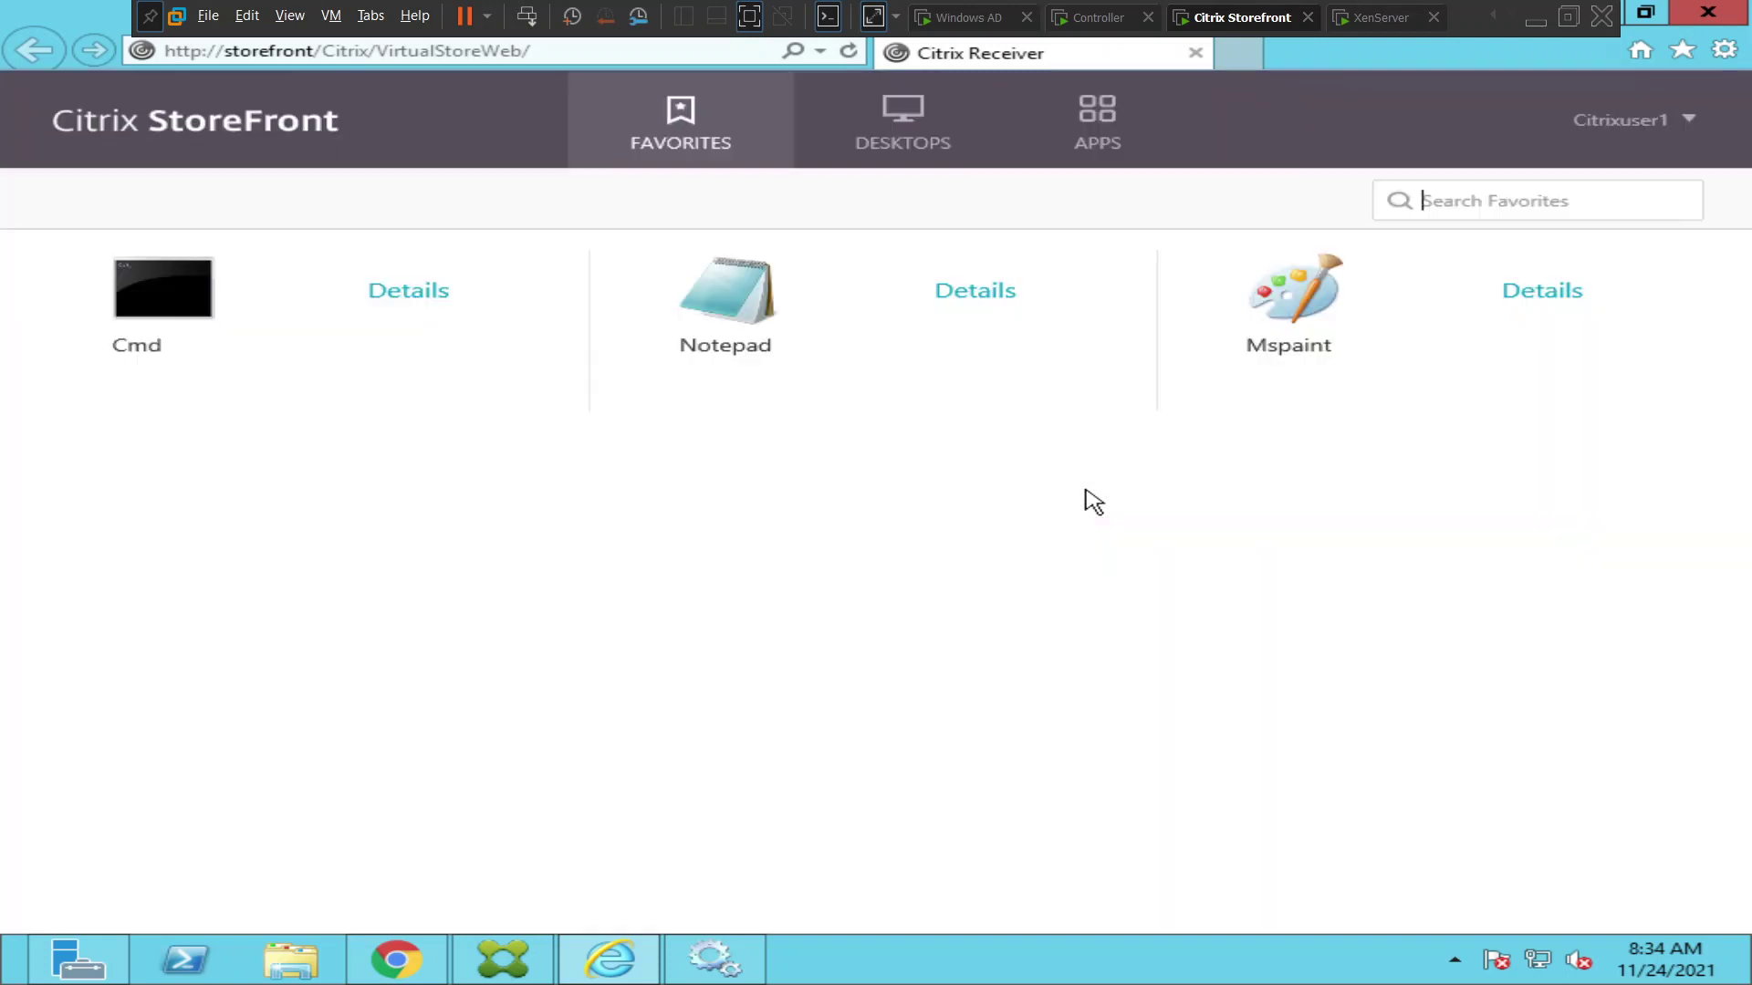
click(735, 313)
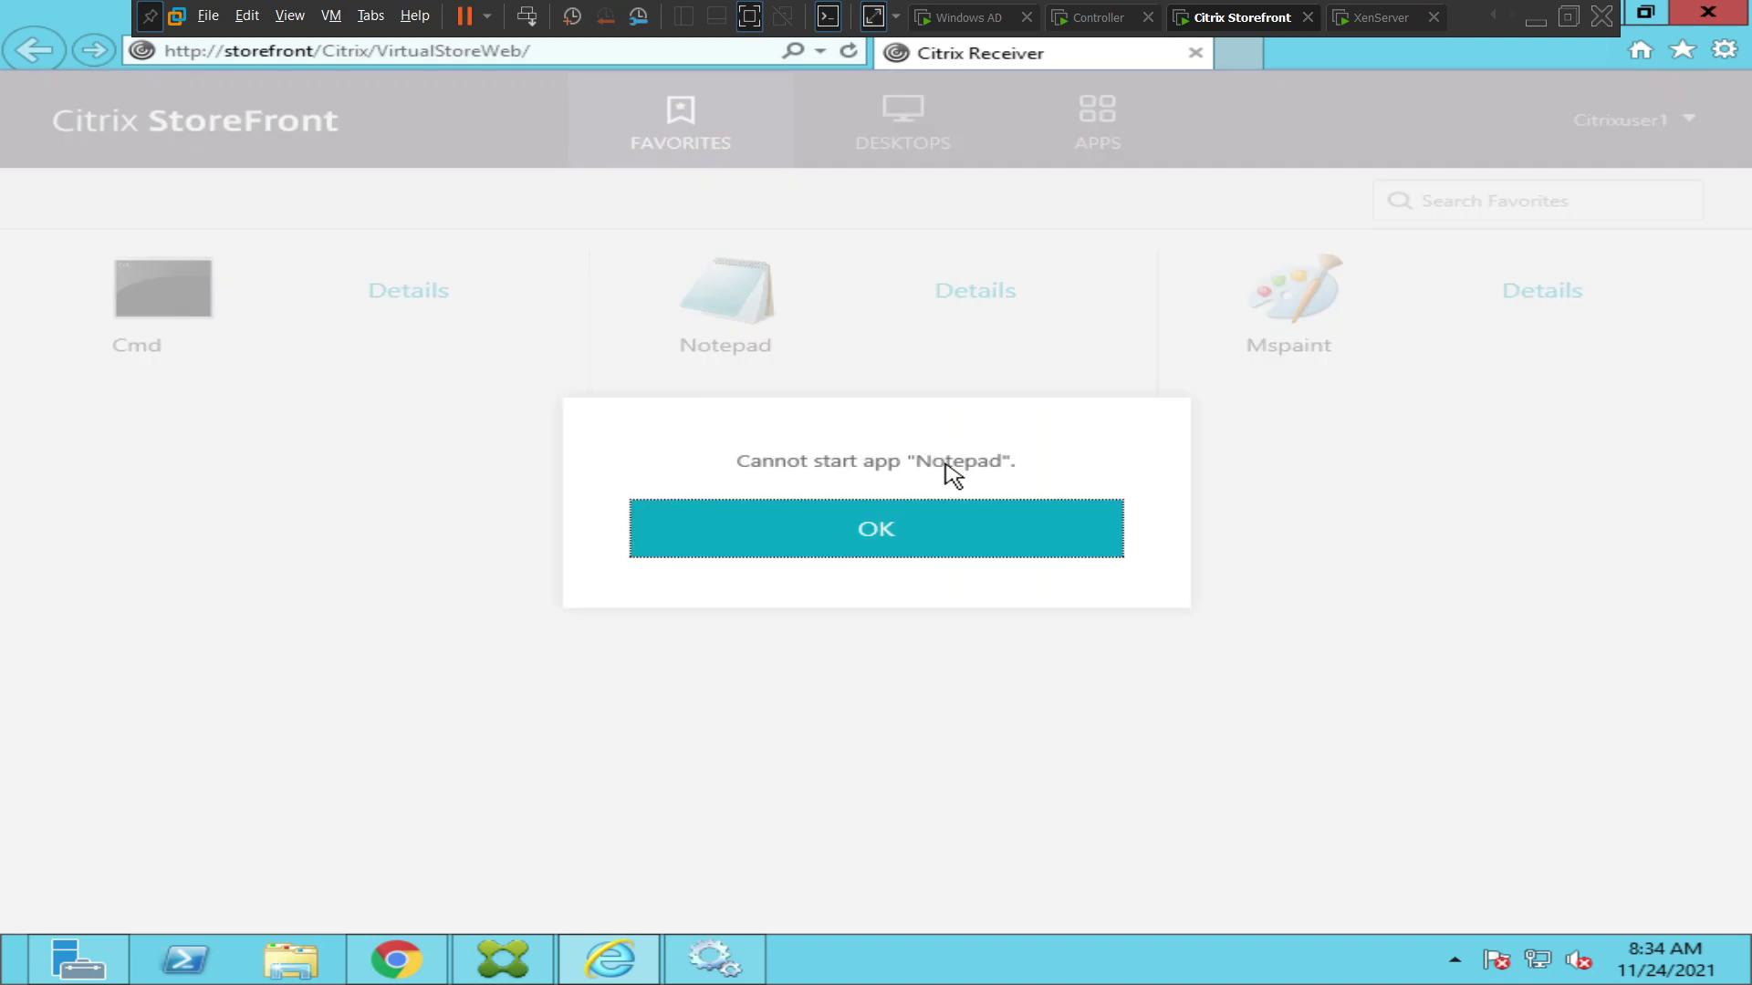
Dismiss the Notepad error, try Design Team Desktop OS, dismiss its error, and log off
click(903, 543)
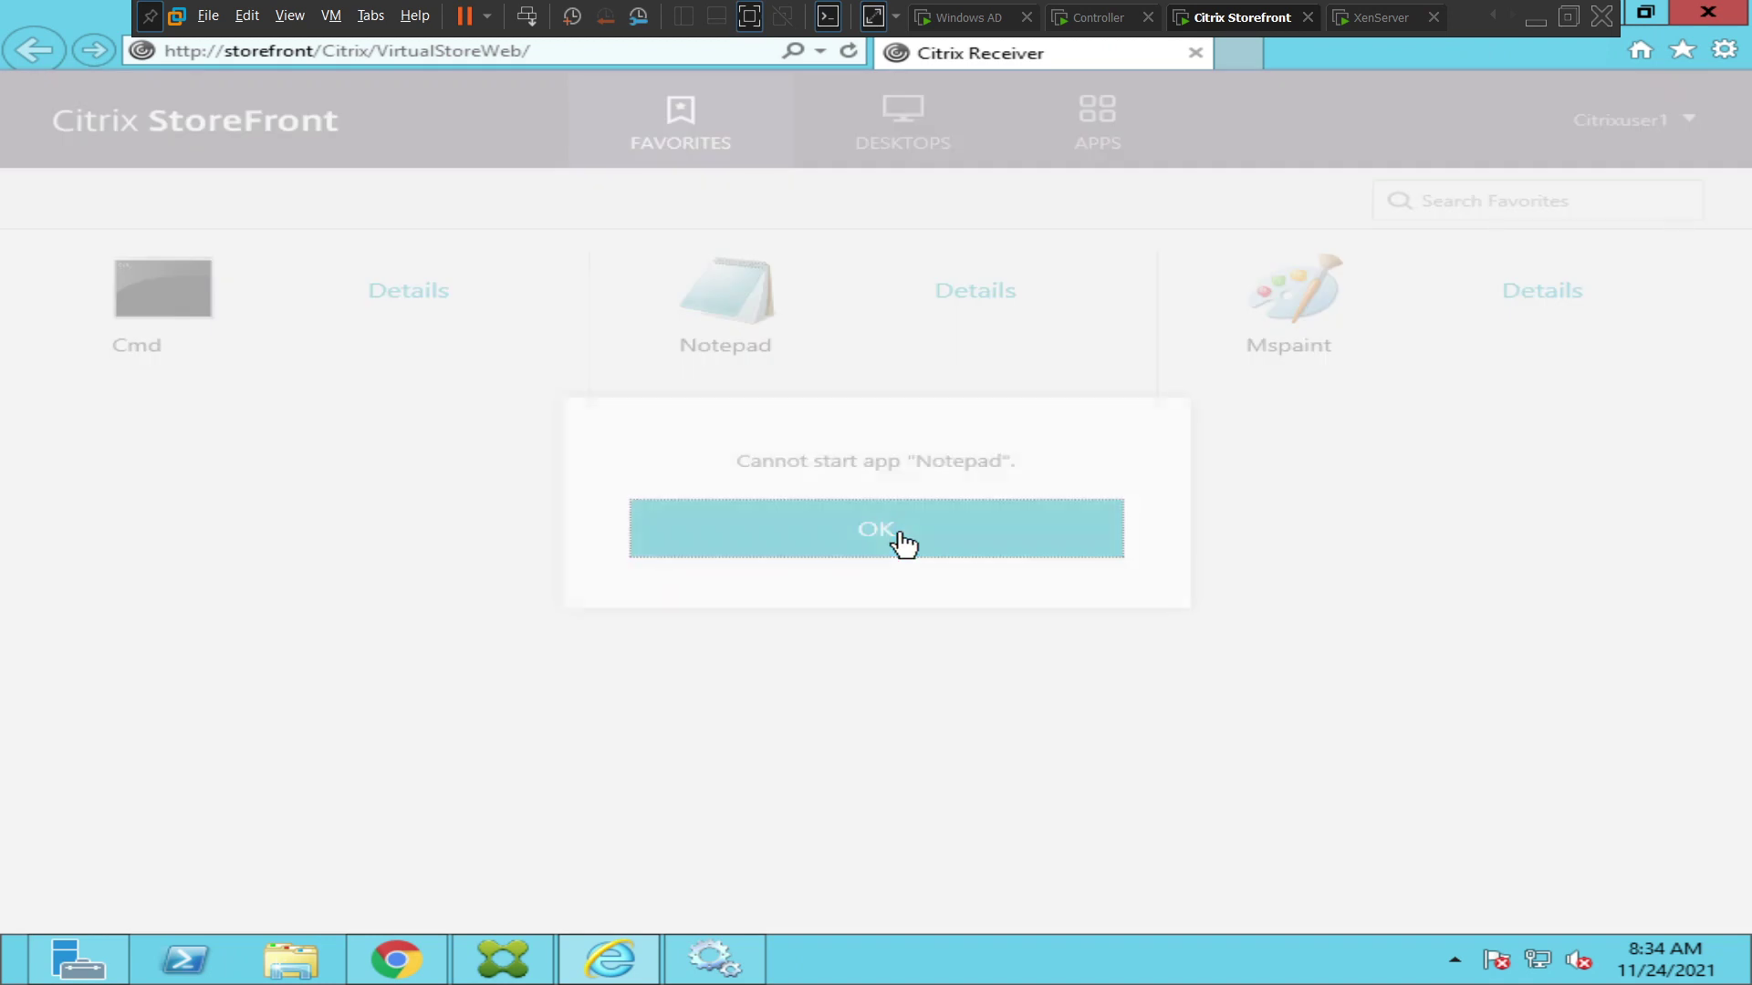
click(933, 144)
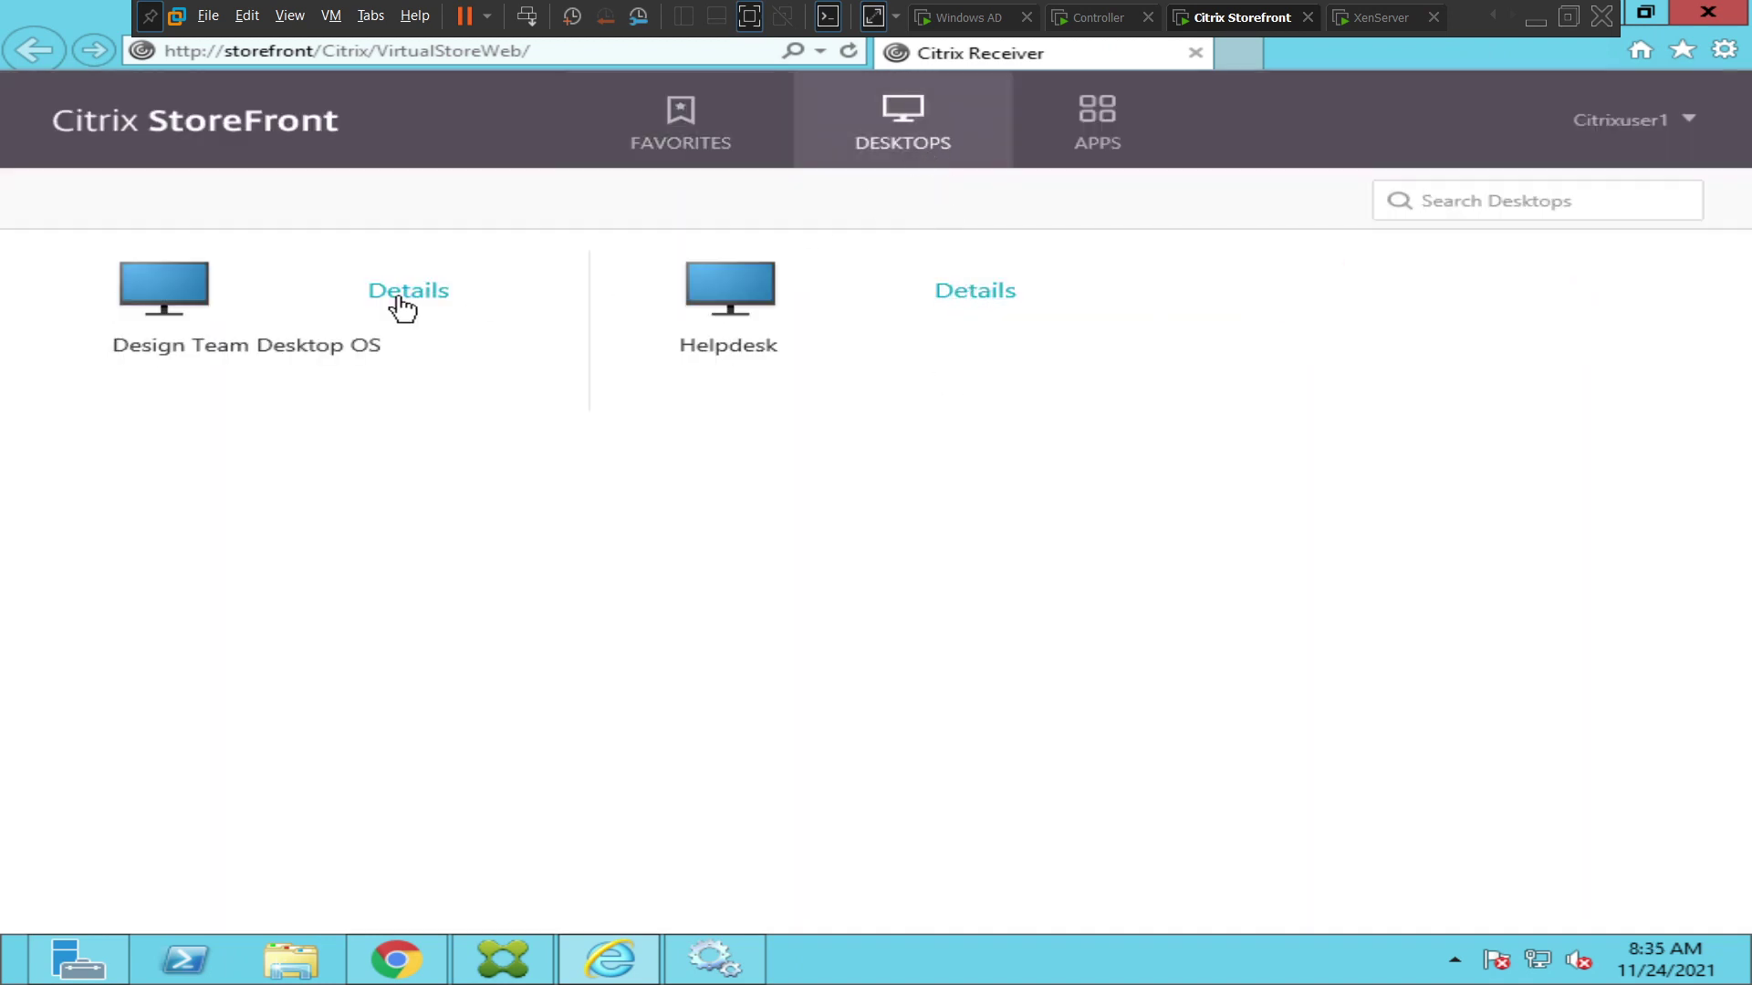
click(180, 292)
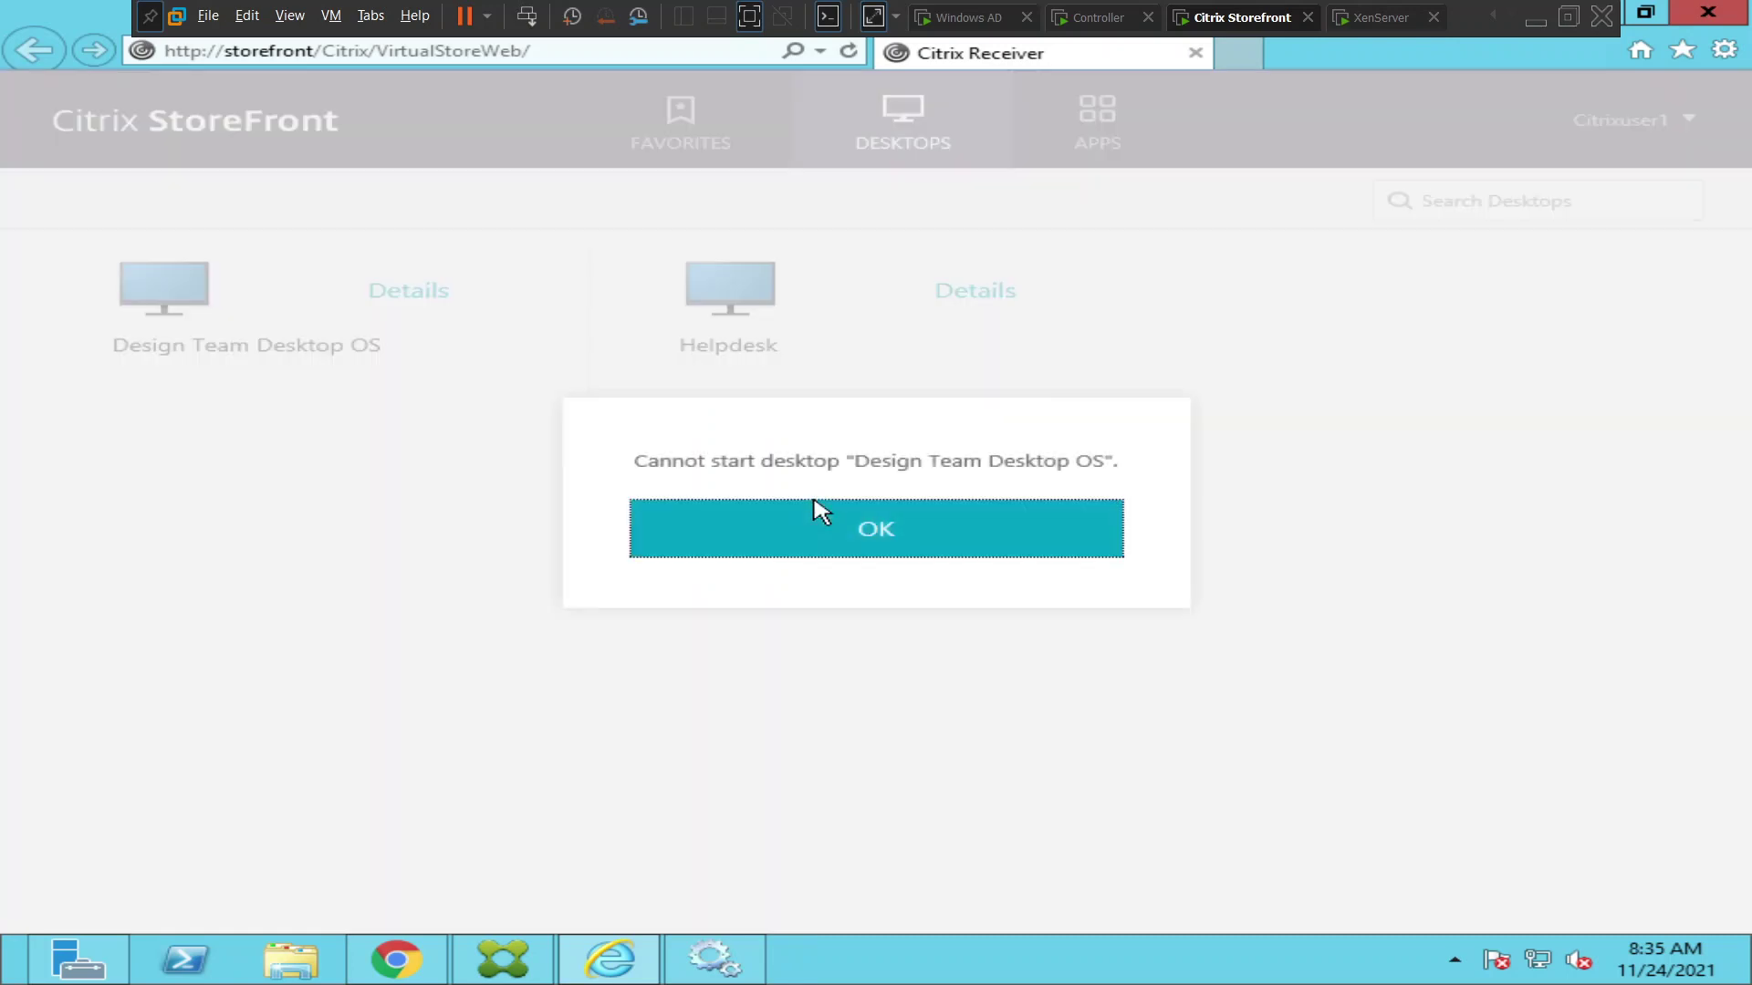
click(884, 532)
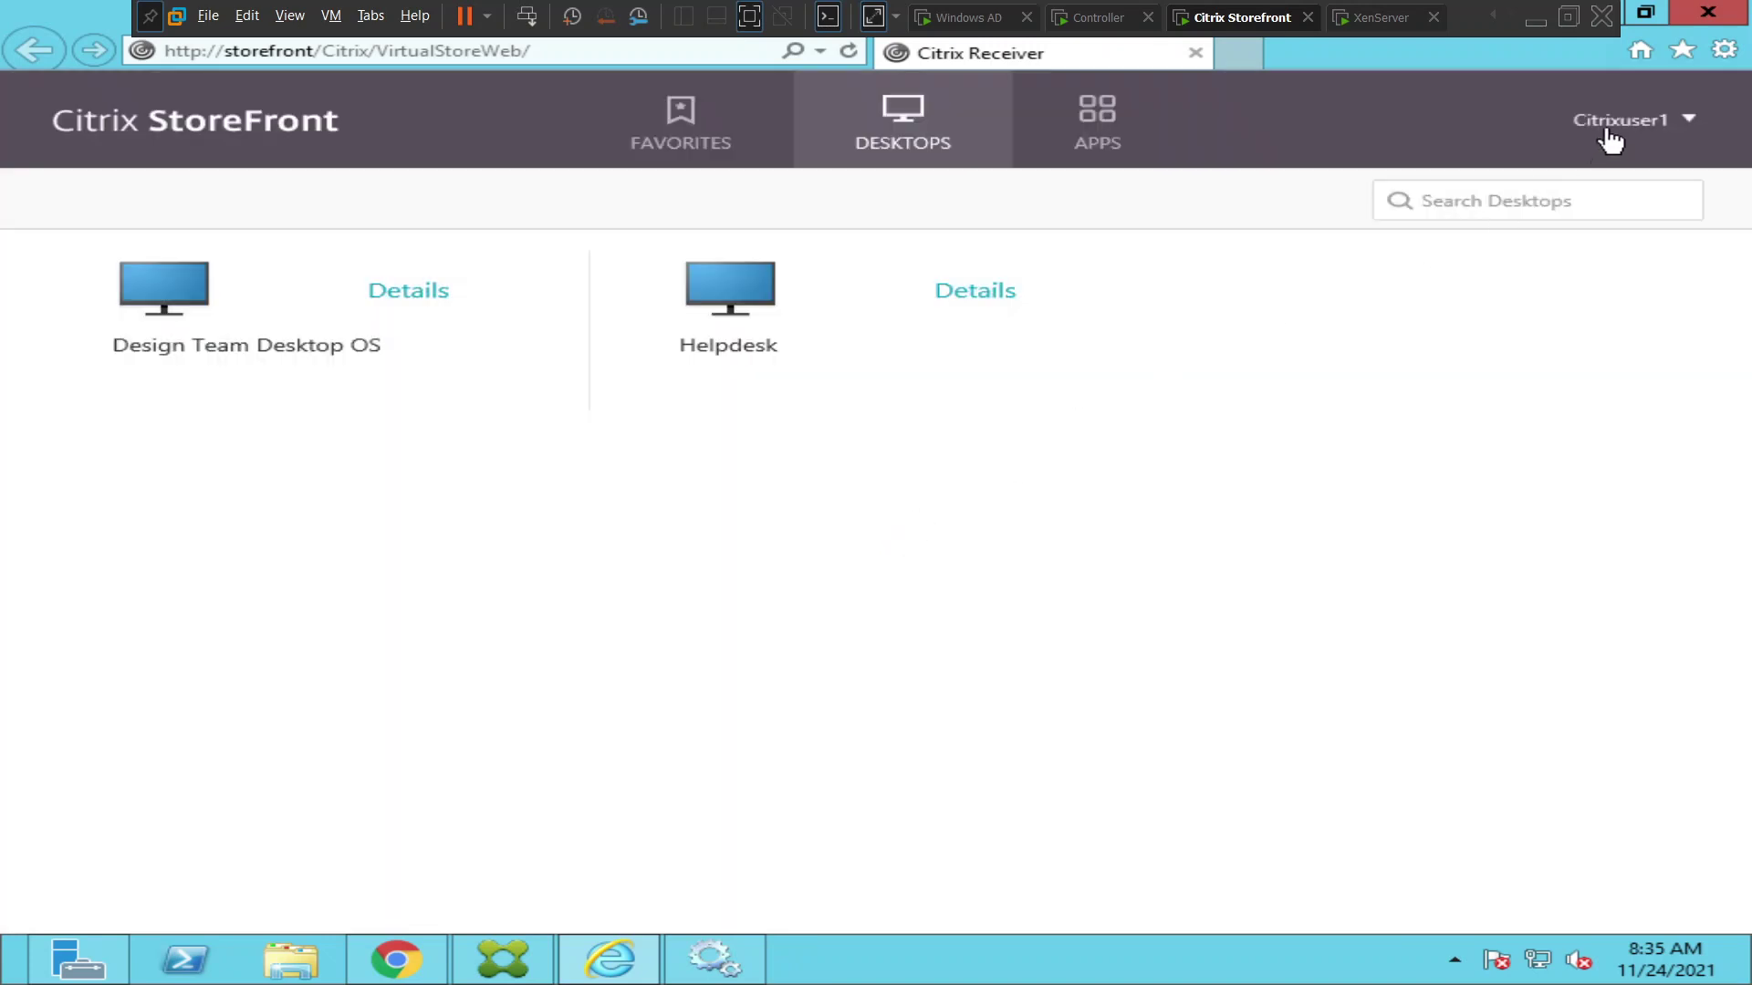
click(1599, 130)
click(1571, 293)
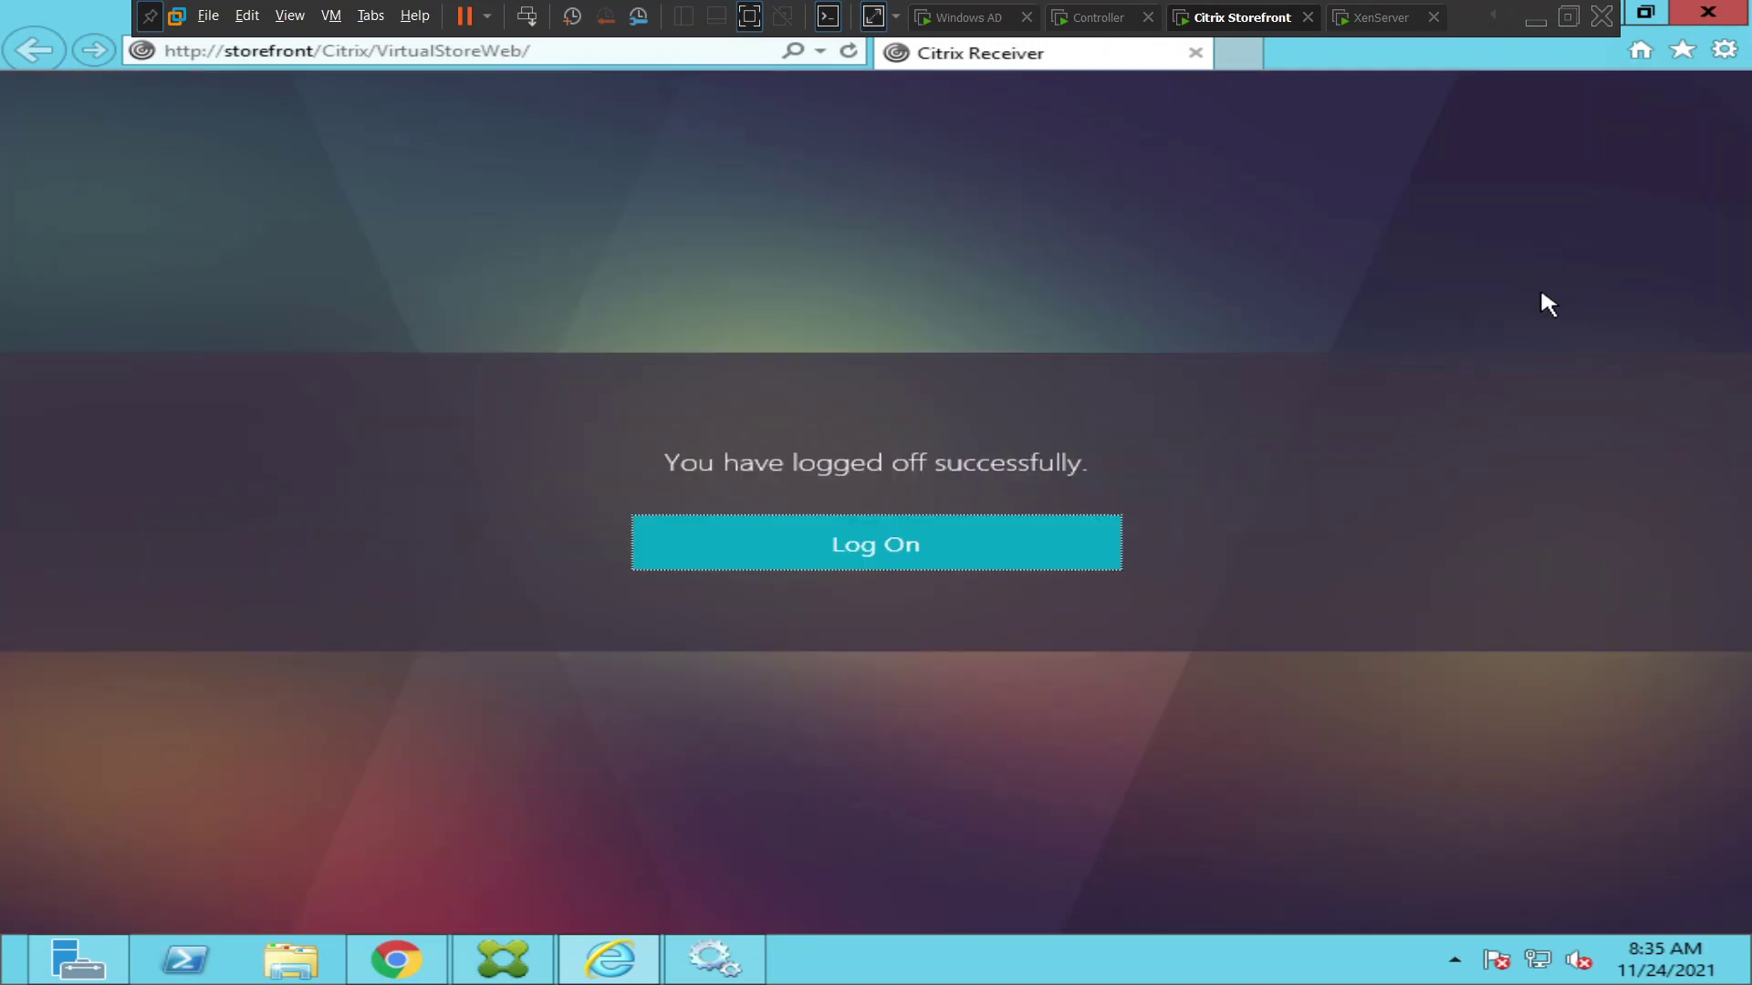
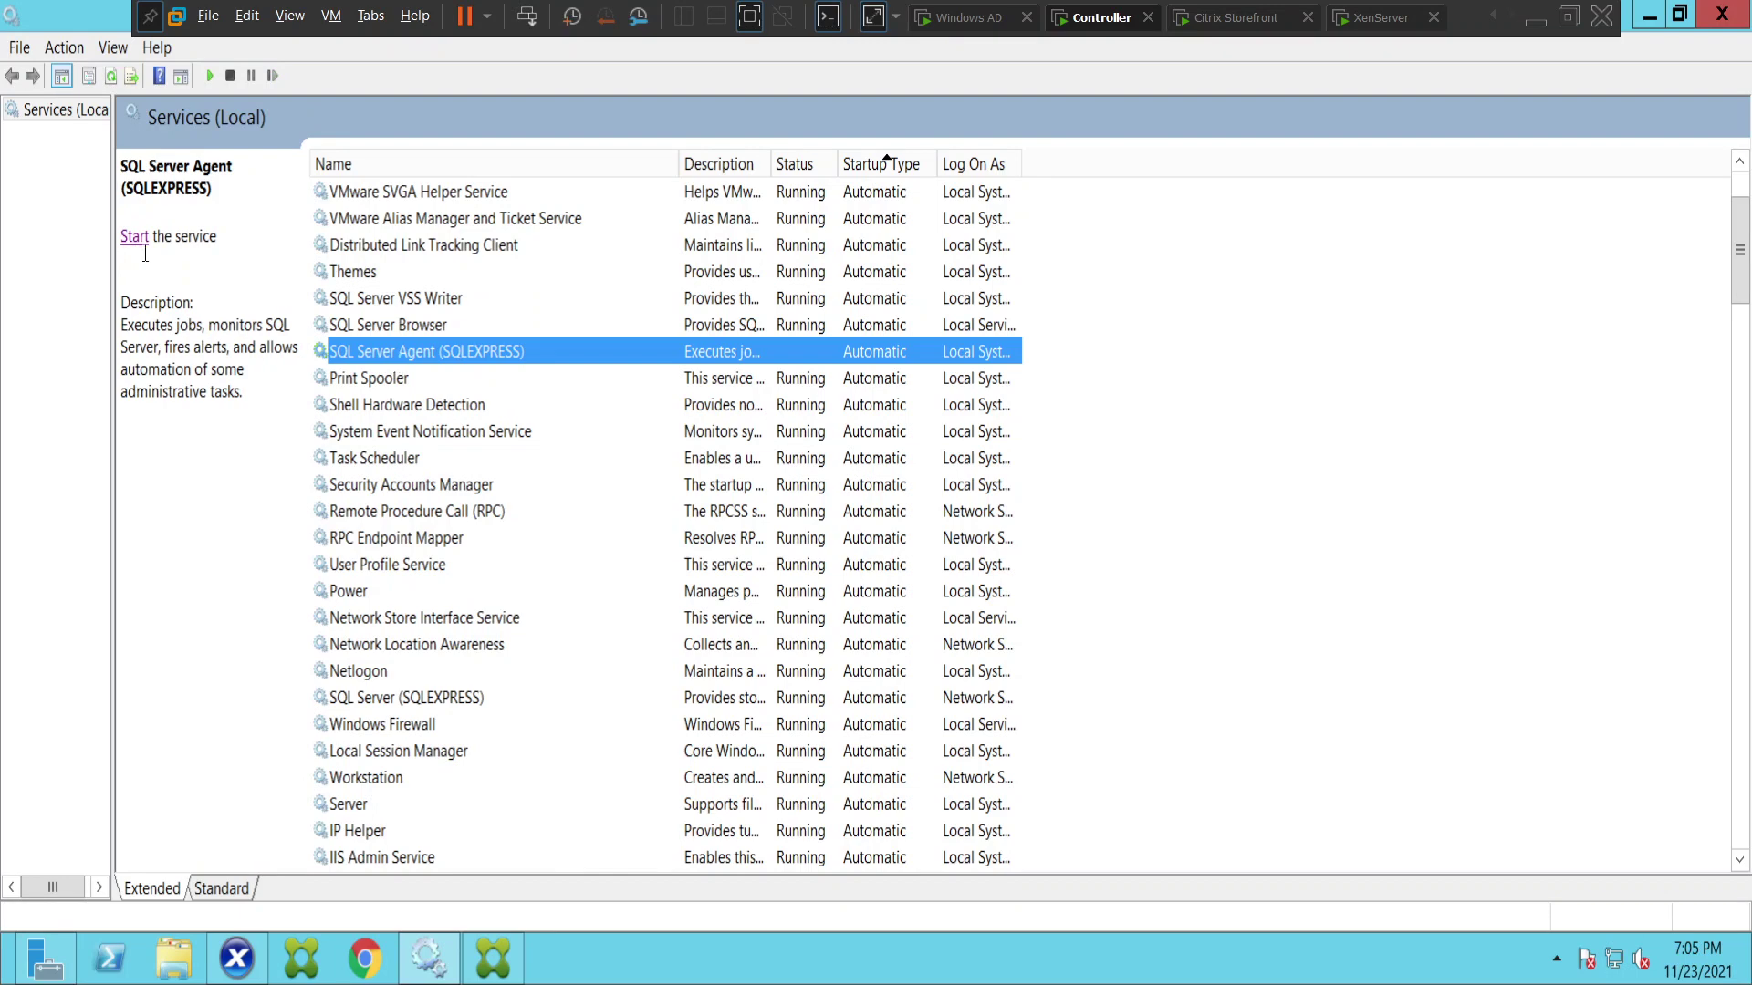
Start the SQL Server Agent (SQLEXPRESS) service from the Services left pane
click(135, 243)
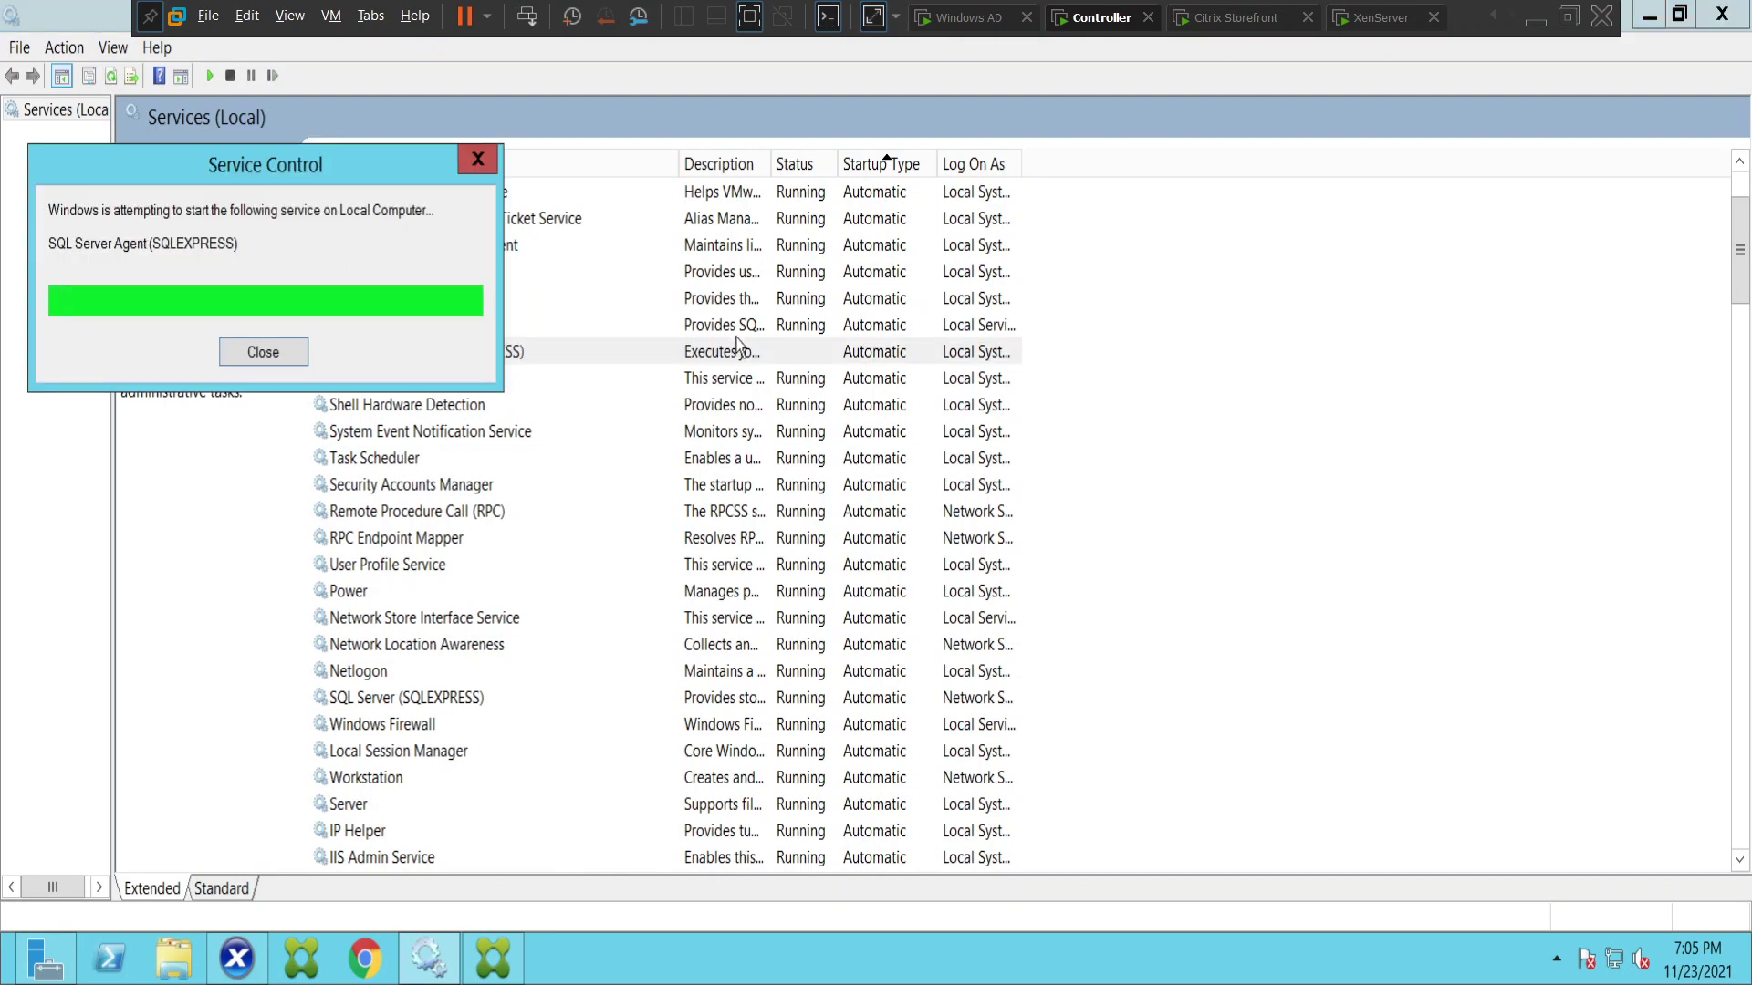
On the StoreFront VM, sign in to the store as administrator with the account password
click(1234, 17)
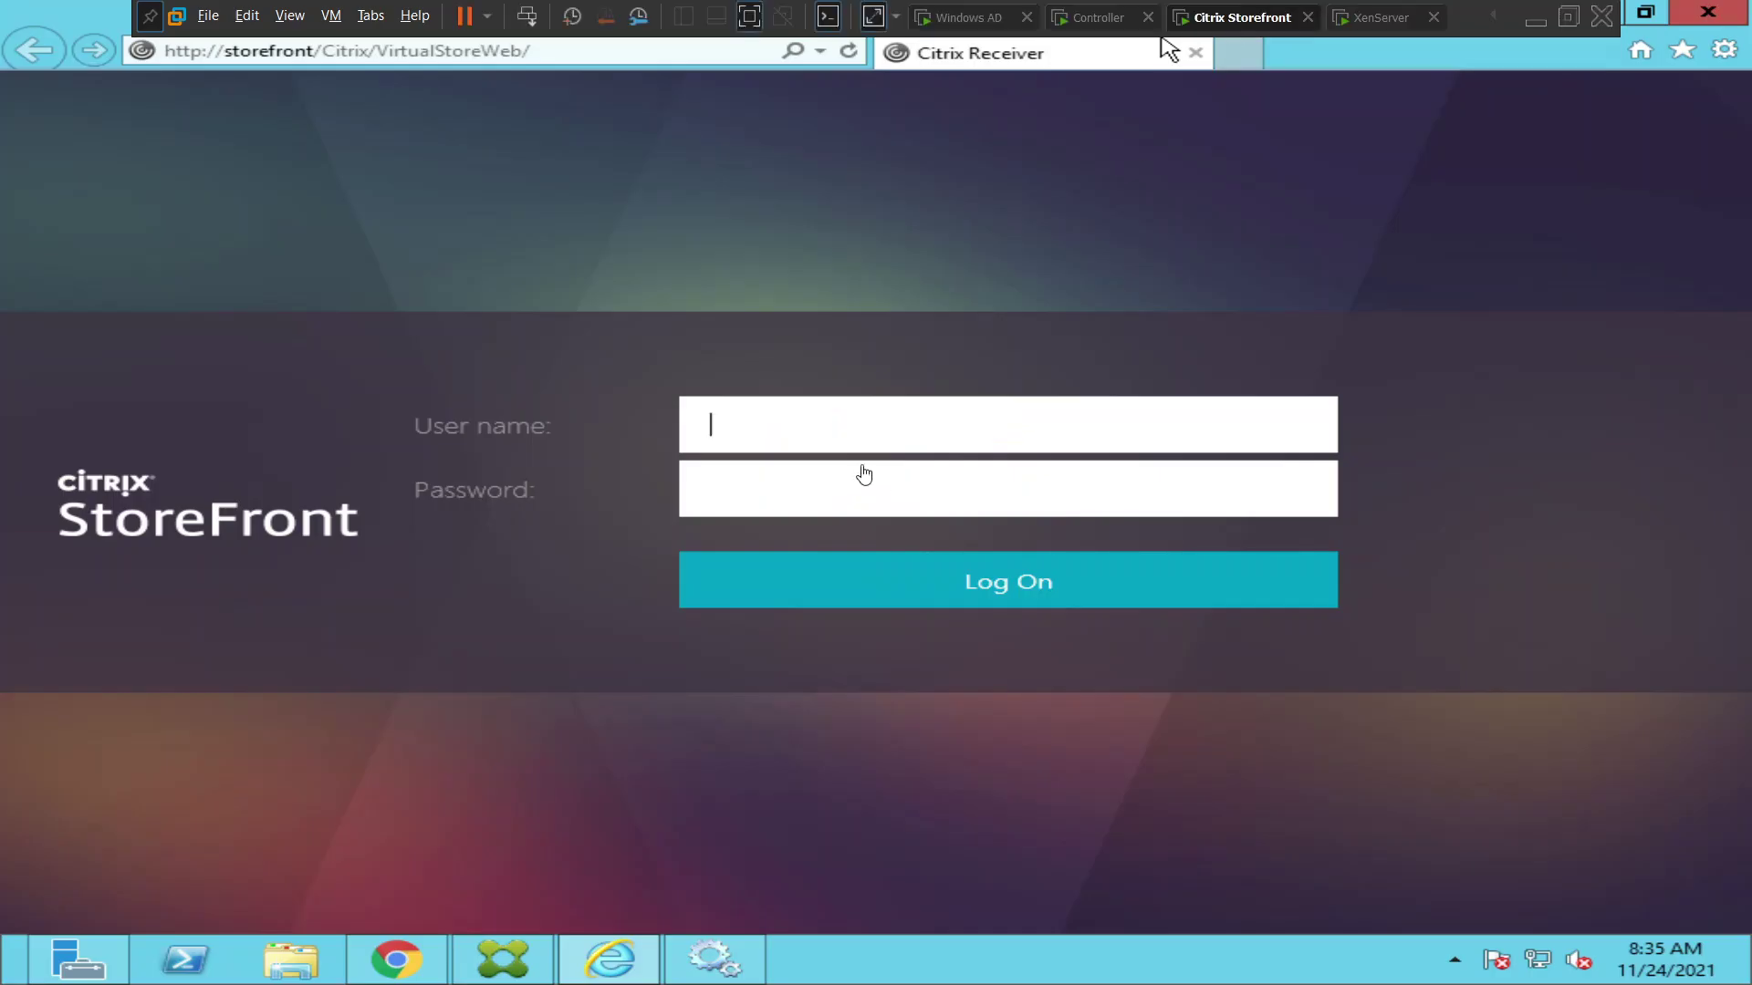
click(776, 423)
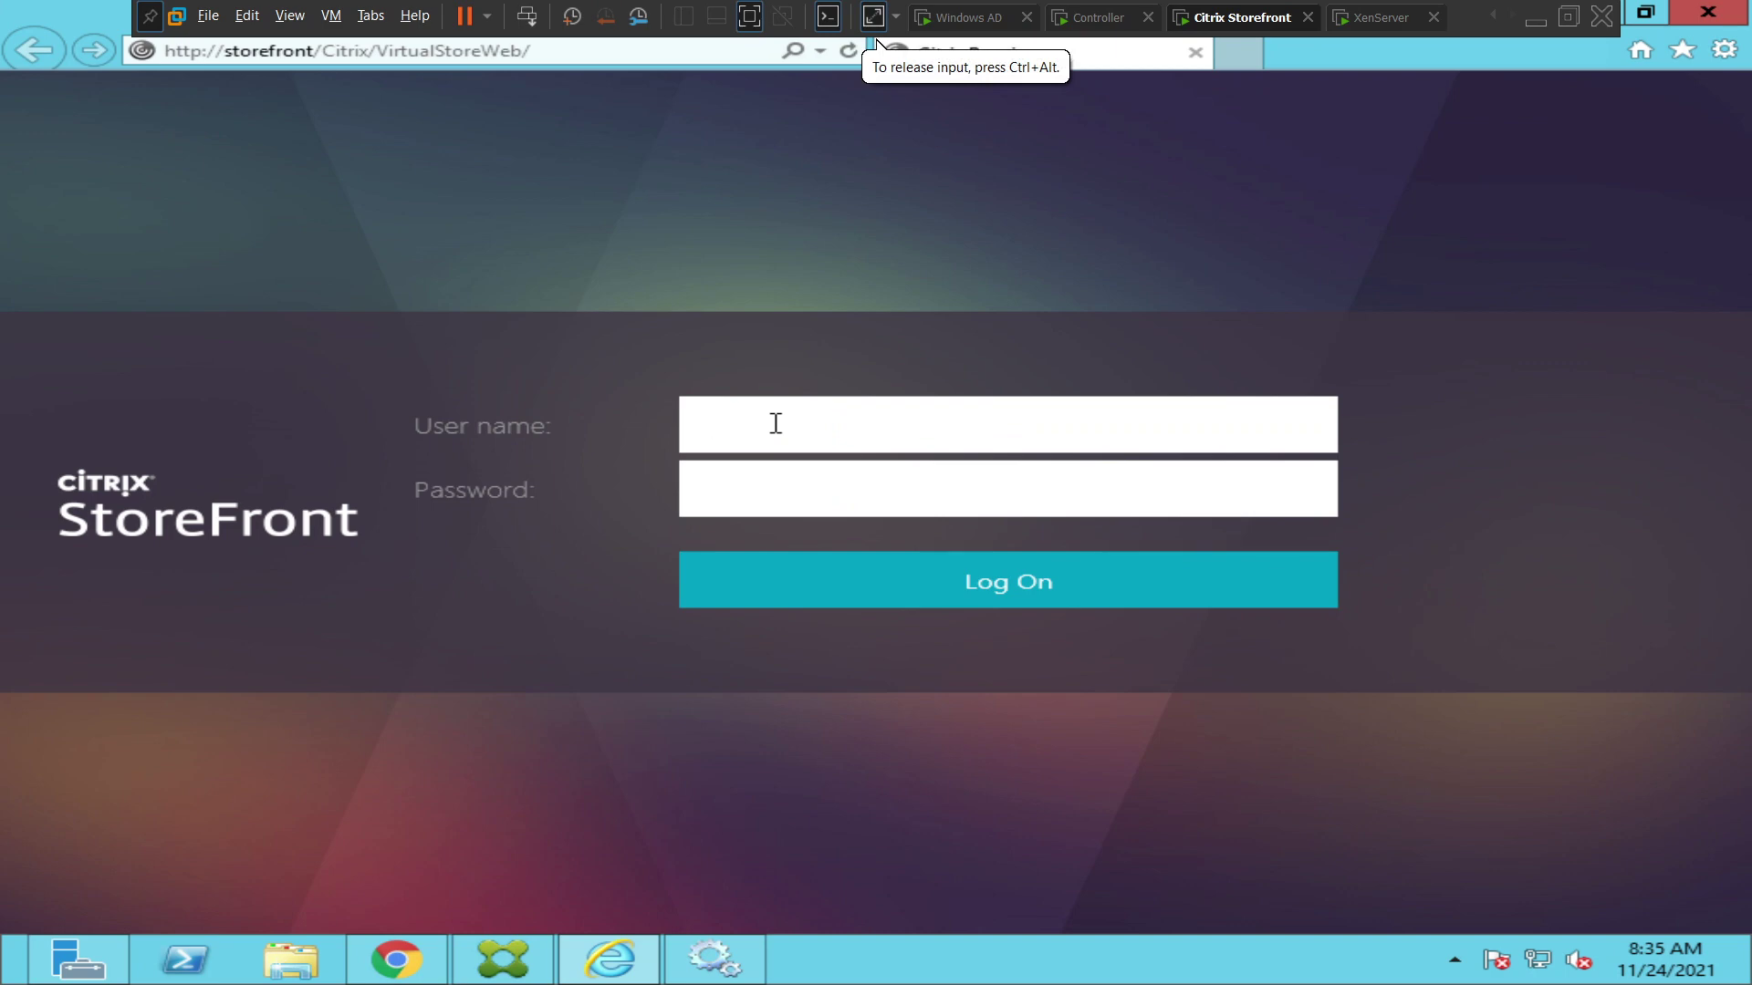
text(administrat)
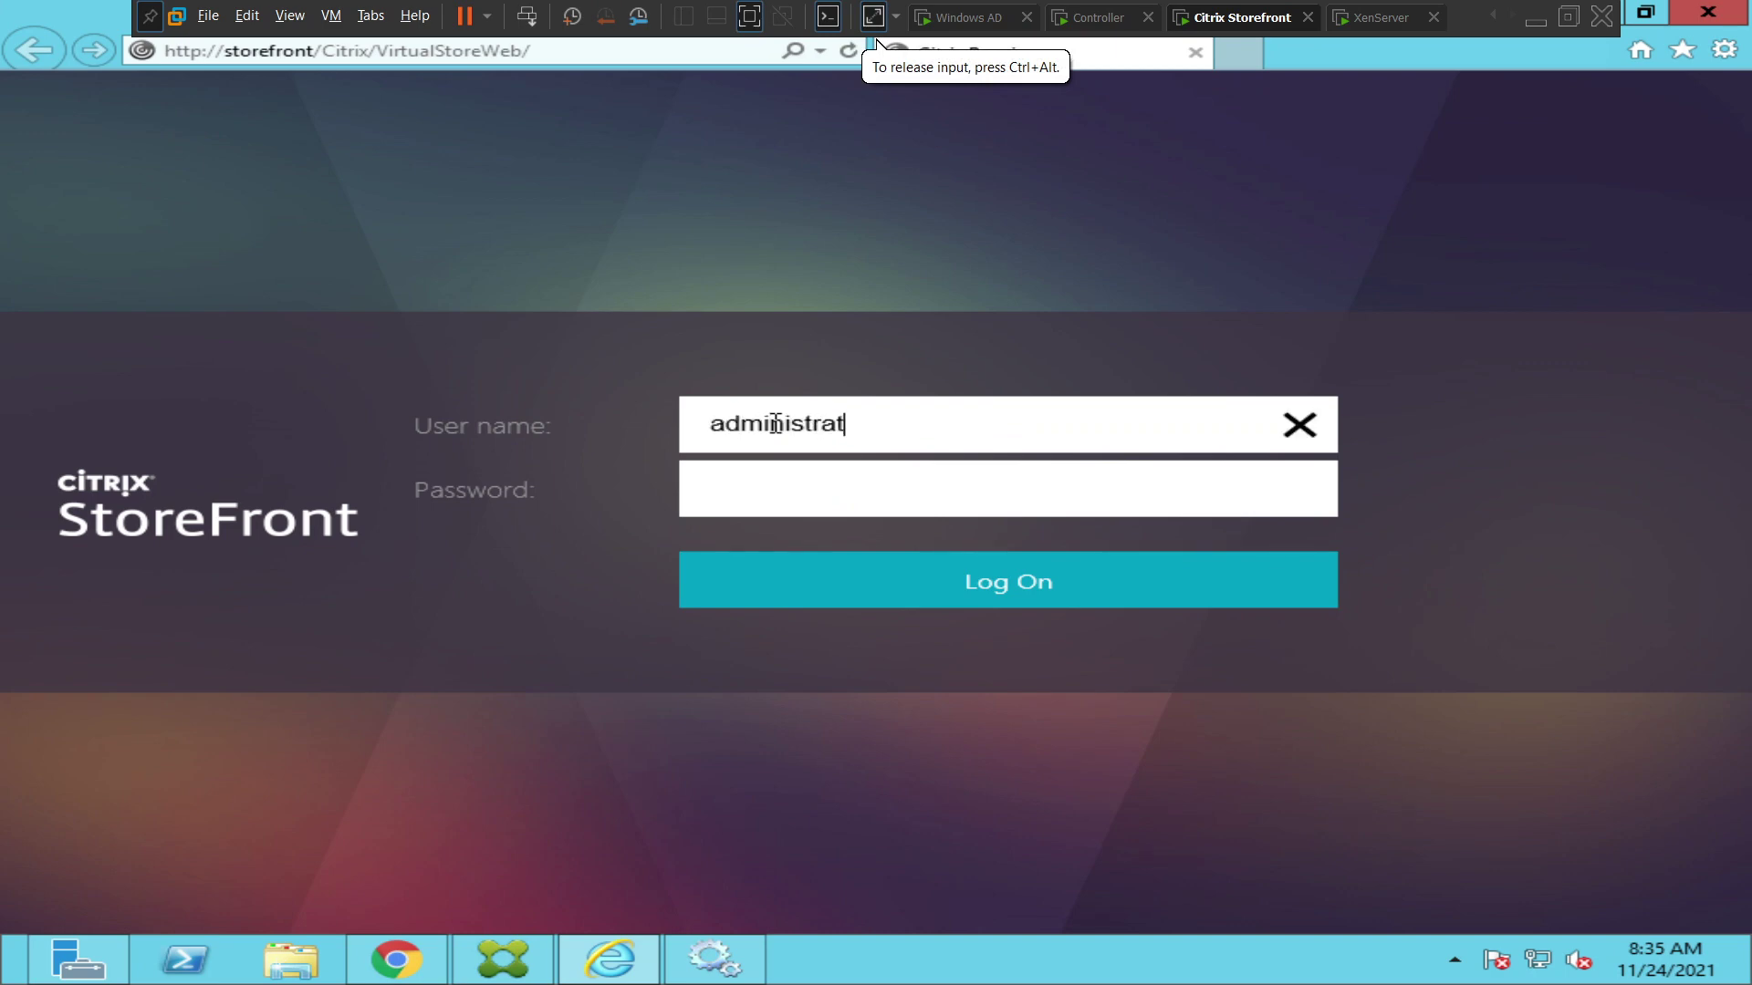
text(or)
key(Tab)
text(***)
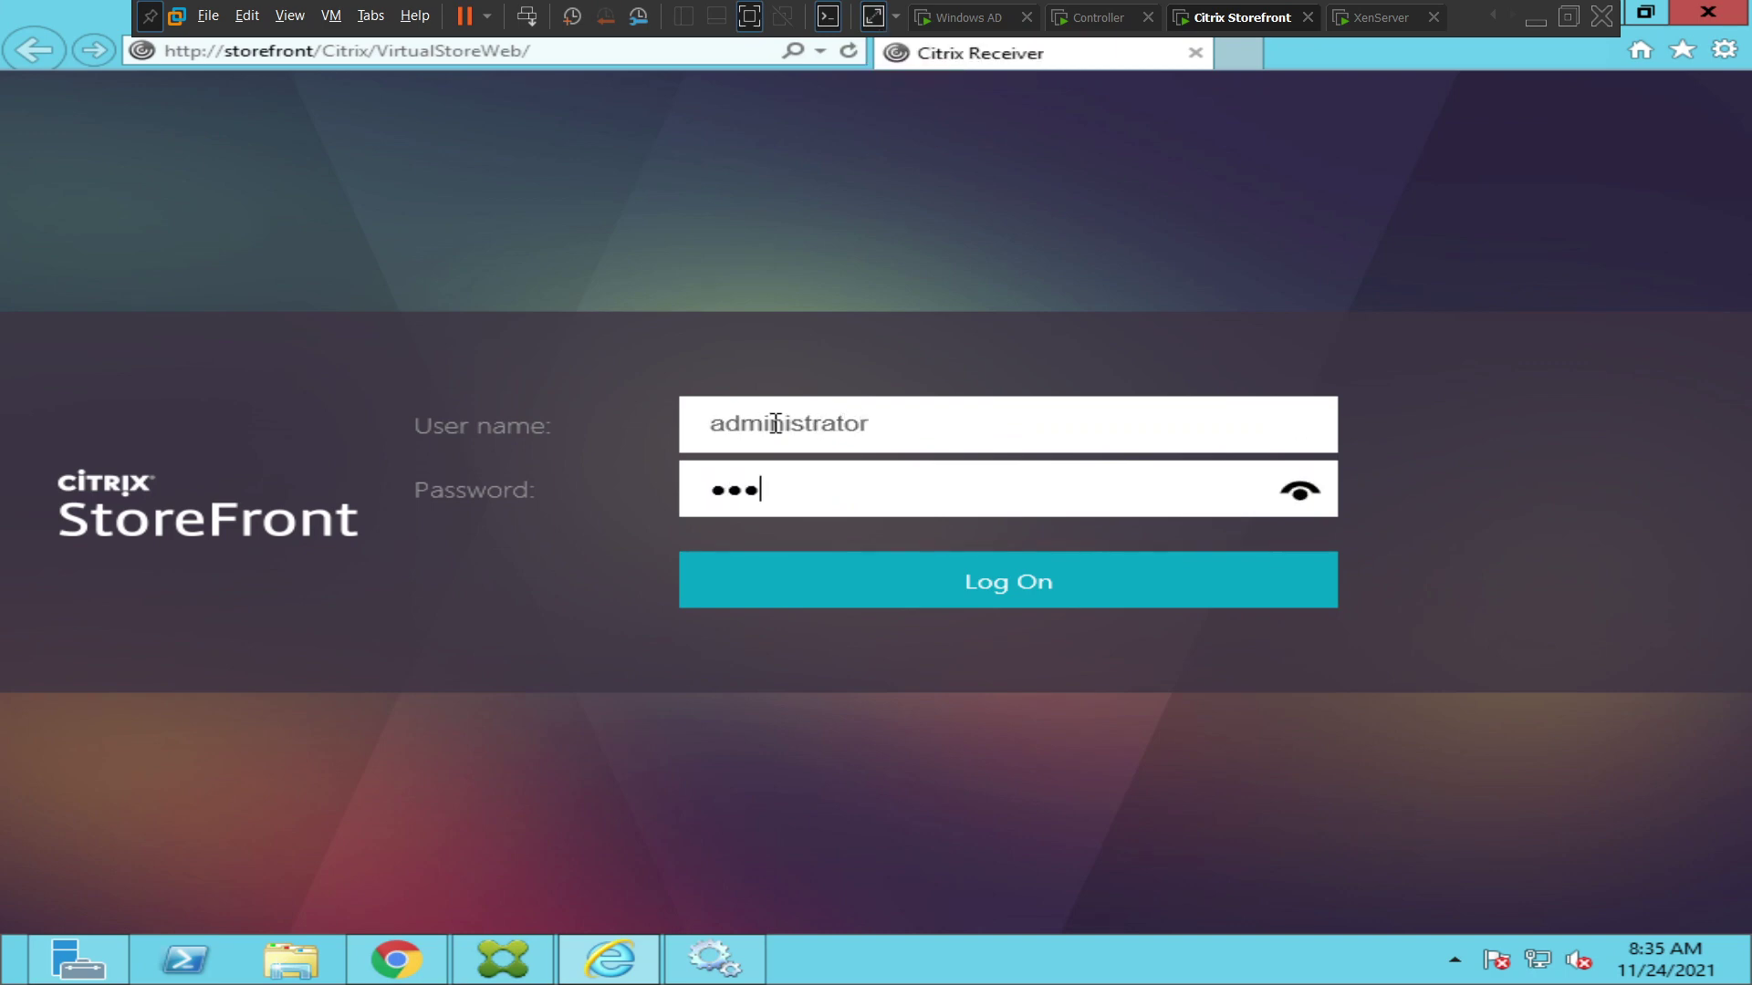
text(********)
key(Return)
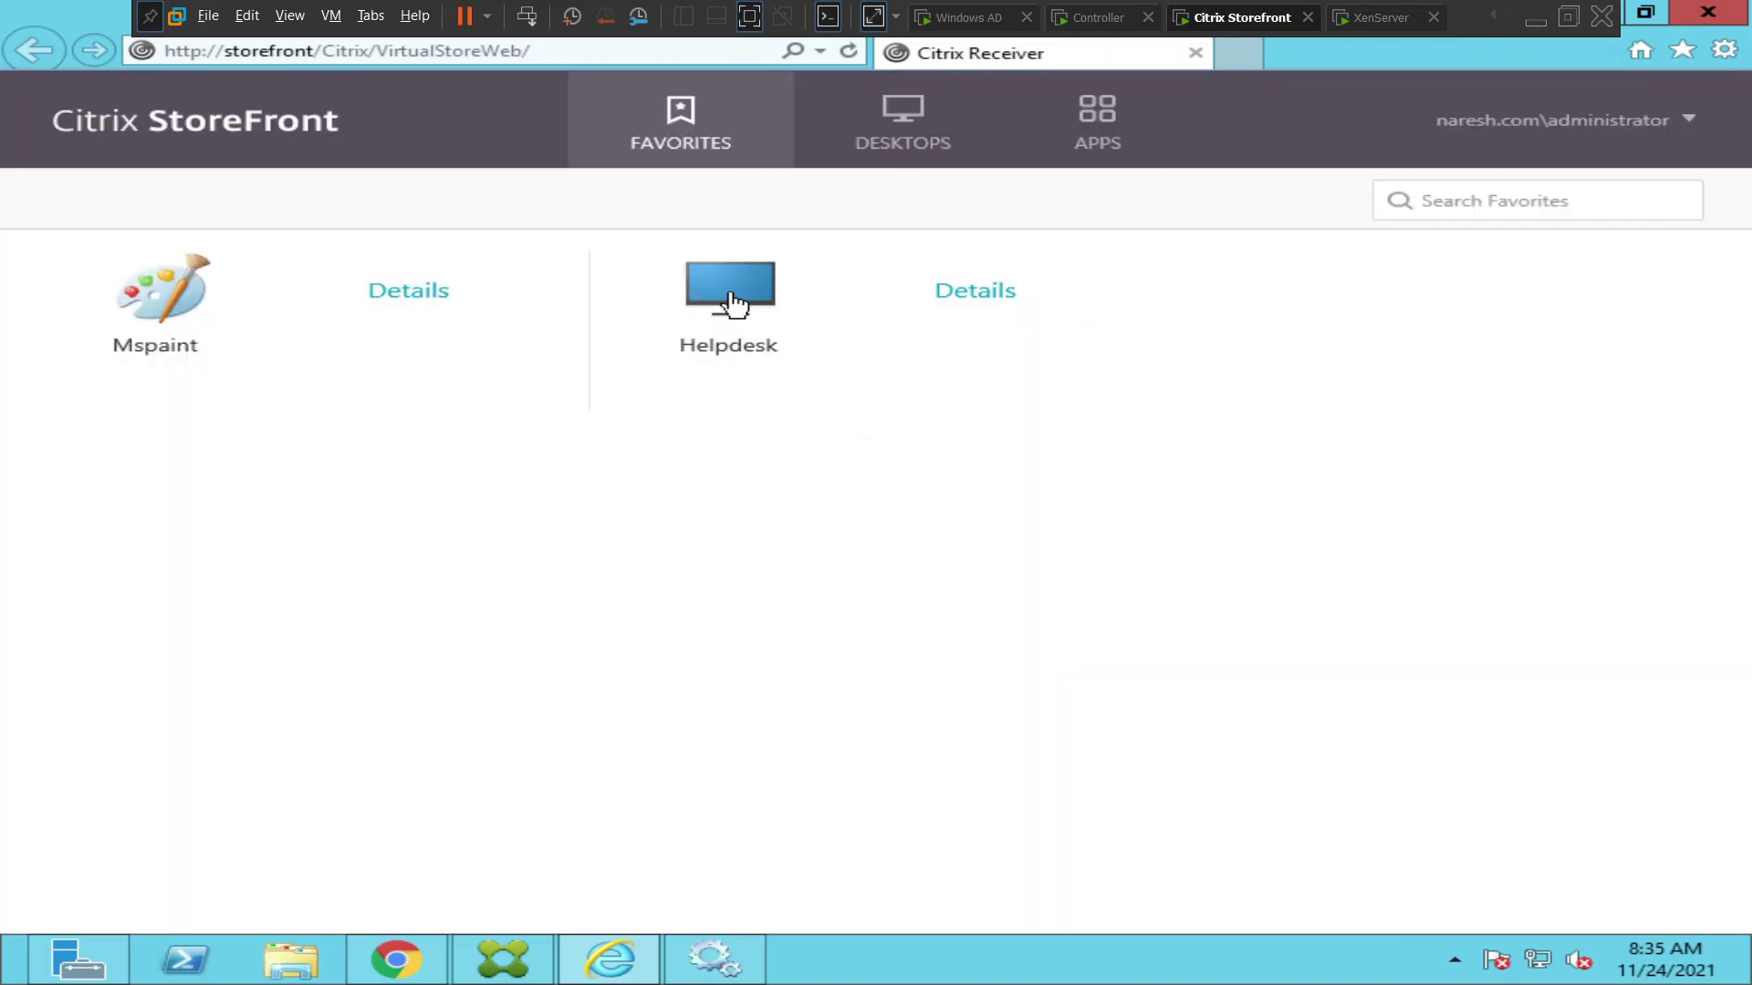
Launch the Helpdesk desktop from Favorites and close the Chrome Citrix Receiver window
click(733, 296)
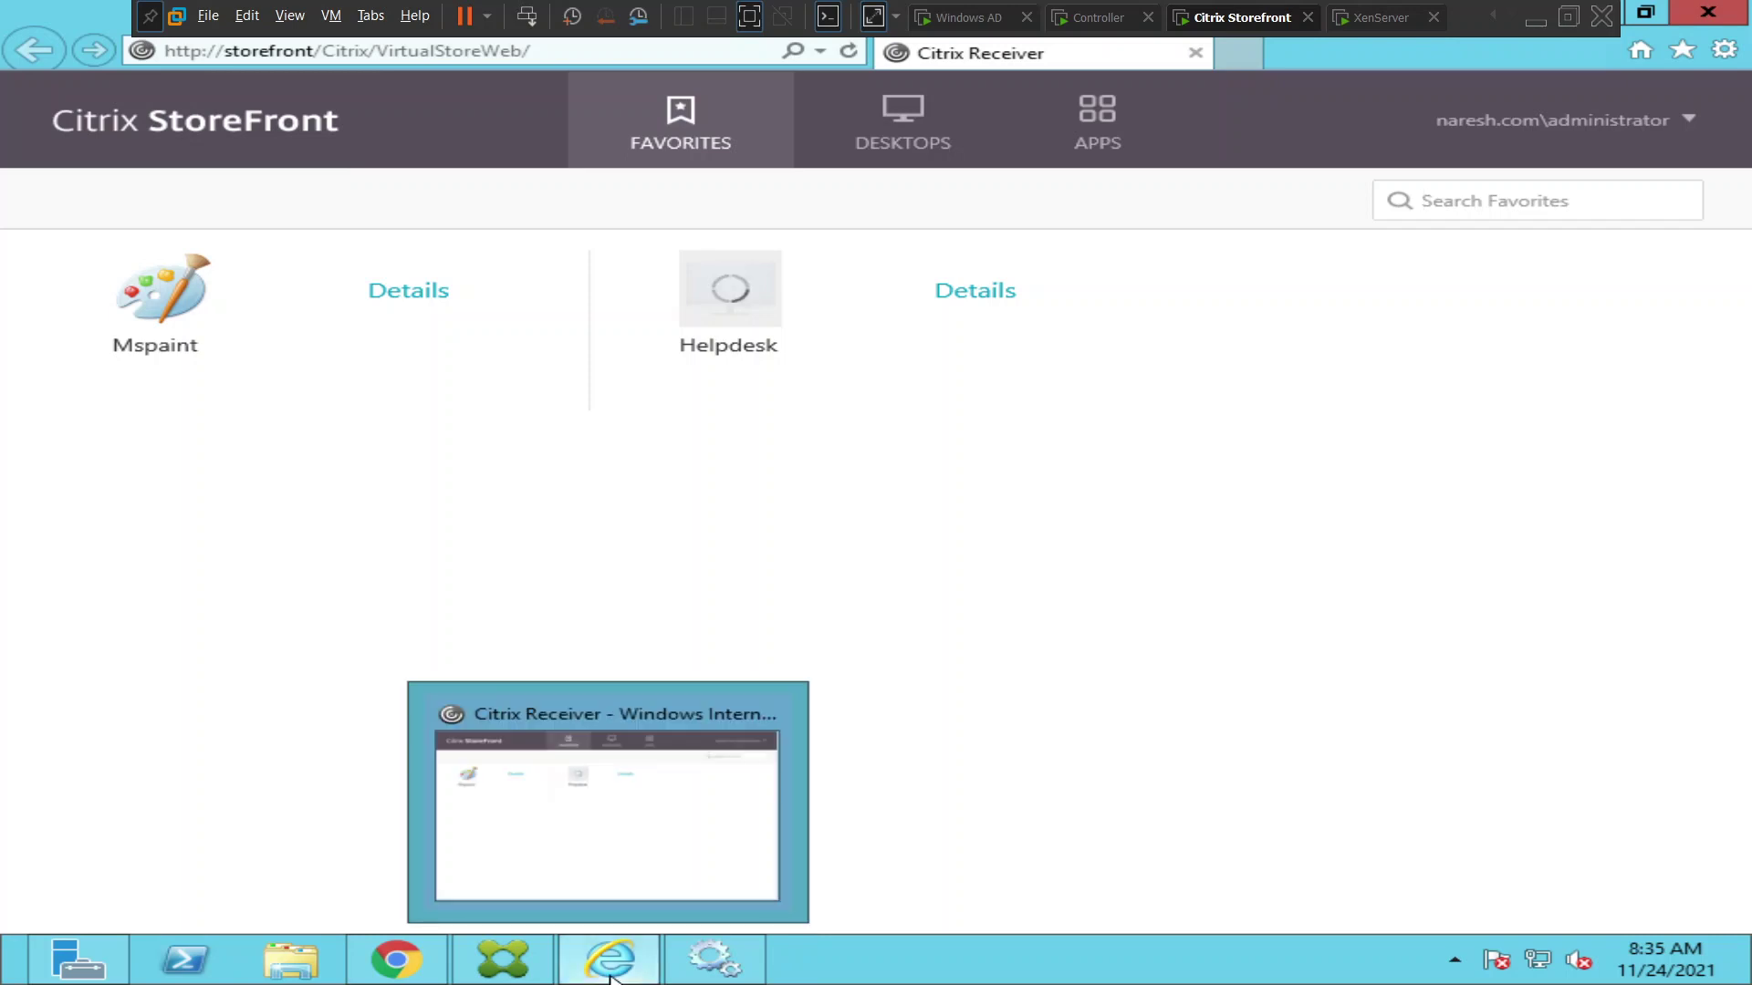
mouse_move(394, 969)
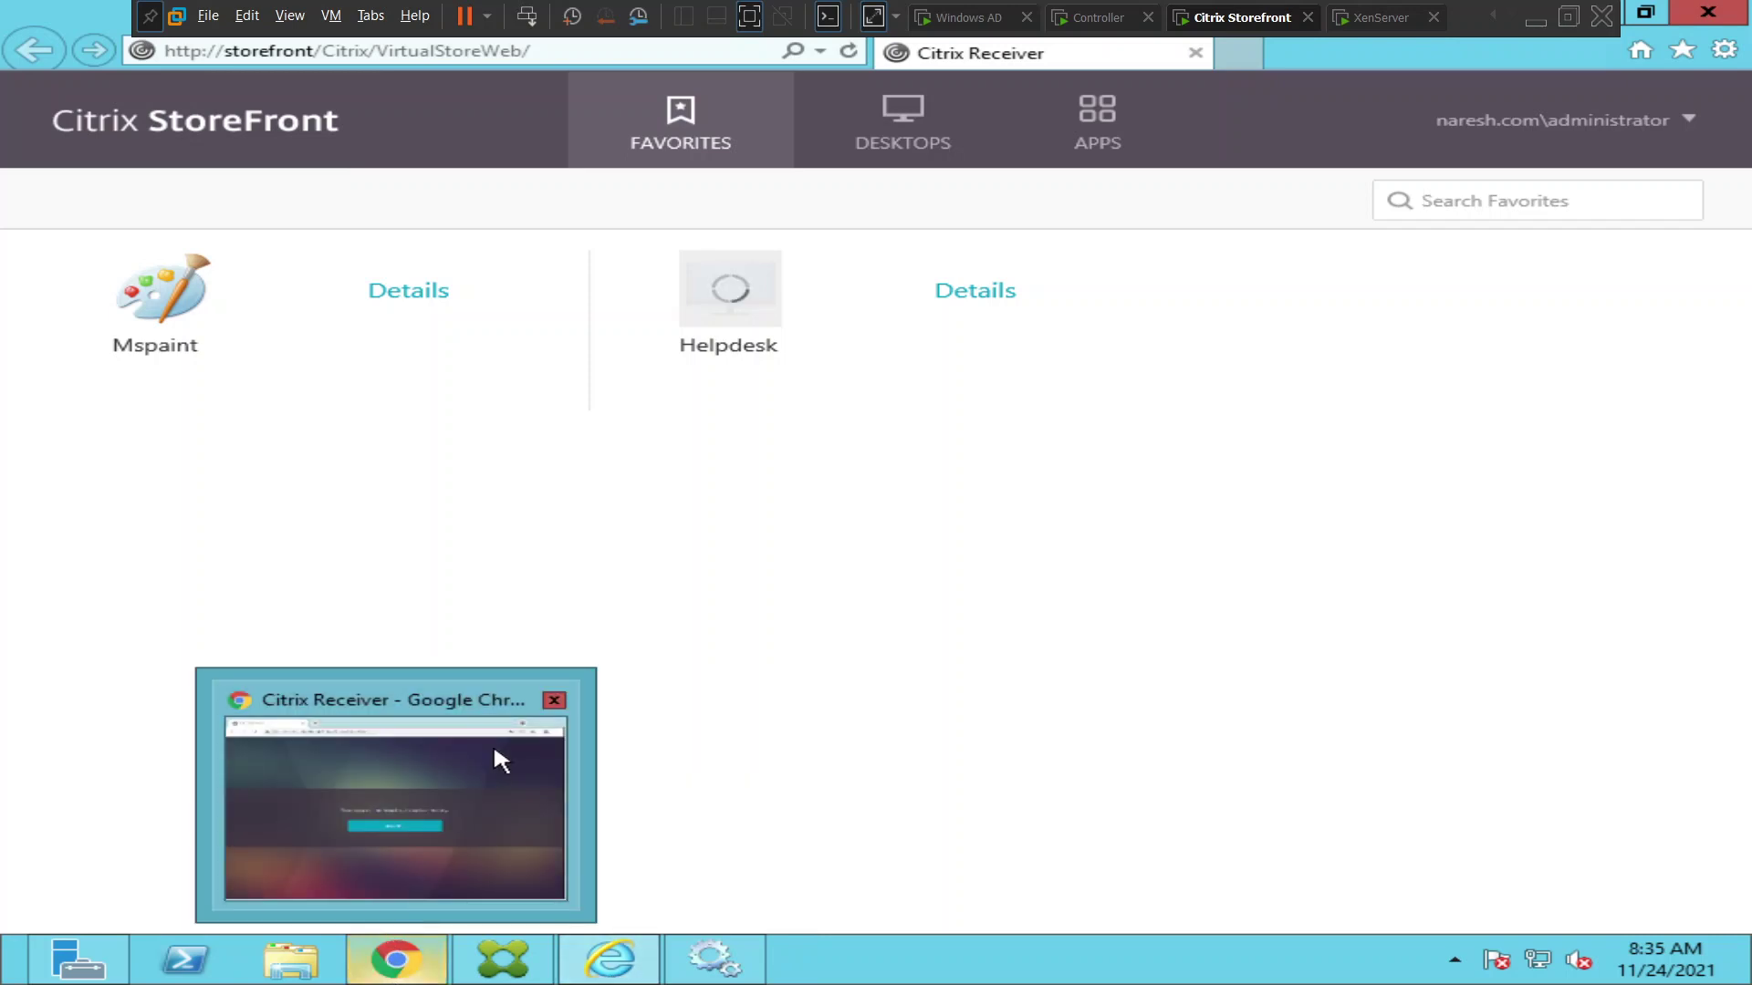
click(555, 701)
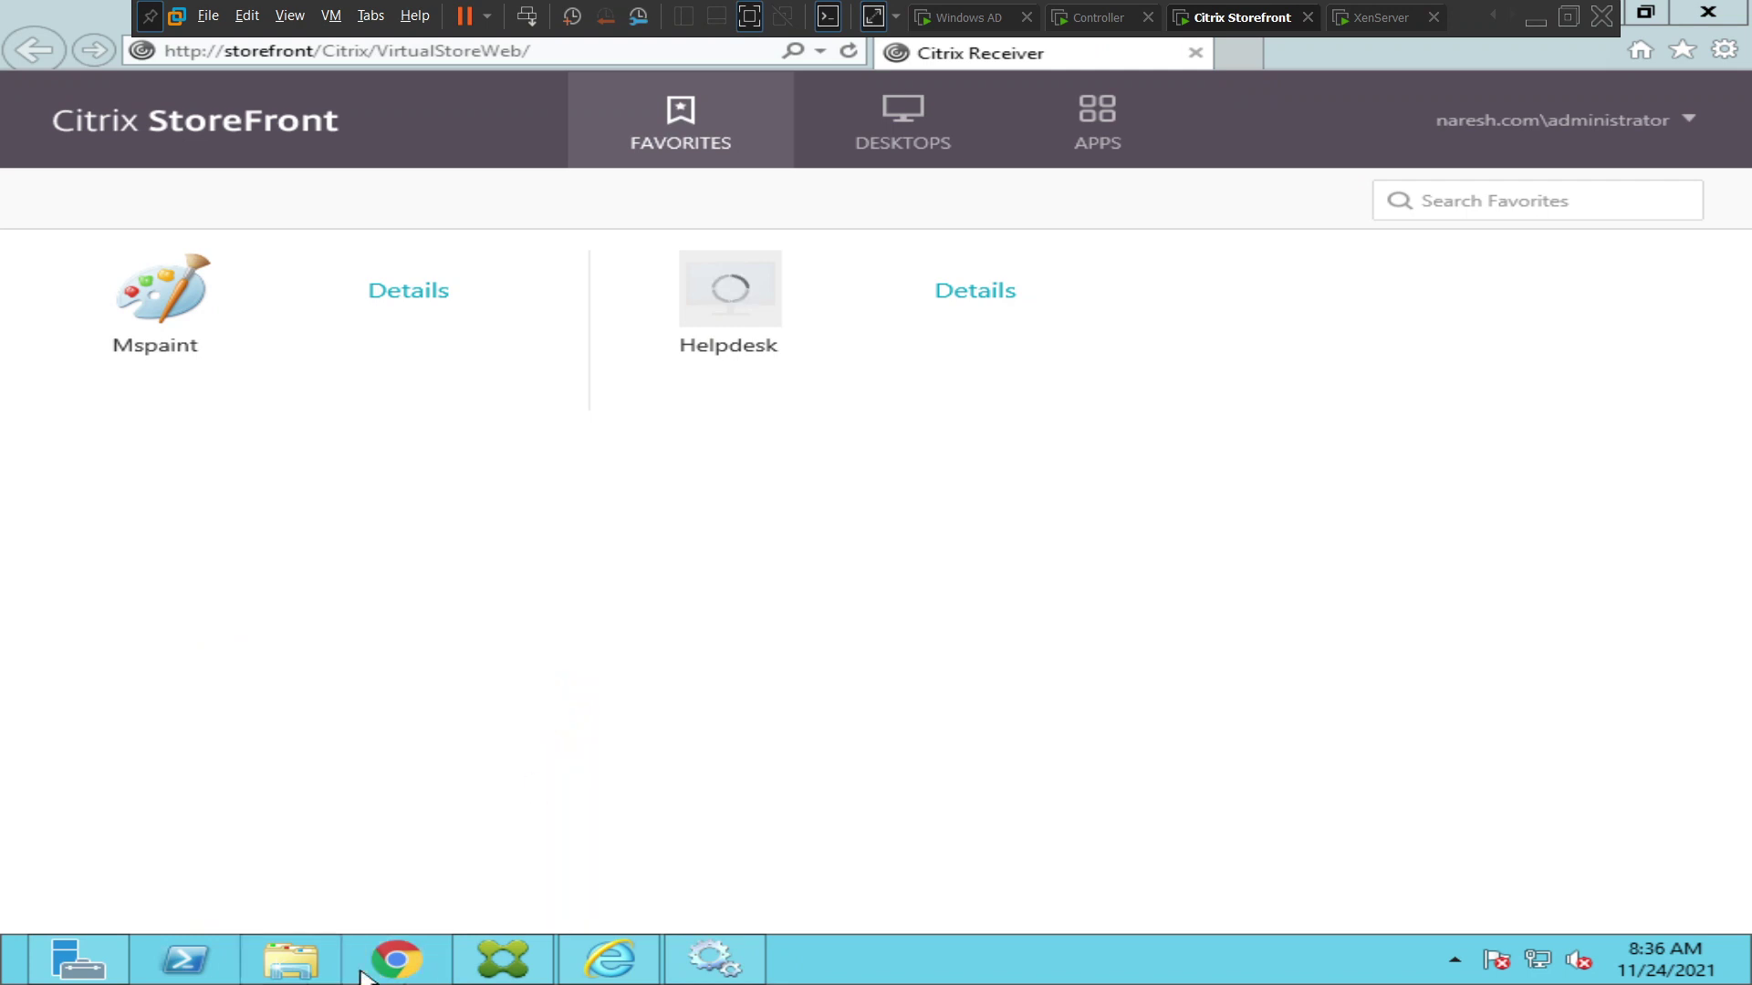
mouse_move(486, 975)
On the Controller, show Citrix Studio's Delivery Groups and refresh the list twice
click(1100, 22)
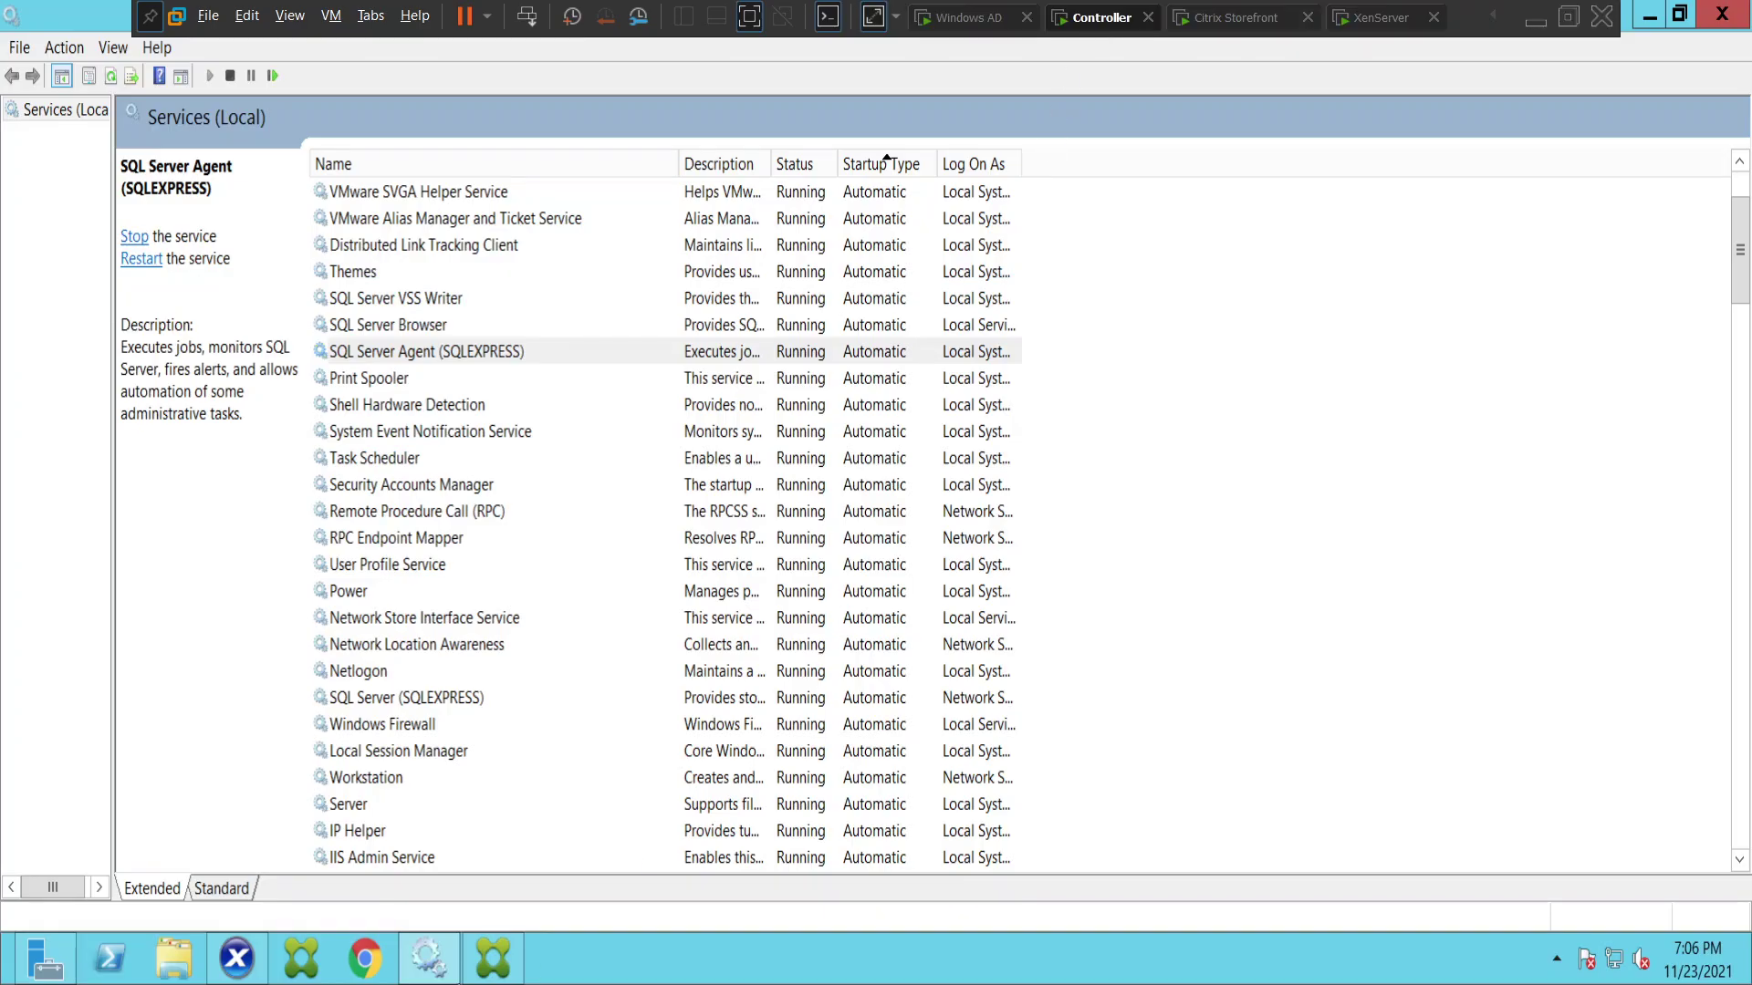
click(494, 976)
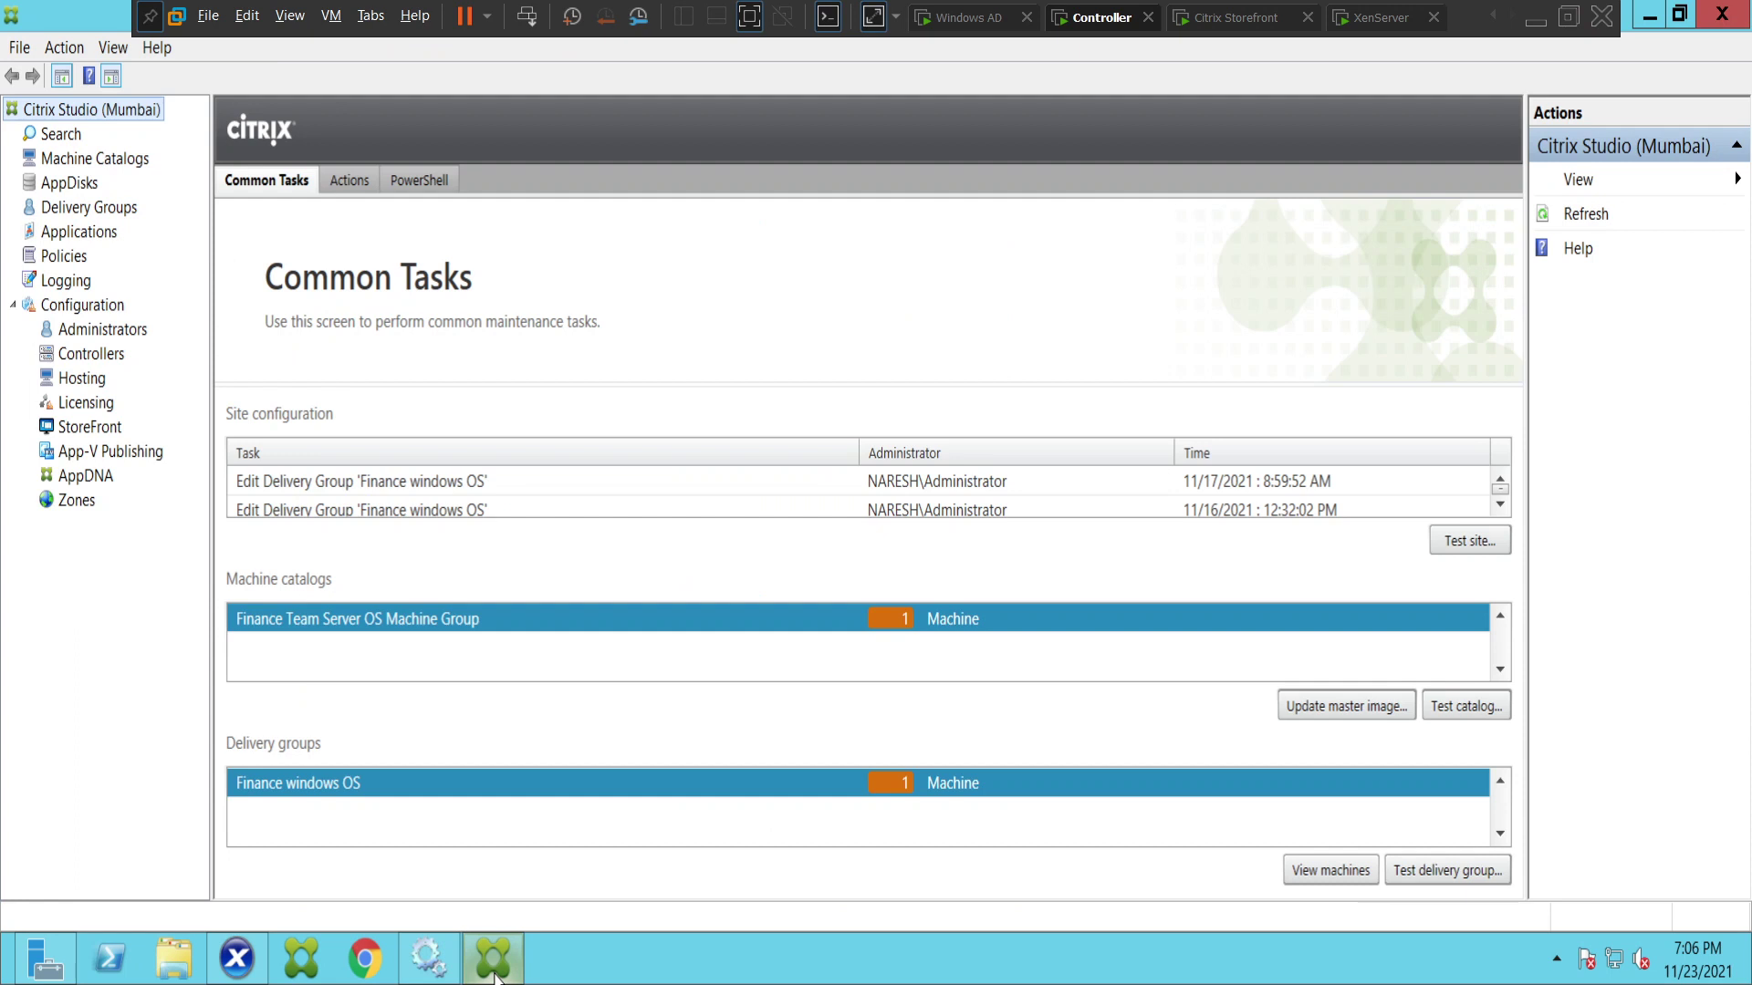
click(104, 210)
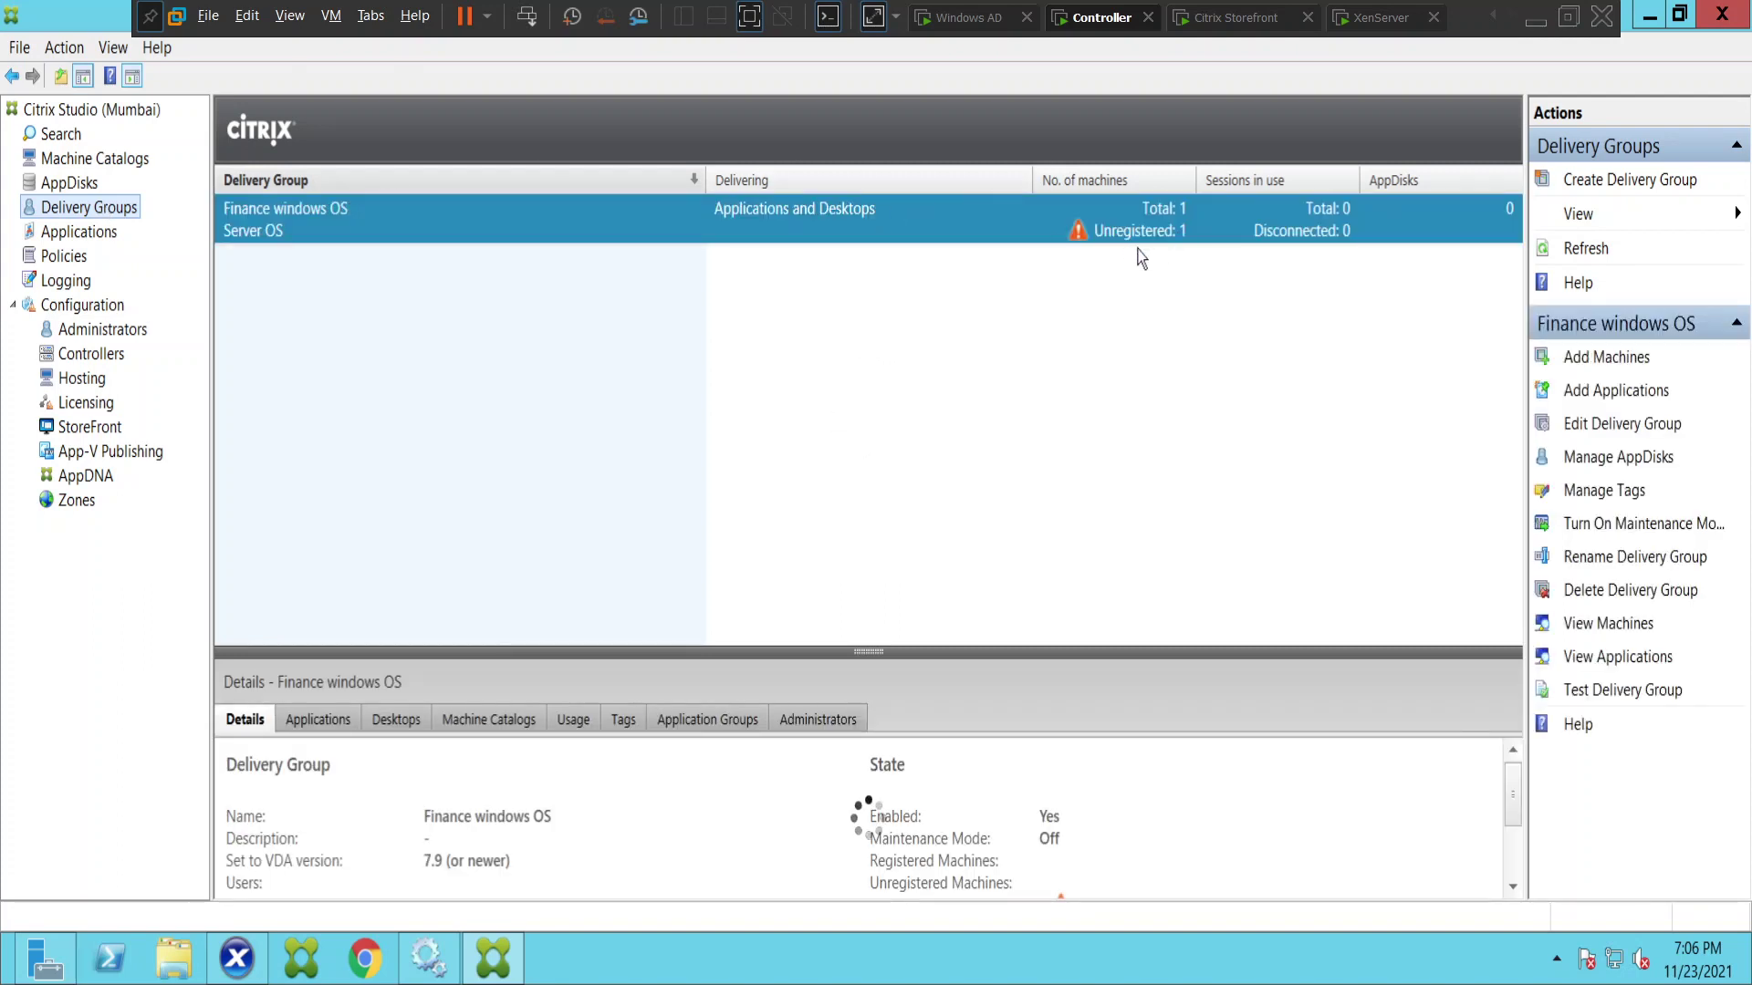
click(1584, 252)
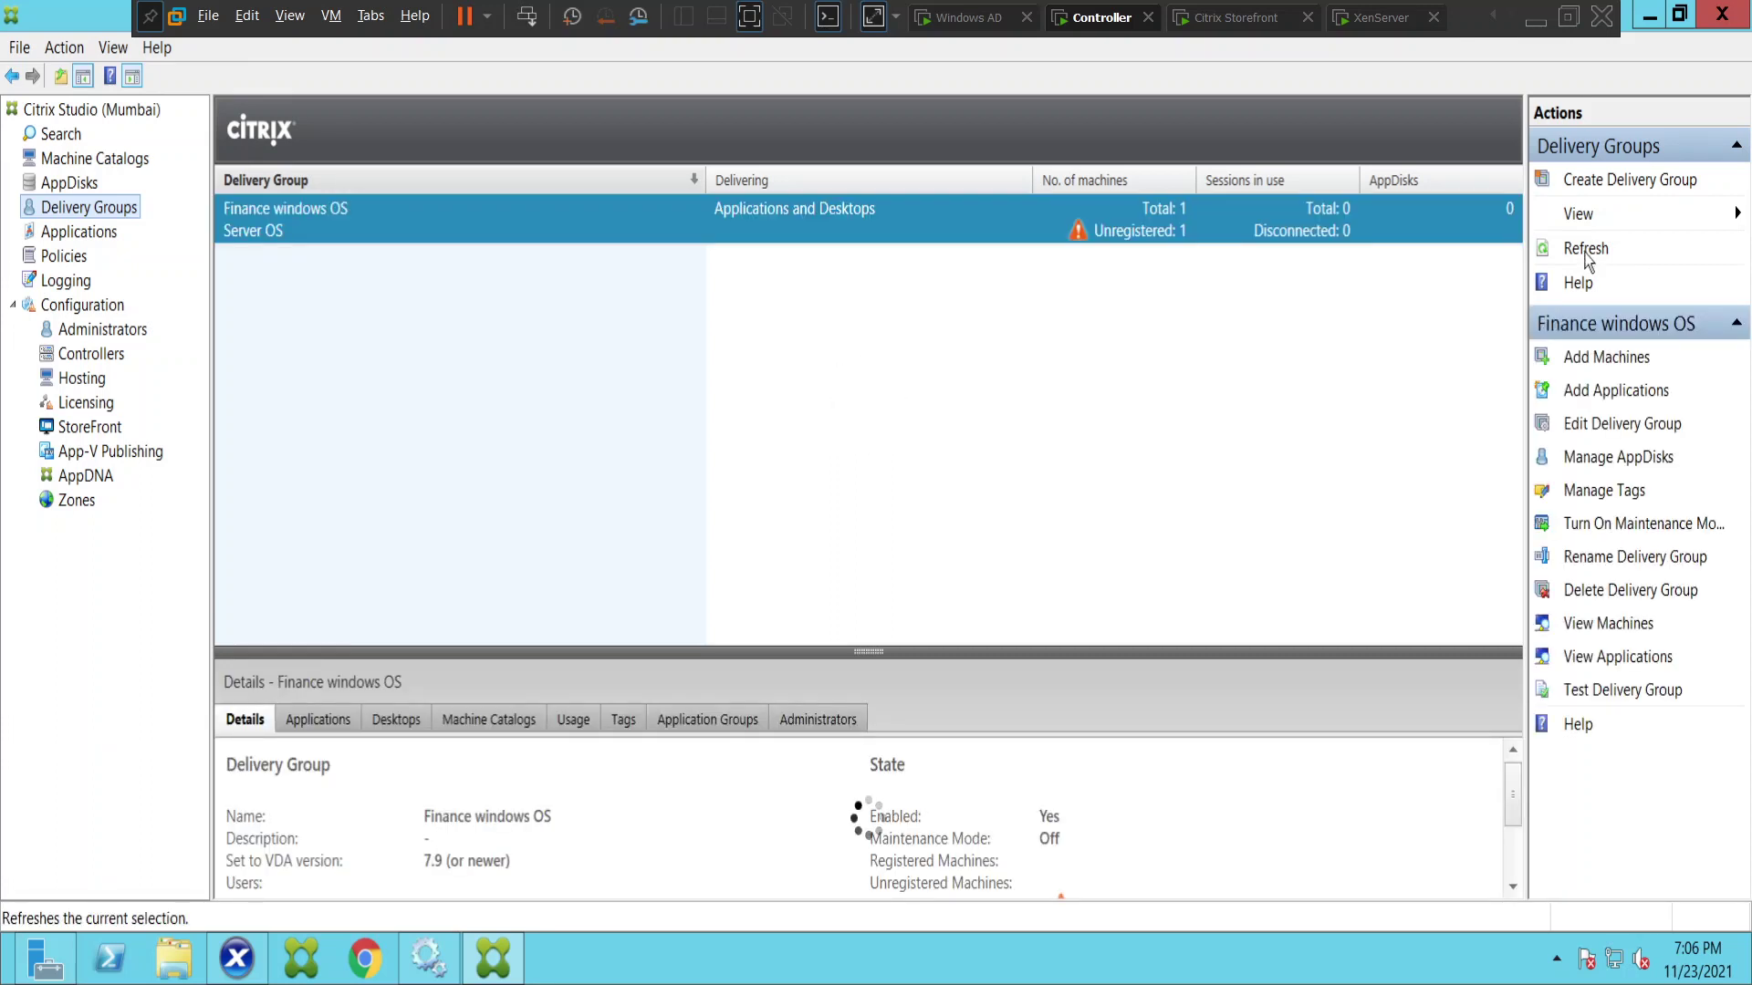
click(1584, 252)
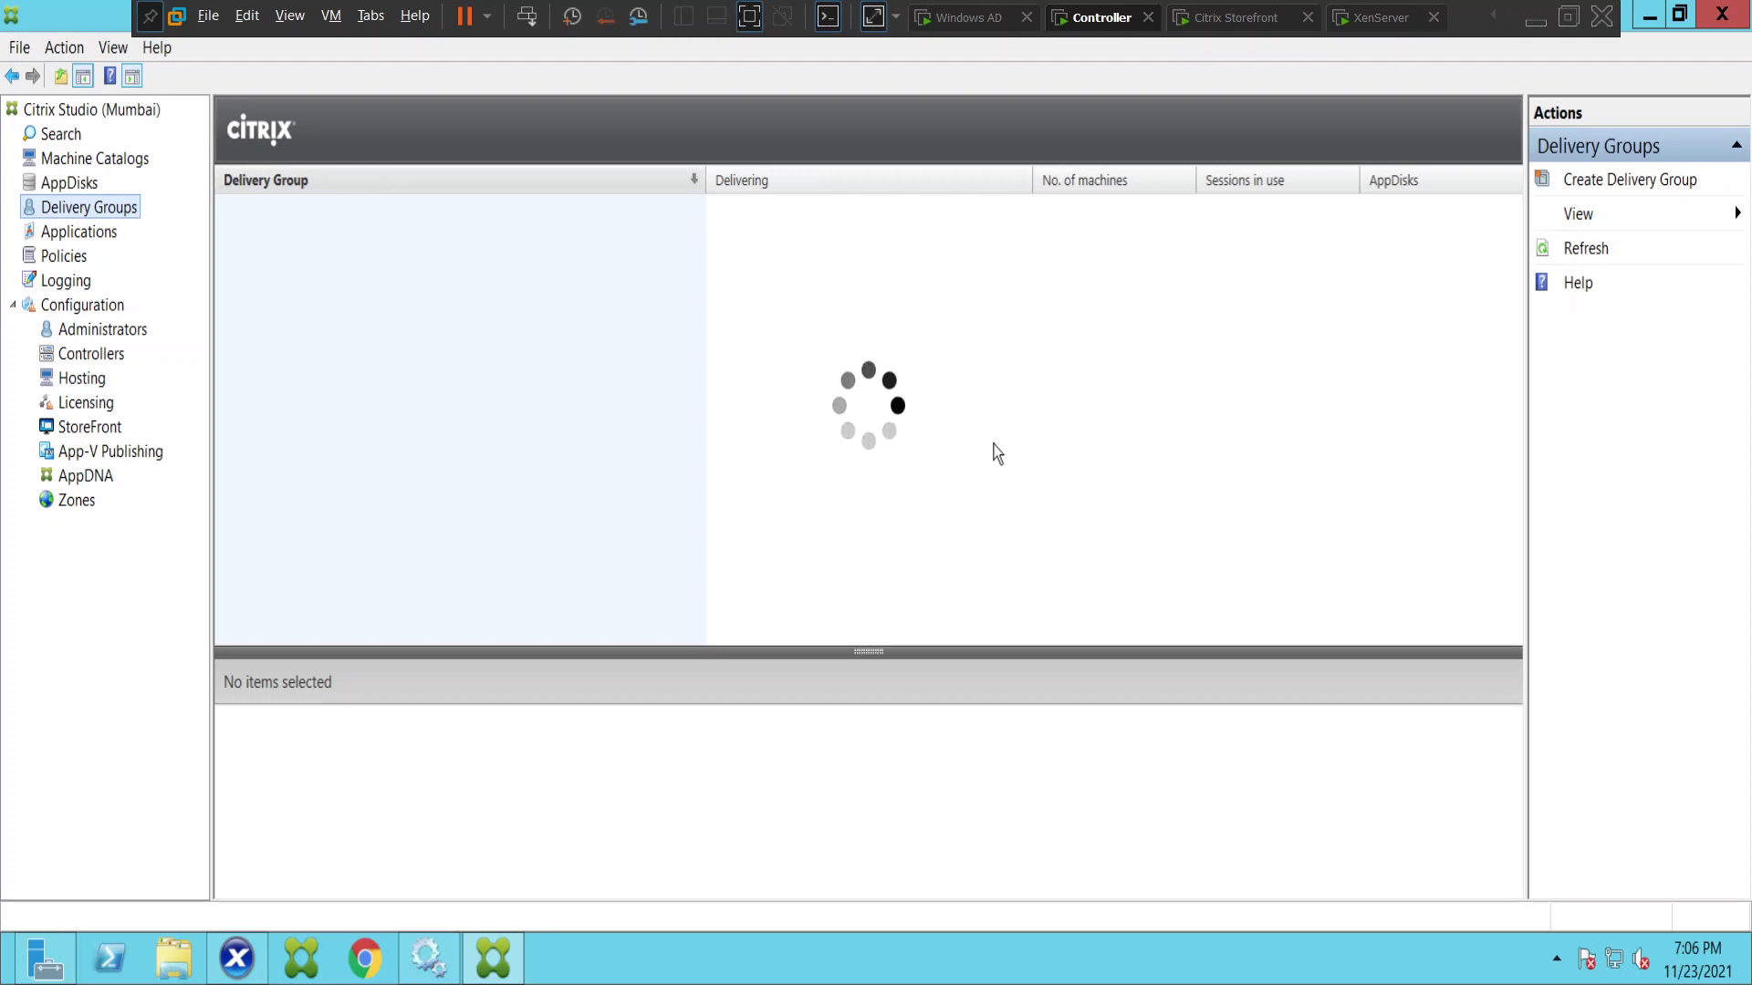
Maximize XenCenter, check VDI03's Performance and Console views, then minimize XenCenter
click(236, 957)
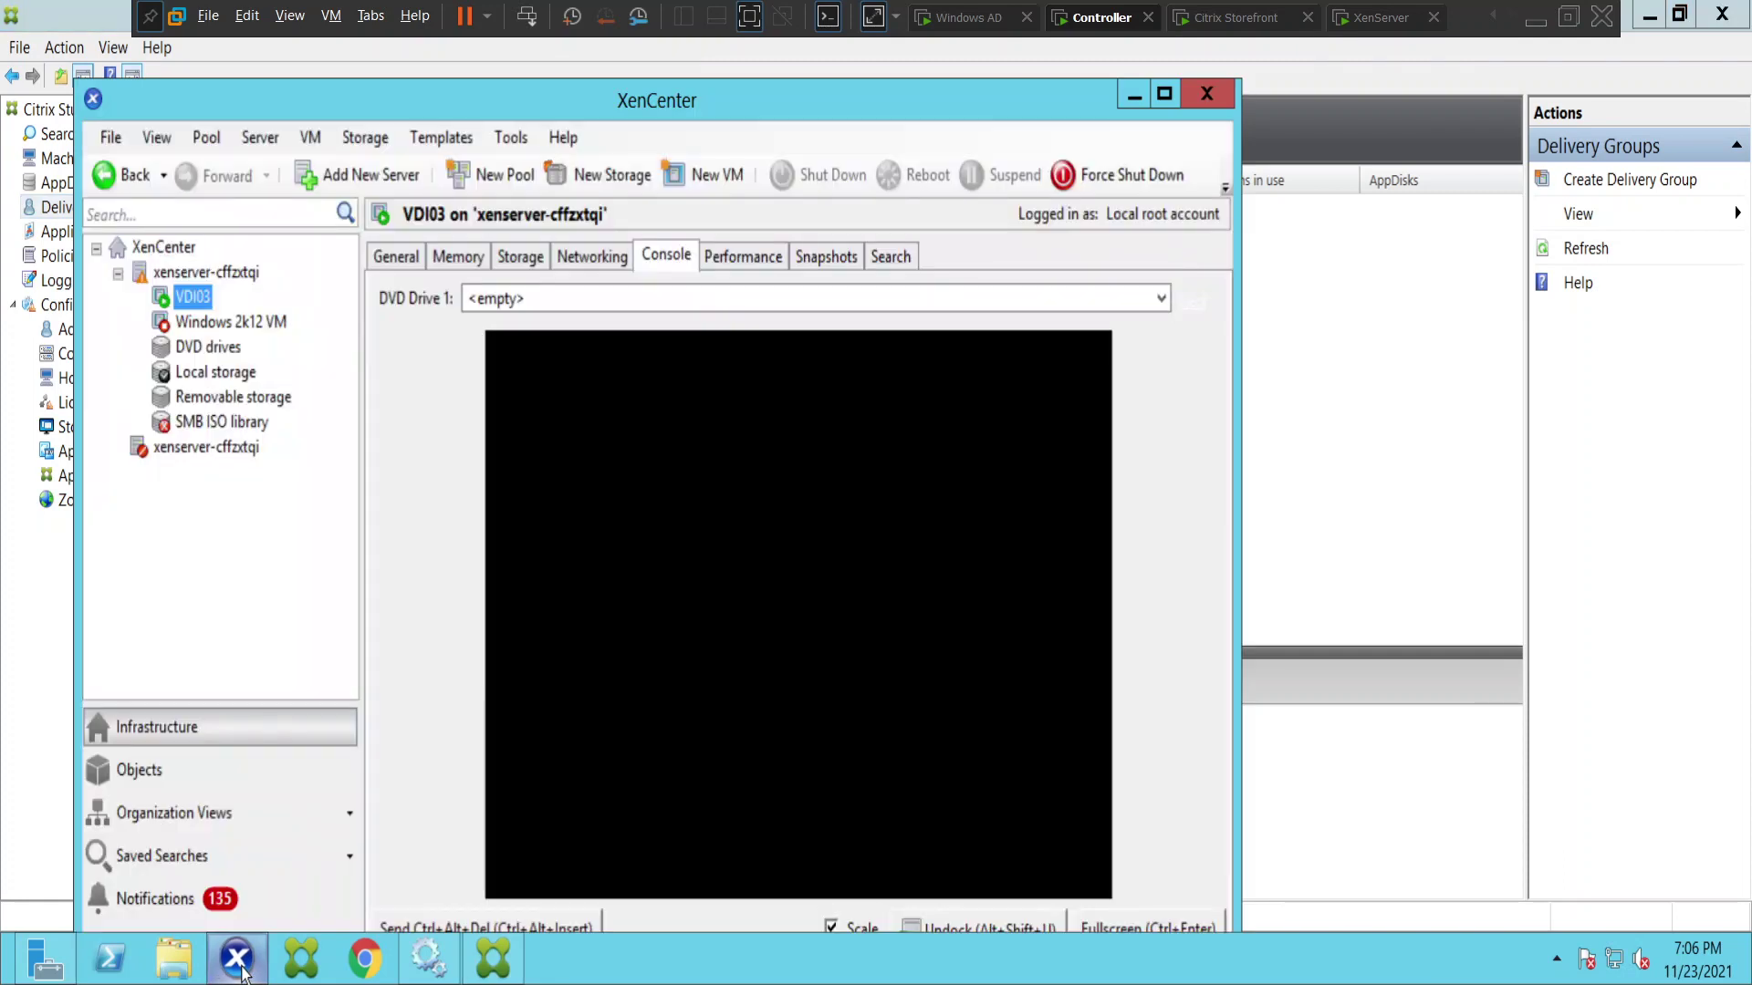
click(1164, 95)
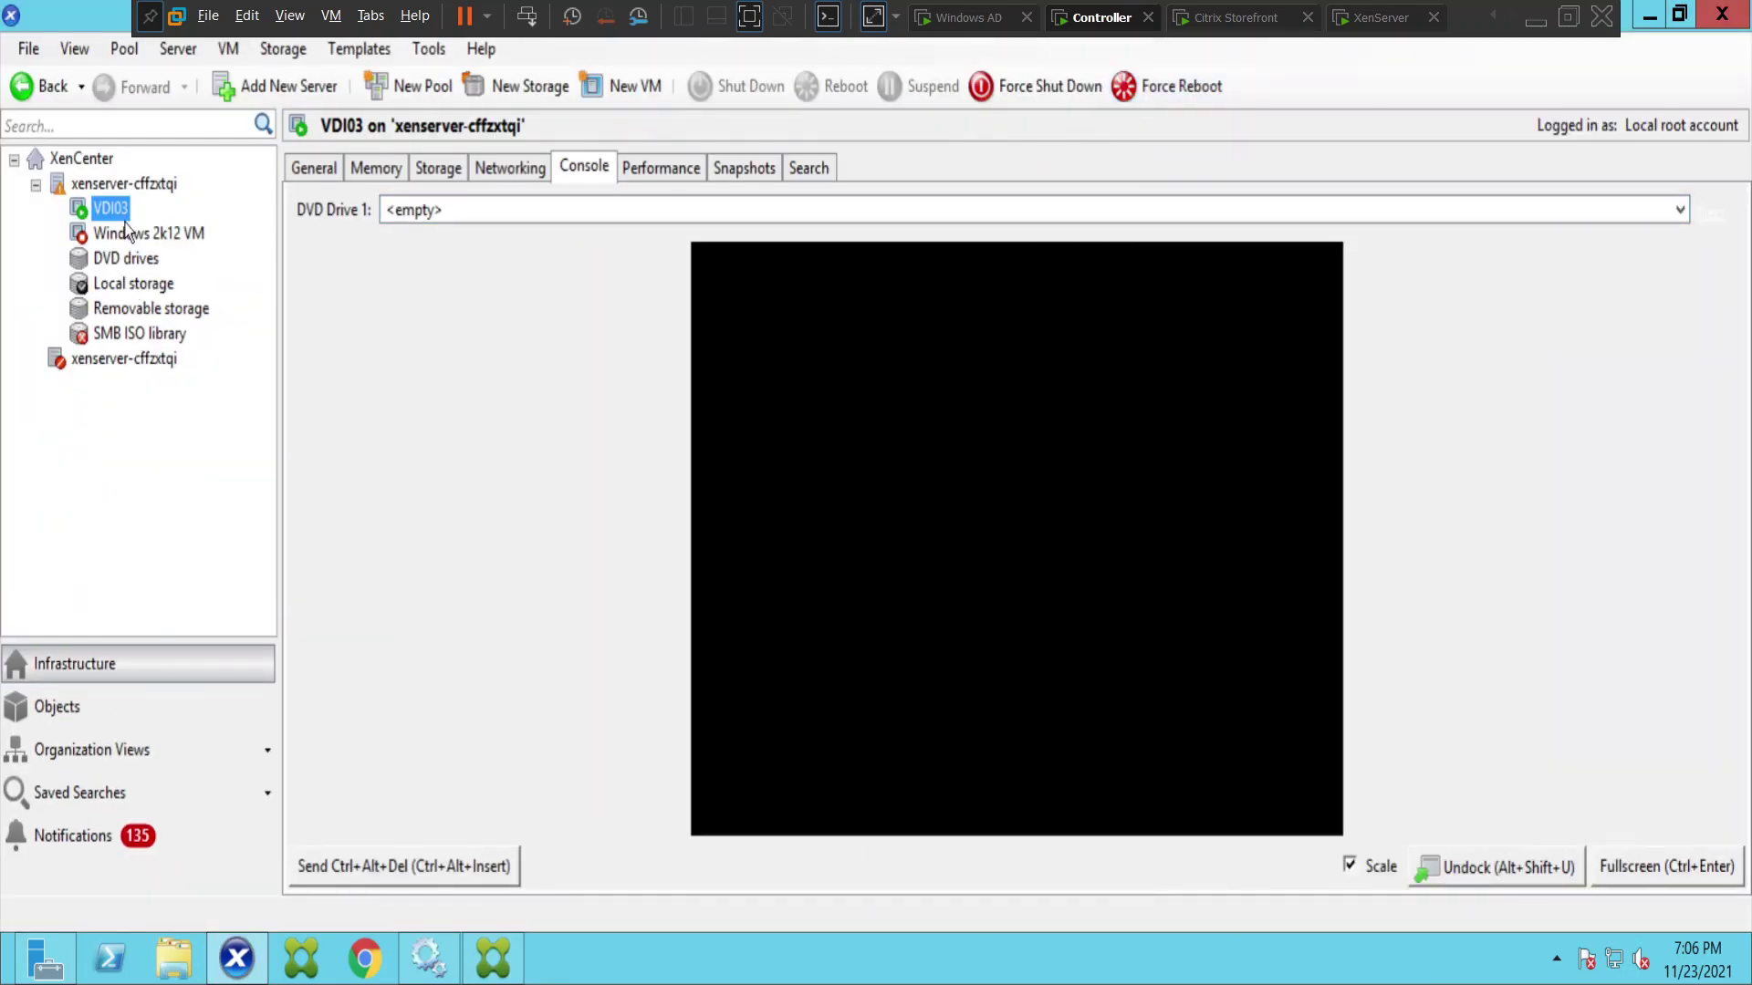
click(639, 172)
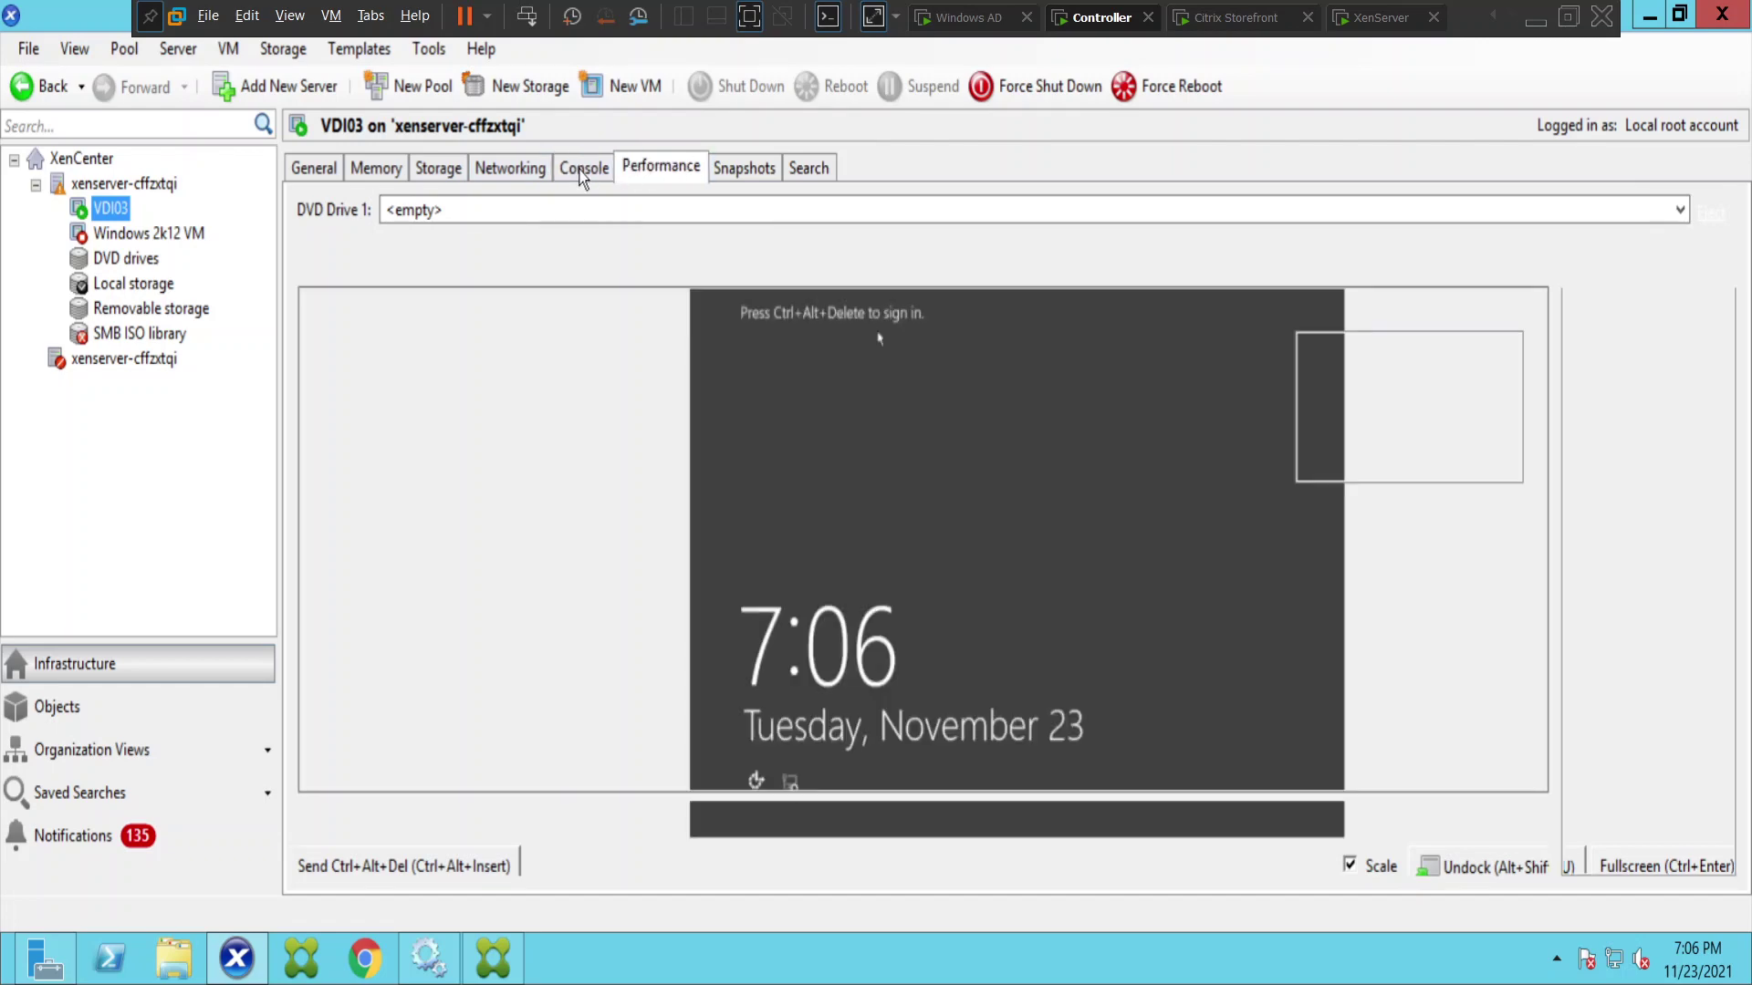
click(582, 172)
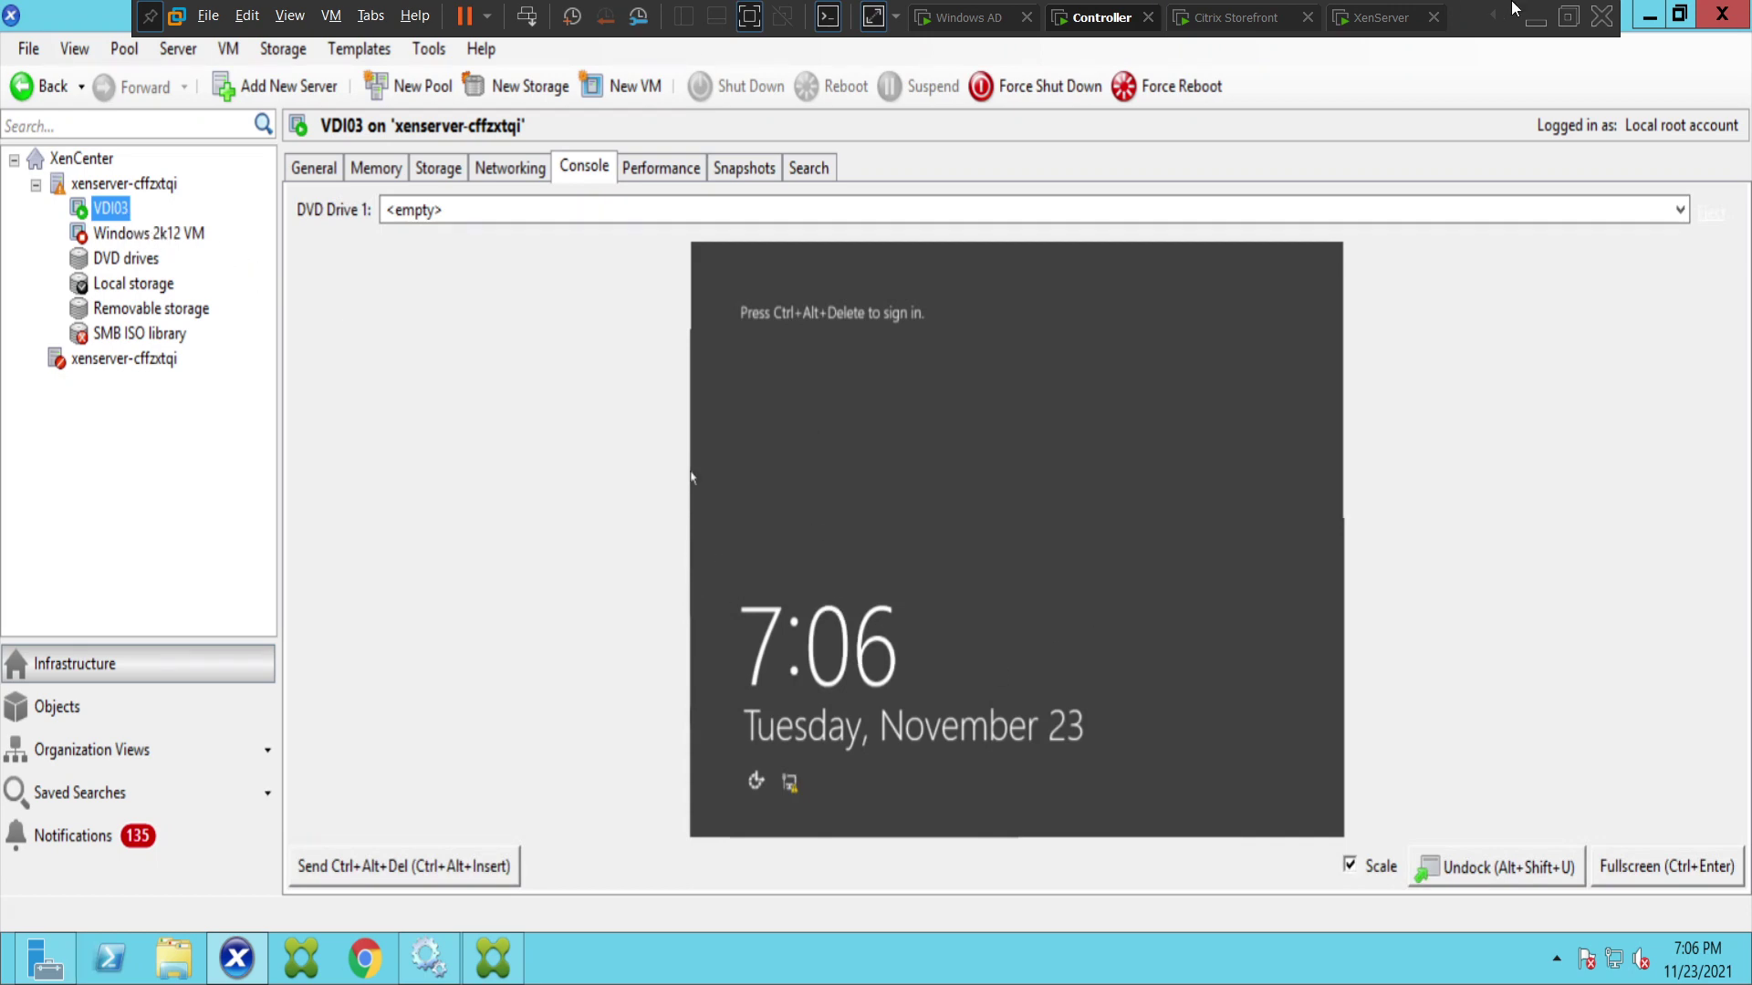
click(1650, 19)
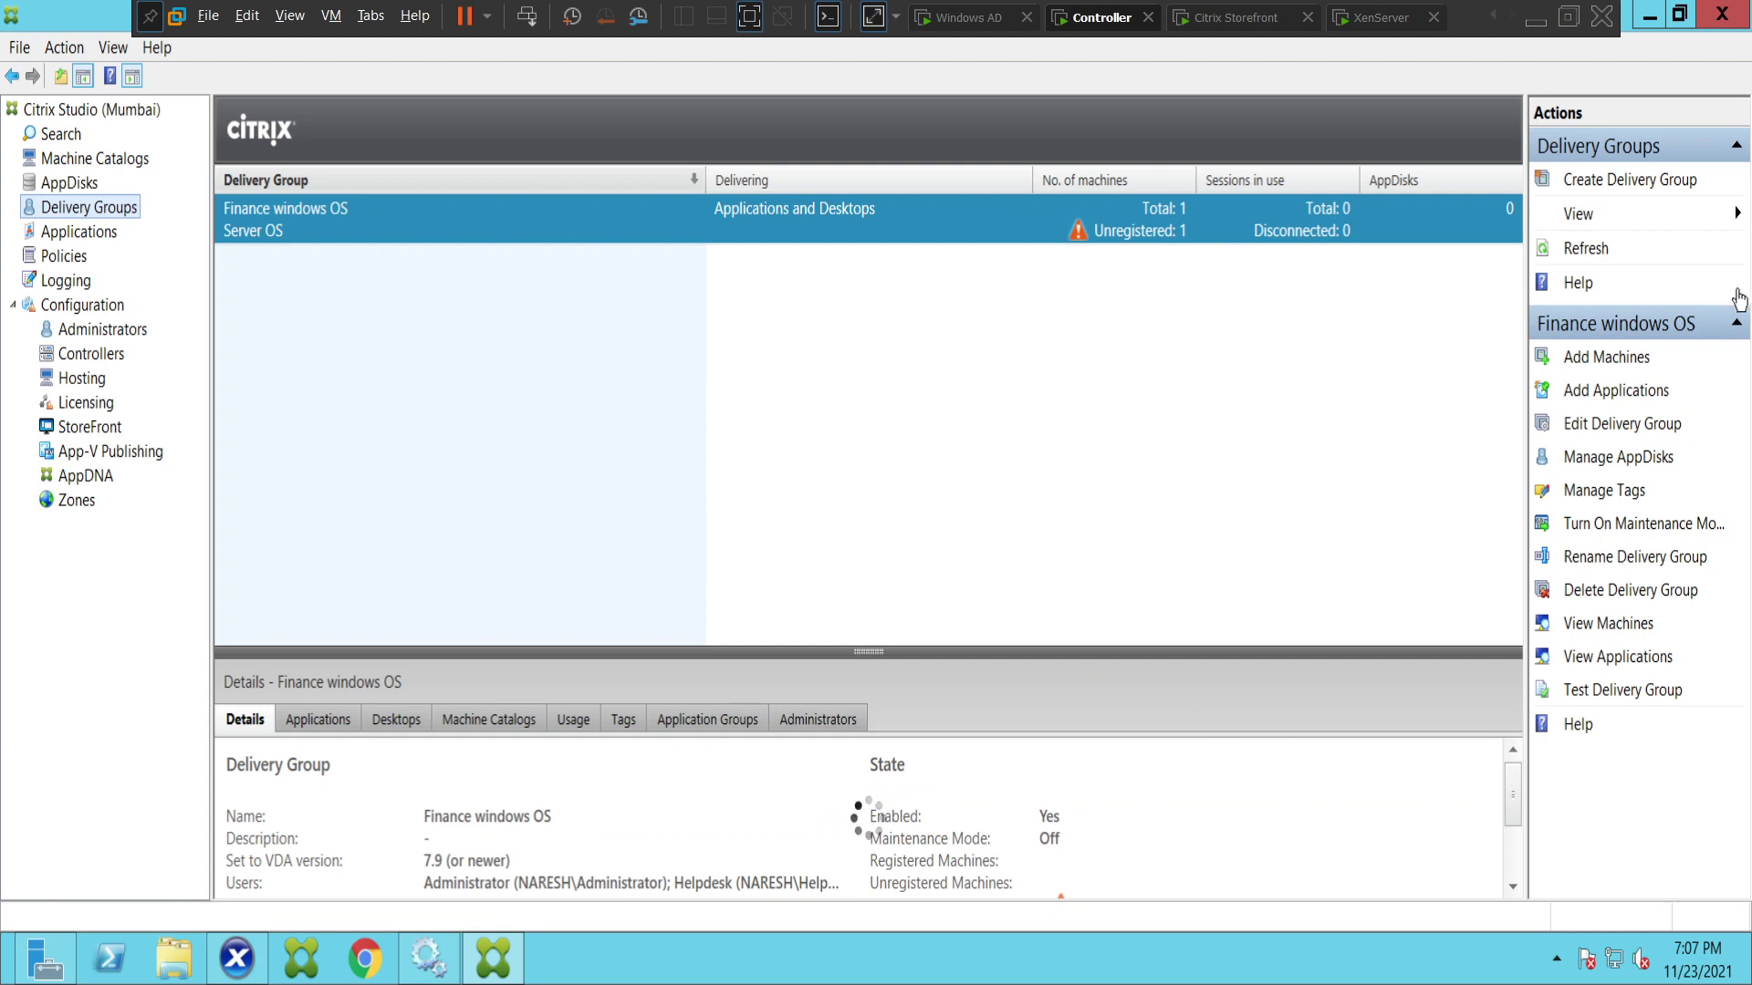
Refresh Delivery Groups, dismiss the Helpdesk launch error on StoreFront, and search apps for 'mstsc'
click(1583, 253)
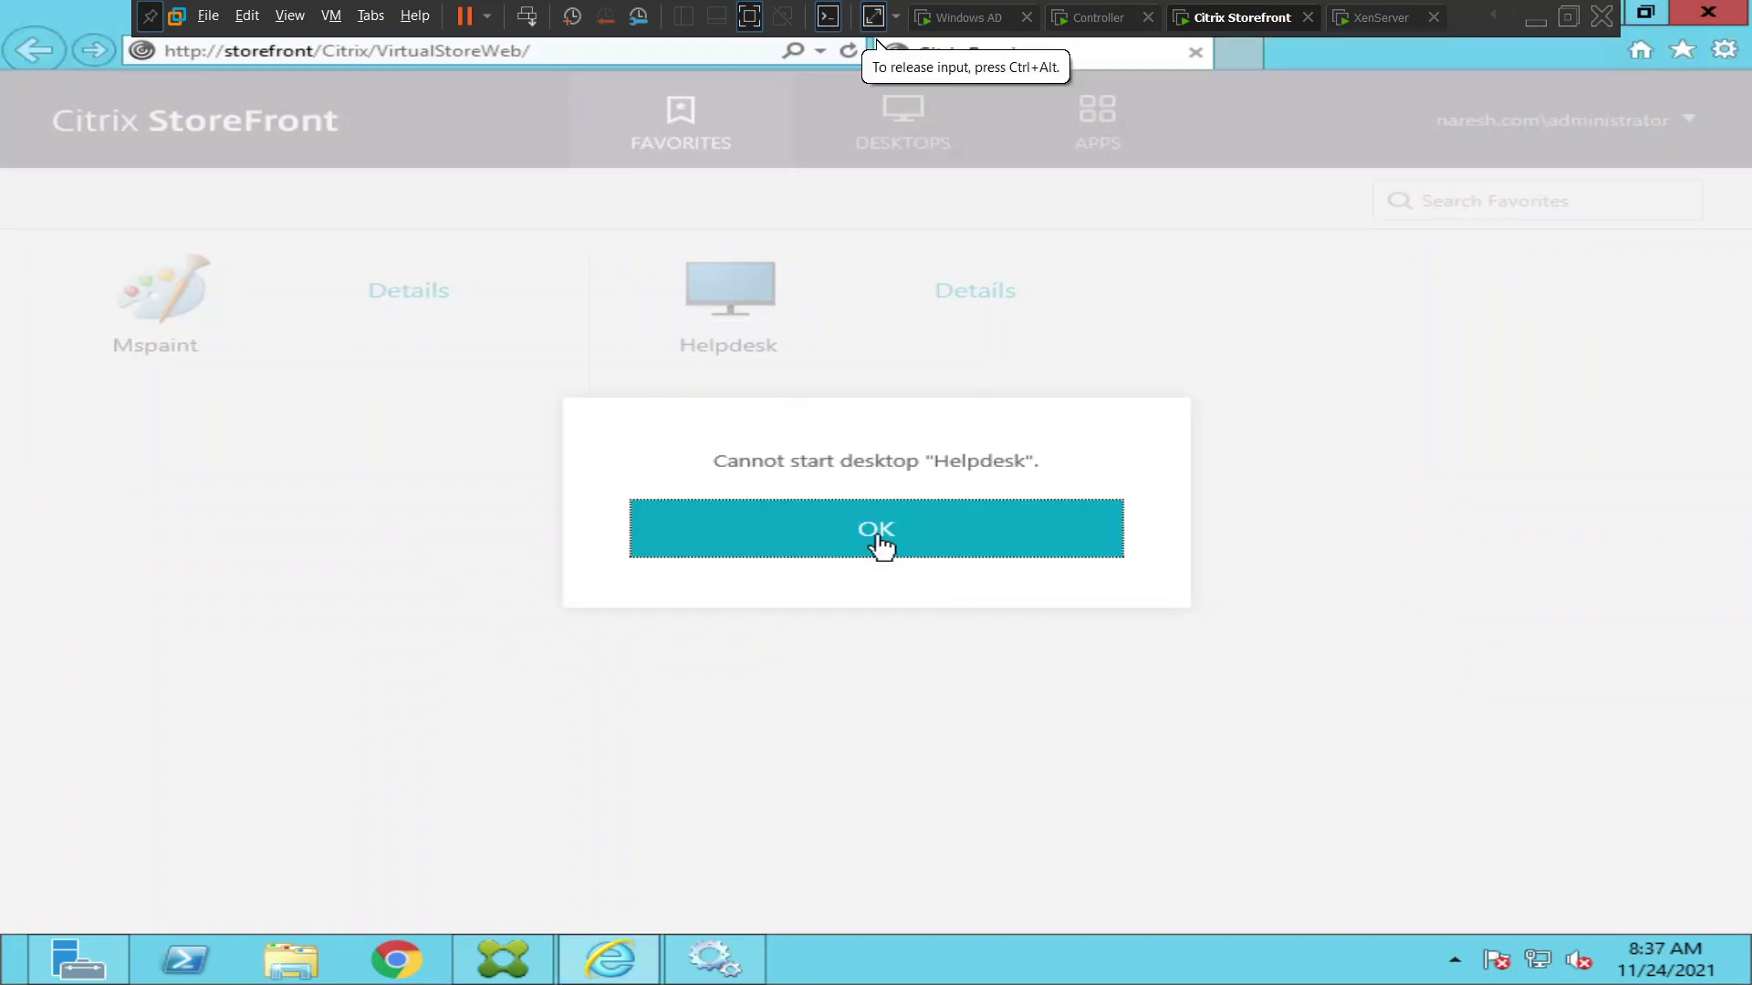
click(882, 542)
mouse_move(1745, 974)
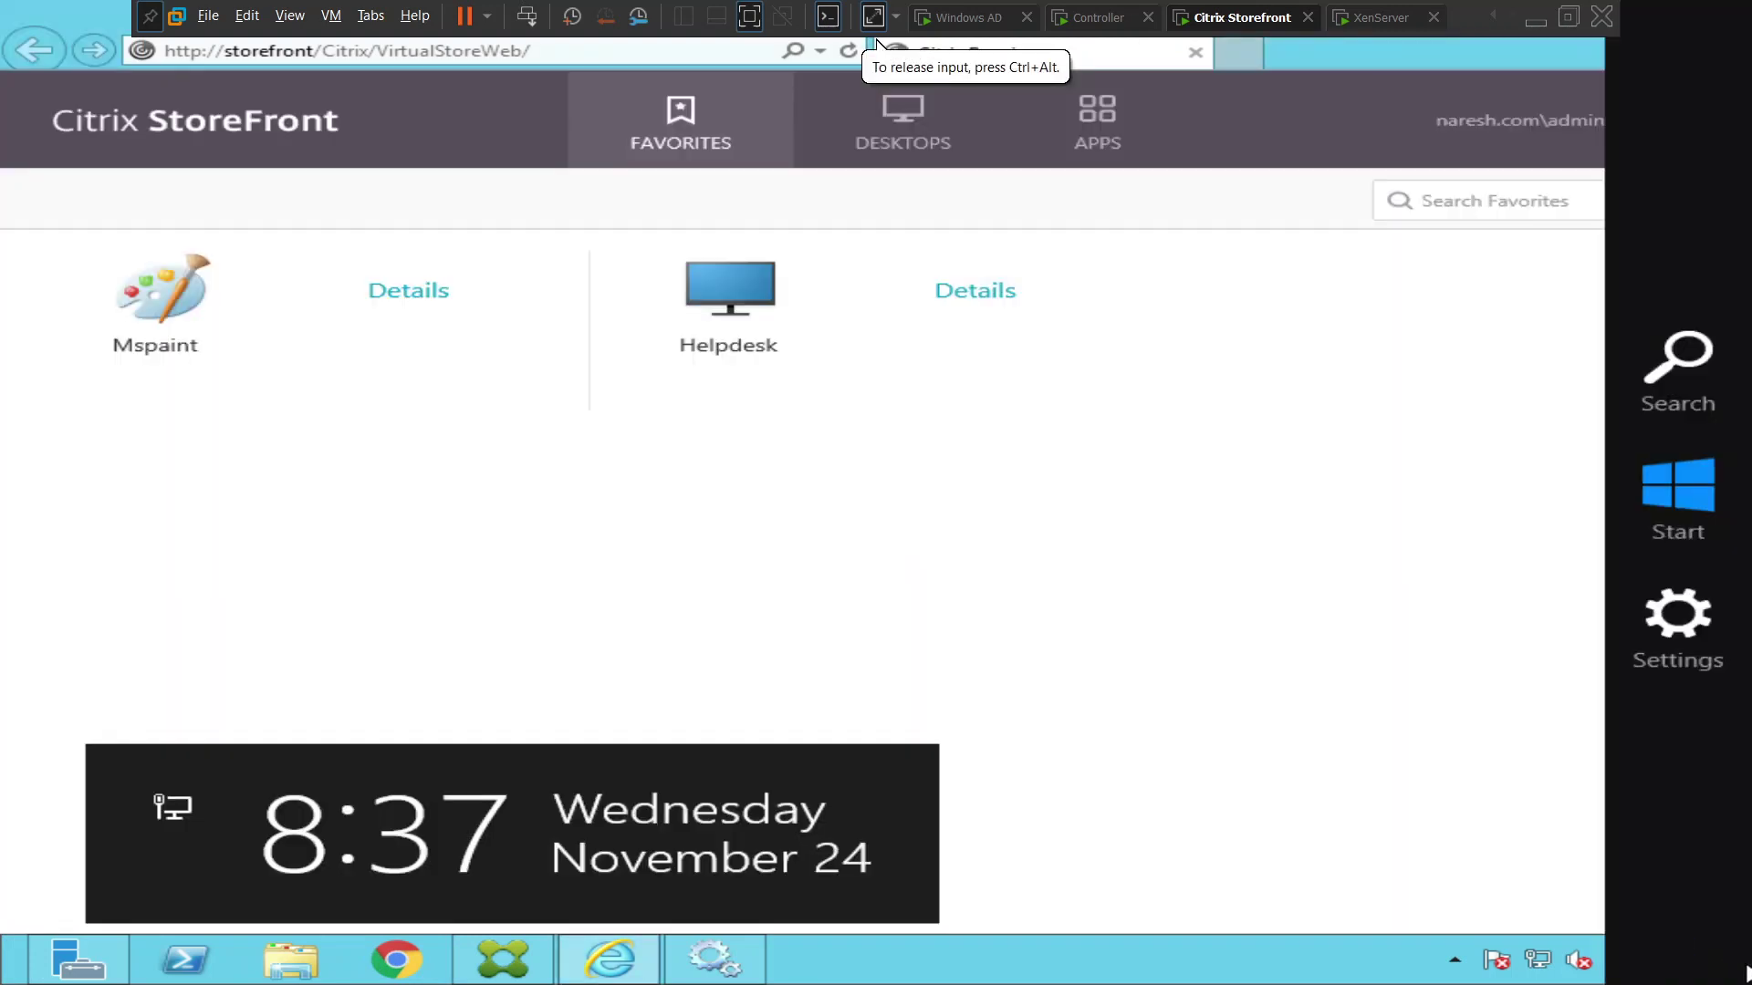
click(1690, 407)
text(mstsc)
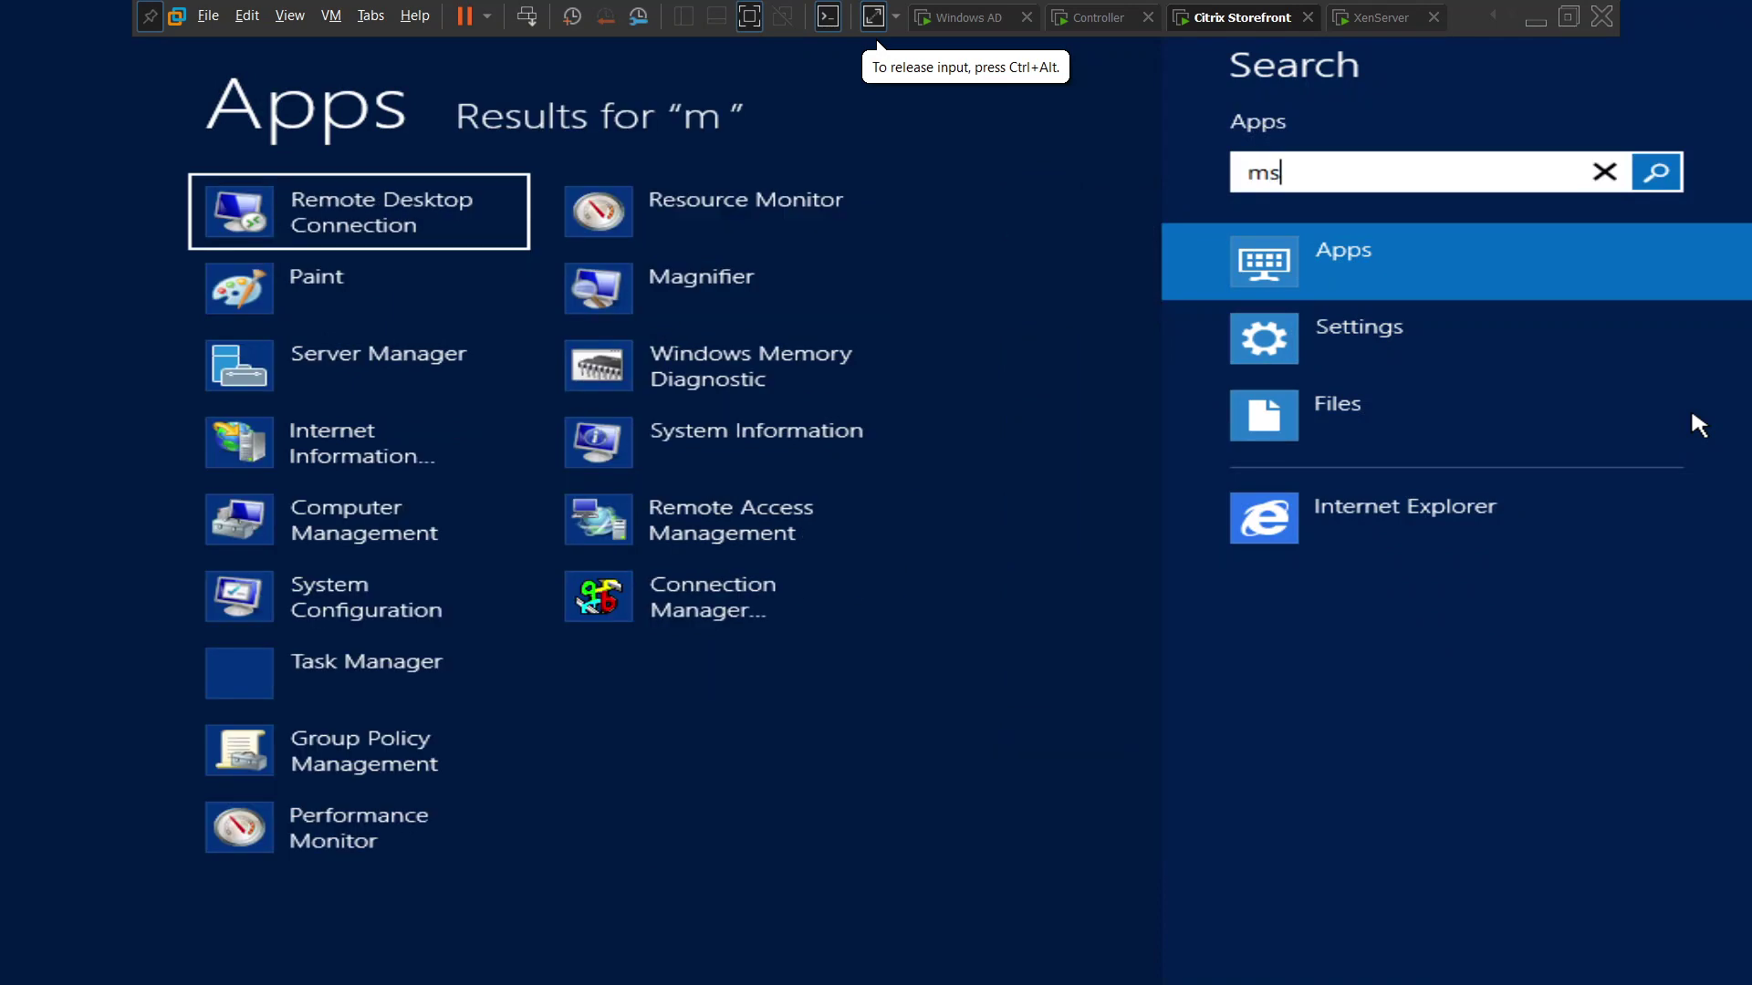
Connect Remote Desktop to 192.168.160.203 with the administrator password, accepting the certificate warning
click(371, 192)
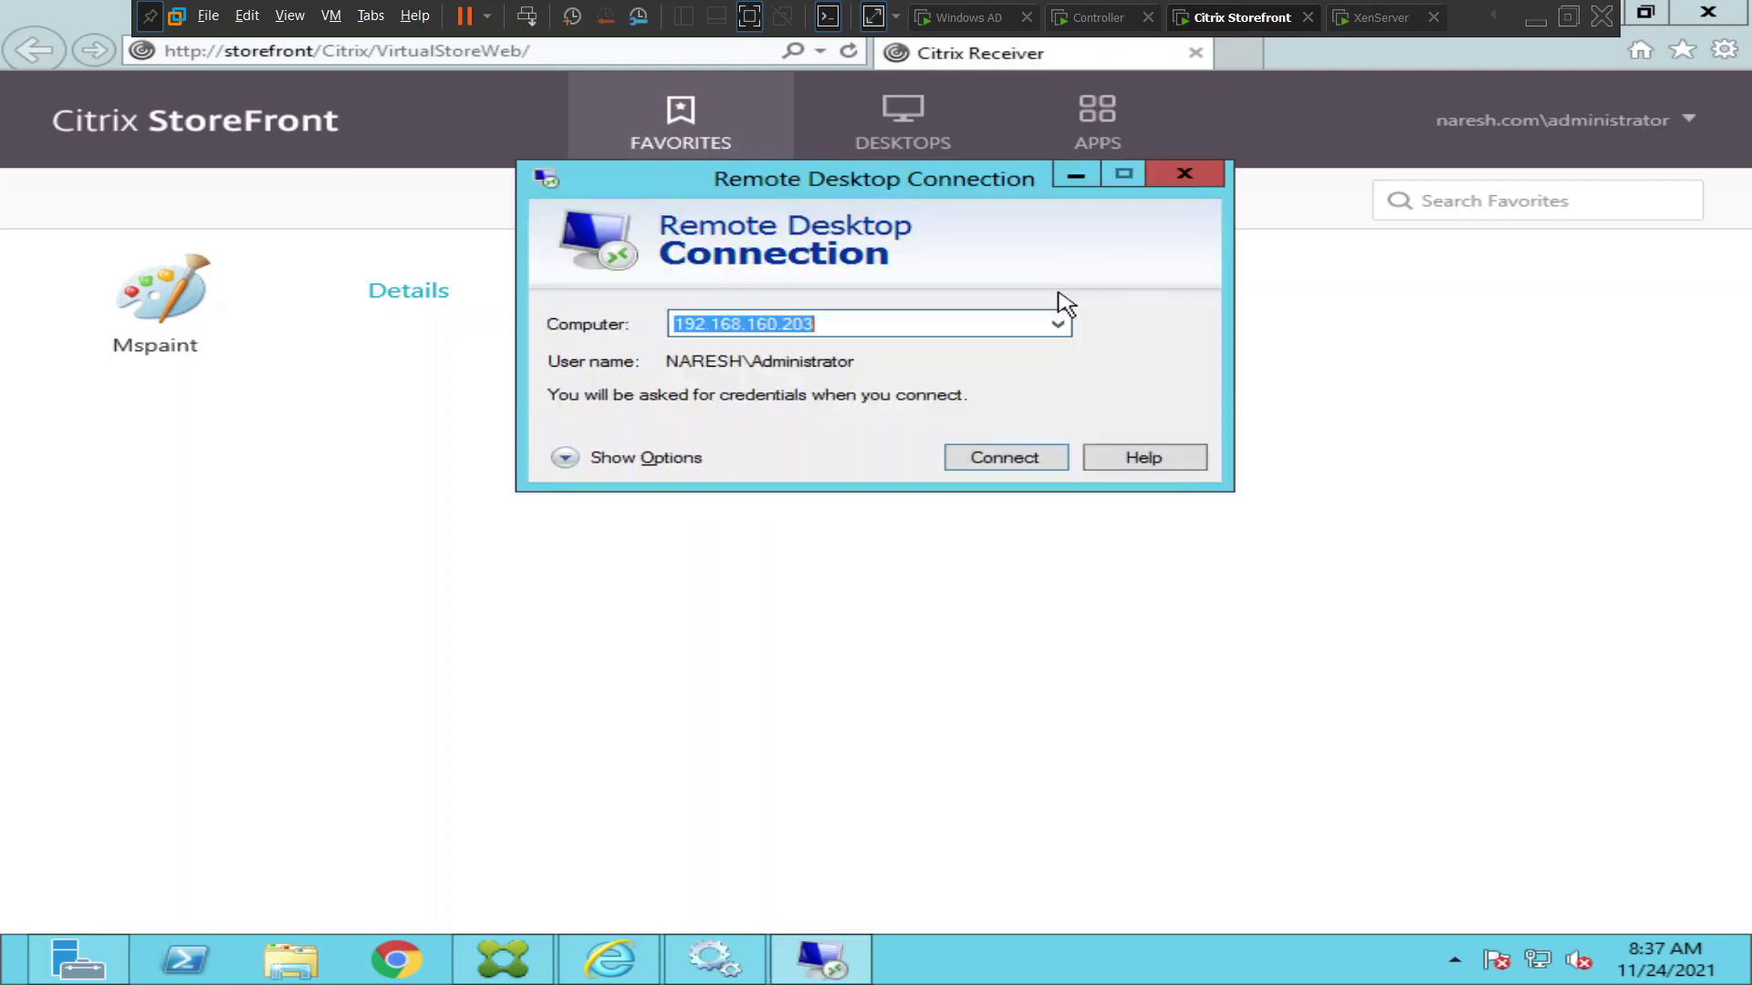
click(1011, 457)
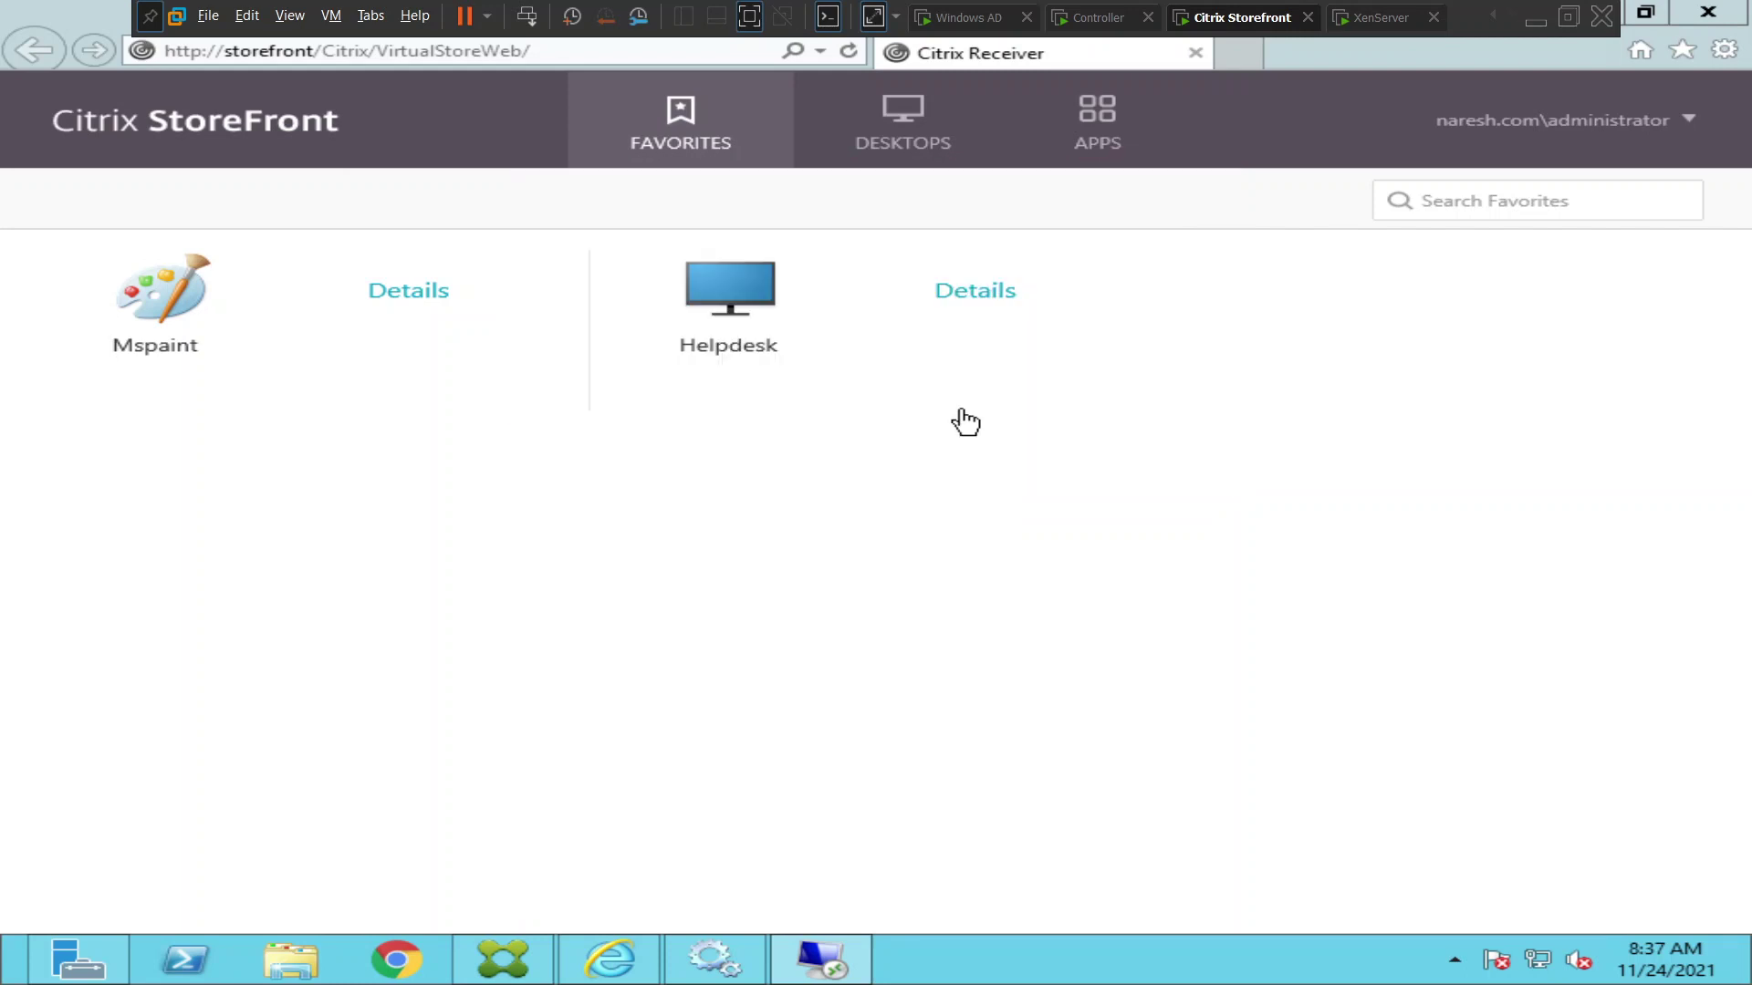
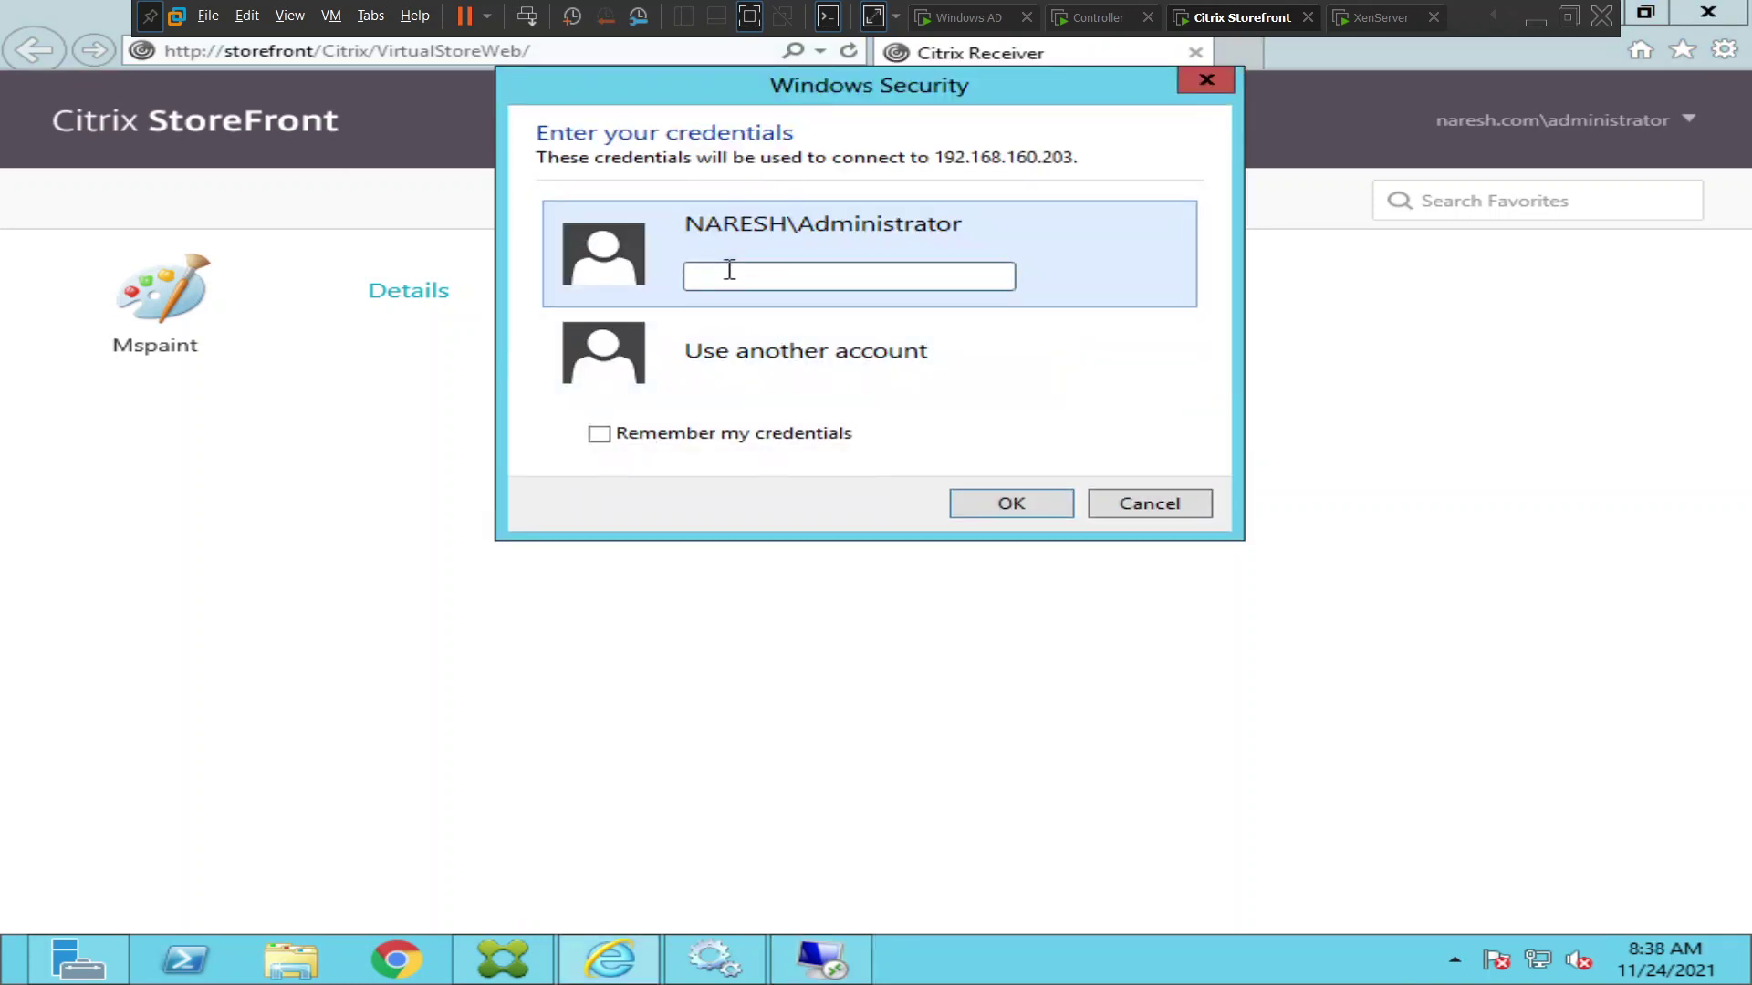
key(Return)
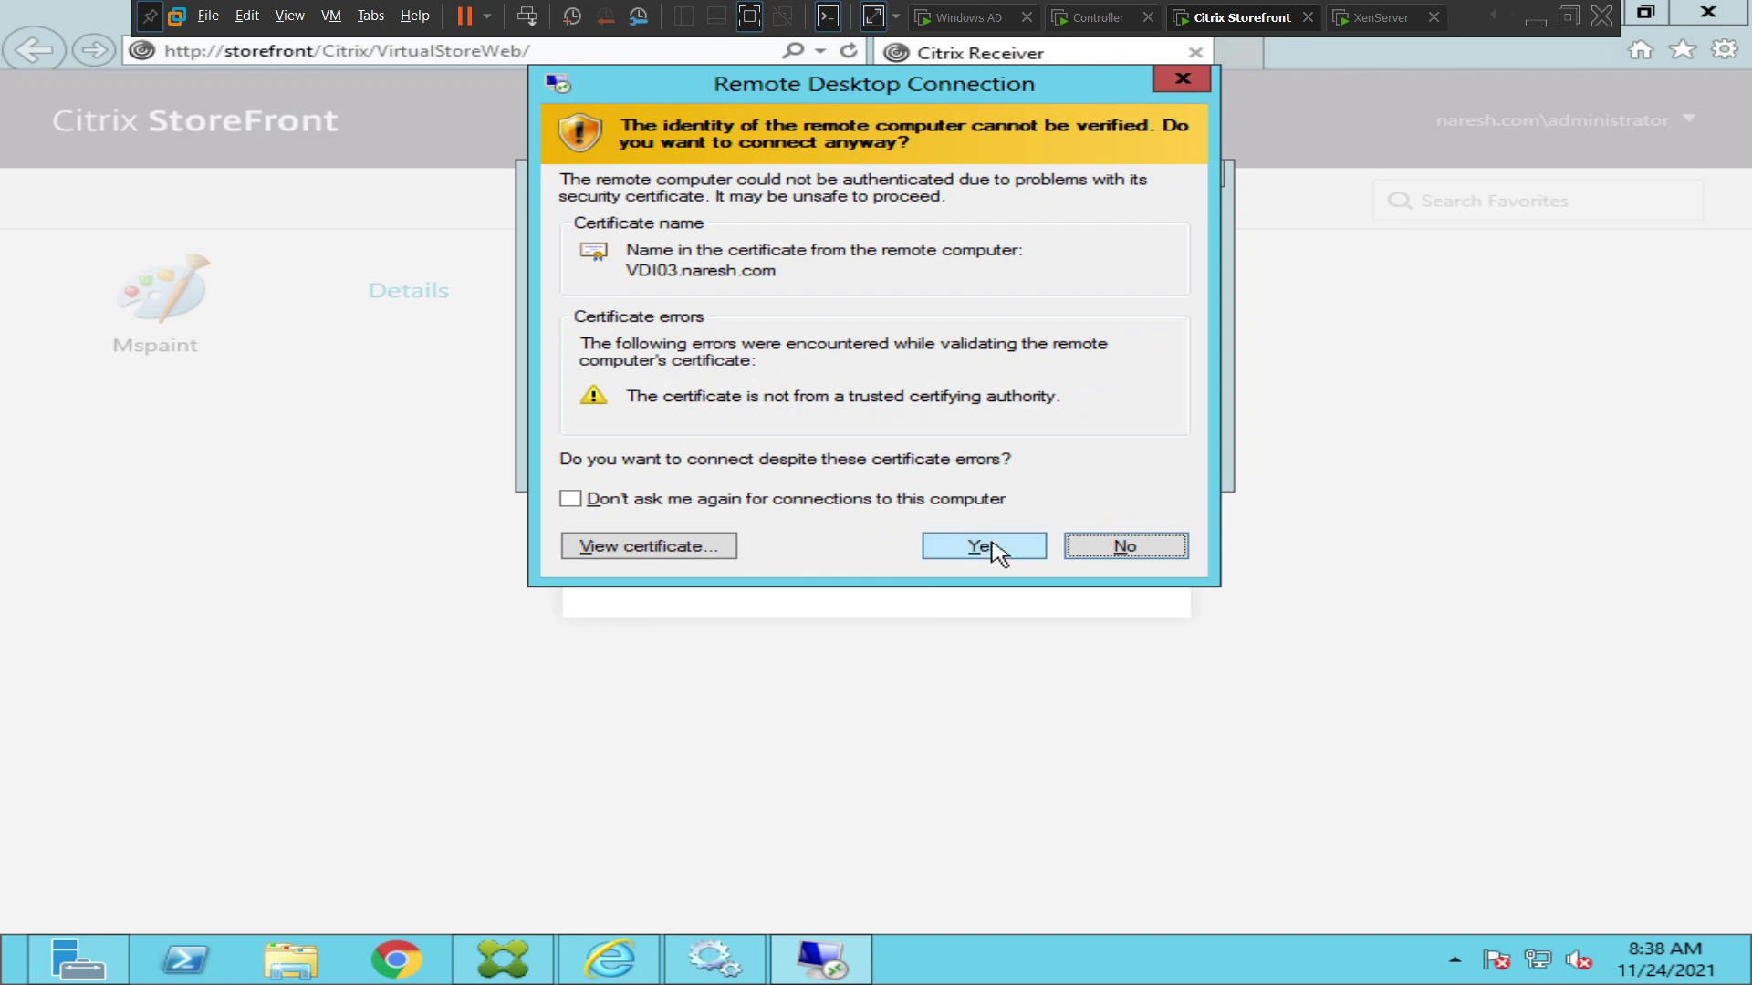
click(985, 548)
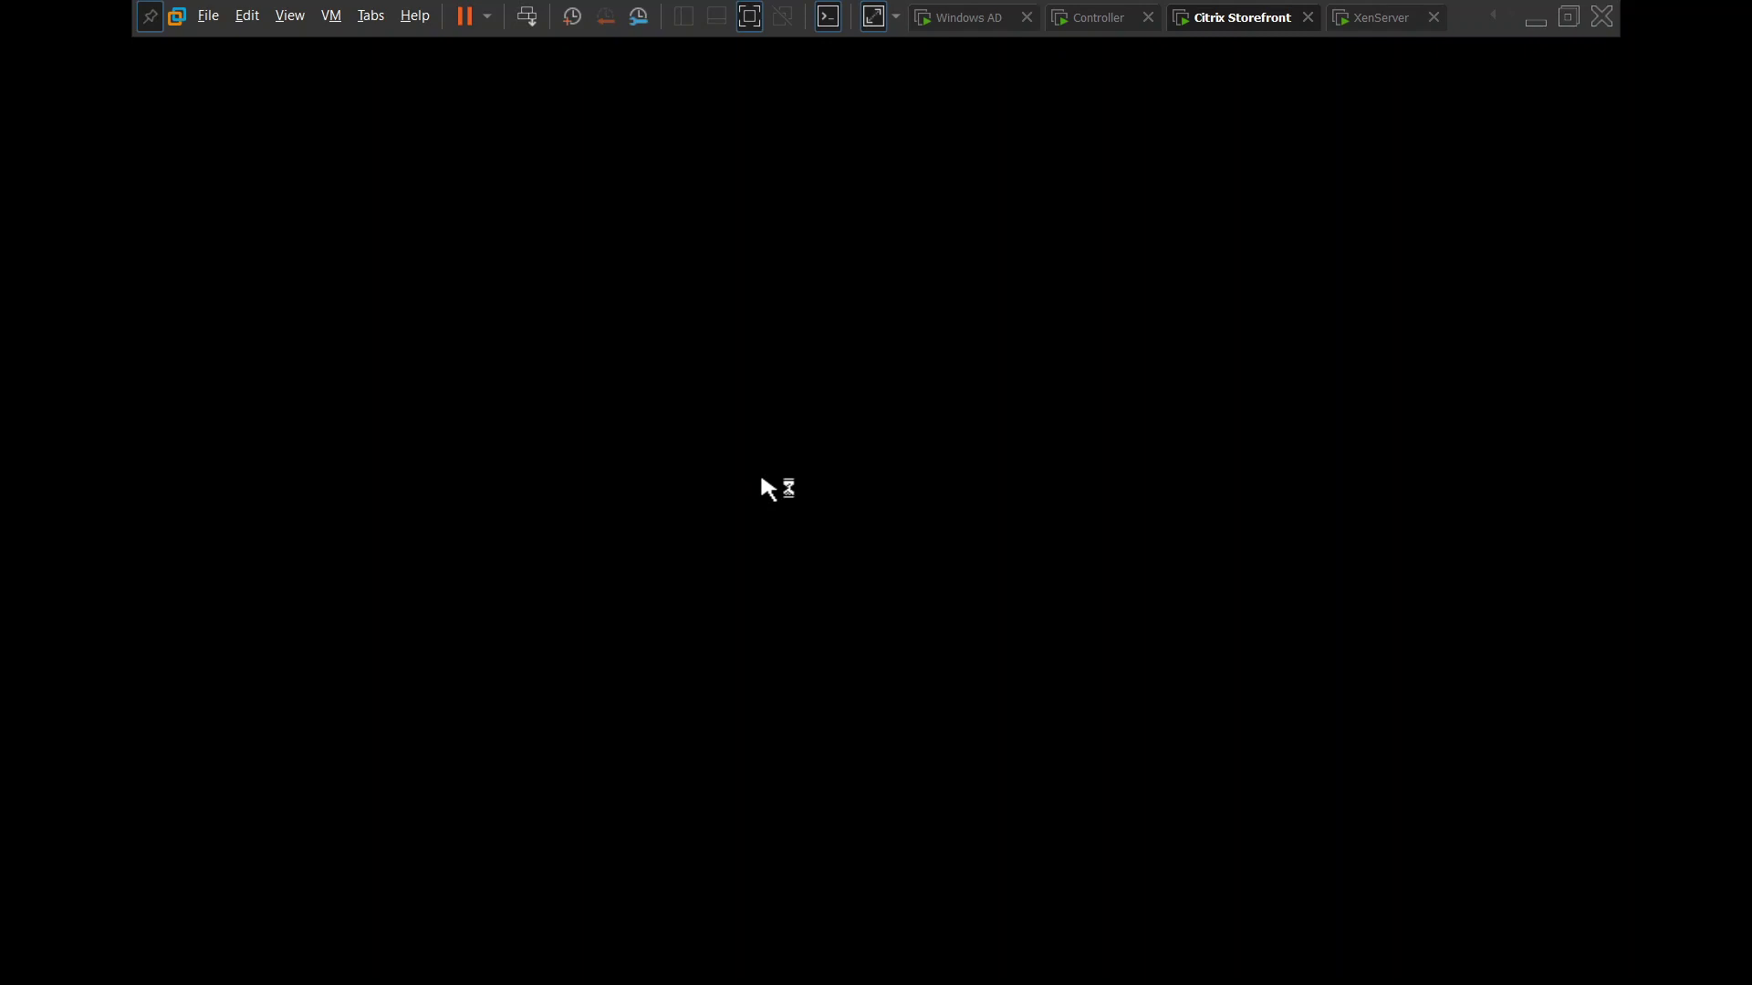
On the Controller, enlarge the delivery group details, view its applications, refresh, then return to StoreFront
click(1106, 14)
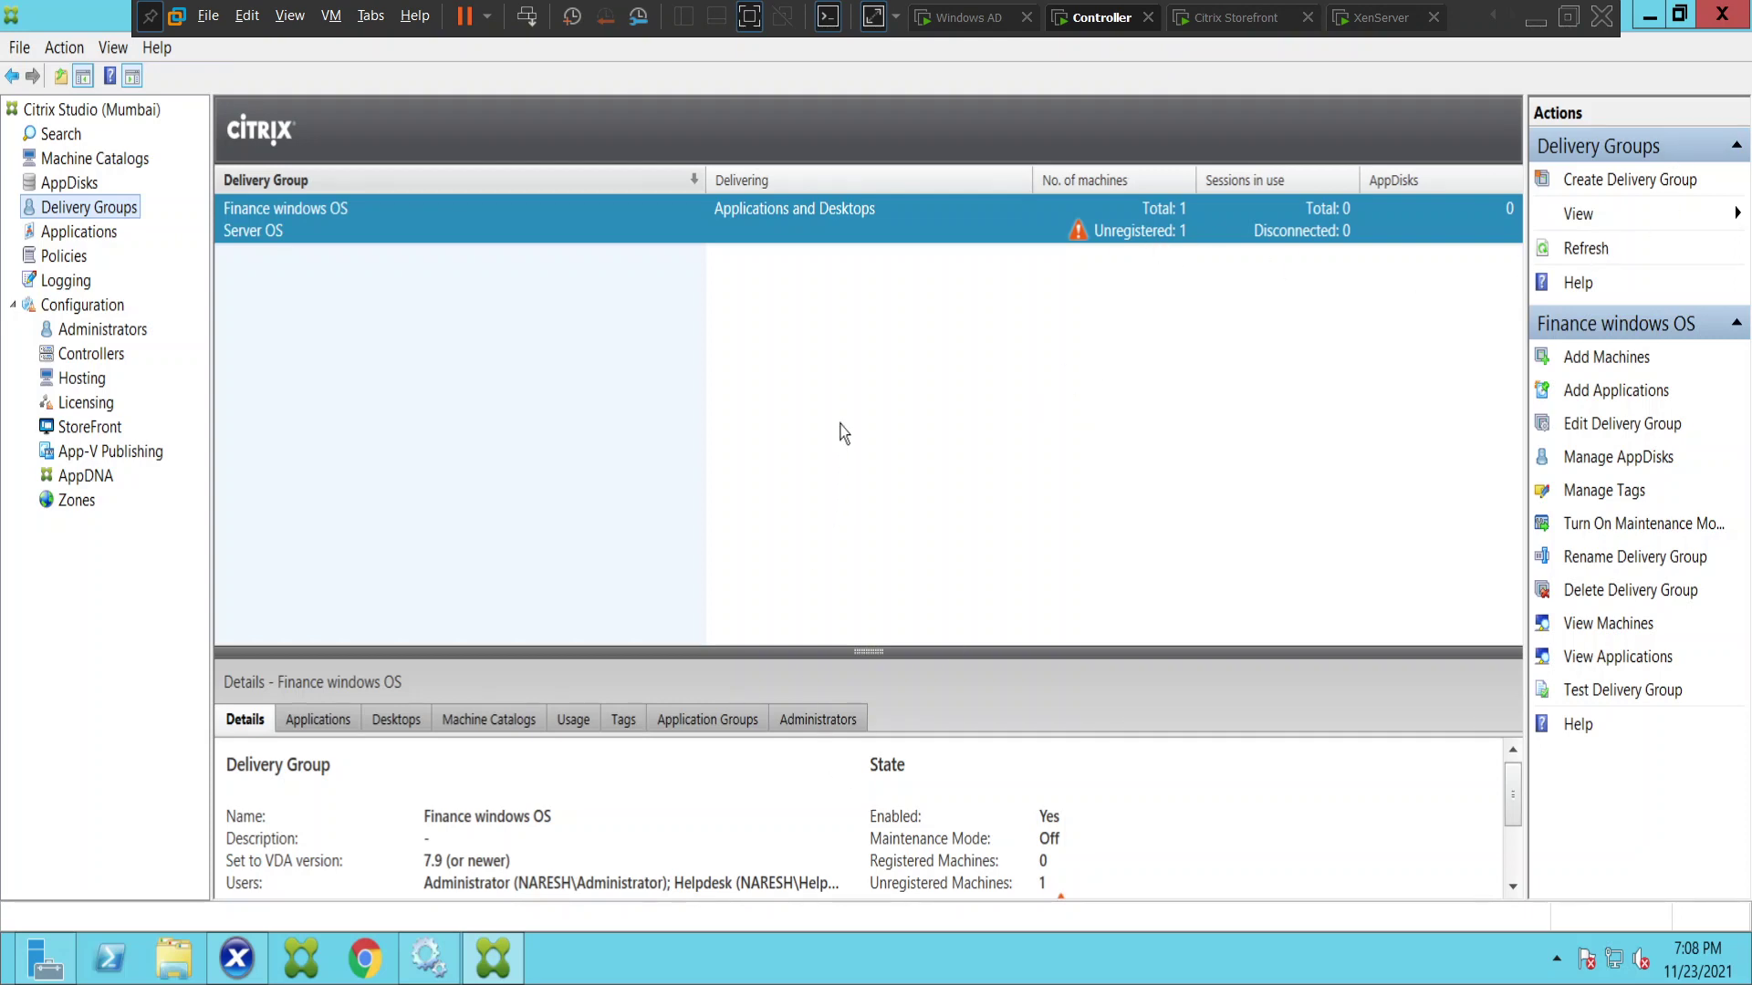
mouse_move(1078, 239)
drag(868, 650, 870, 421)
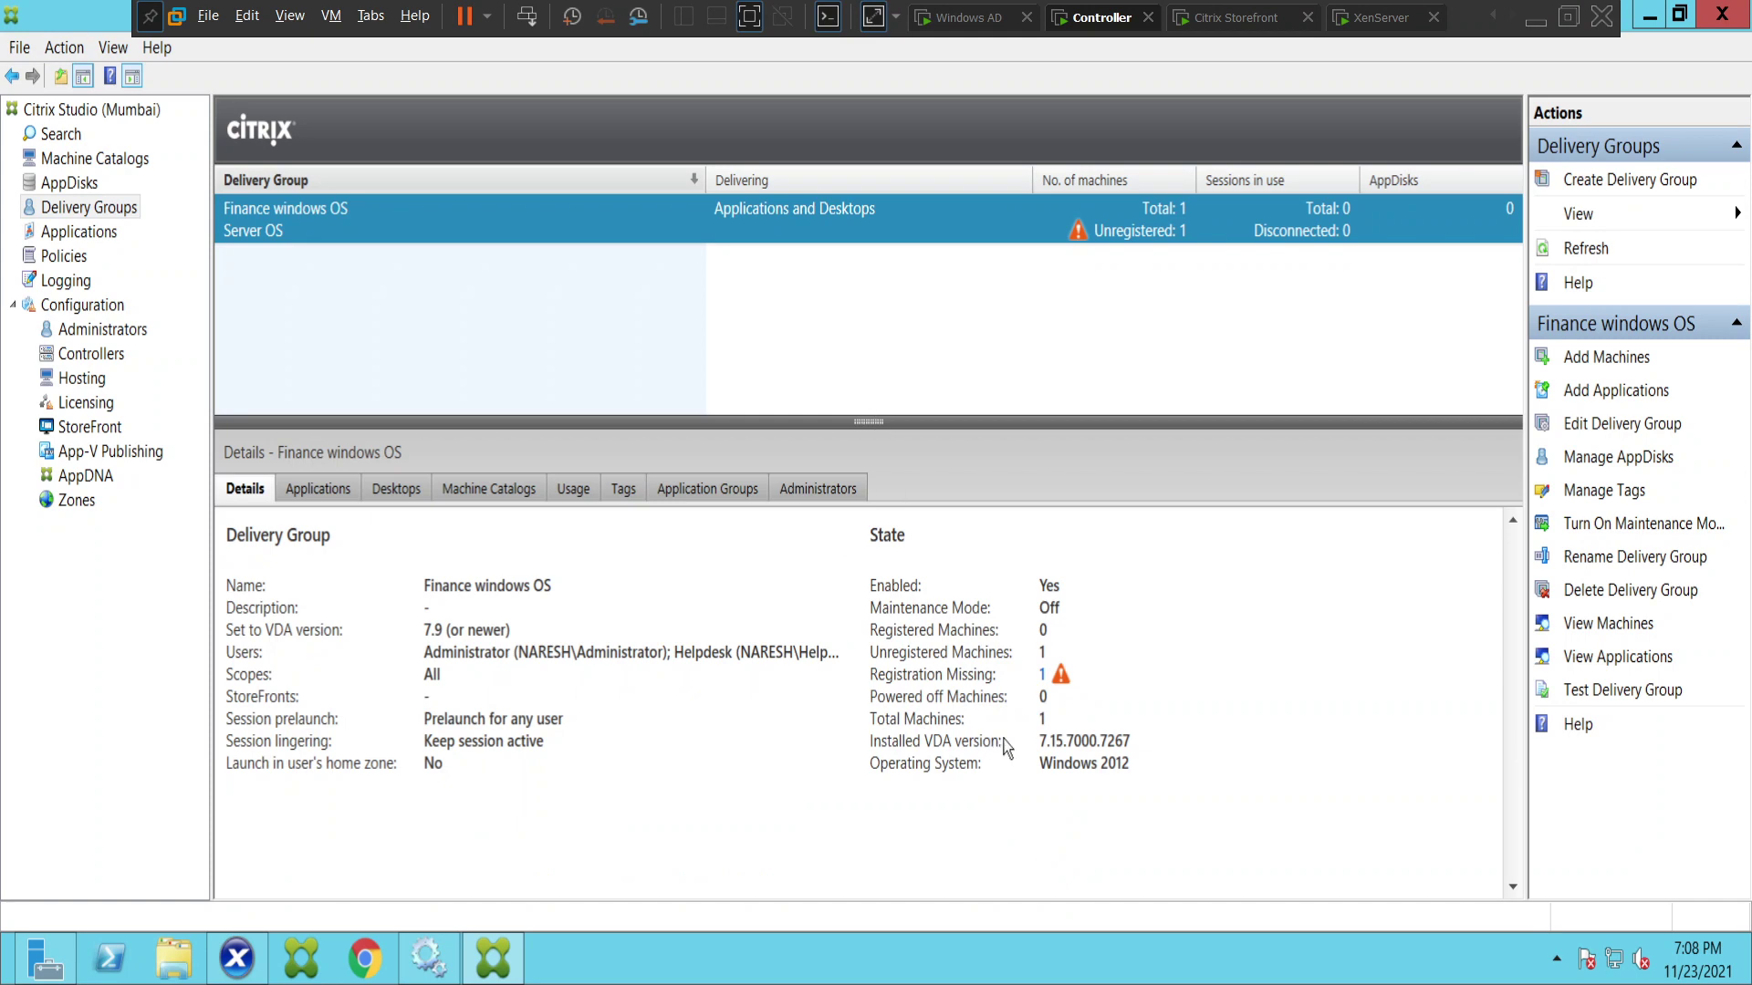
mouse_move(1064, 681)
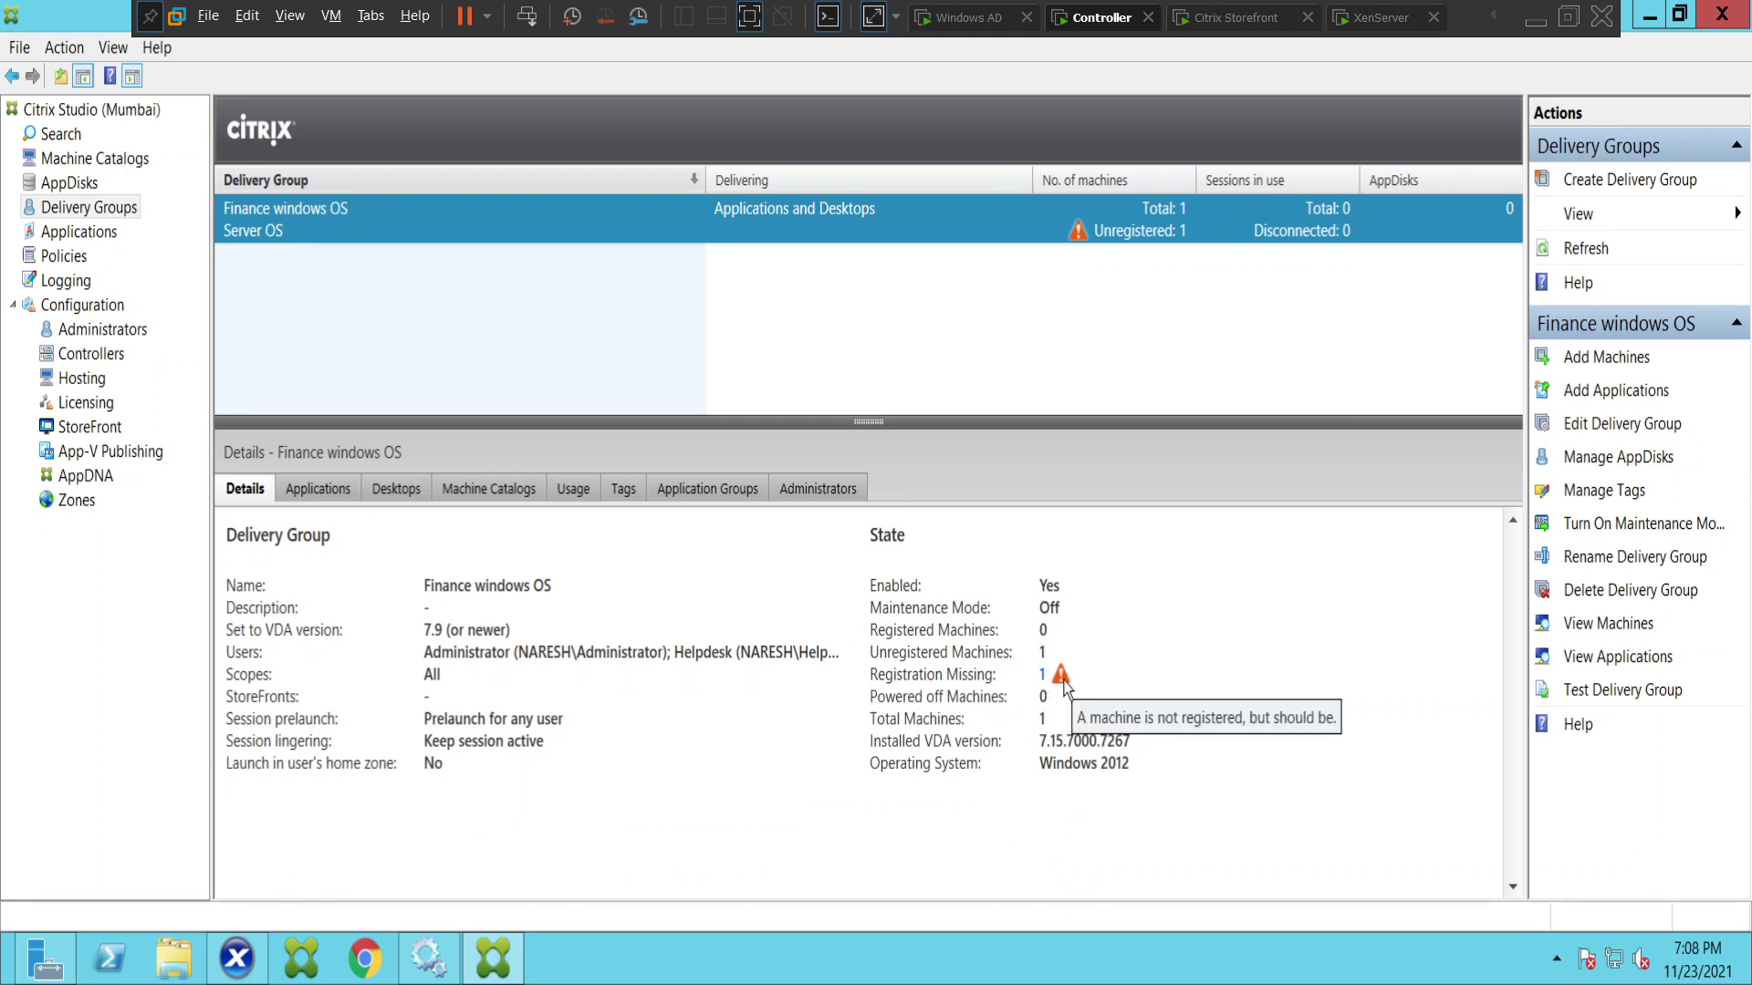
click(319, 490)
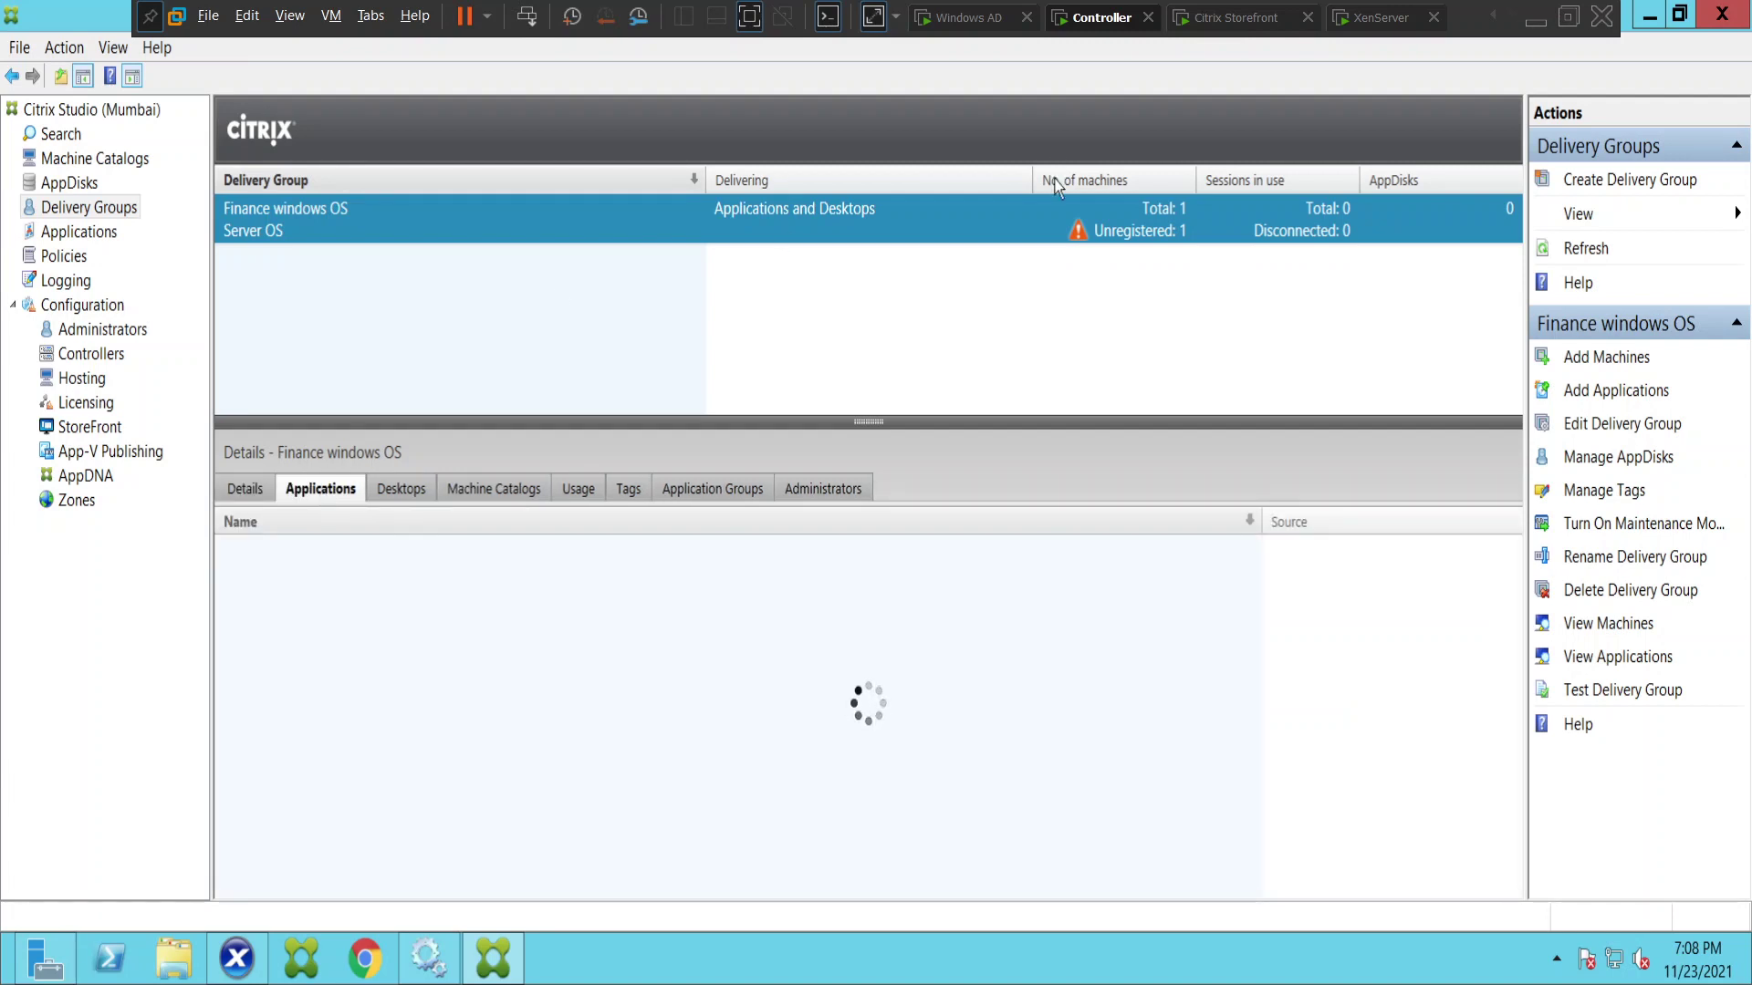
click(1585, 253)
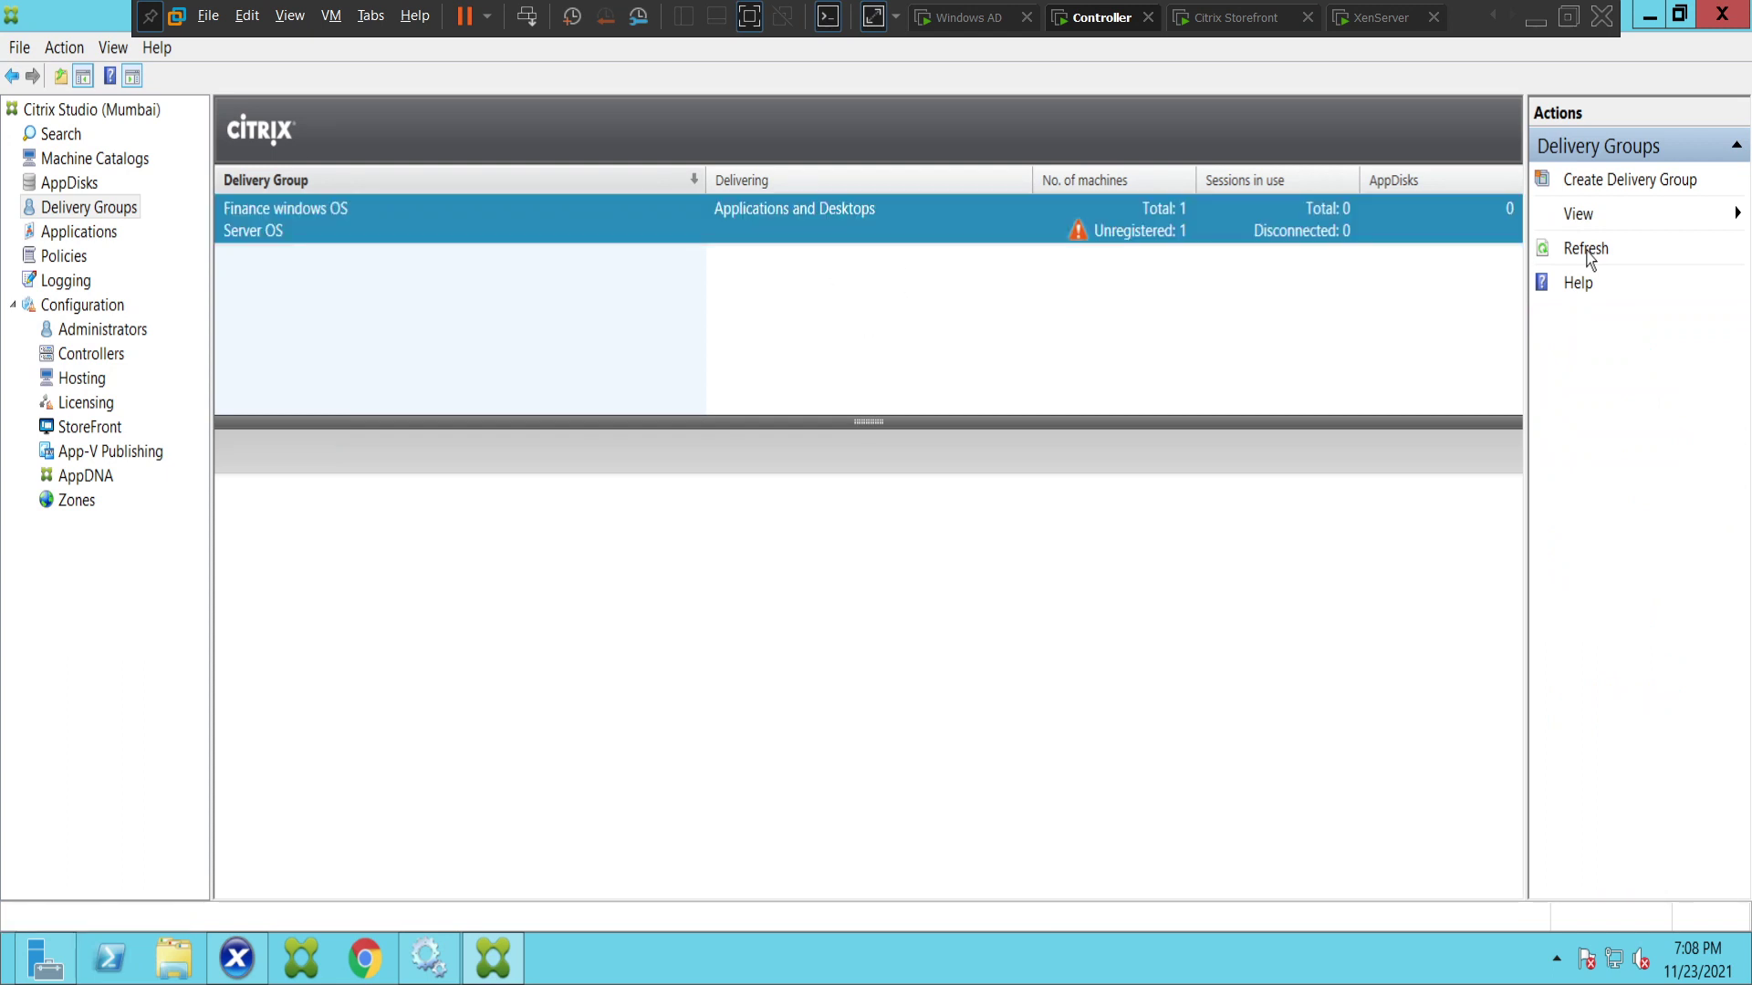
click(1231, 18)
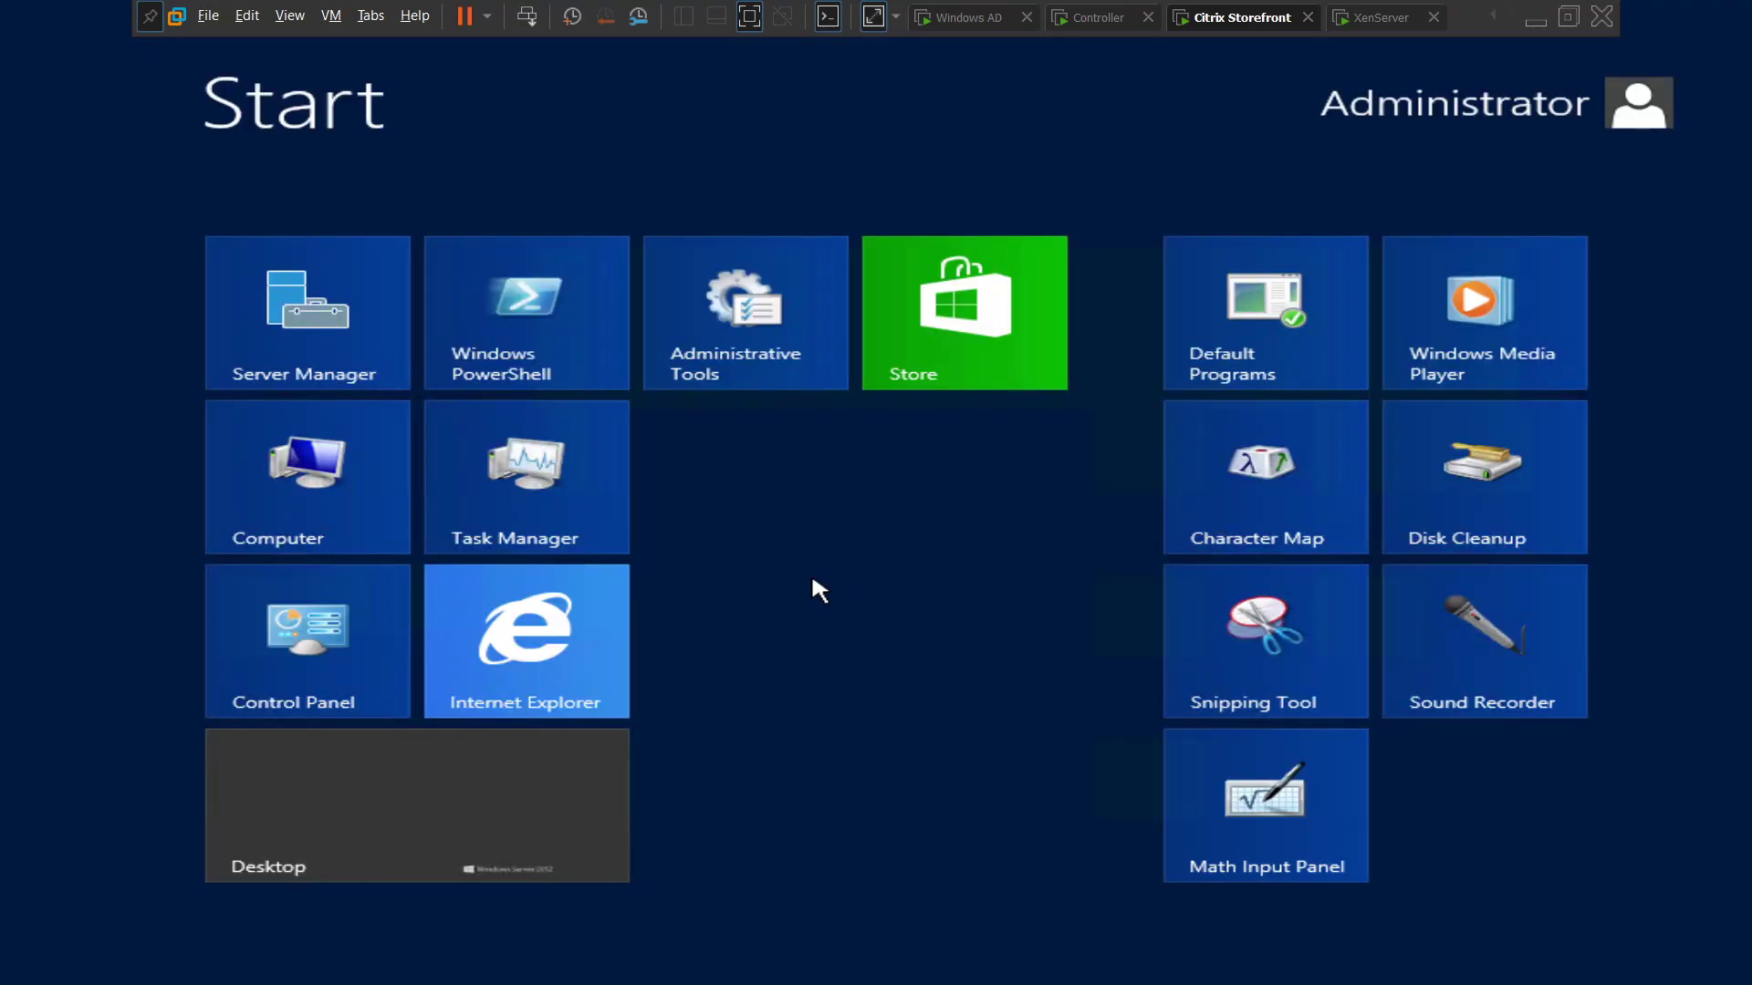
Open firewall.cpl from the desktop, confirm the domain network firewall is Off, then close it
click(354, 784)
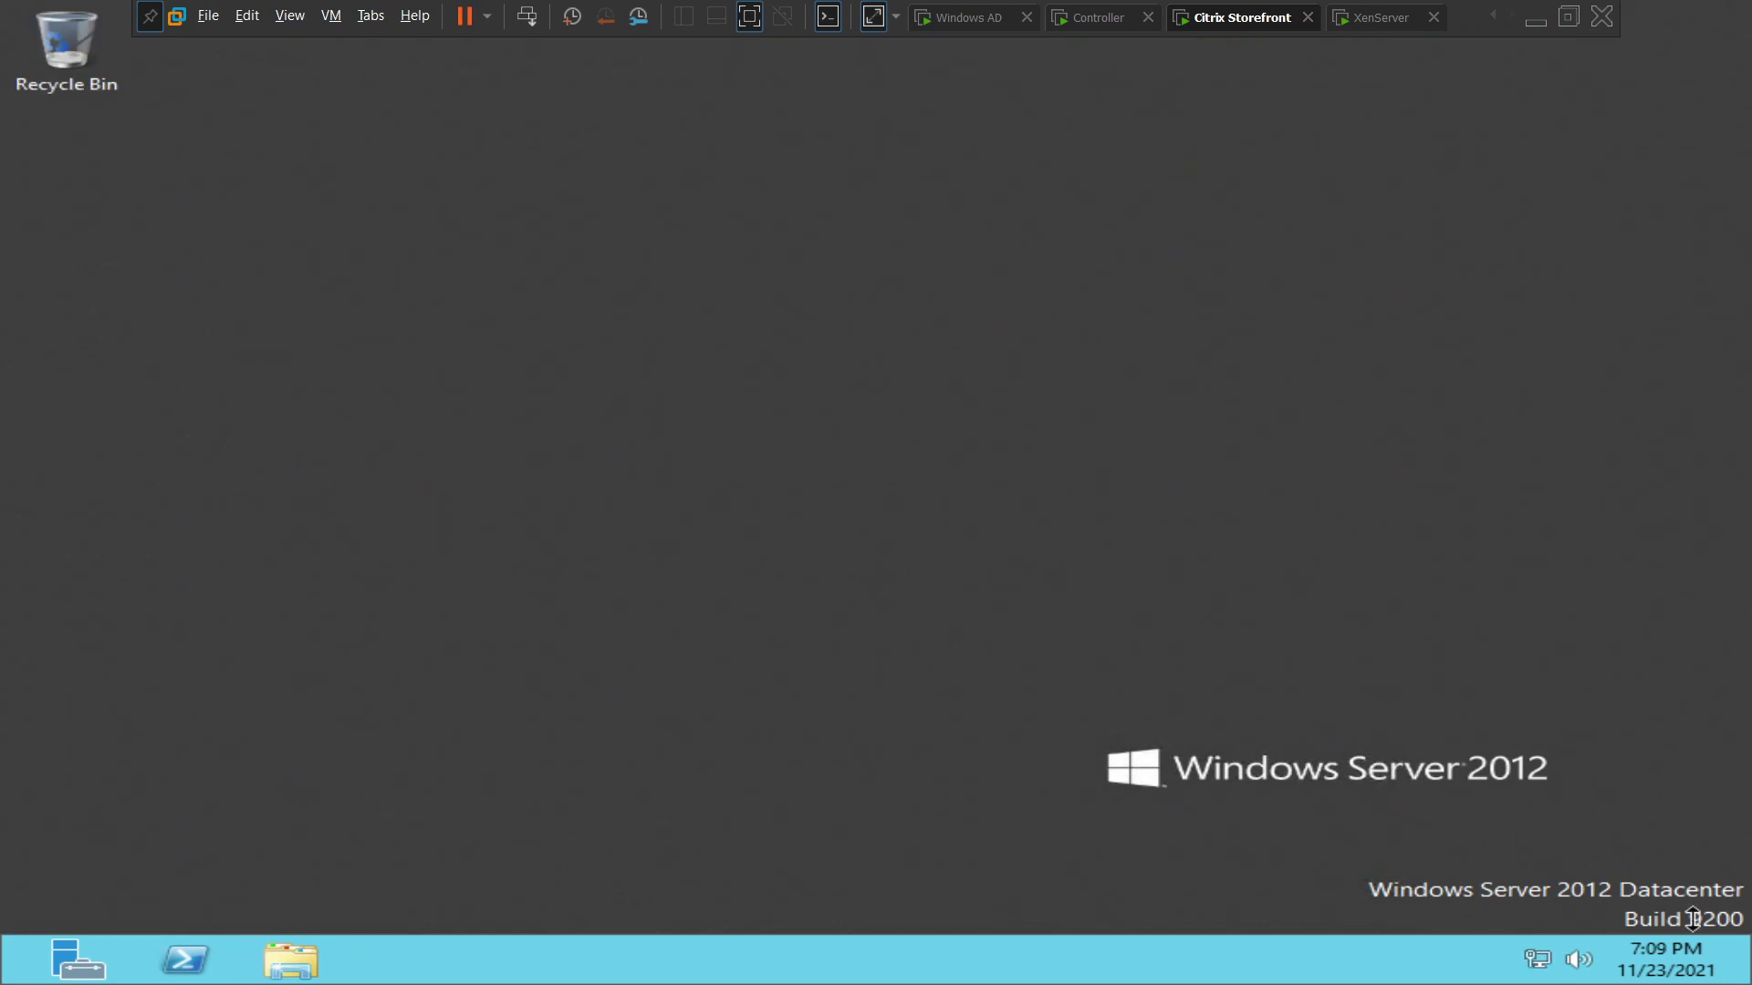
mouse_move(1747, 977)
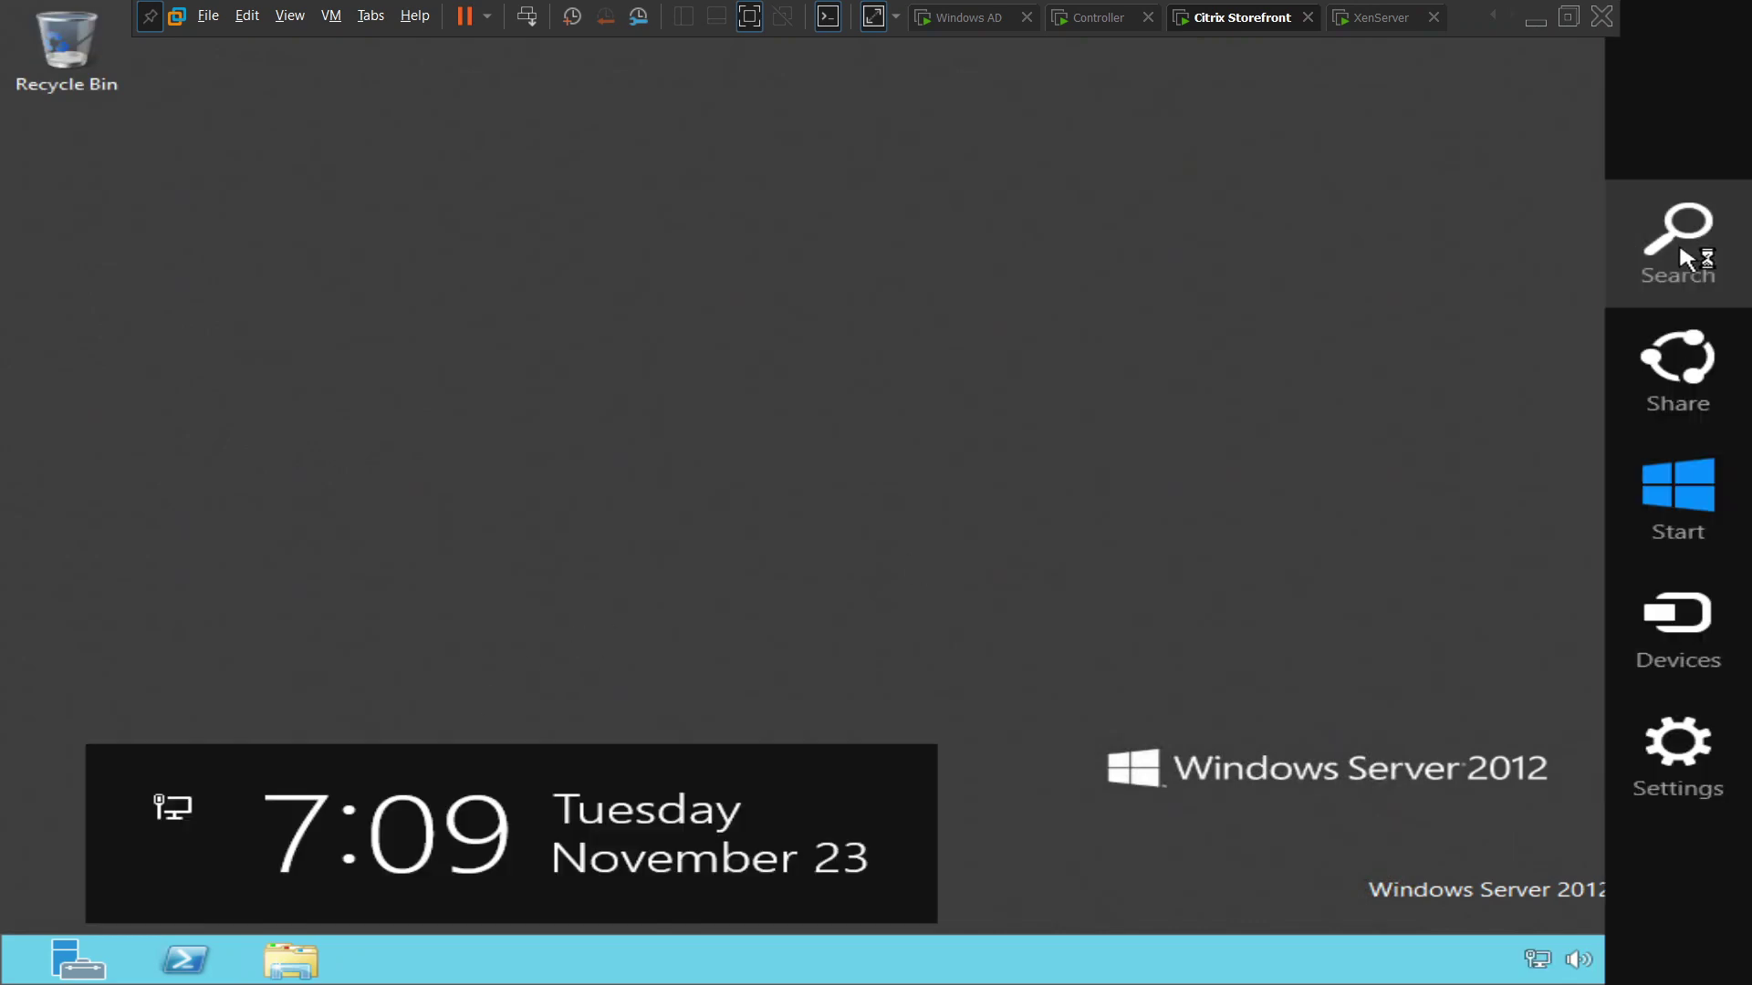
click(1679, 239)
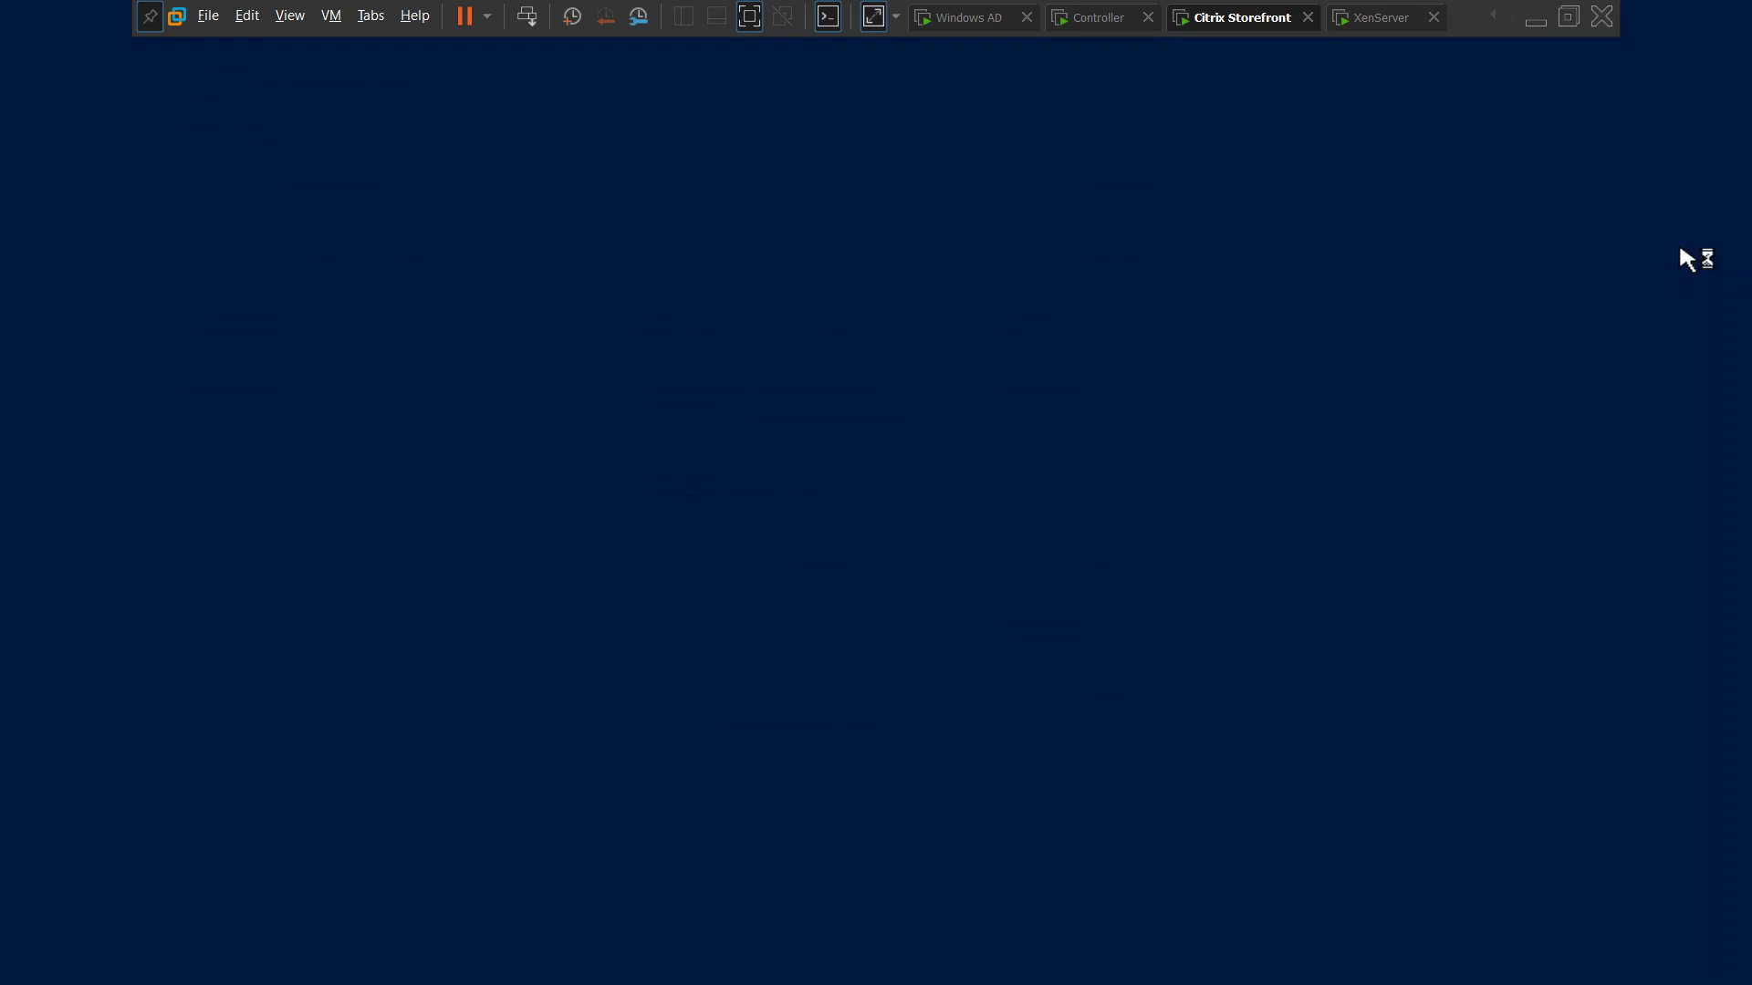
text(f)
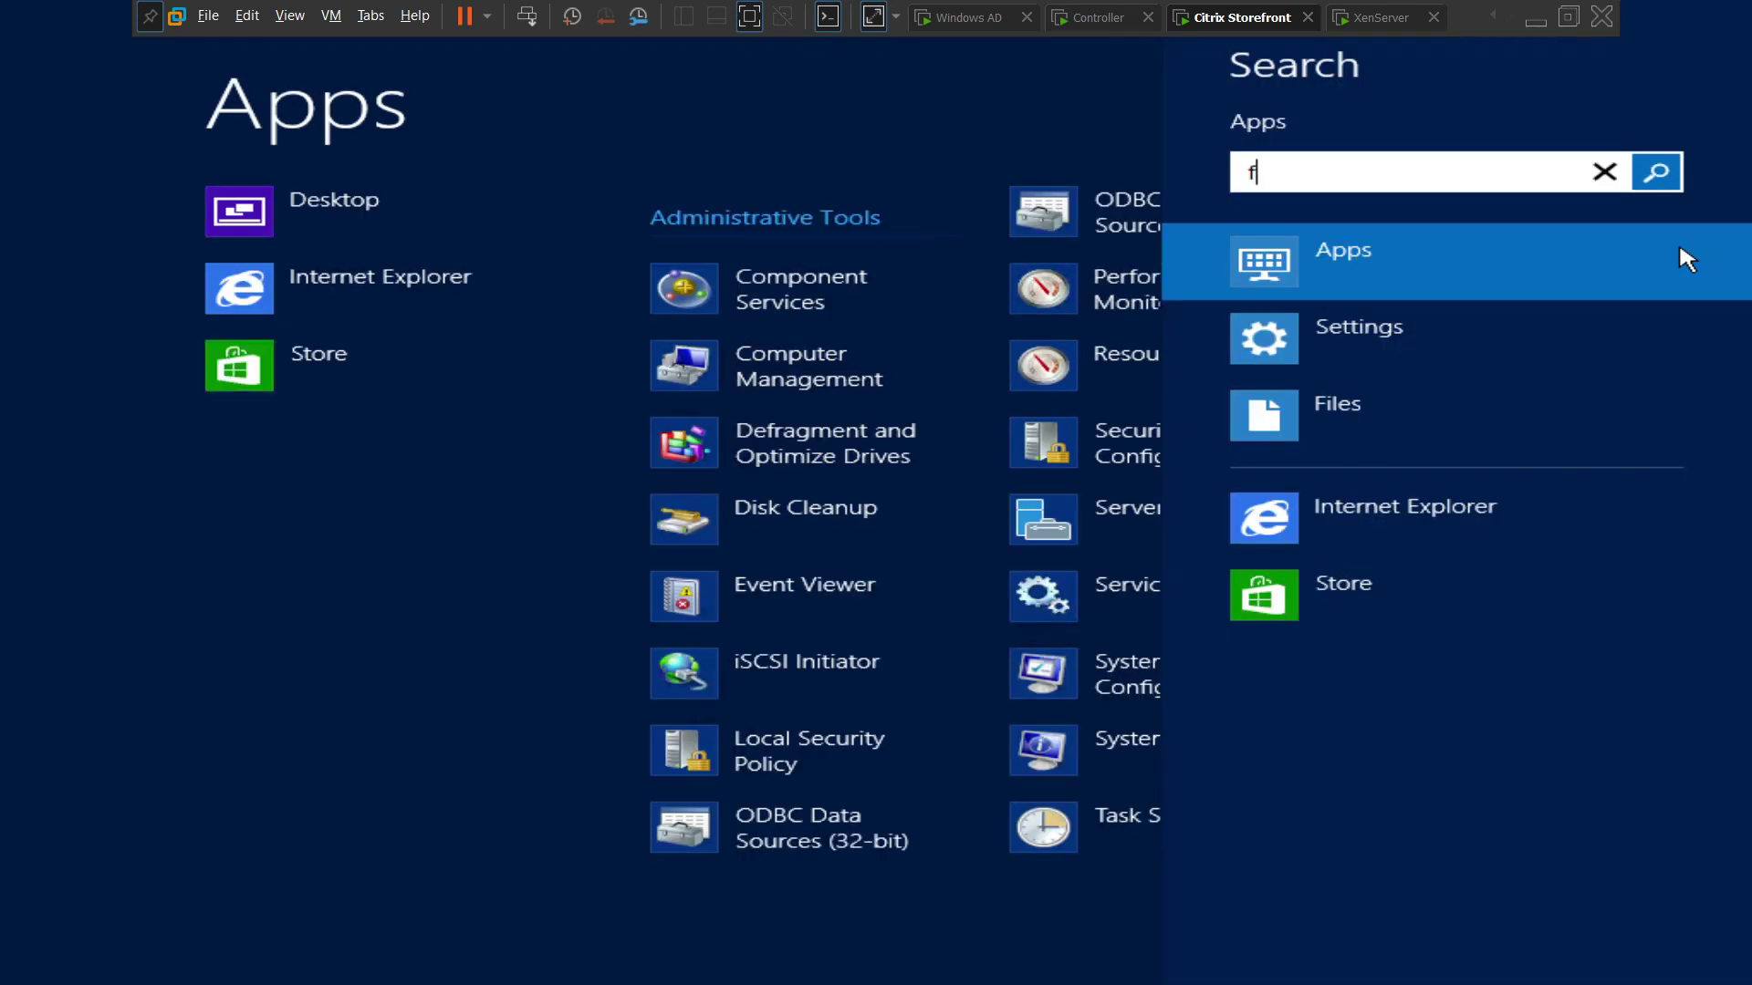
text(irewall.cpl)
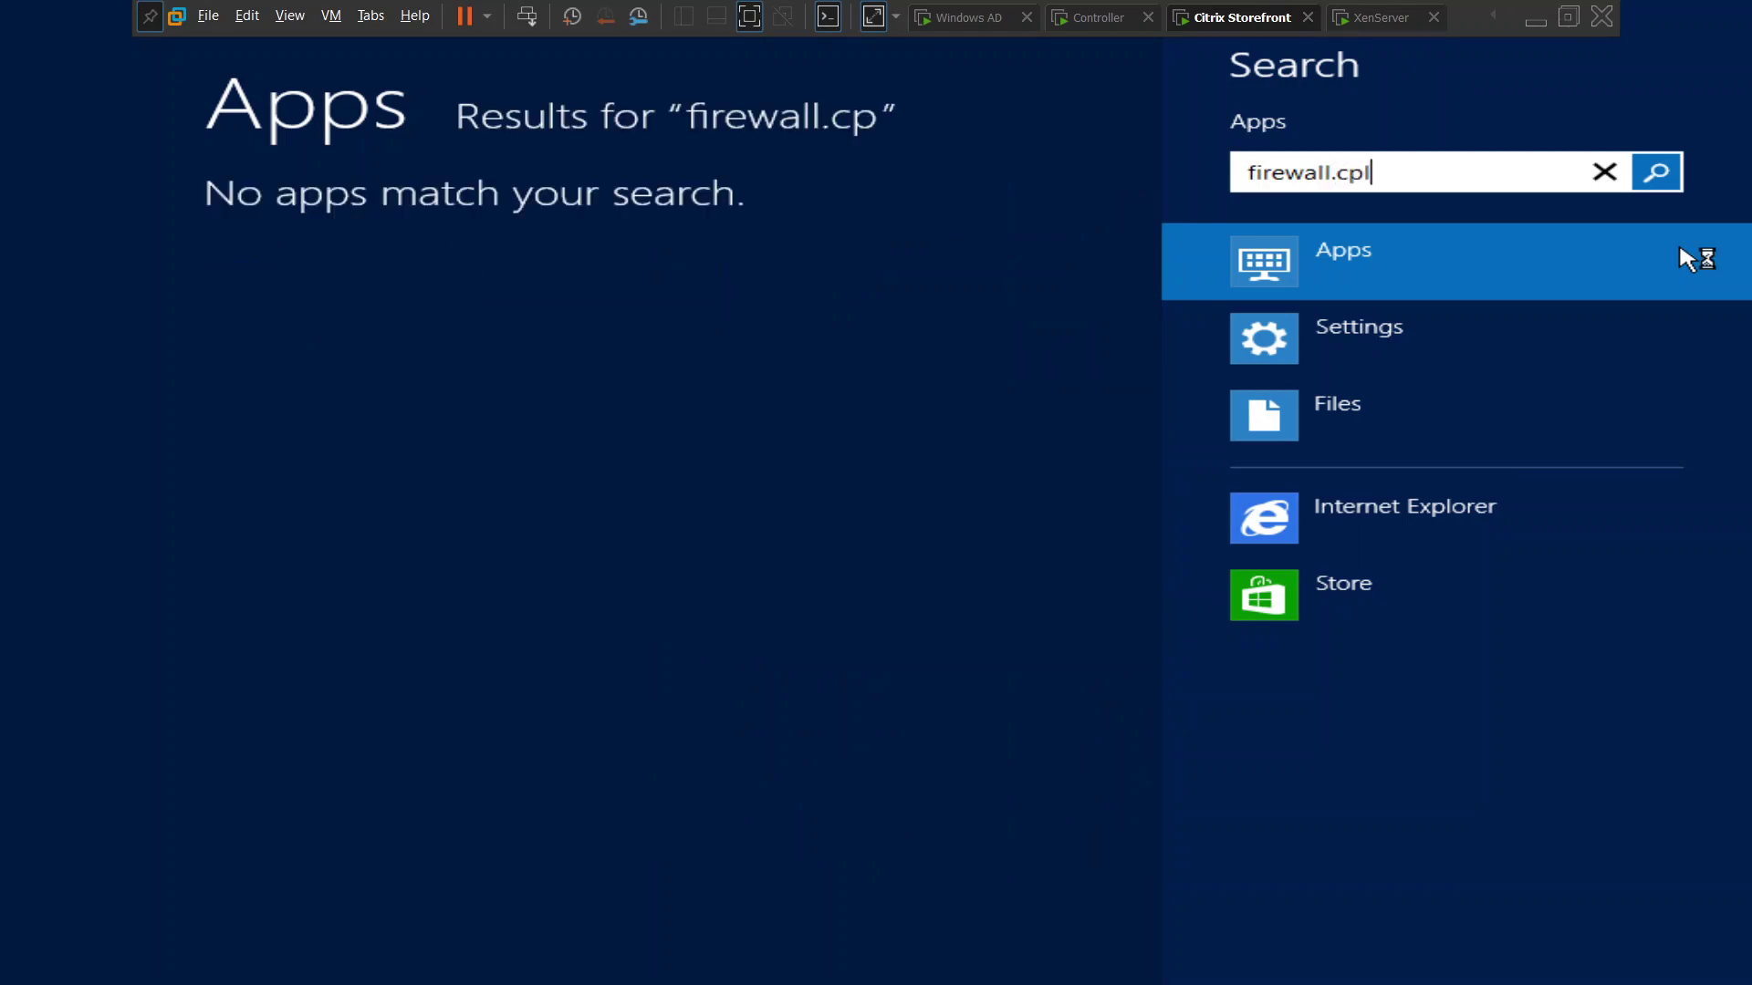
click(444, 232)
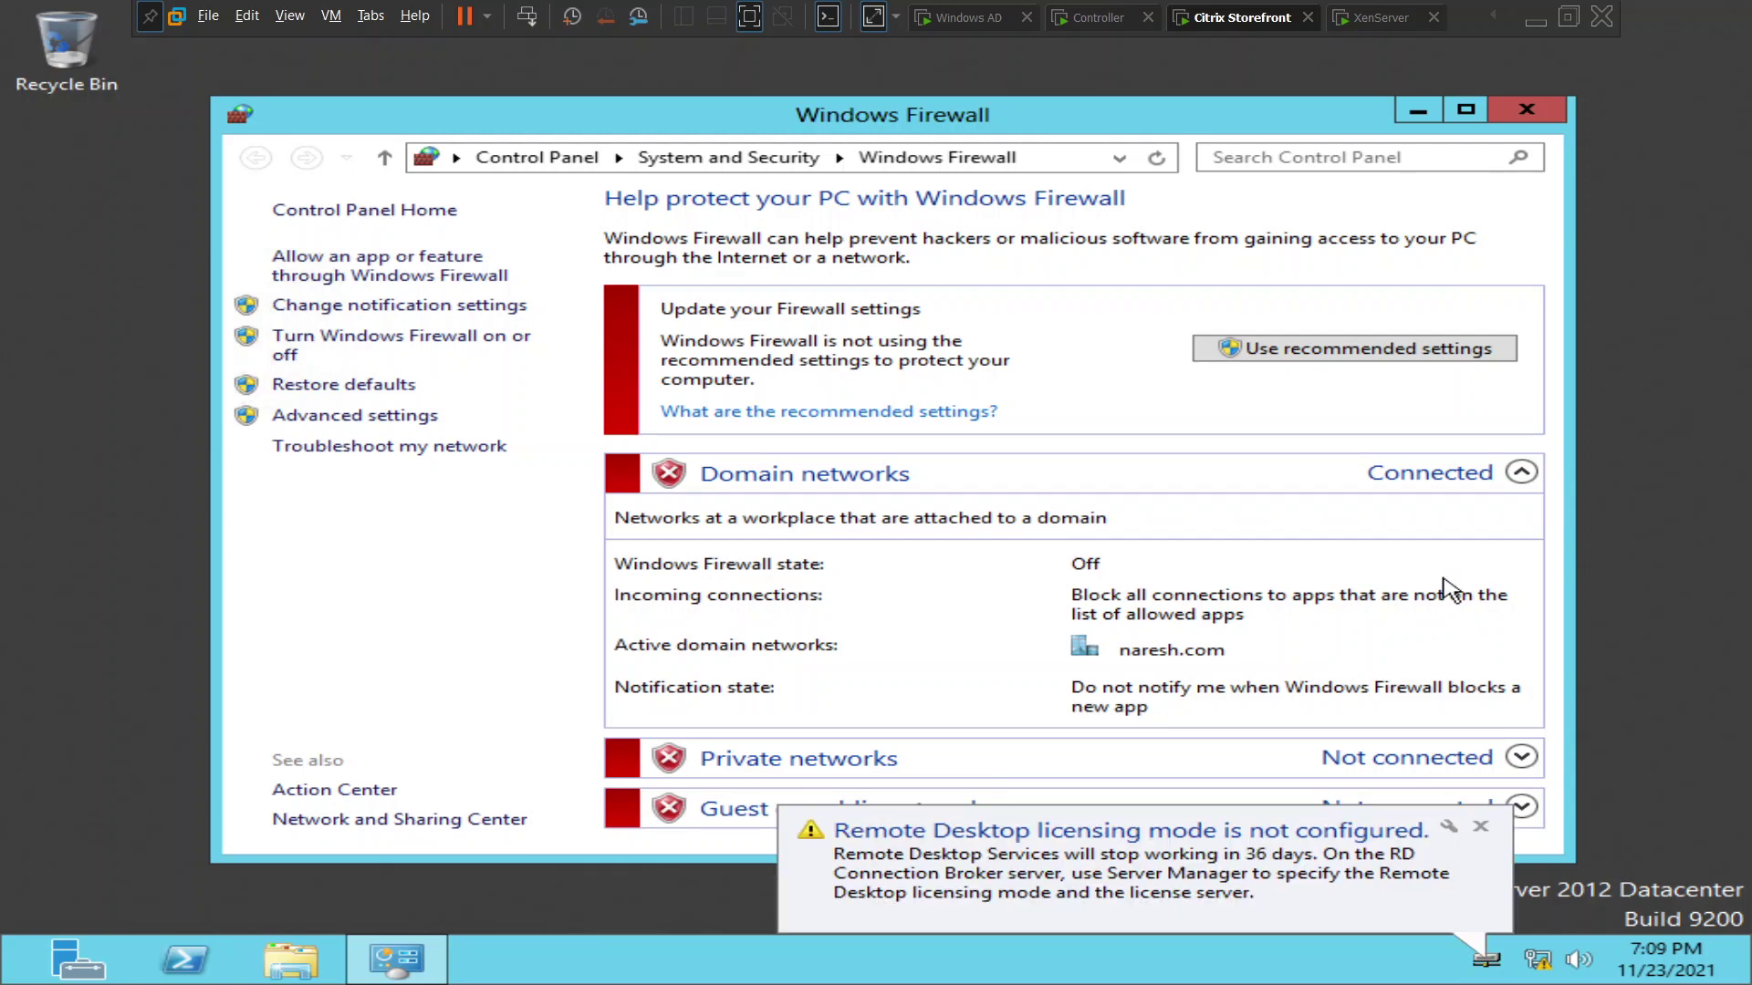
click(1480, 826)
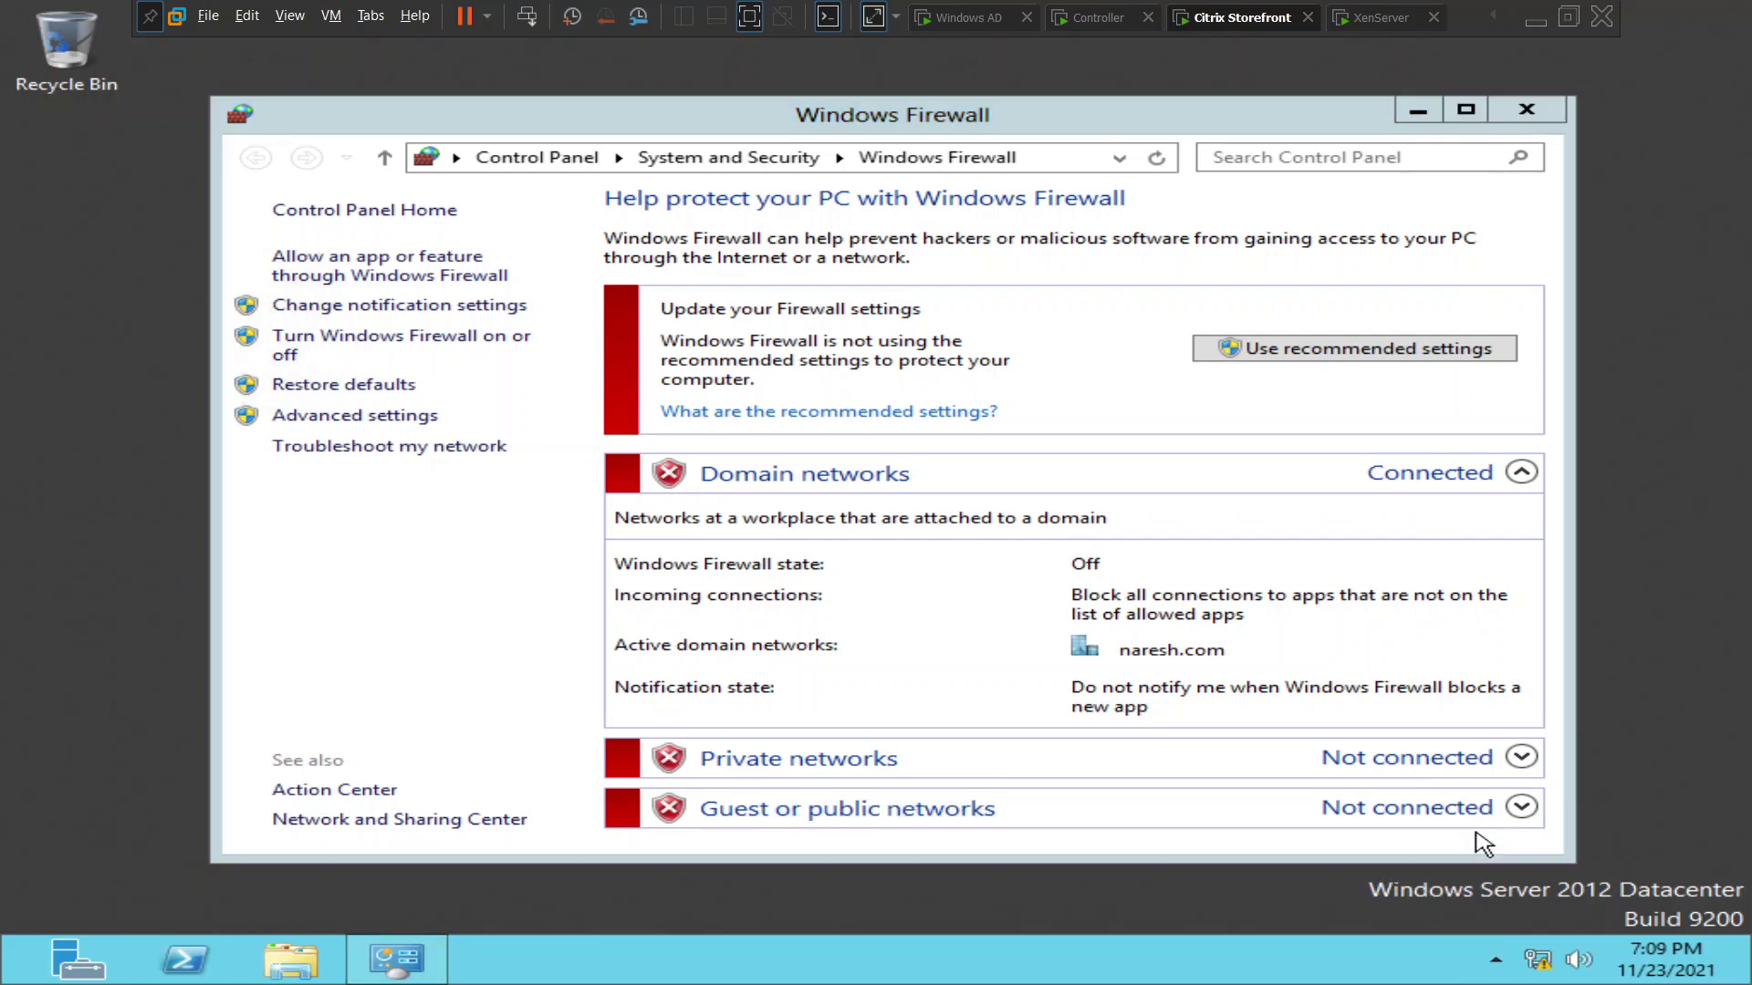
click(1529, 111)
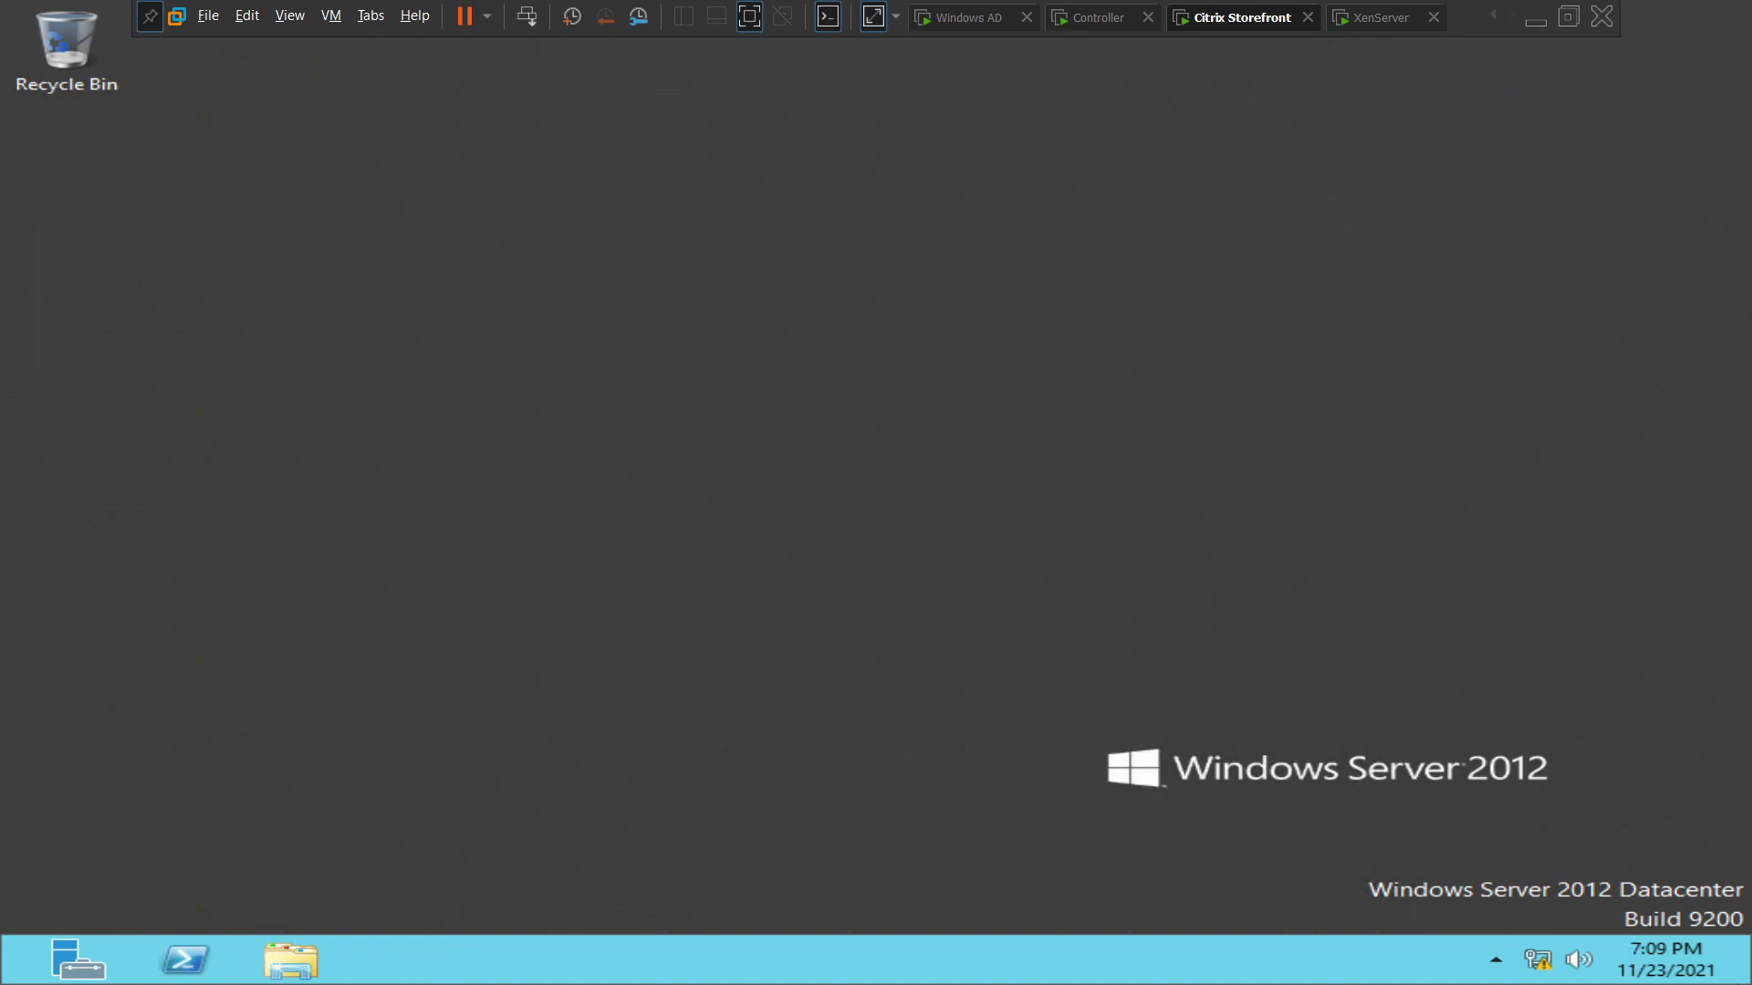
Open Command Prompt and run 'ping controller.naresh.com -t'
mouse_move(1728, 980)
click(1669, 251)
text(cmd)
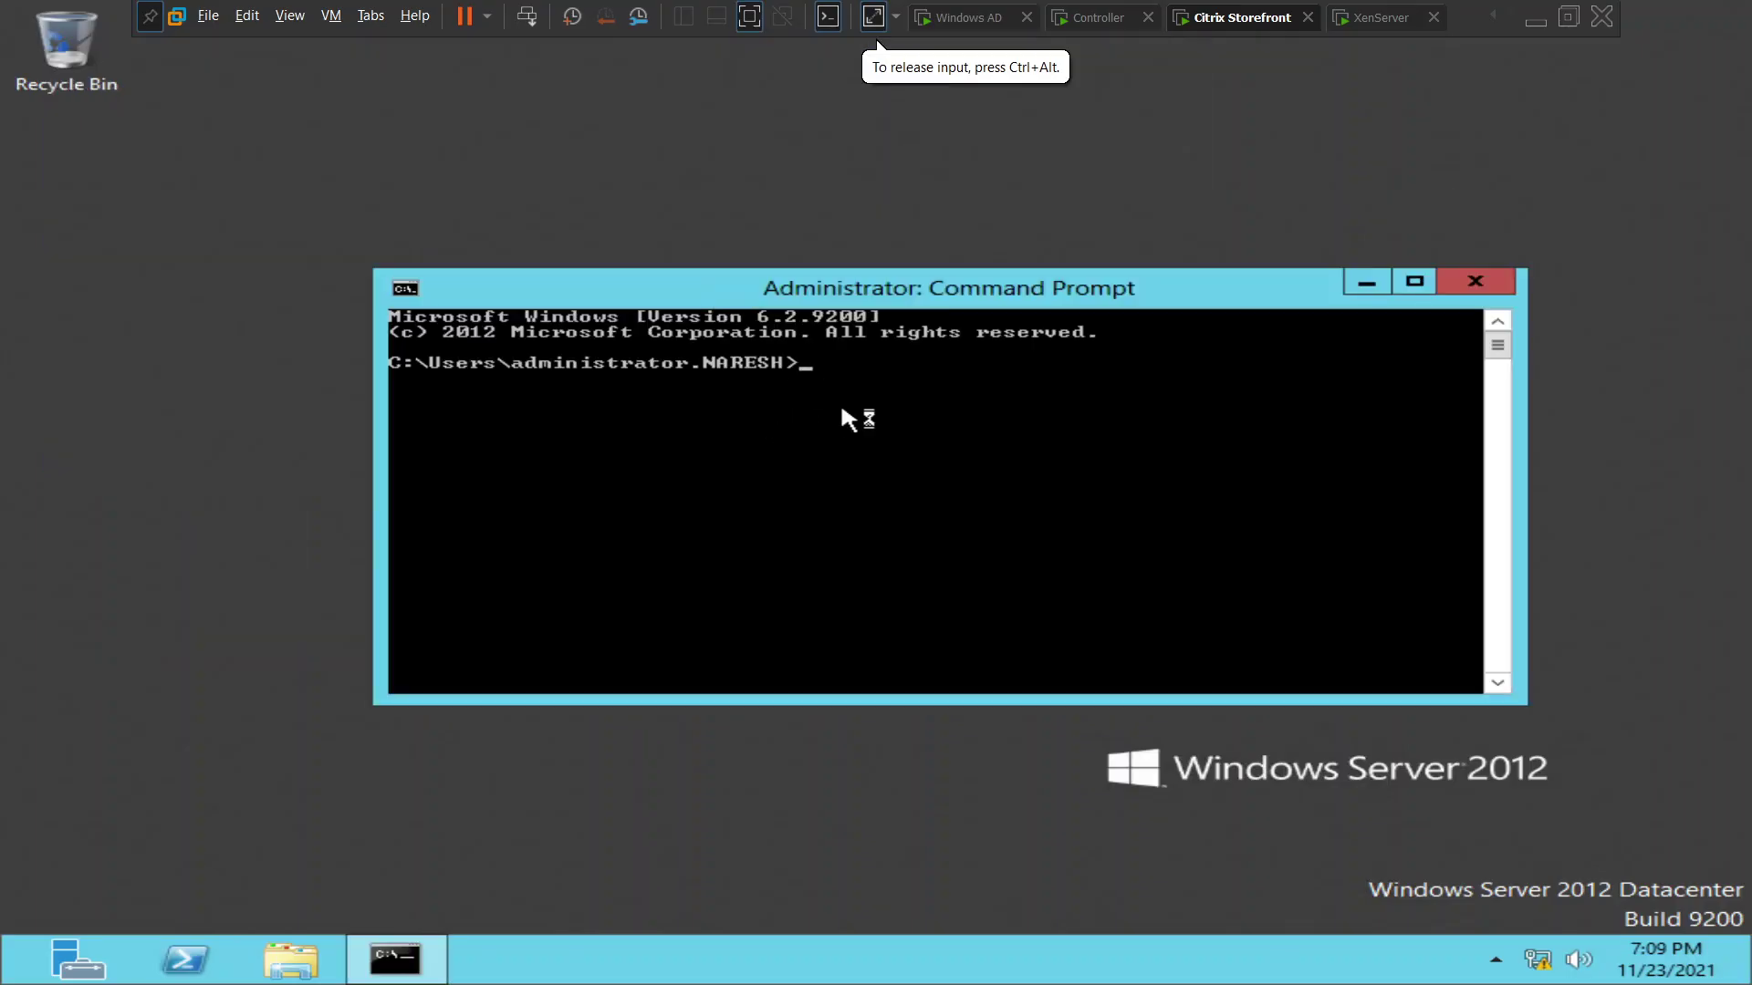
text(ping )
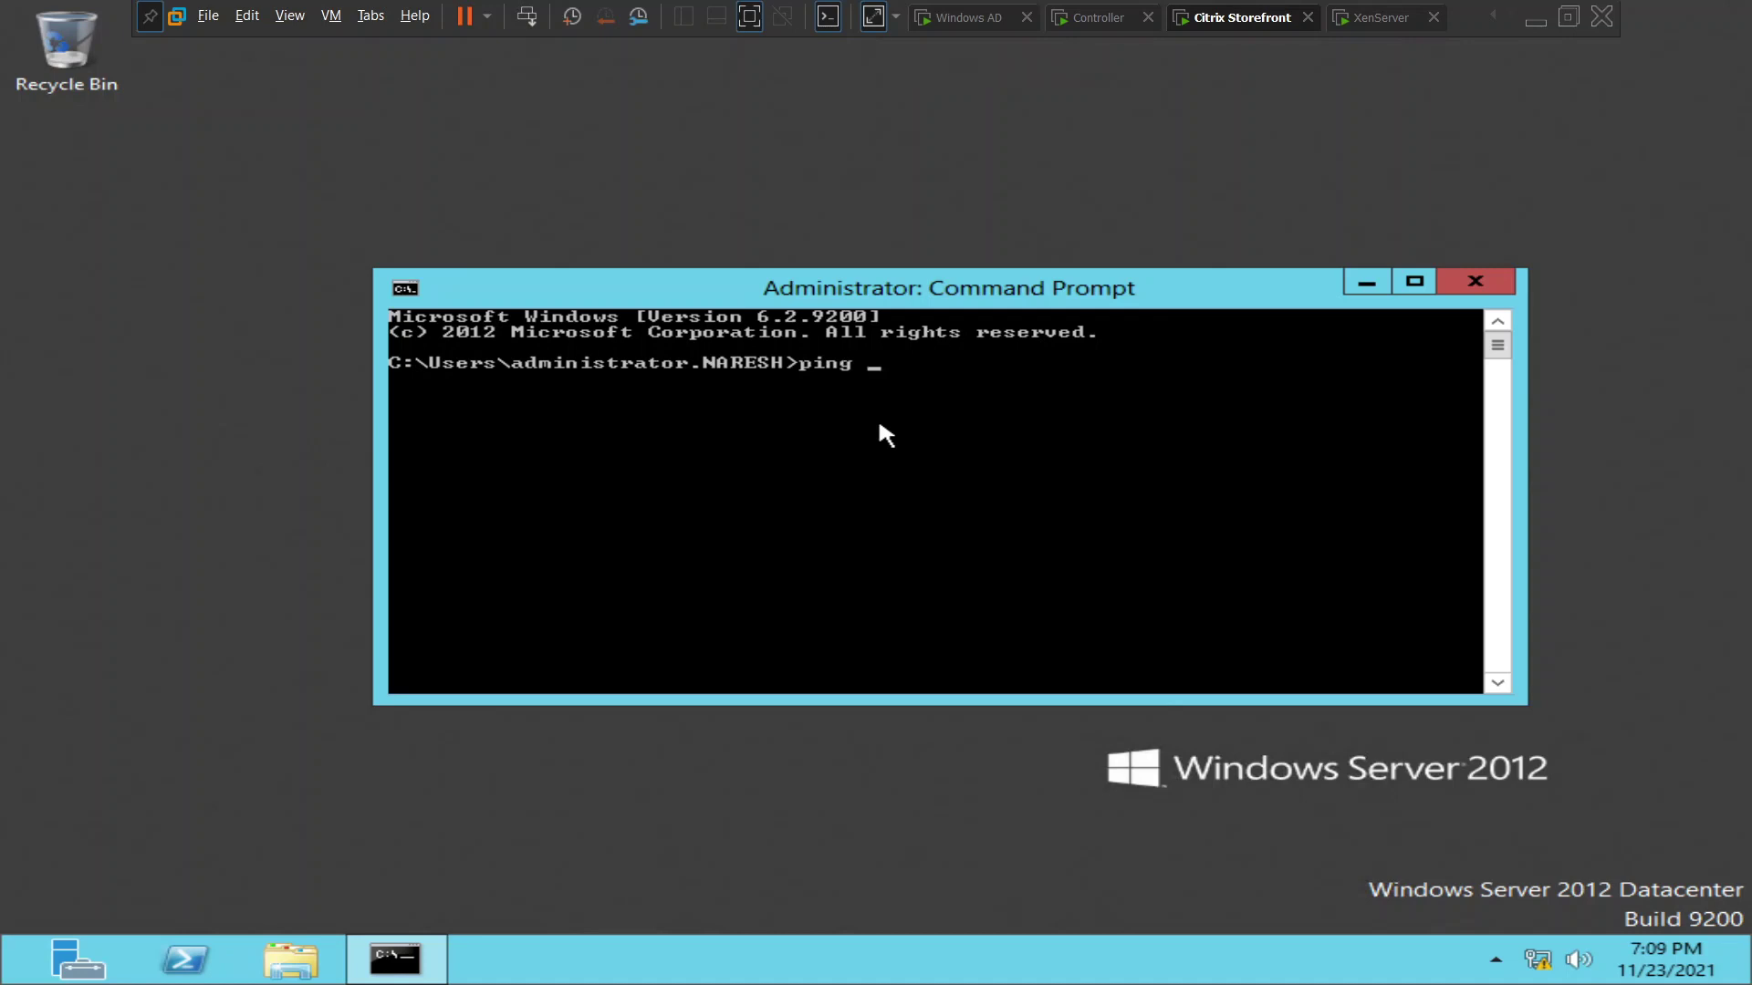
text(controller.nare)
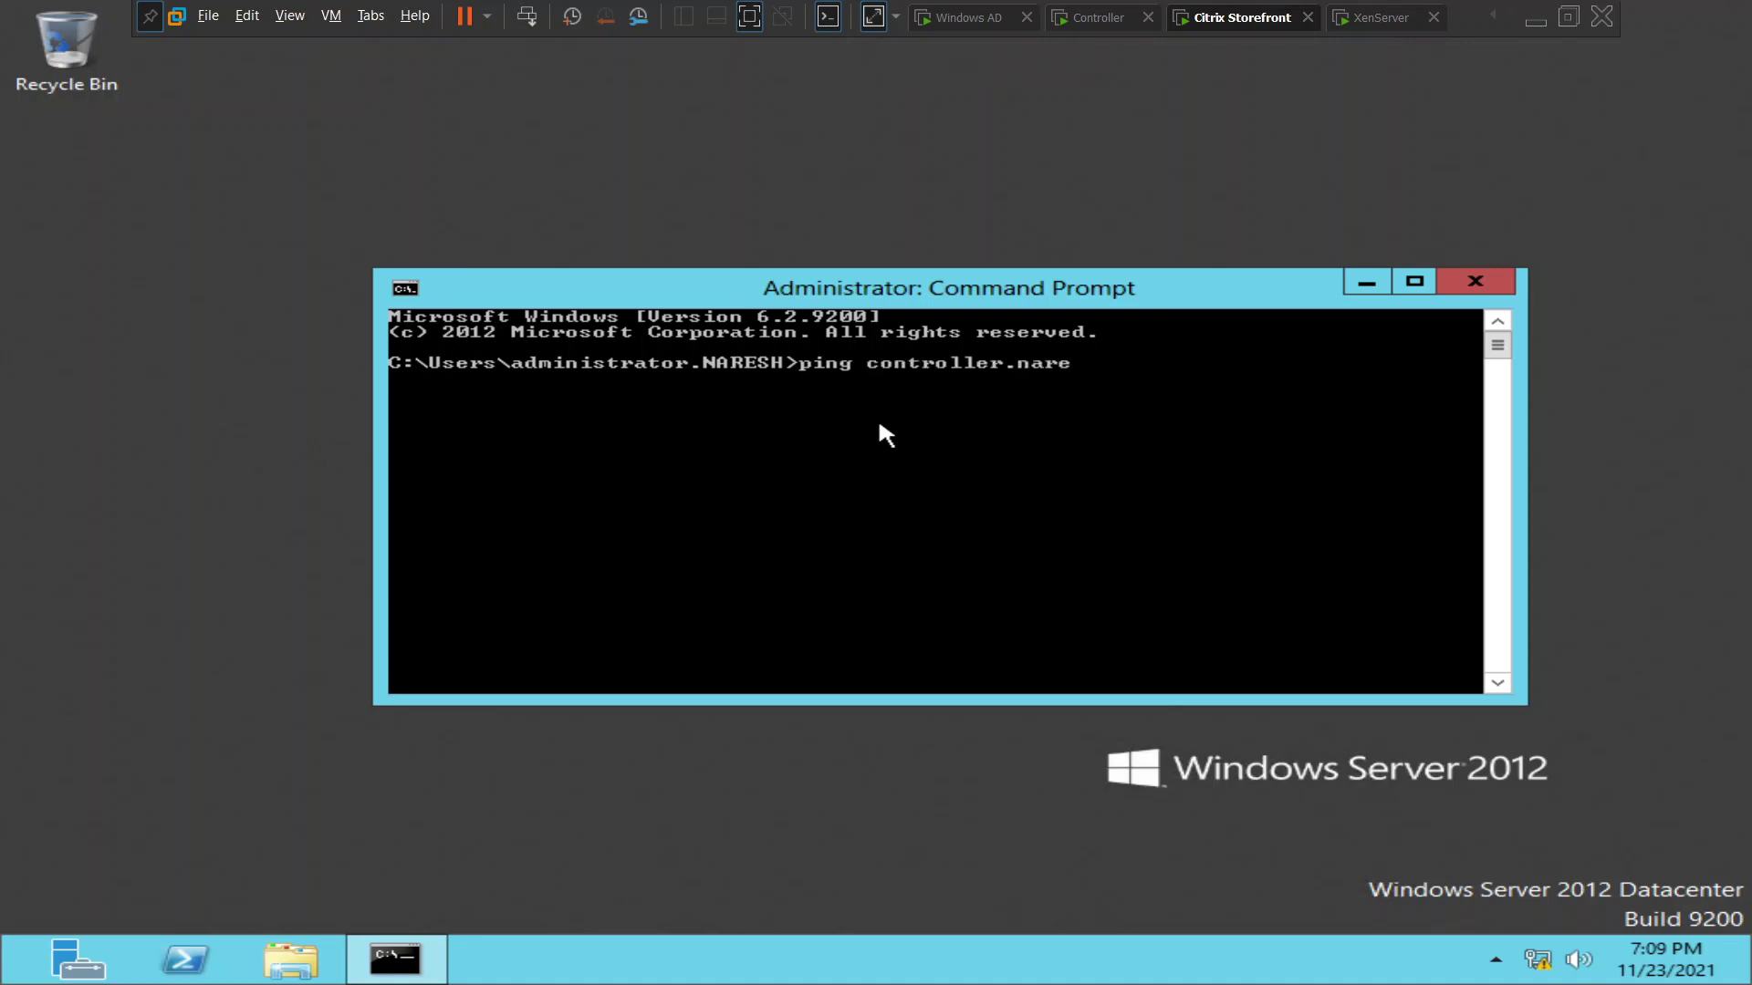
text(sh.com)
text( -t)
key(Return)
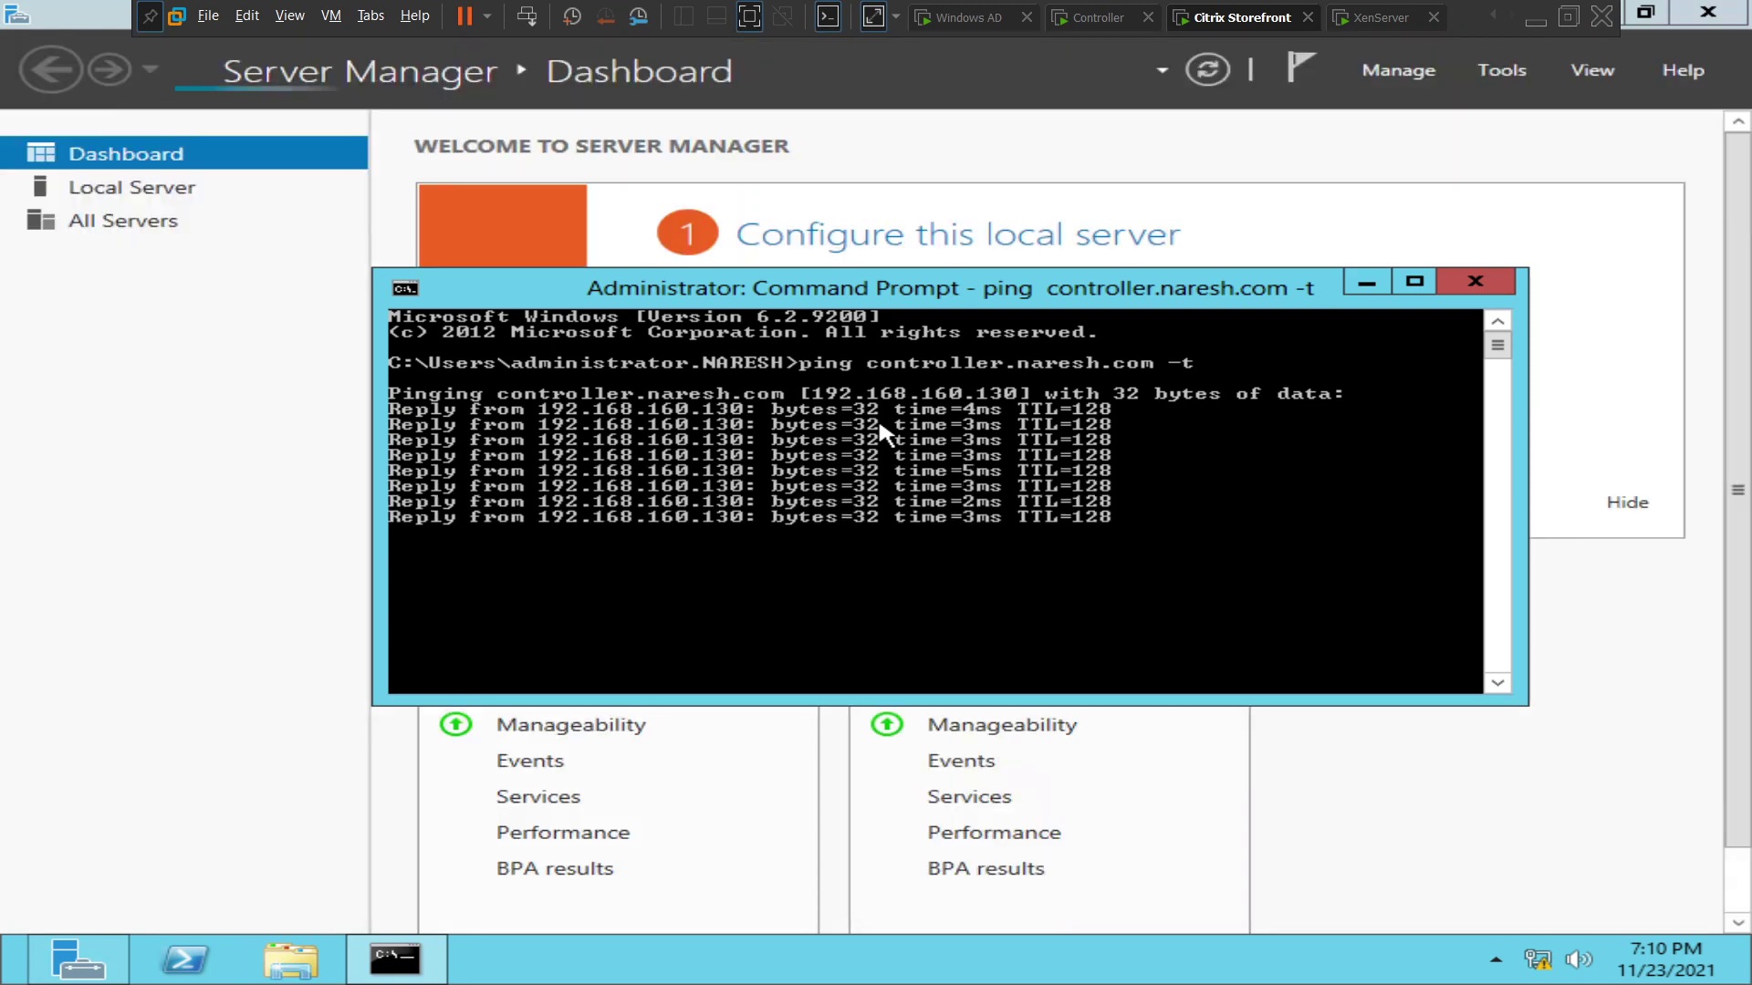
On the Controller VM, open Command Prompt via the cmd app search
click(1087, 22)
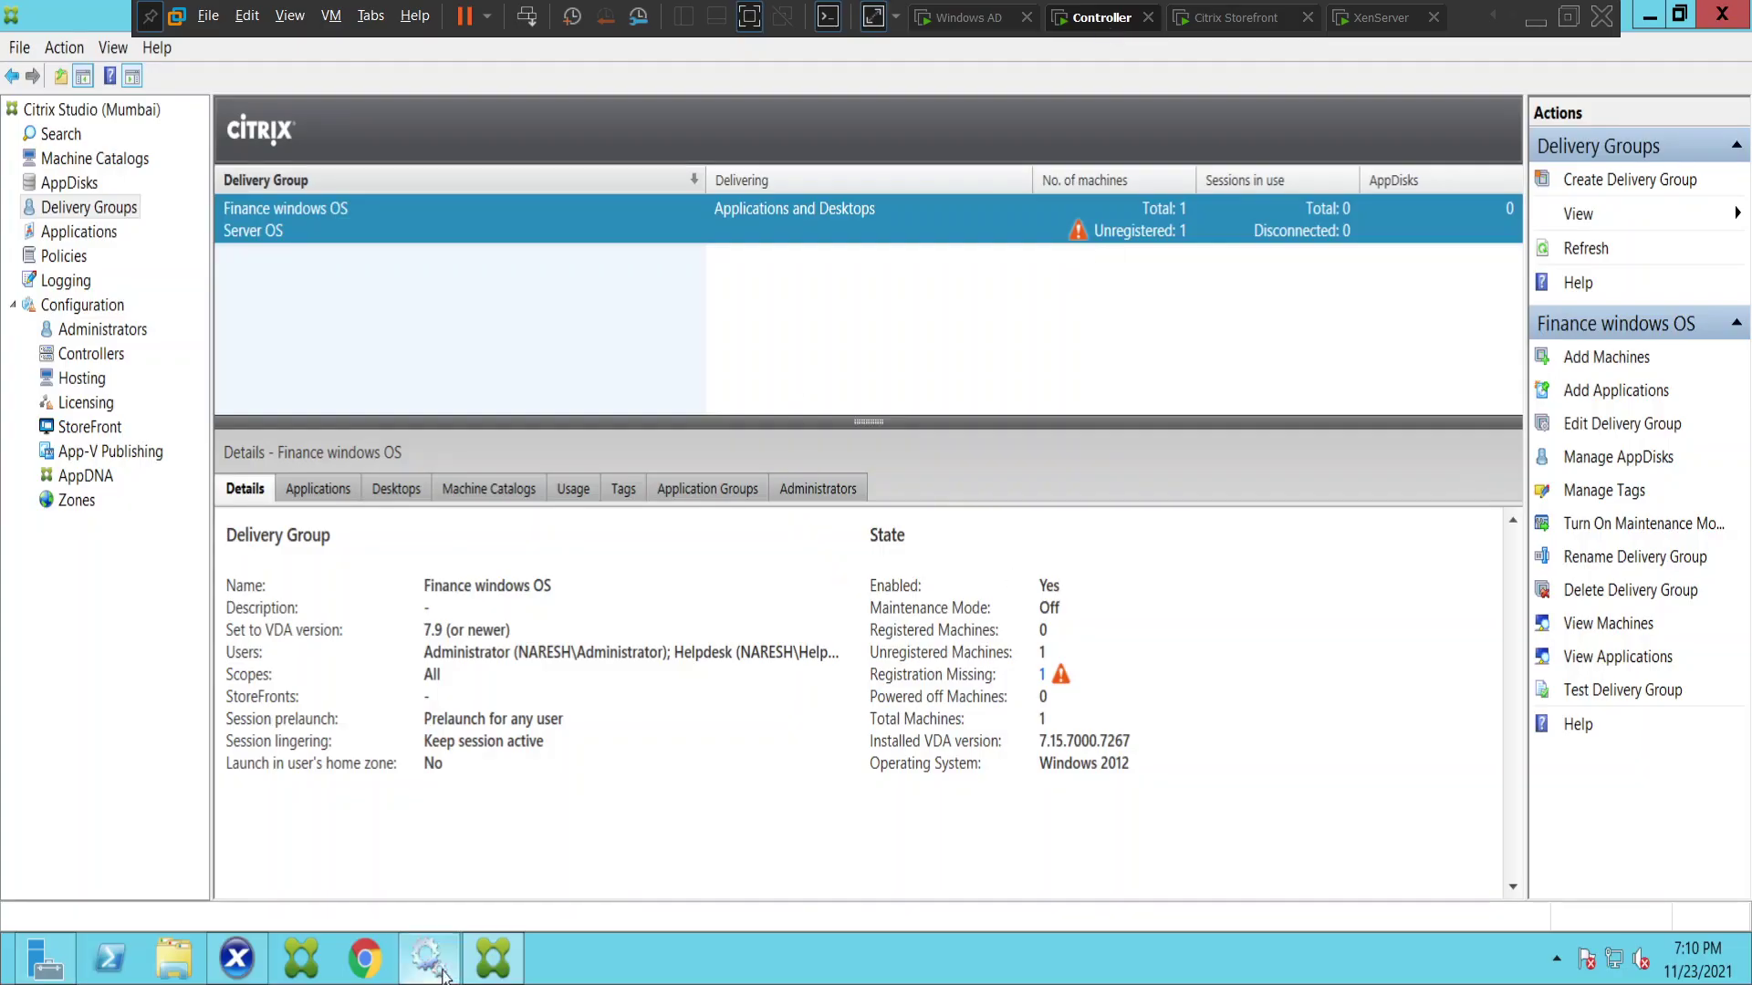
mouse_move(1744, 976)
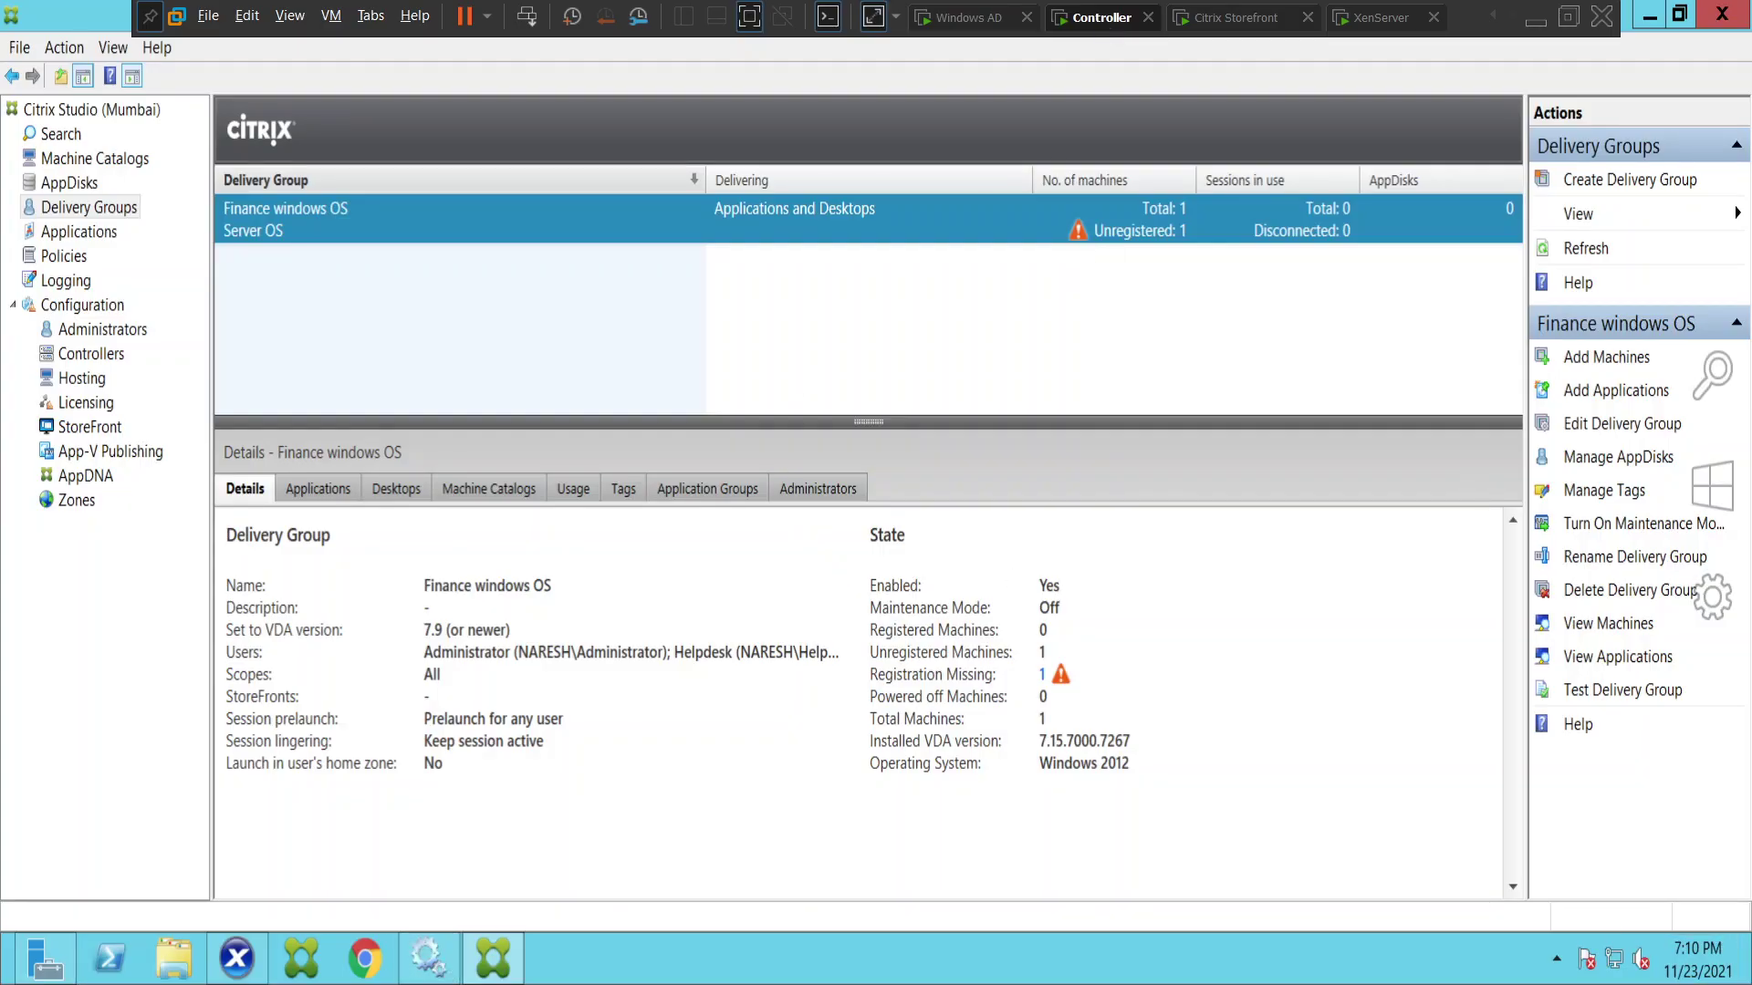
click(1716, 383)
text(cmd)
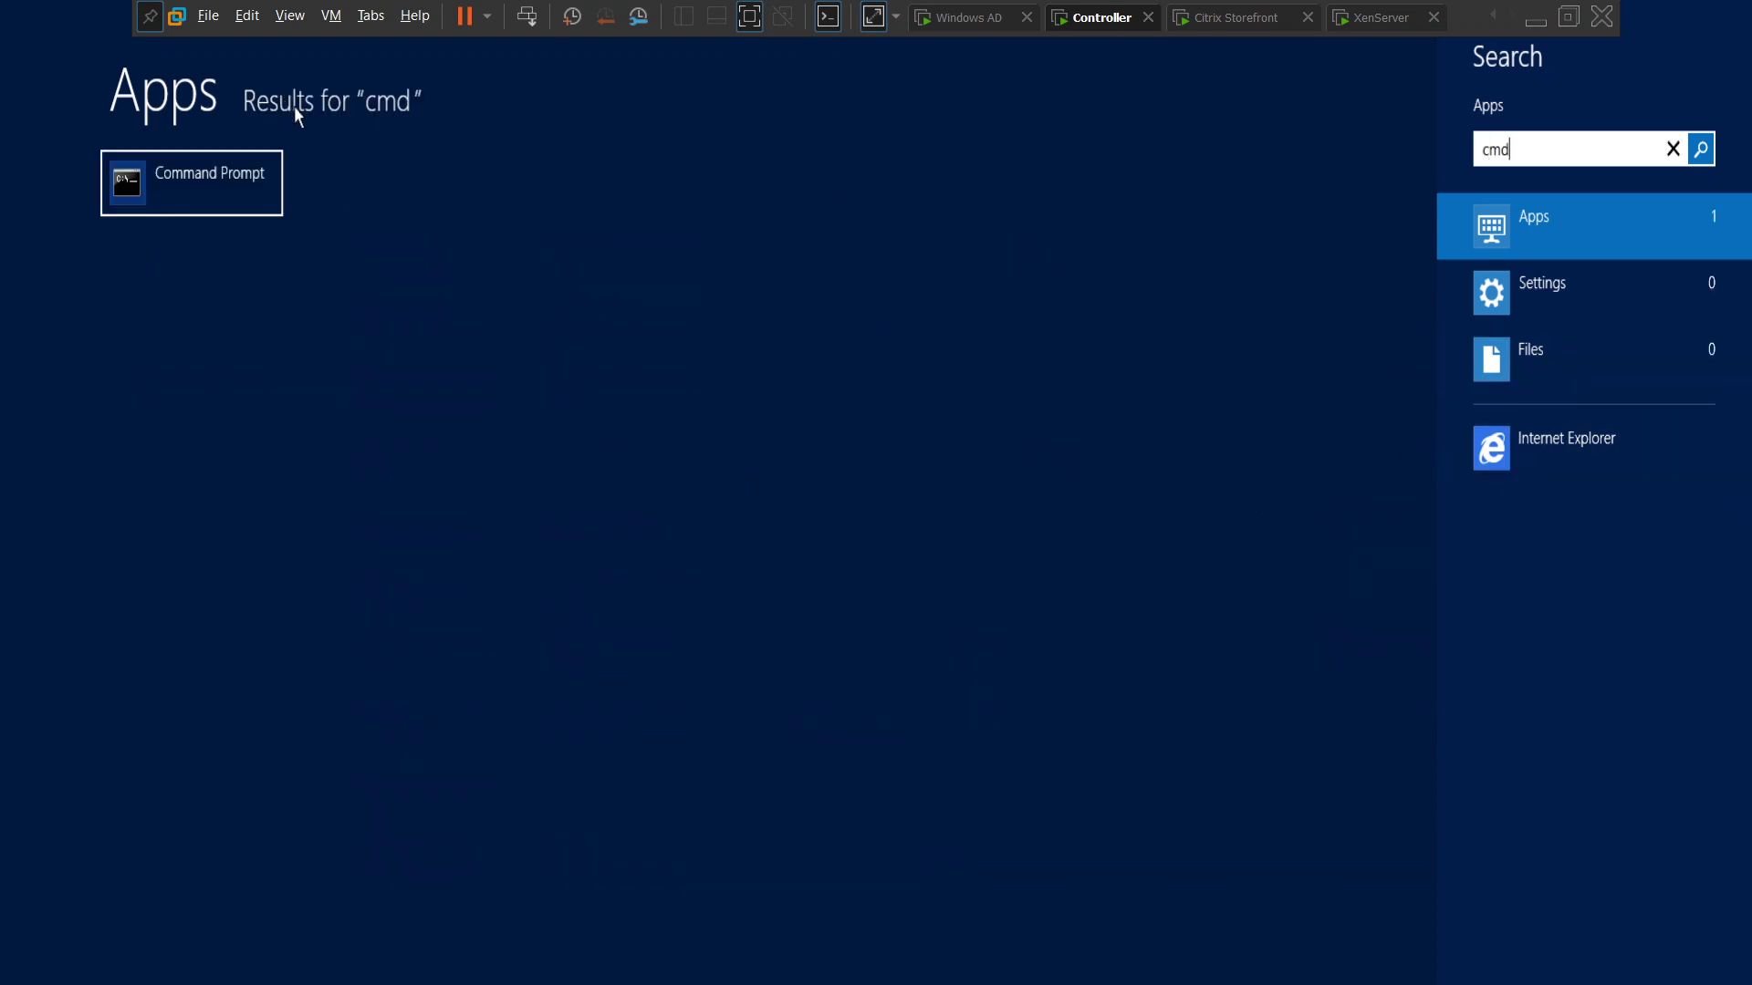
click(254, 175)
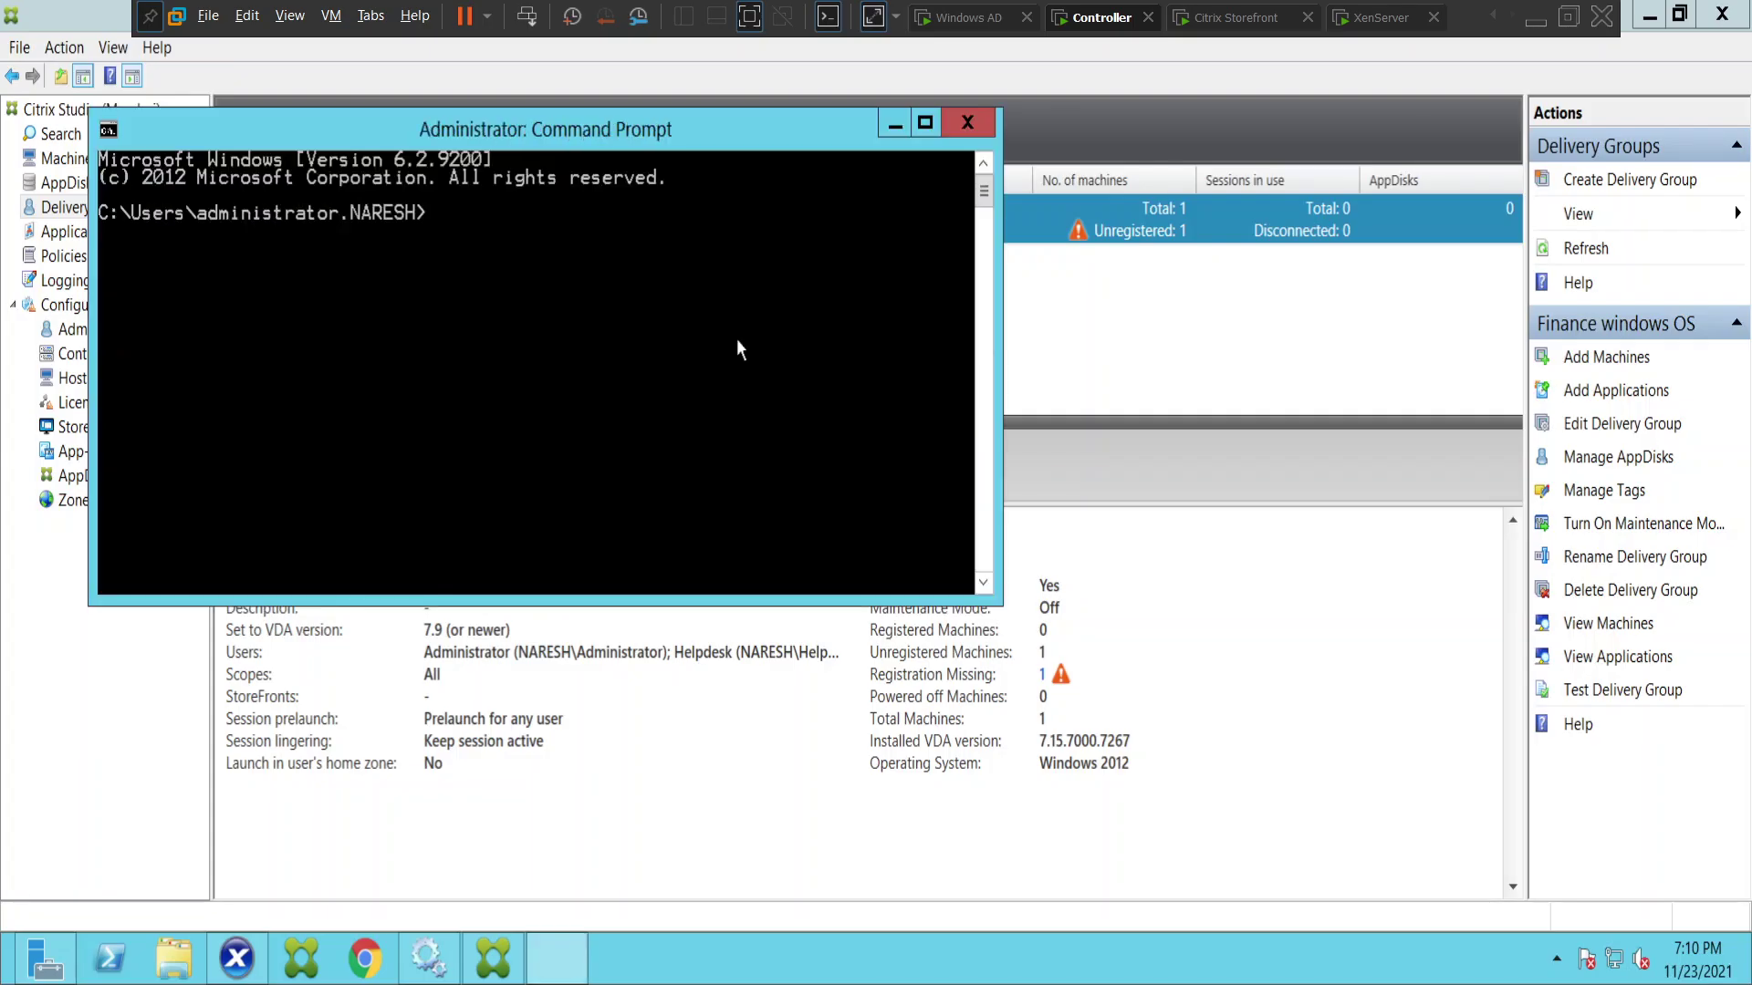
Run 'ping vdi03.naresh.com -t', stop it with Ctrl+C once unreachable, and begin another ping
text(ping v)
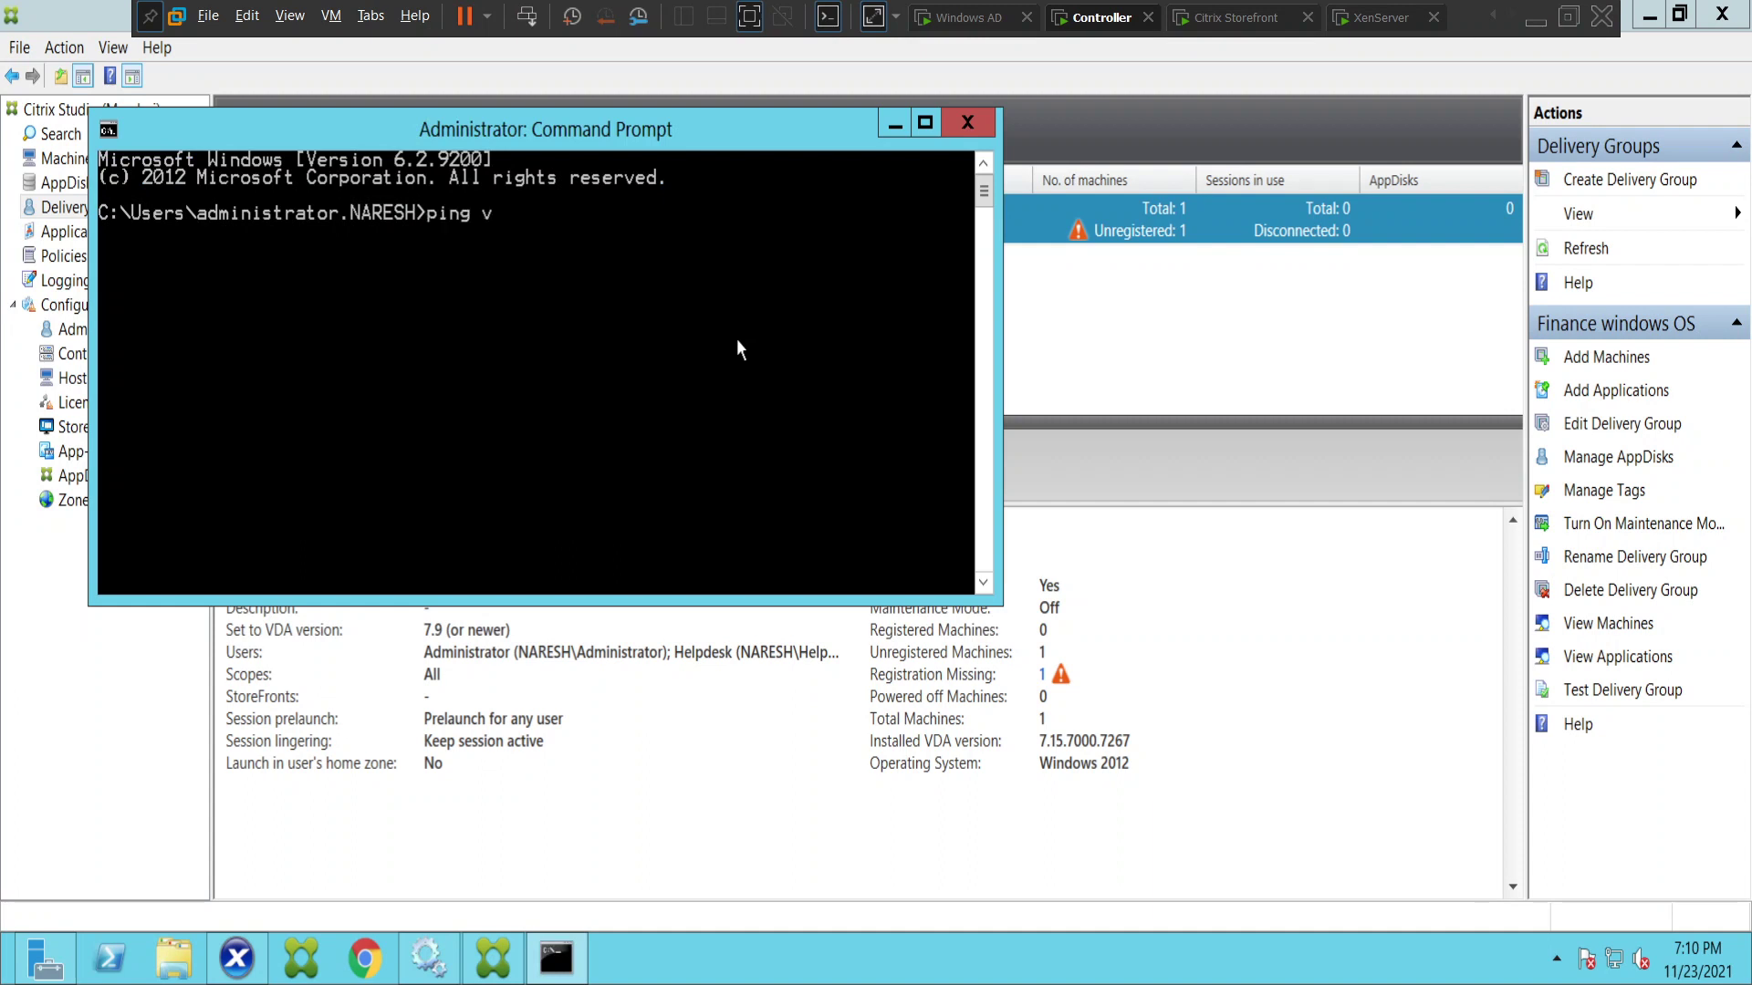
text(di03.naresh.com -t)
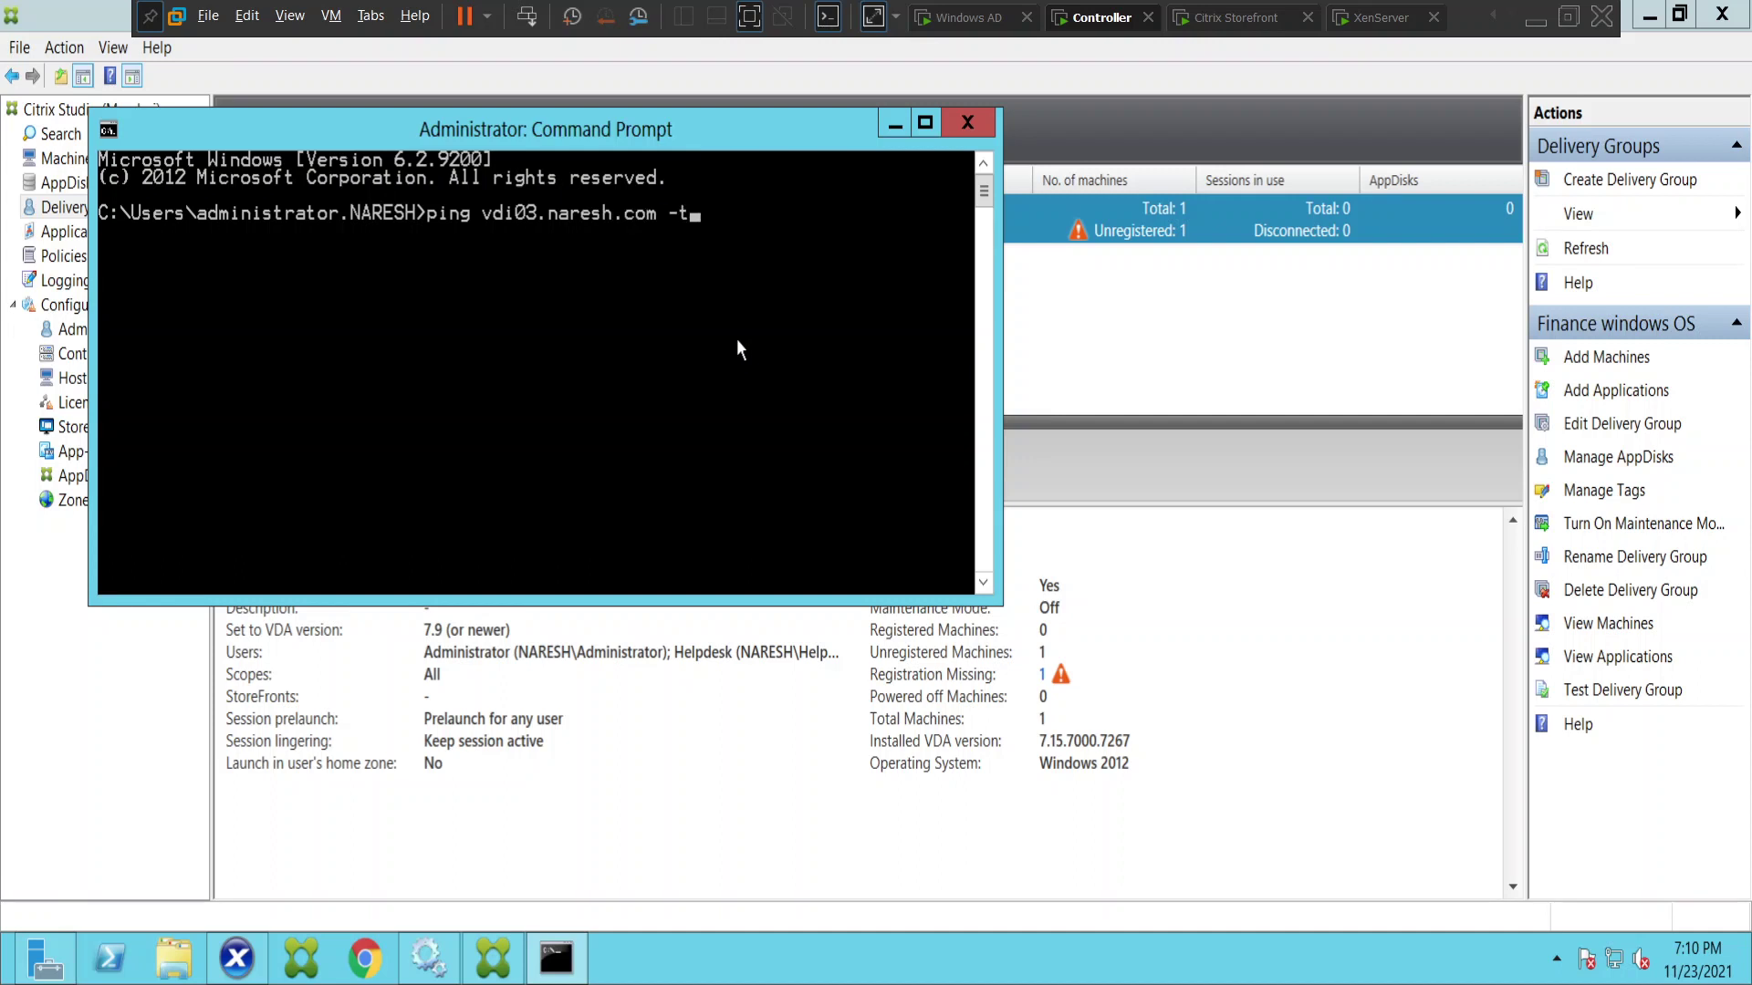
key(Return)
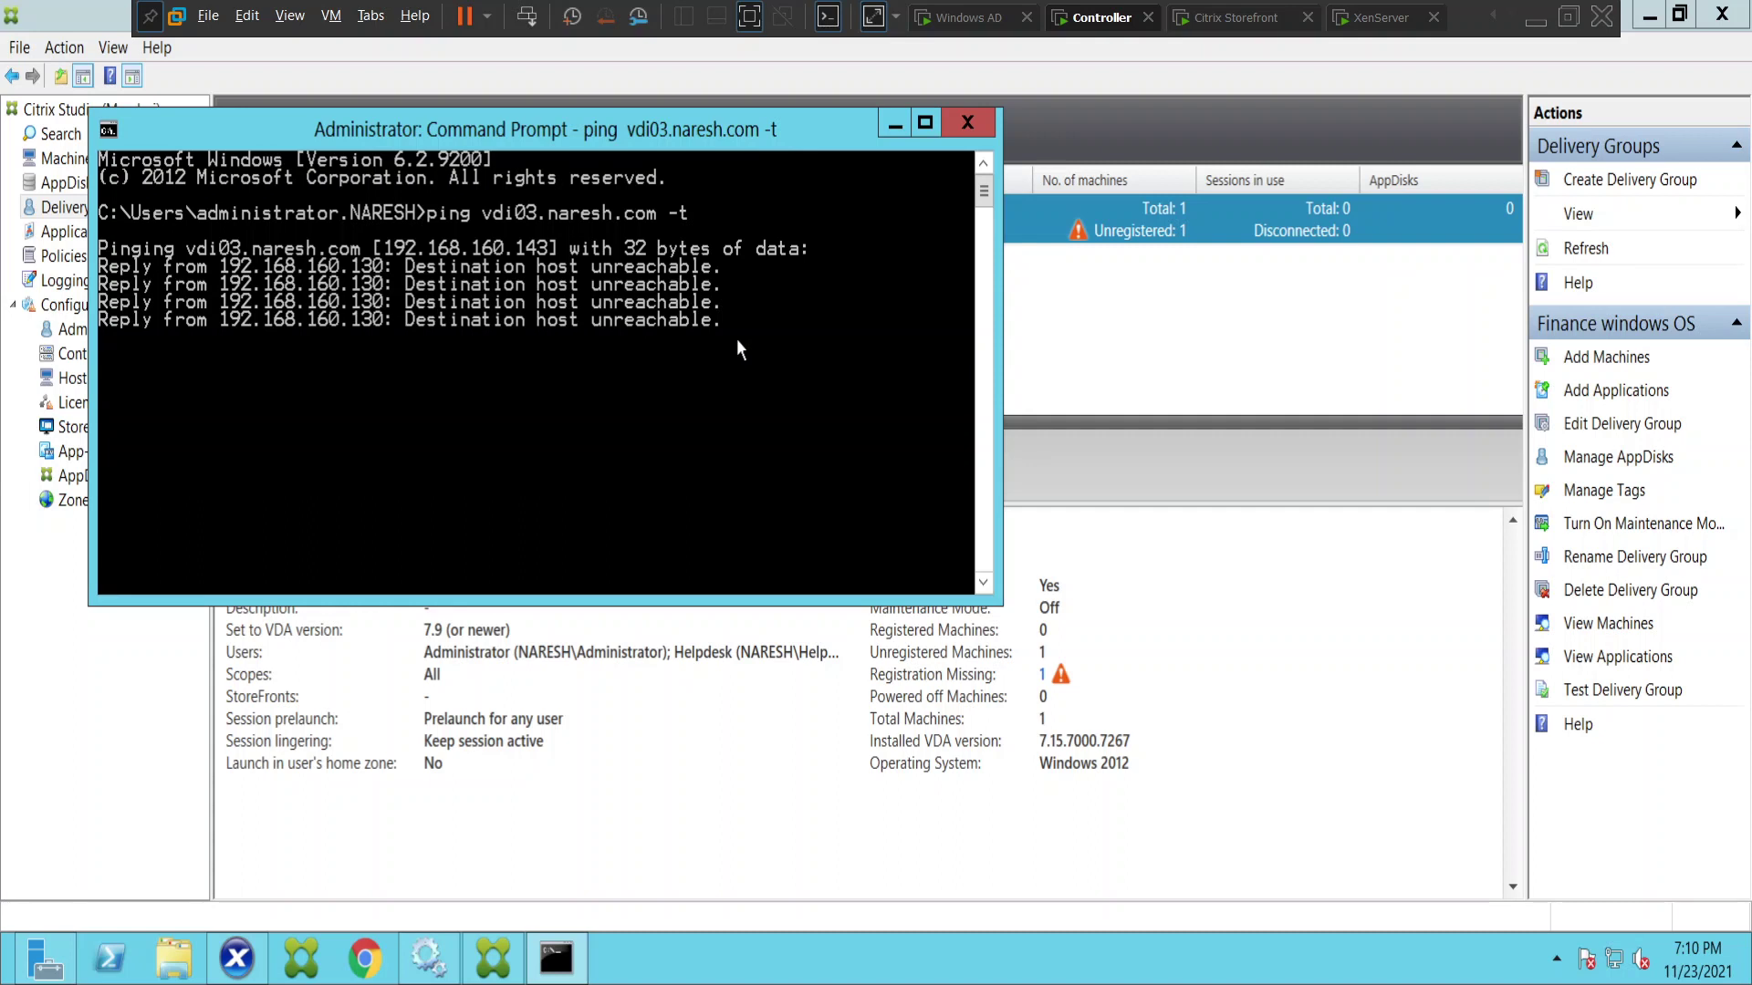
key(ctrl+c)
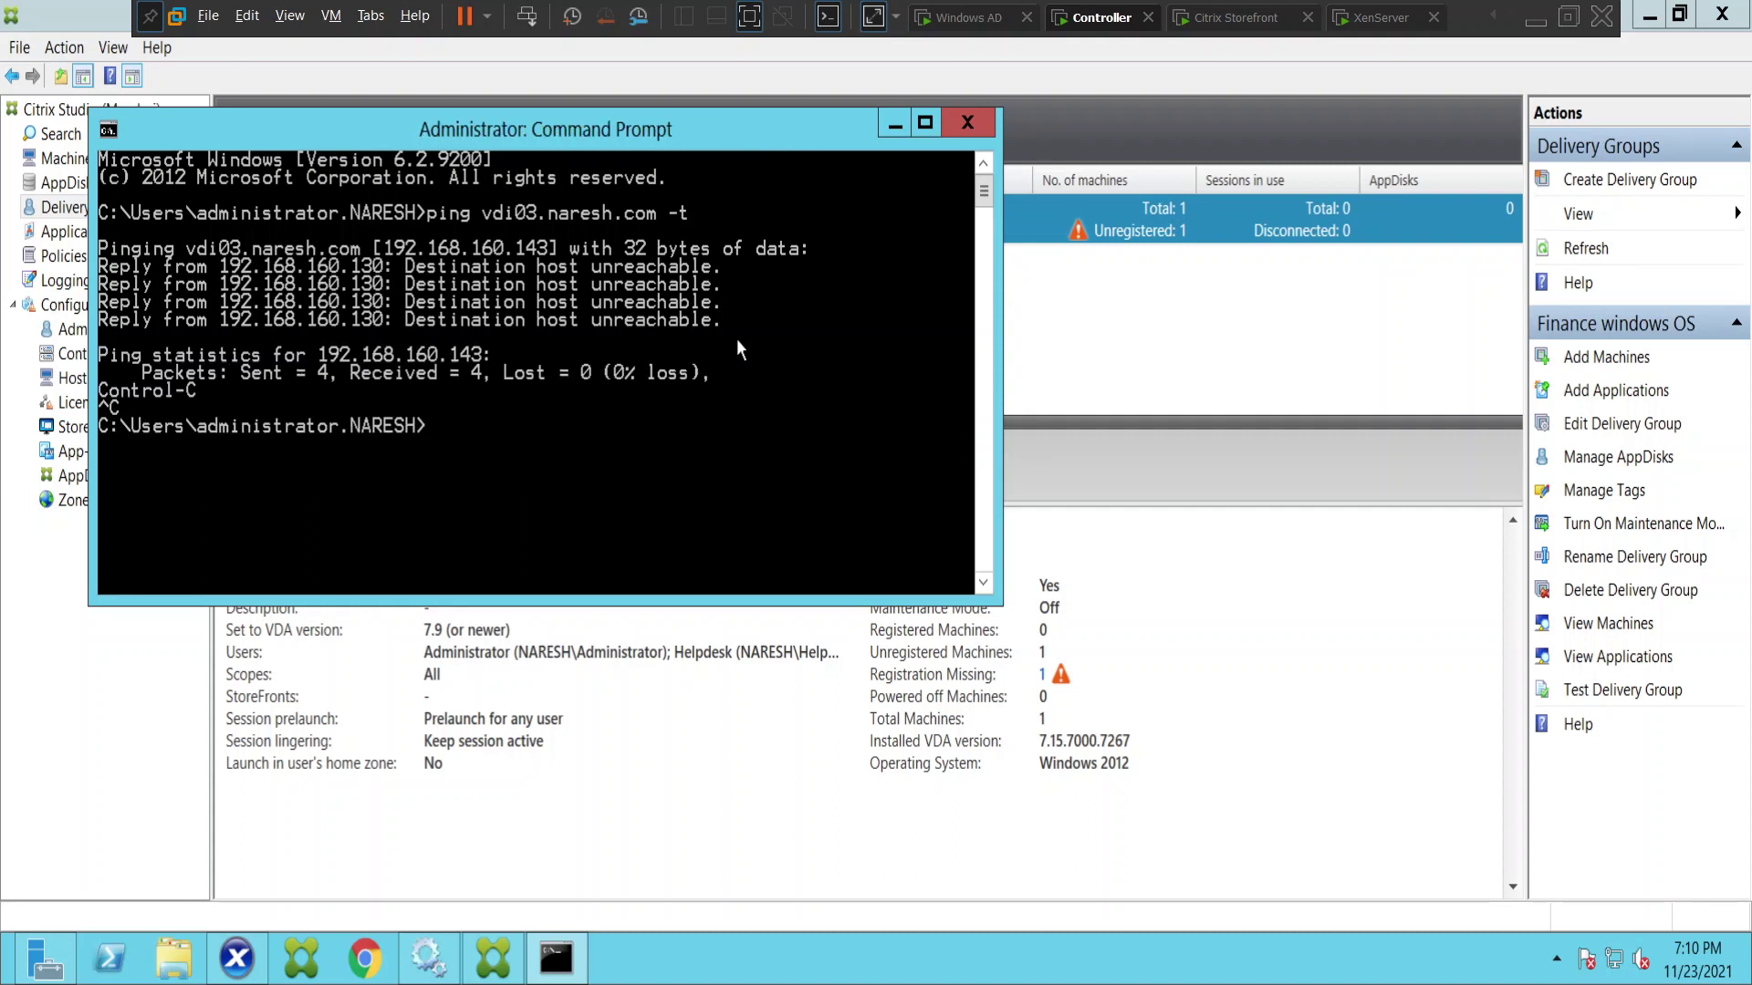
text(ping)
On the StoreFront server, stop the running ping and run ipconfig to show its IP address
click(1376, 17)
click(1250, 26)
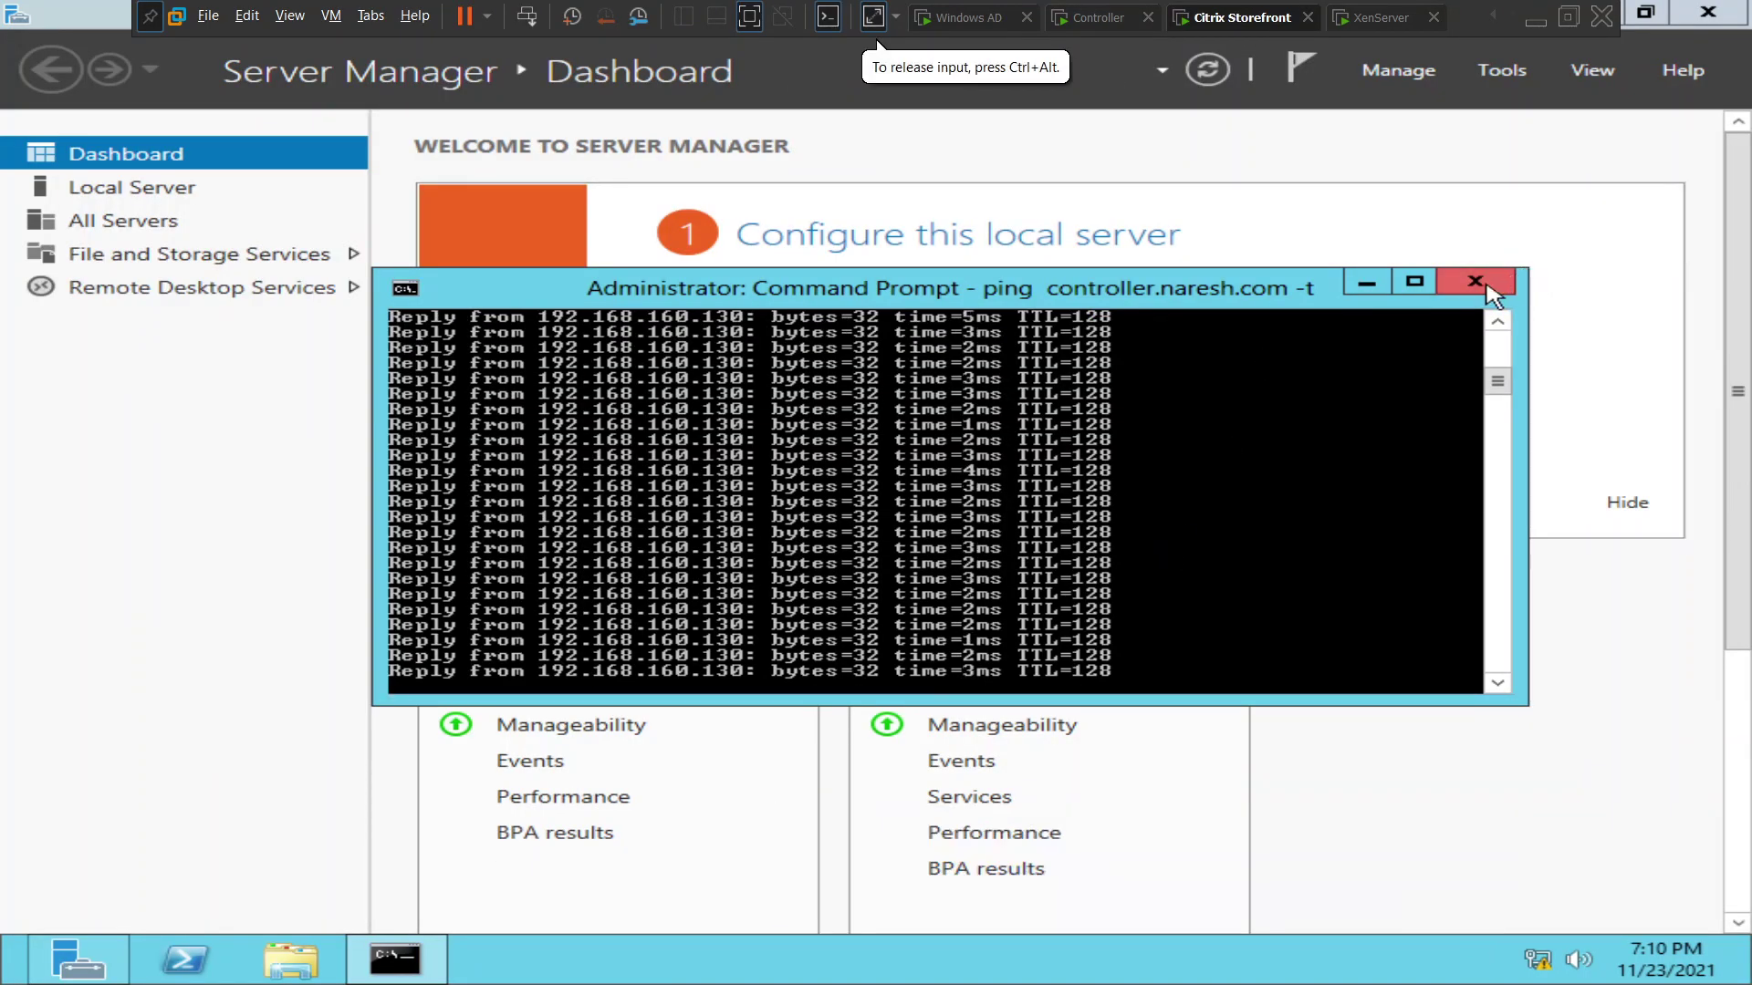
key(ctrl+c)
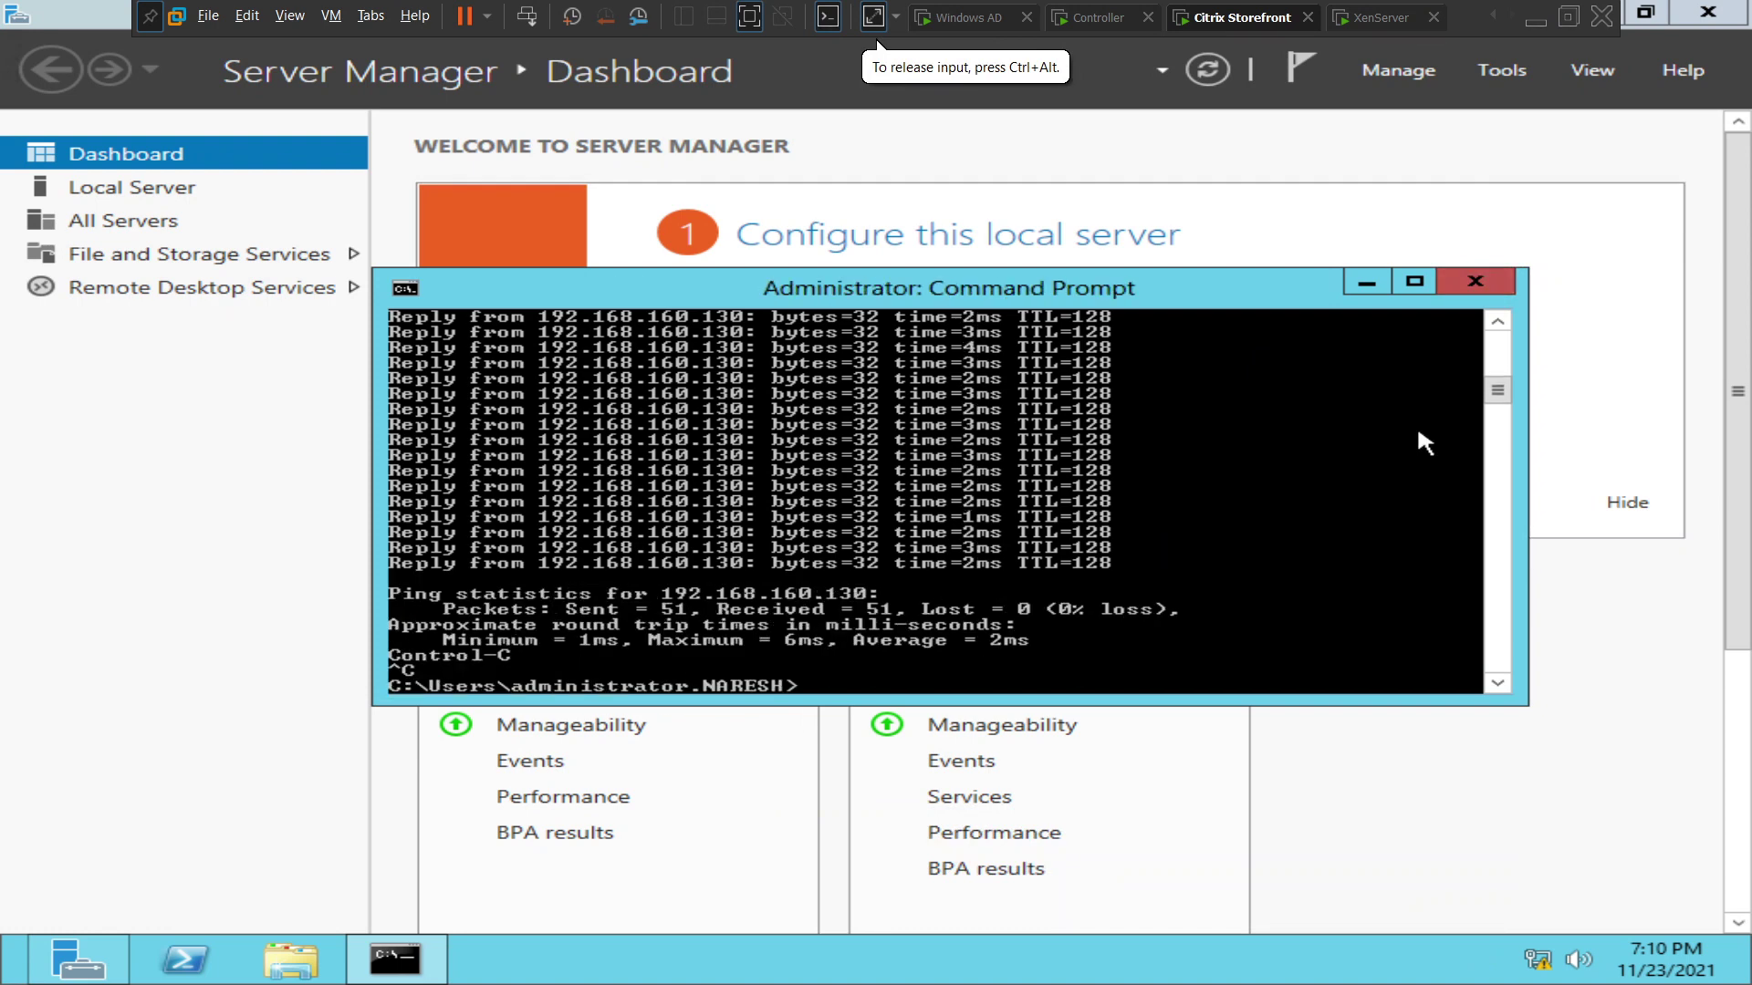
text(ipconfig)
key(Return)
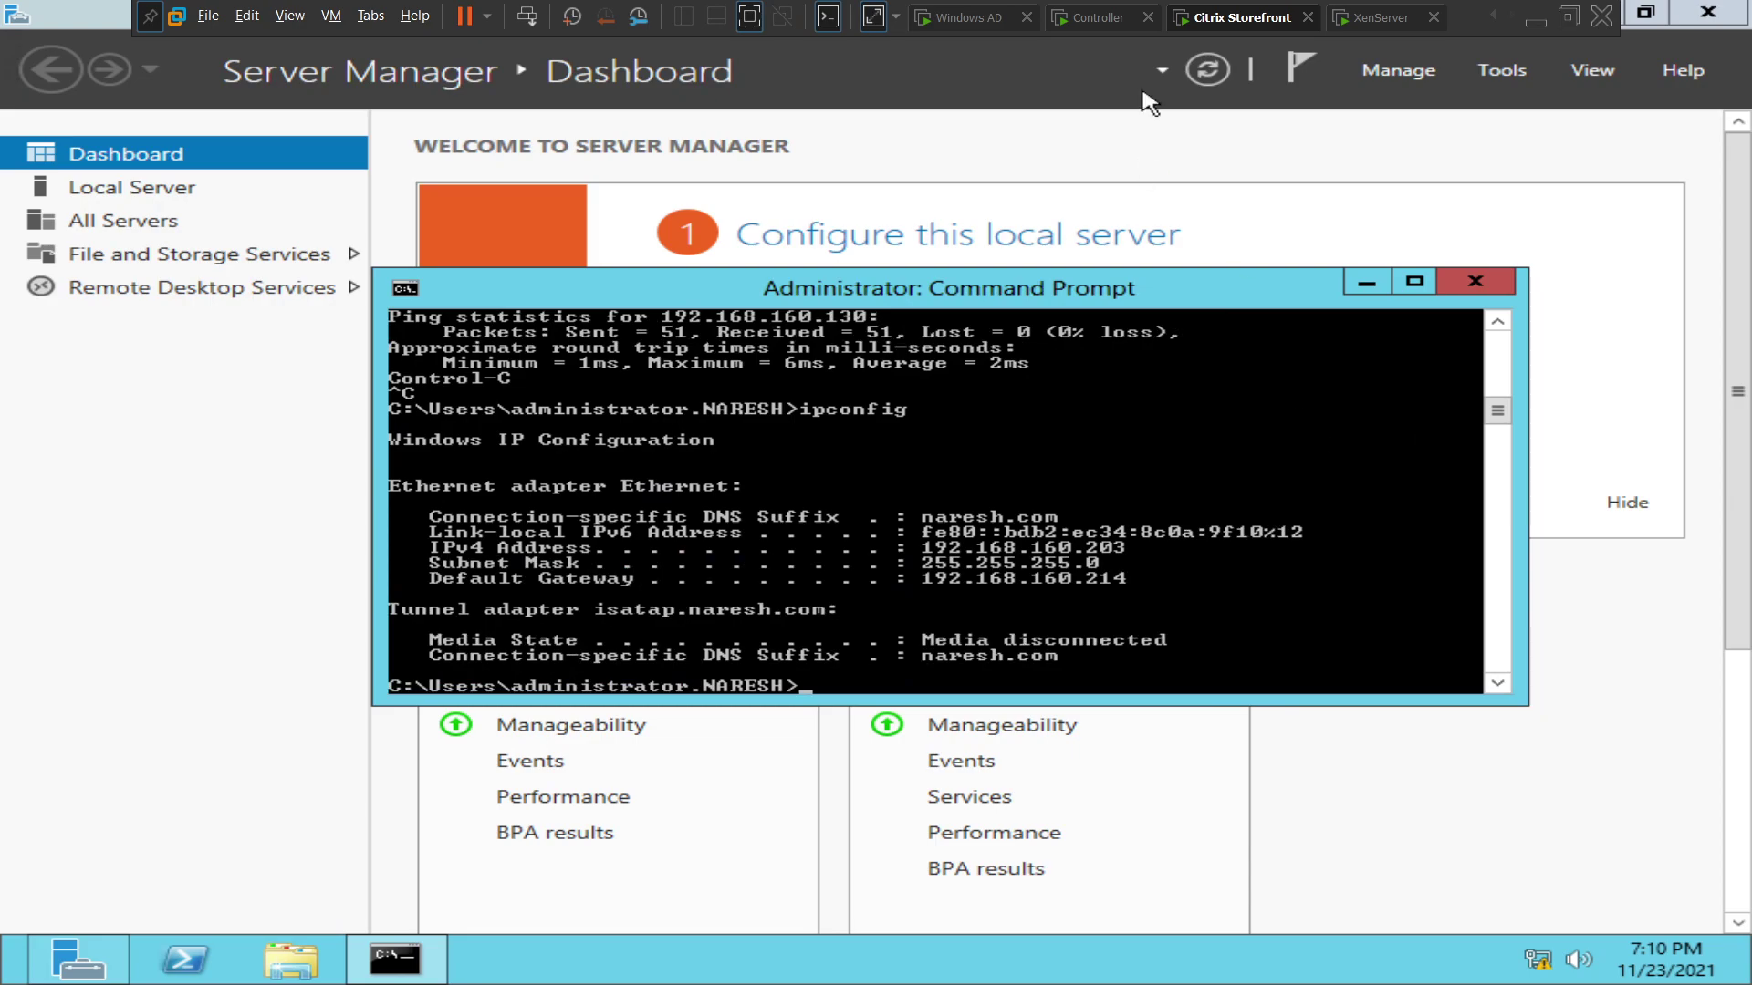
From the controller, continuously ping 192.168.160.203, then stop it and review the results
click(1115, 18)
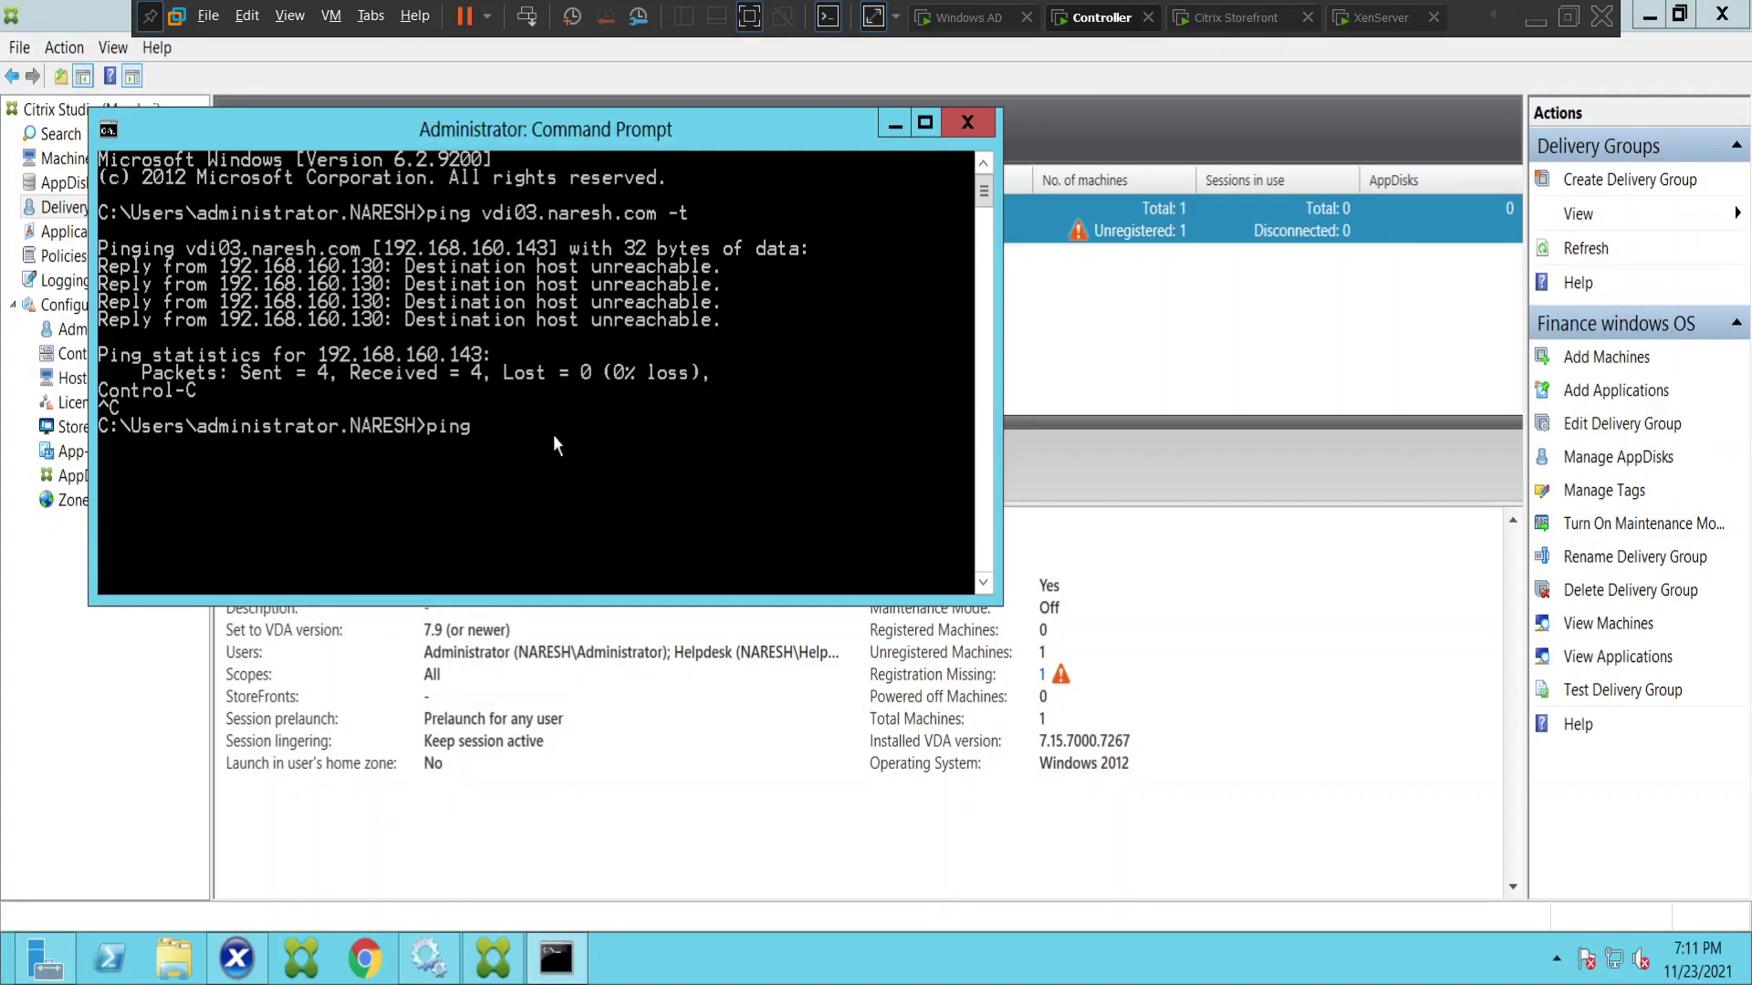
text(192.168.160.203)
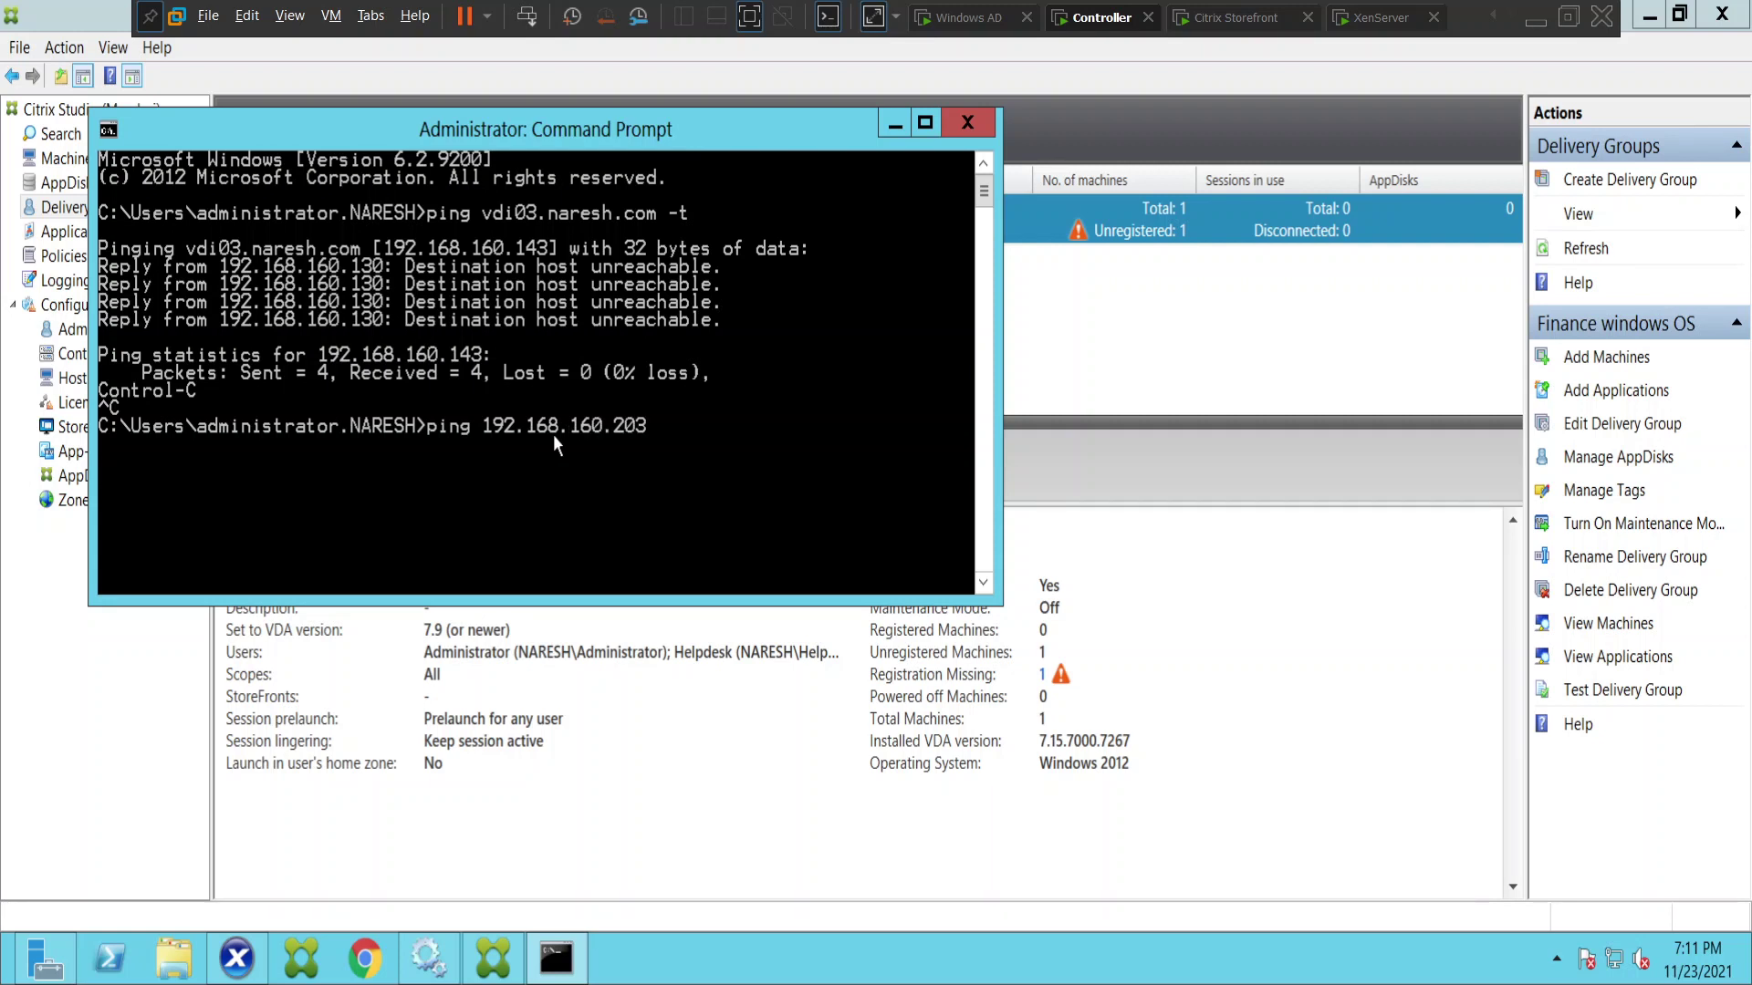
text( -t)
click(1228, 18)
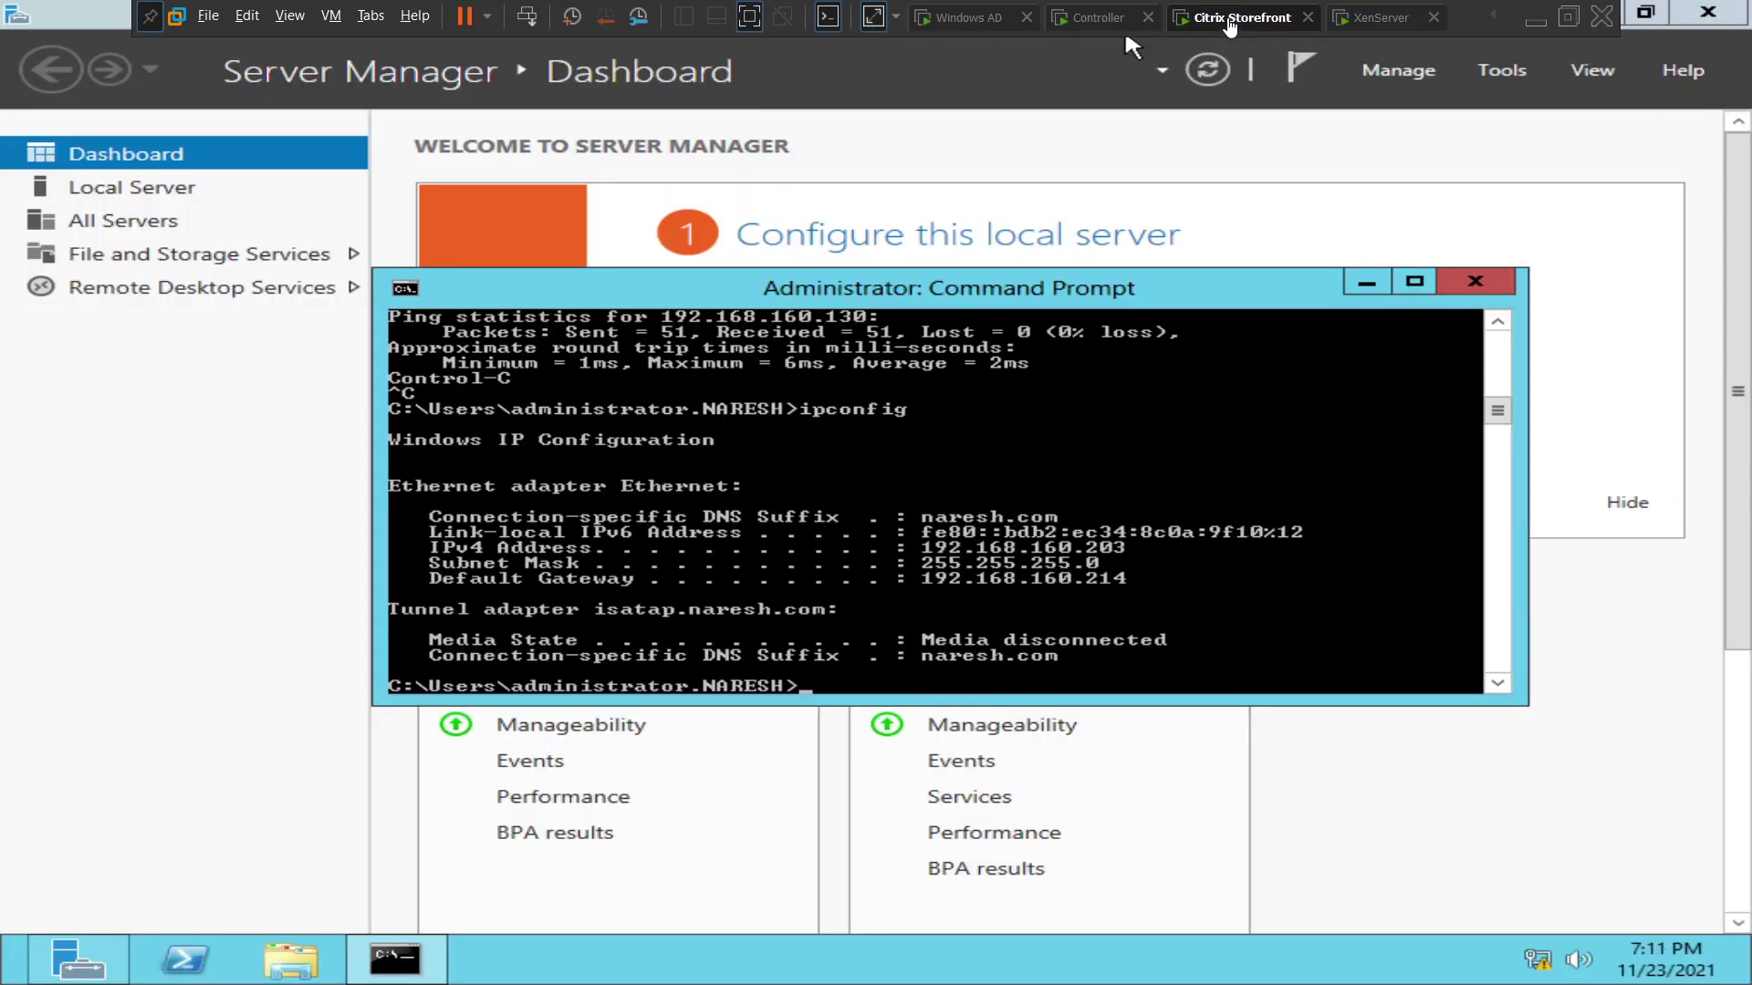
click(1098, 22)
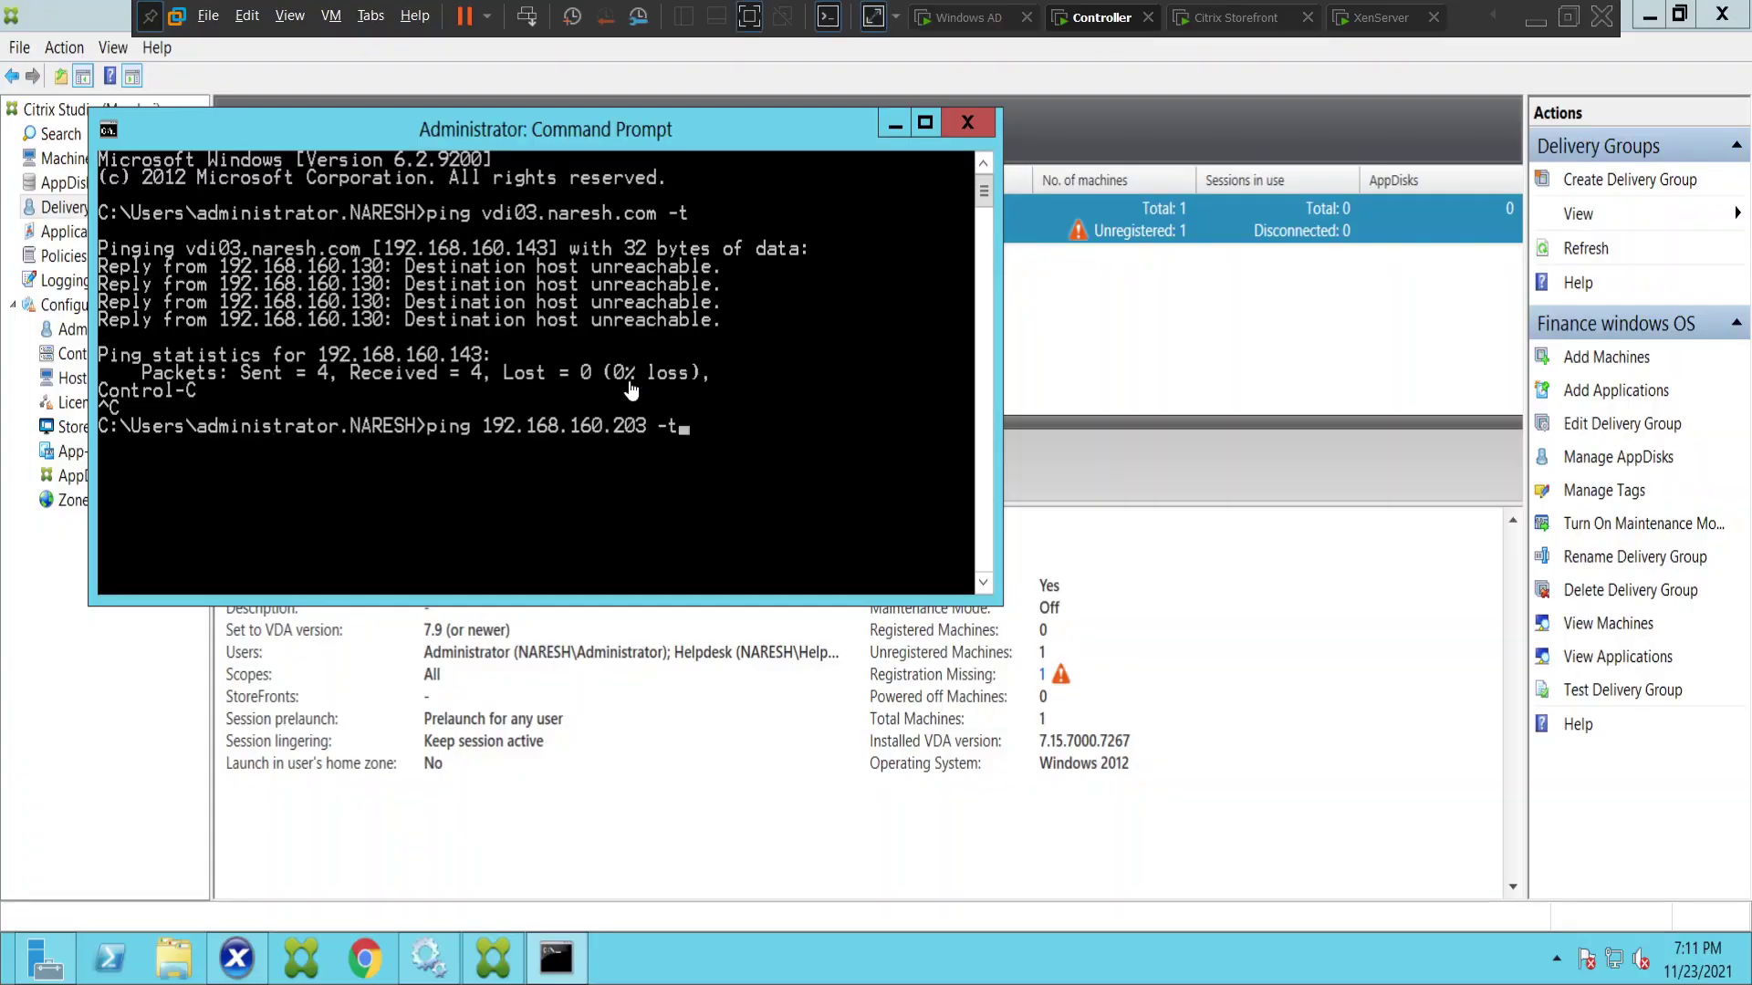
key(Return)
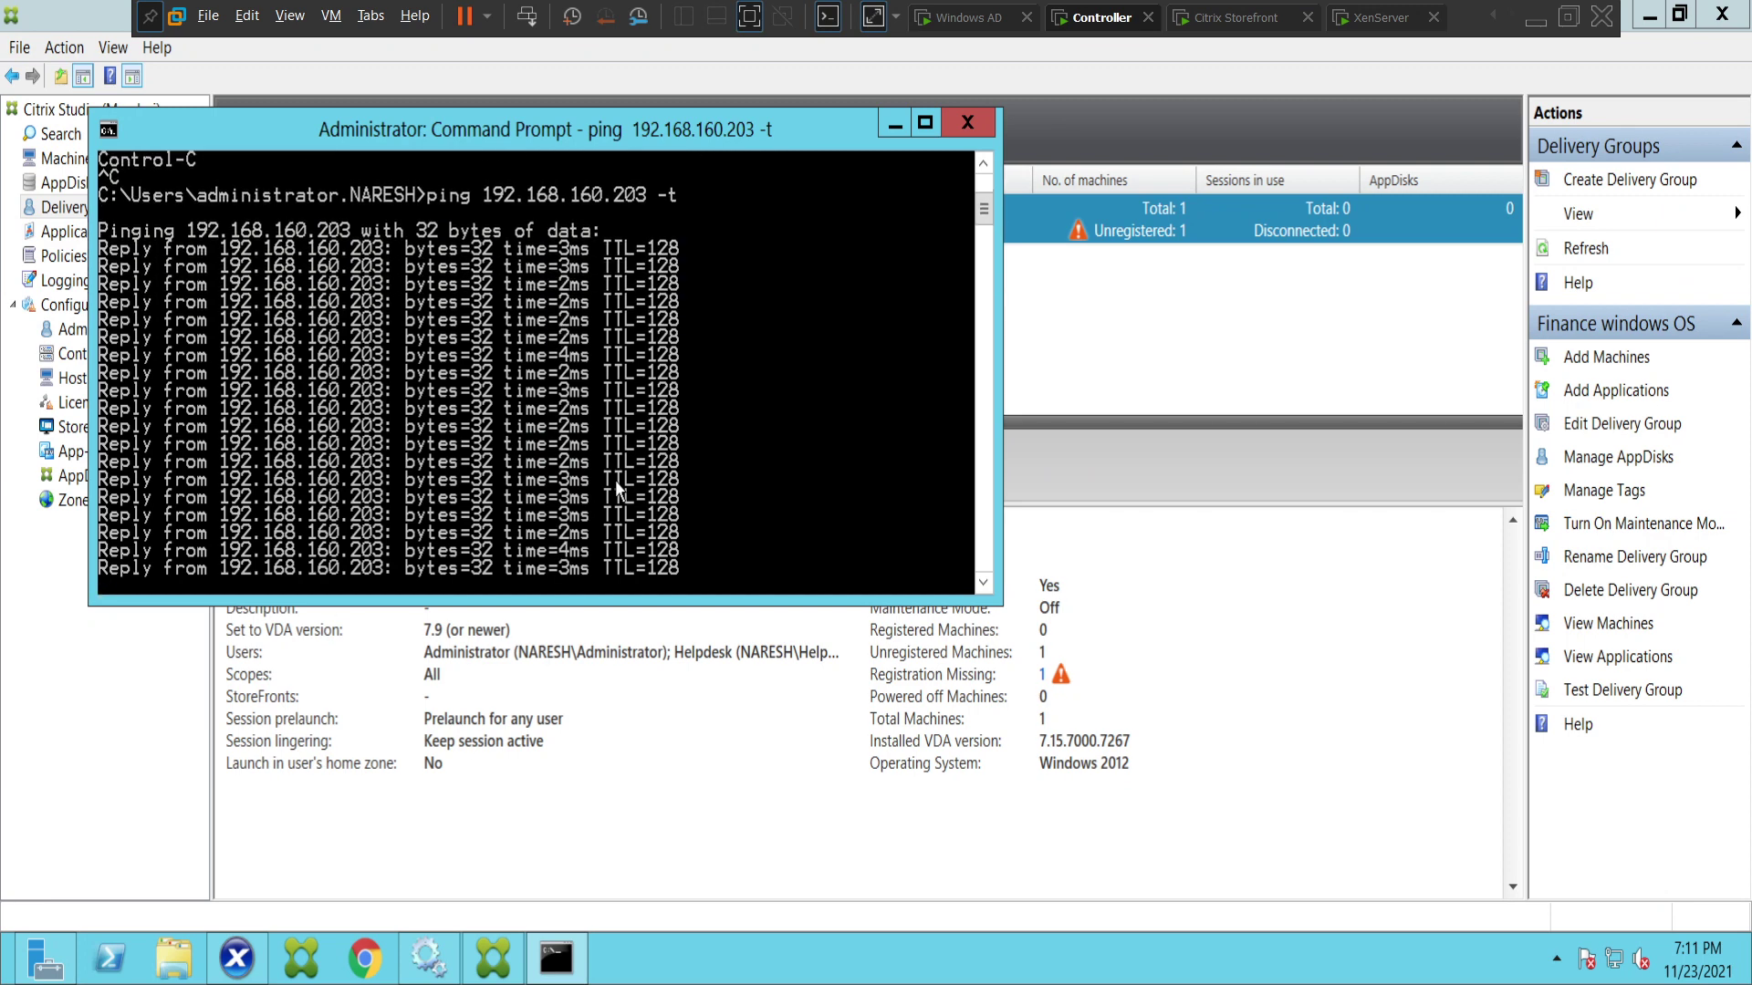
key(ctrl+c)
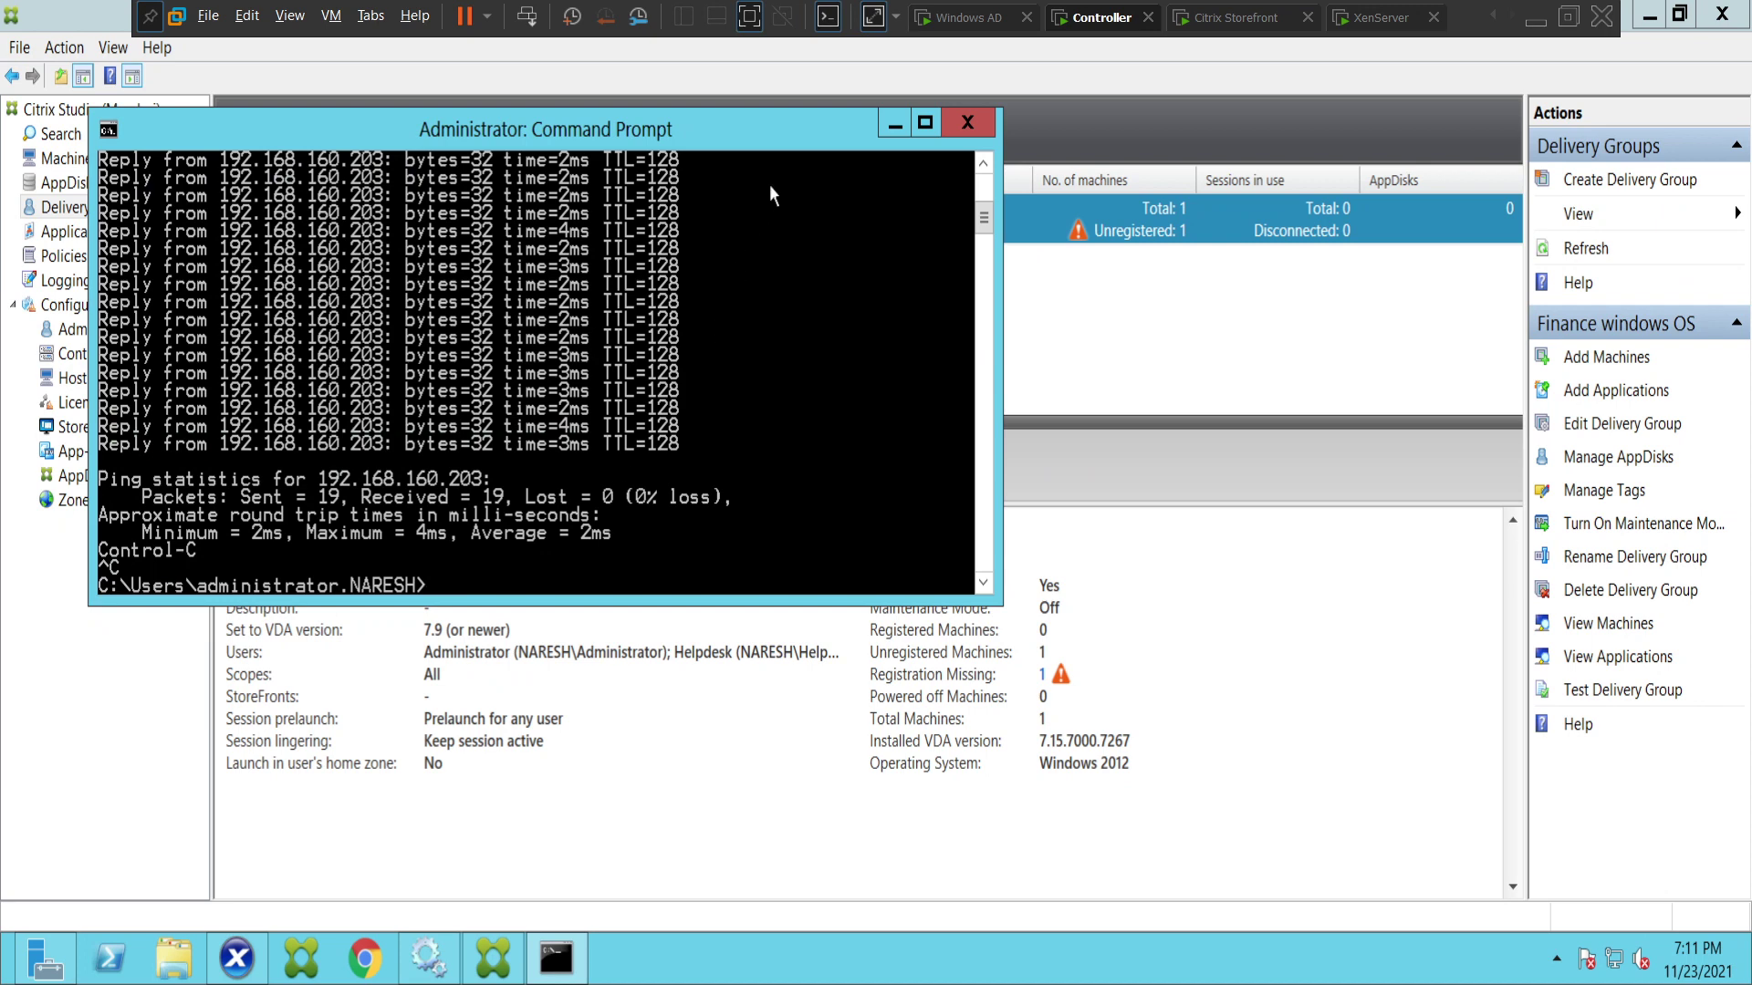
scroll(983, 178, up, 4)
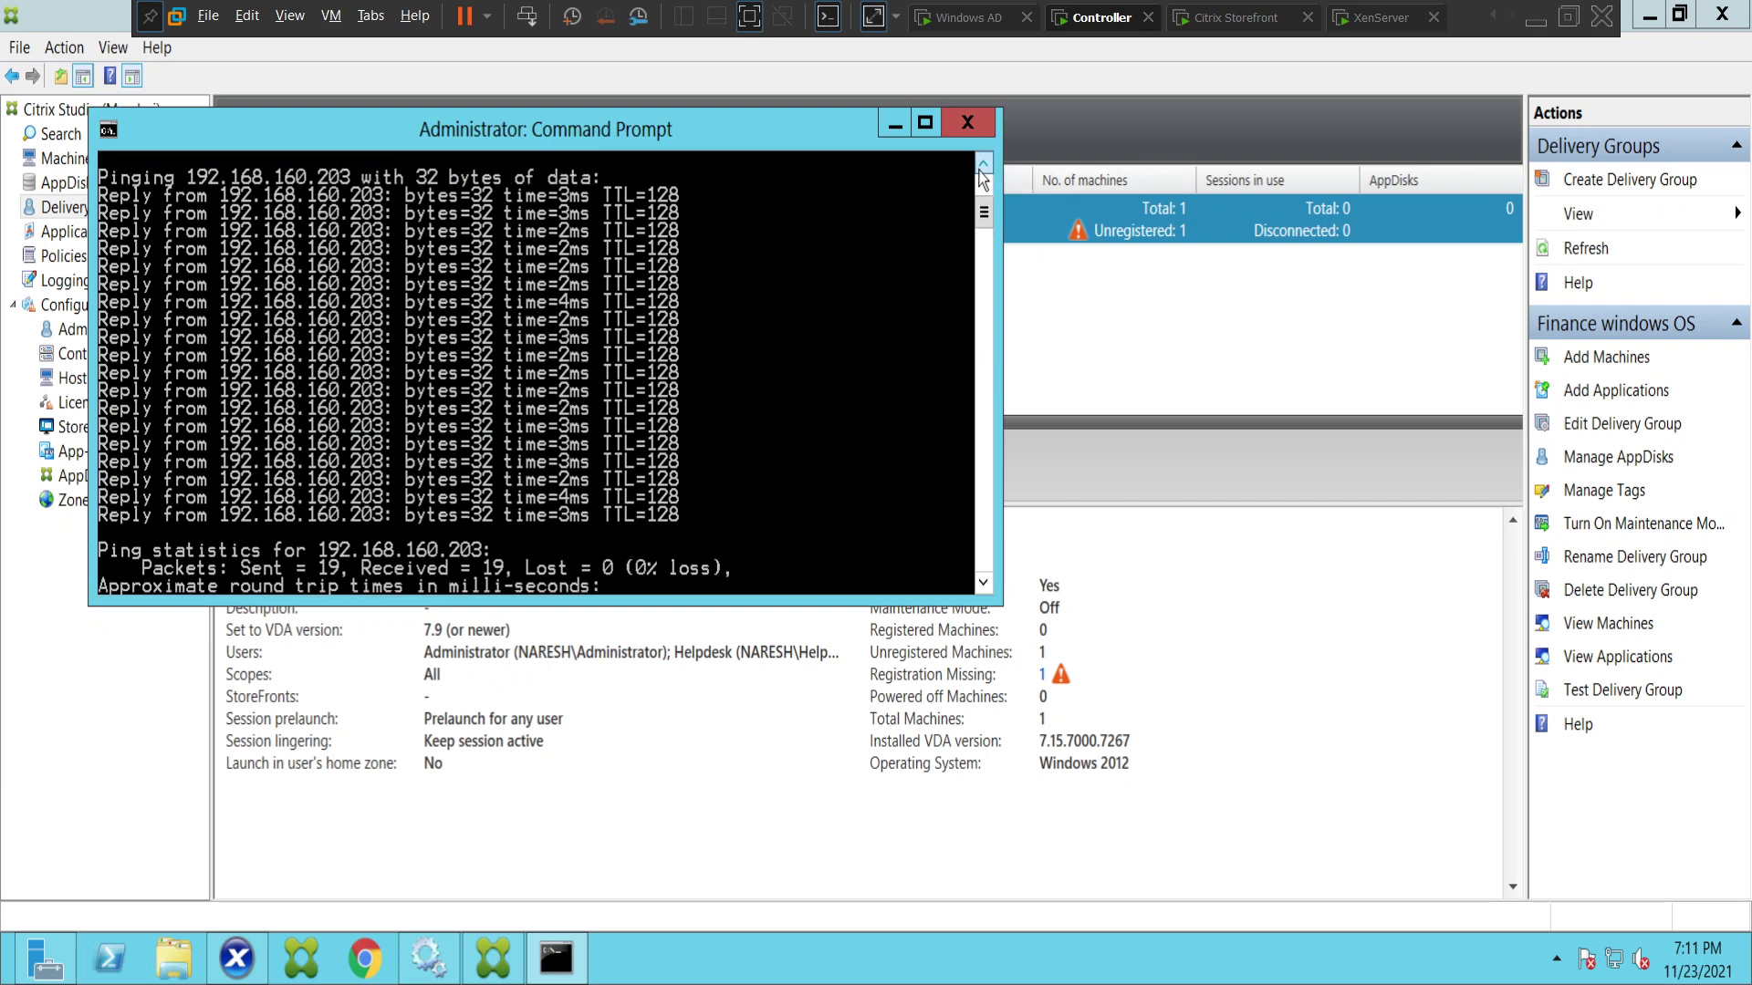
scroll(983, 178, up, 2)
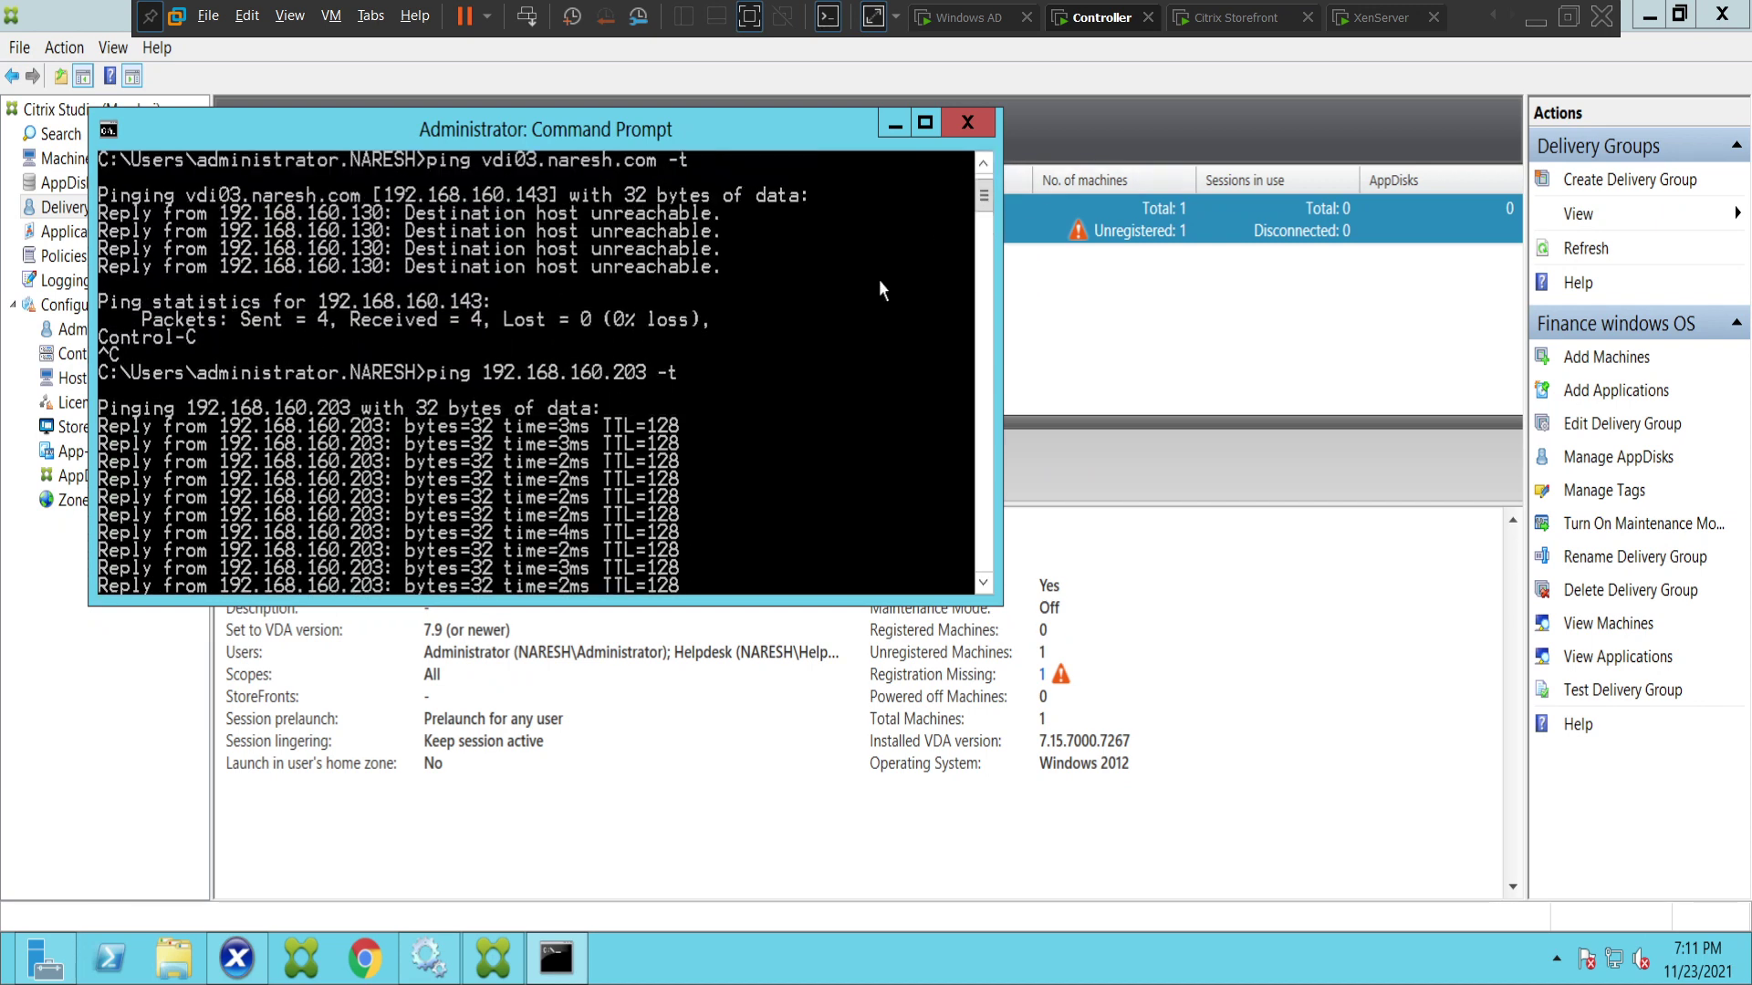
scroll(879, 282, down, 4)
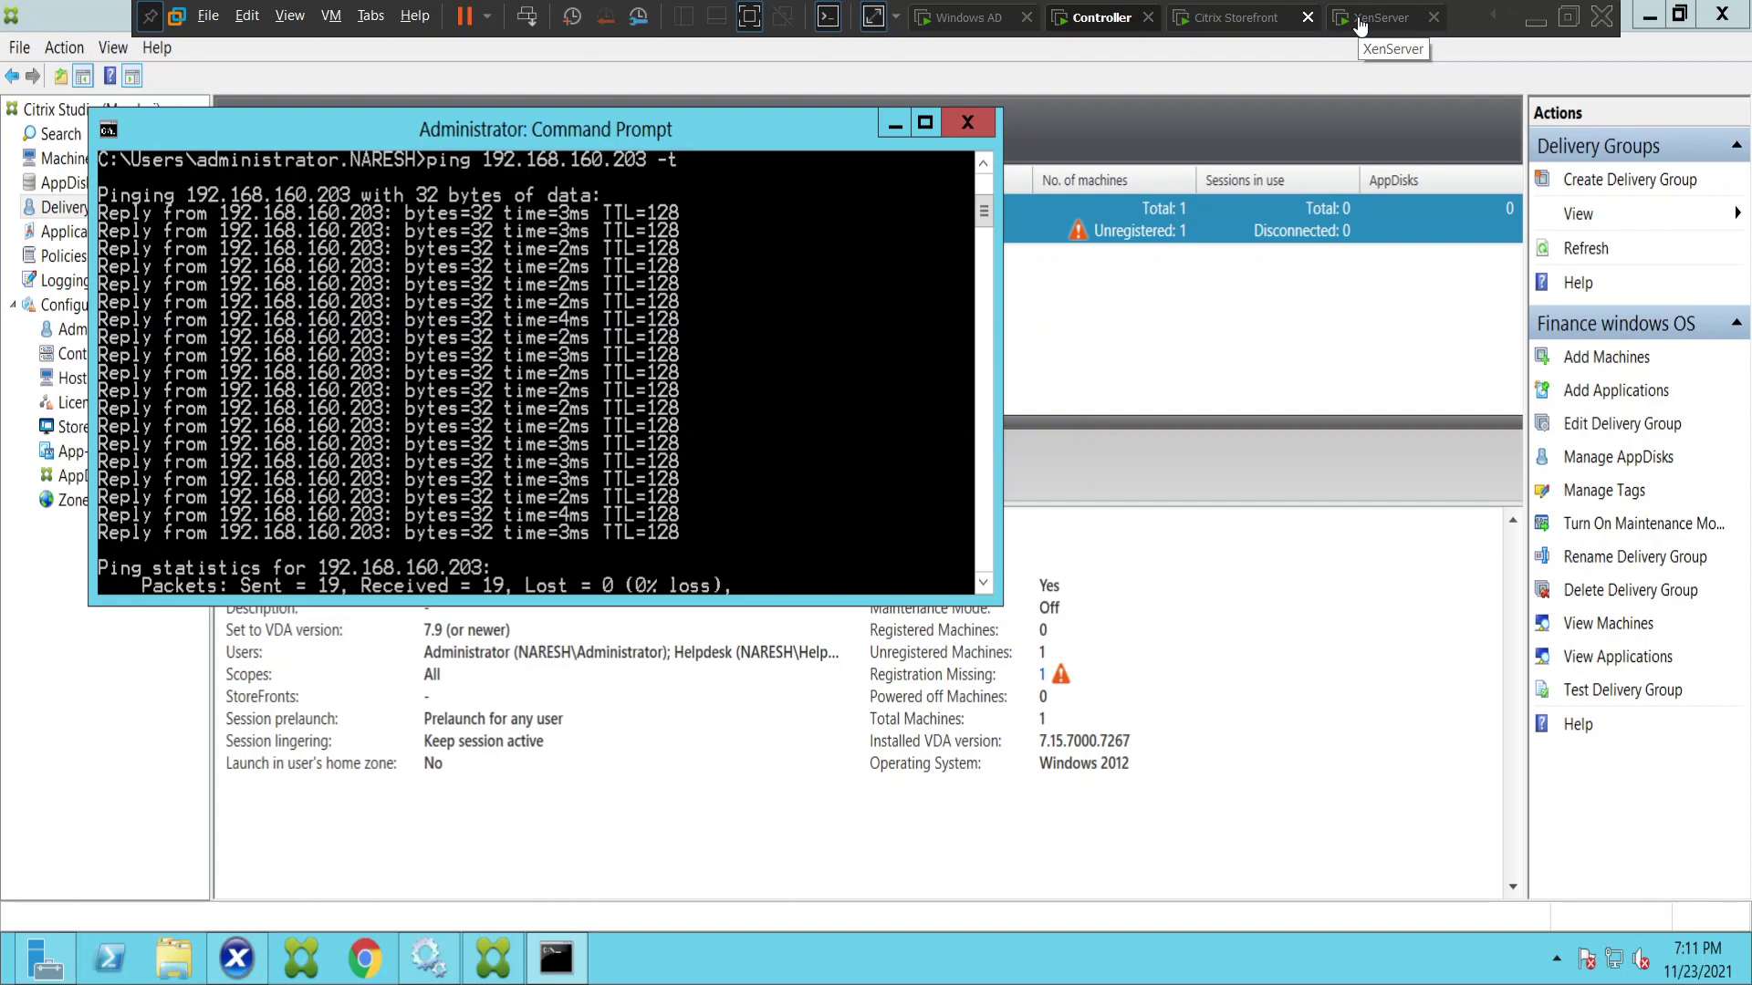
Run ipconfig /all on the StoreFront server, fixing the 'ipconfif' typo, and review the DNS entries
click(1231, 18)
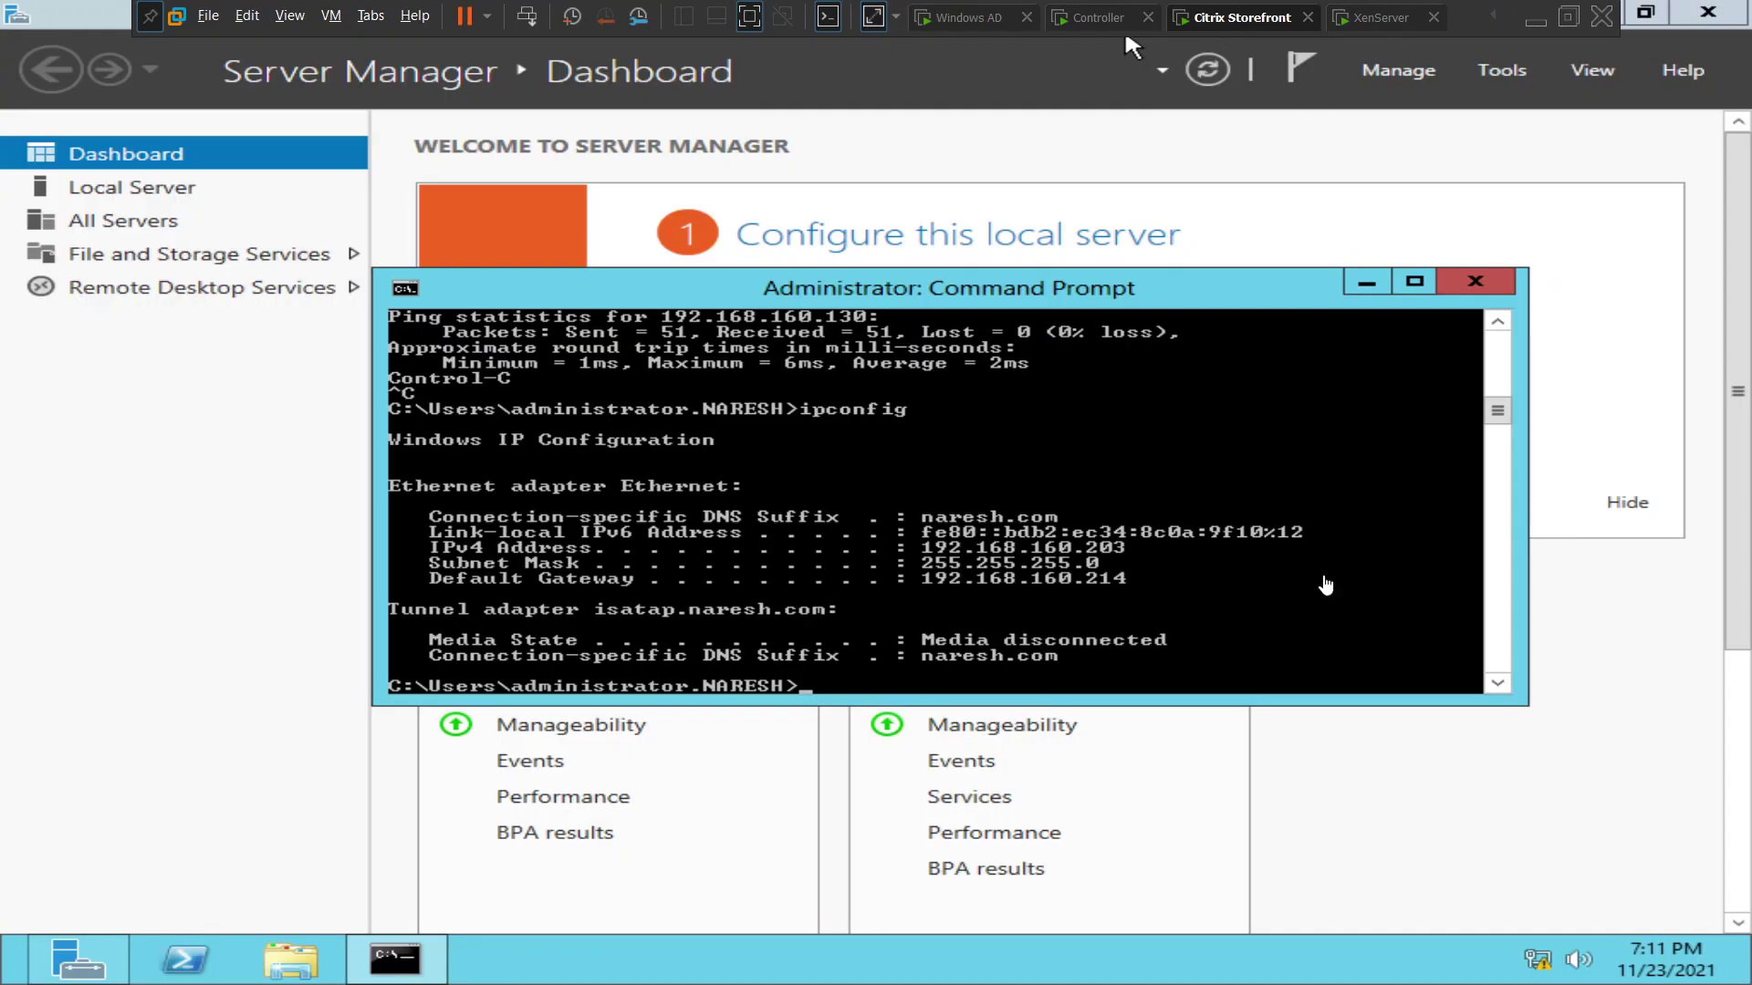
scroll(1065, 562, down, 3)
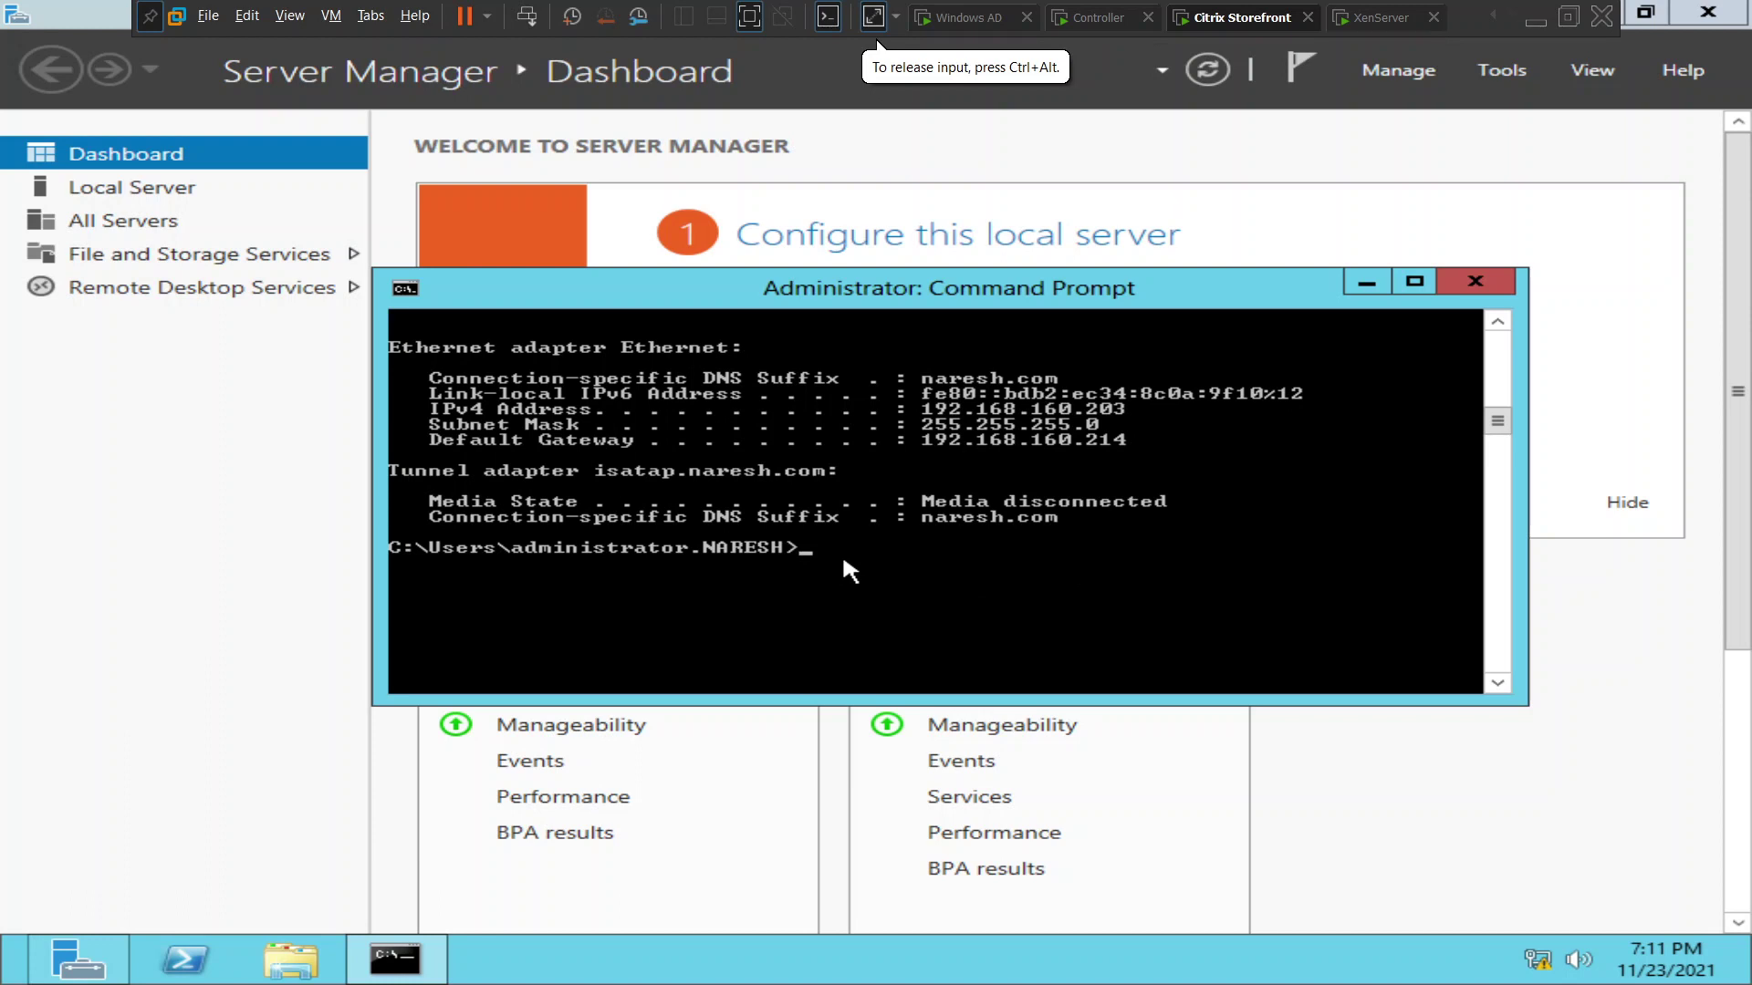
text(ipco)
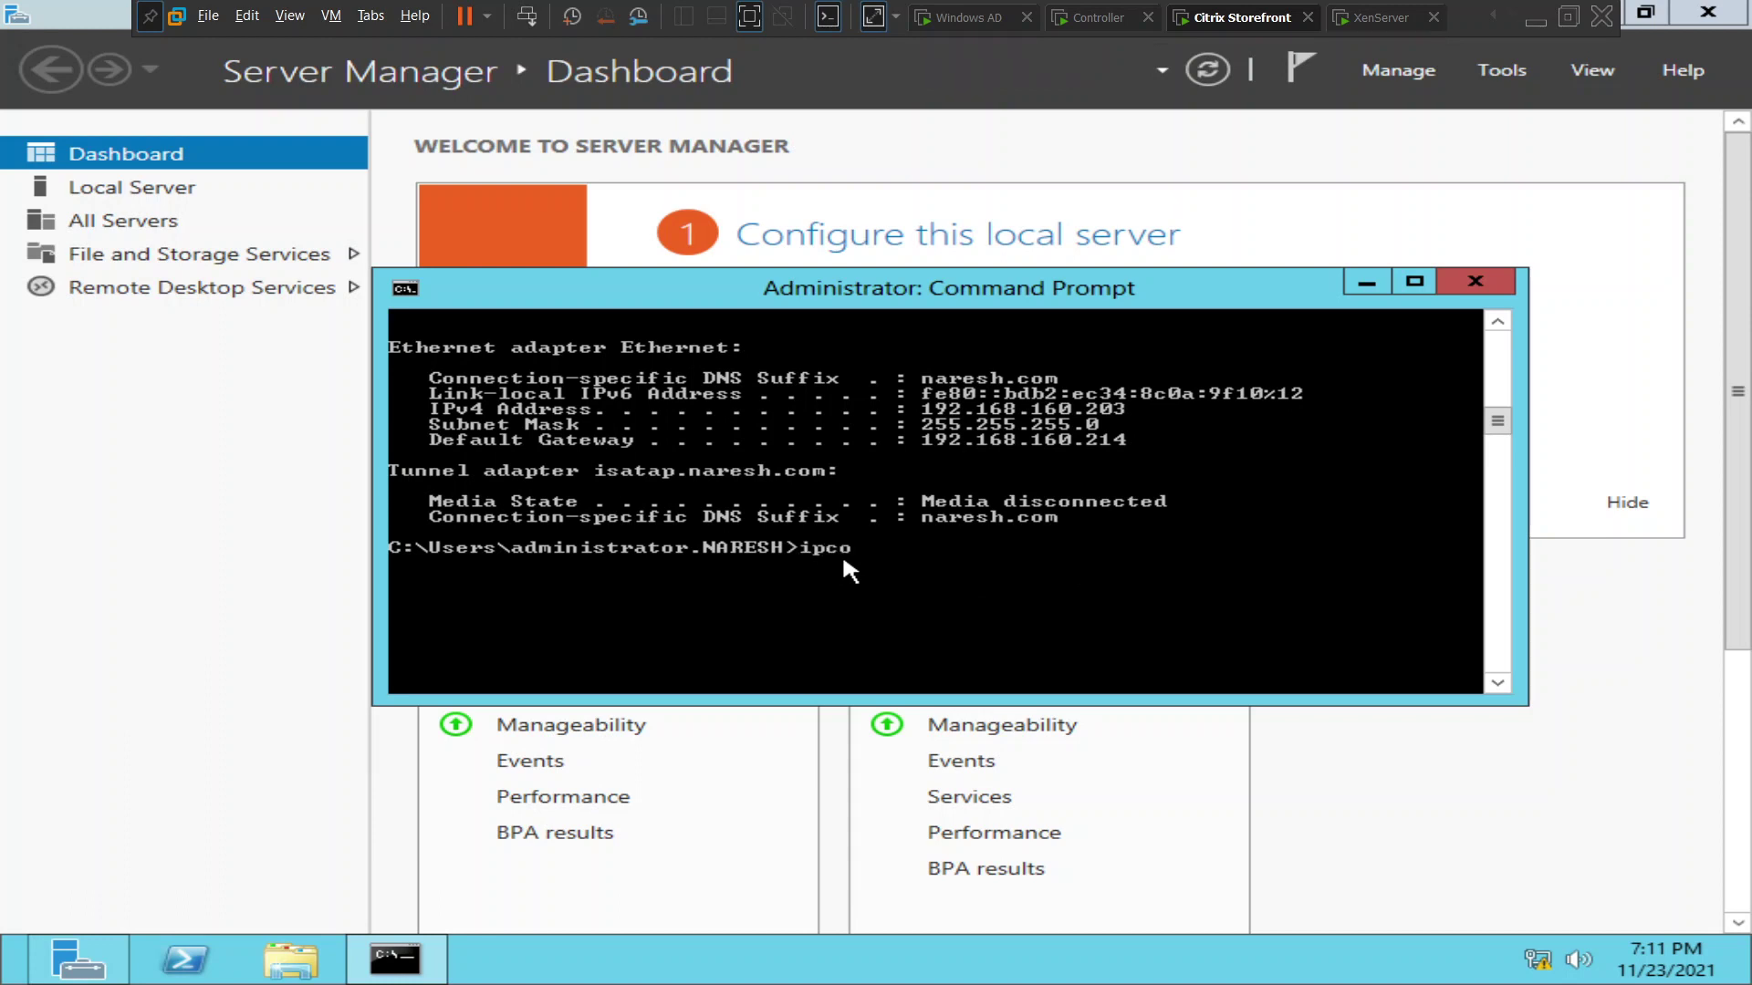
text(nfif /all)
key(Return)
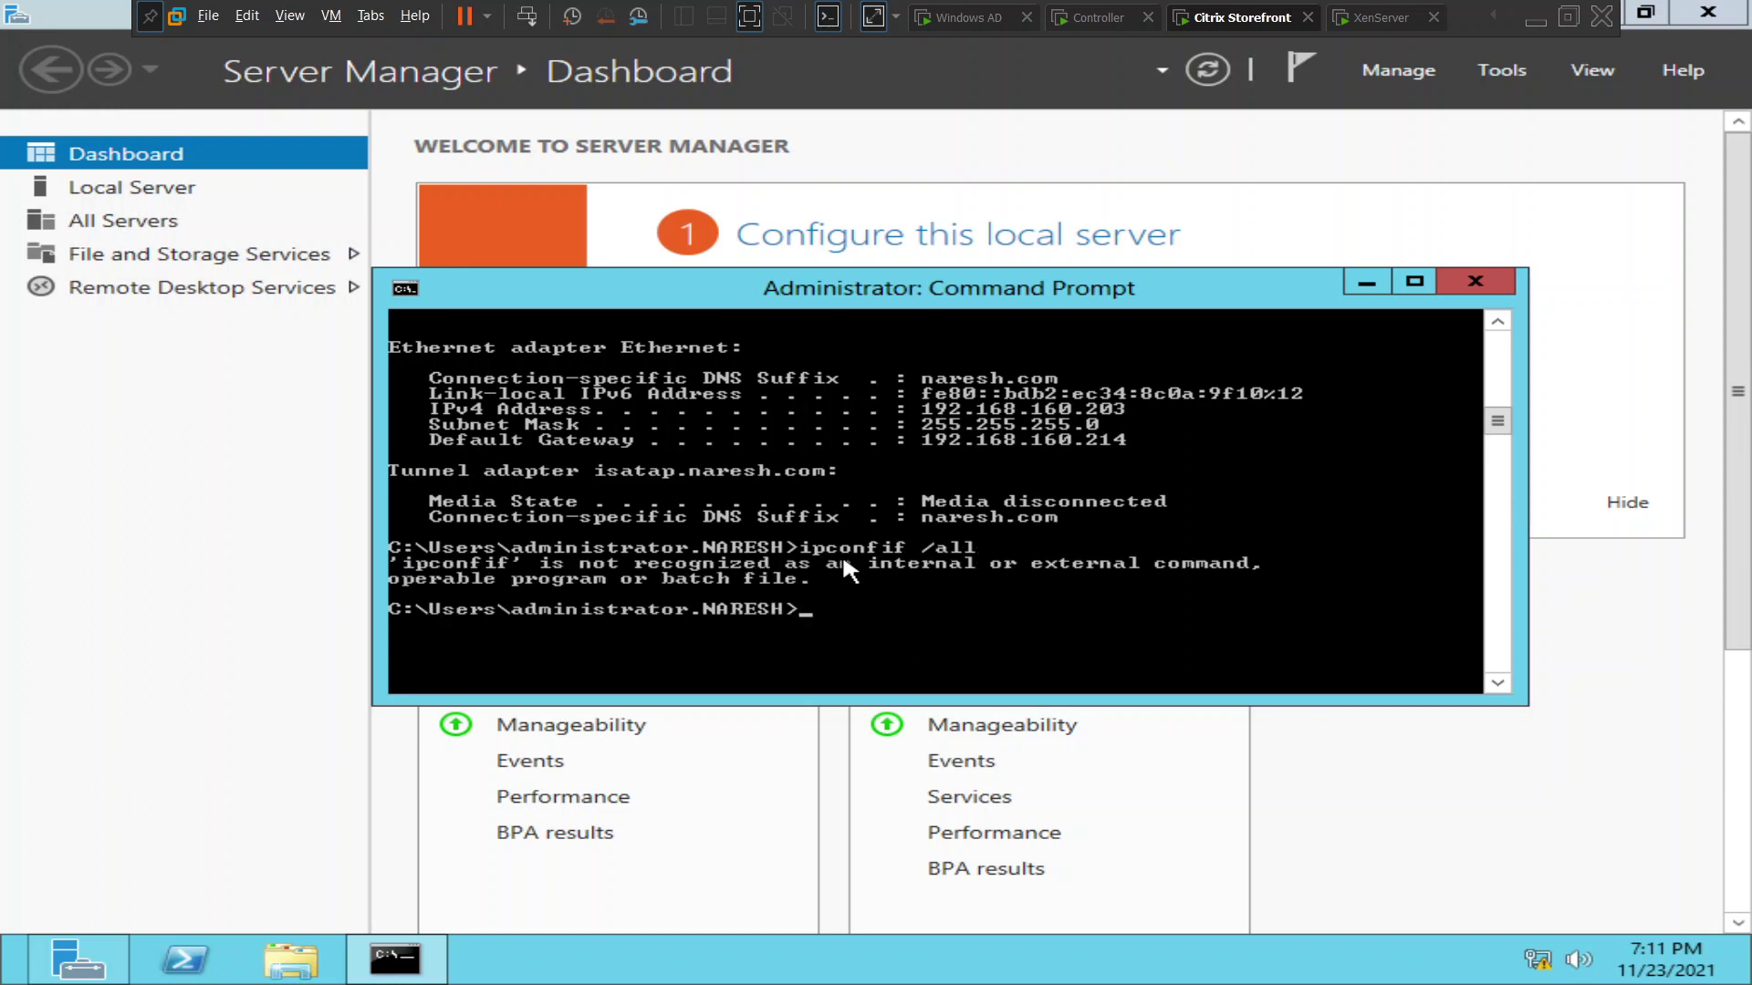
key(Up)
key(Left)
key(Left)
key(Left)
key(Left)
key(Left)
key(Left)
key(Left)
key(Delete)
text(g)
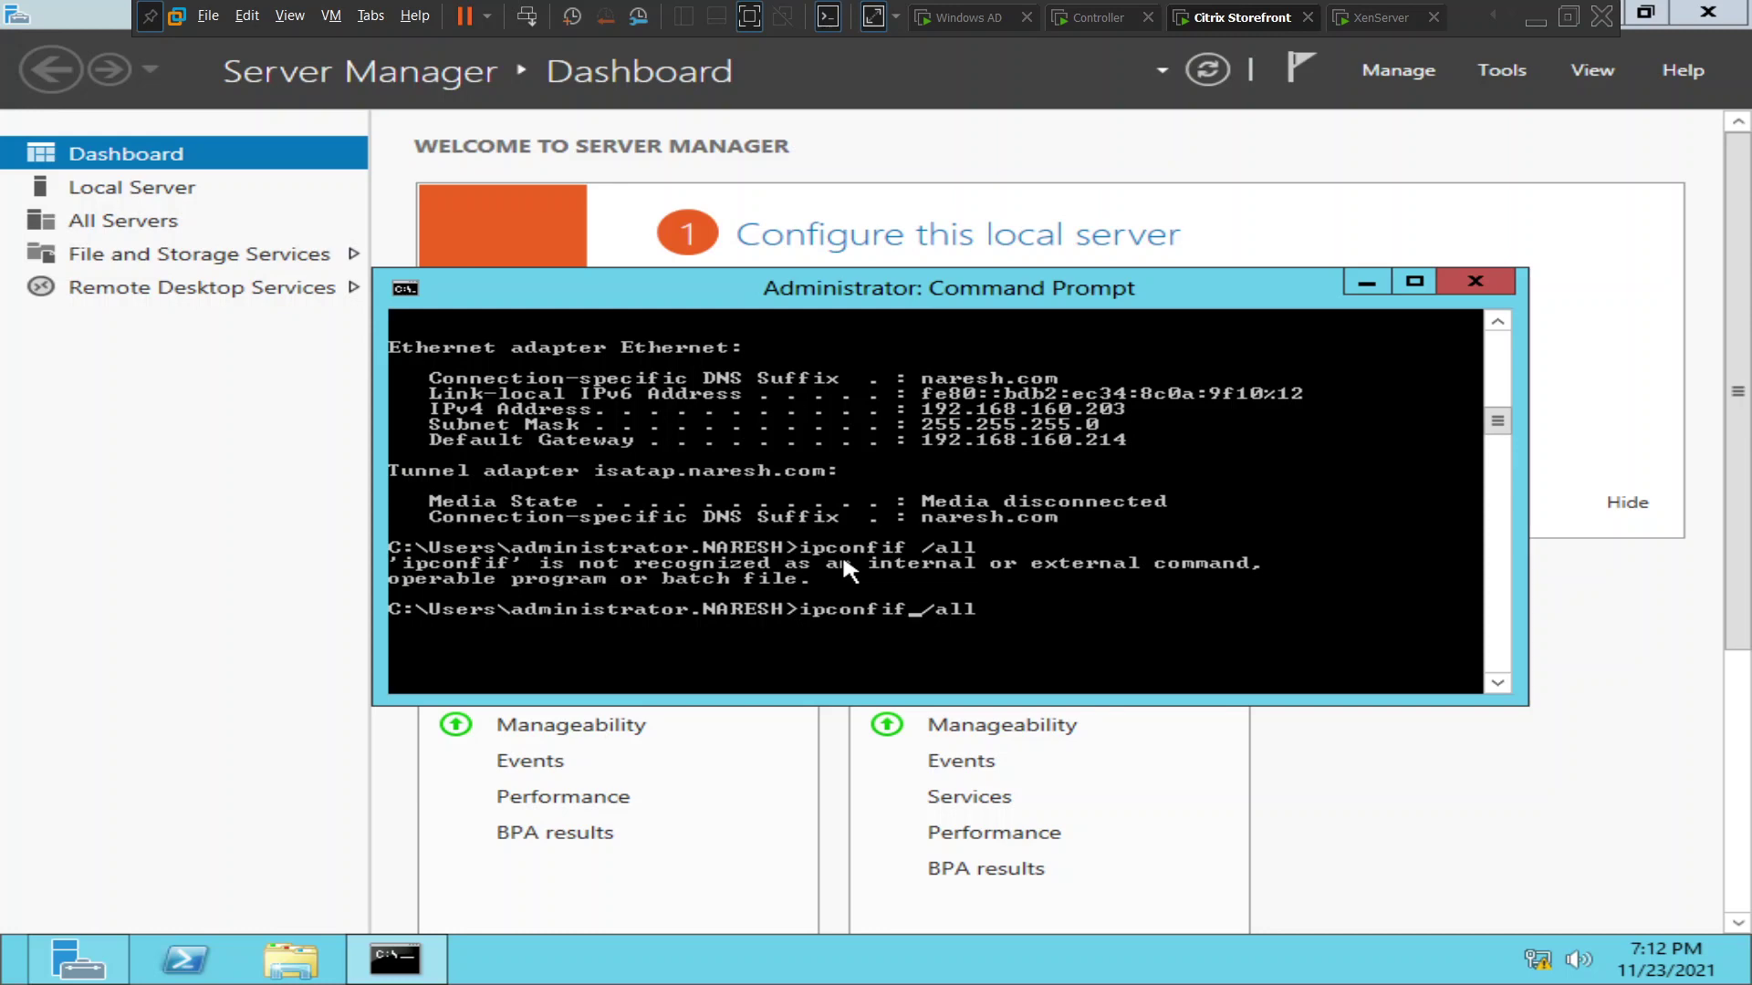
key(Return)
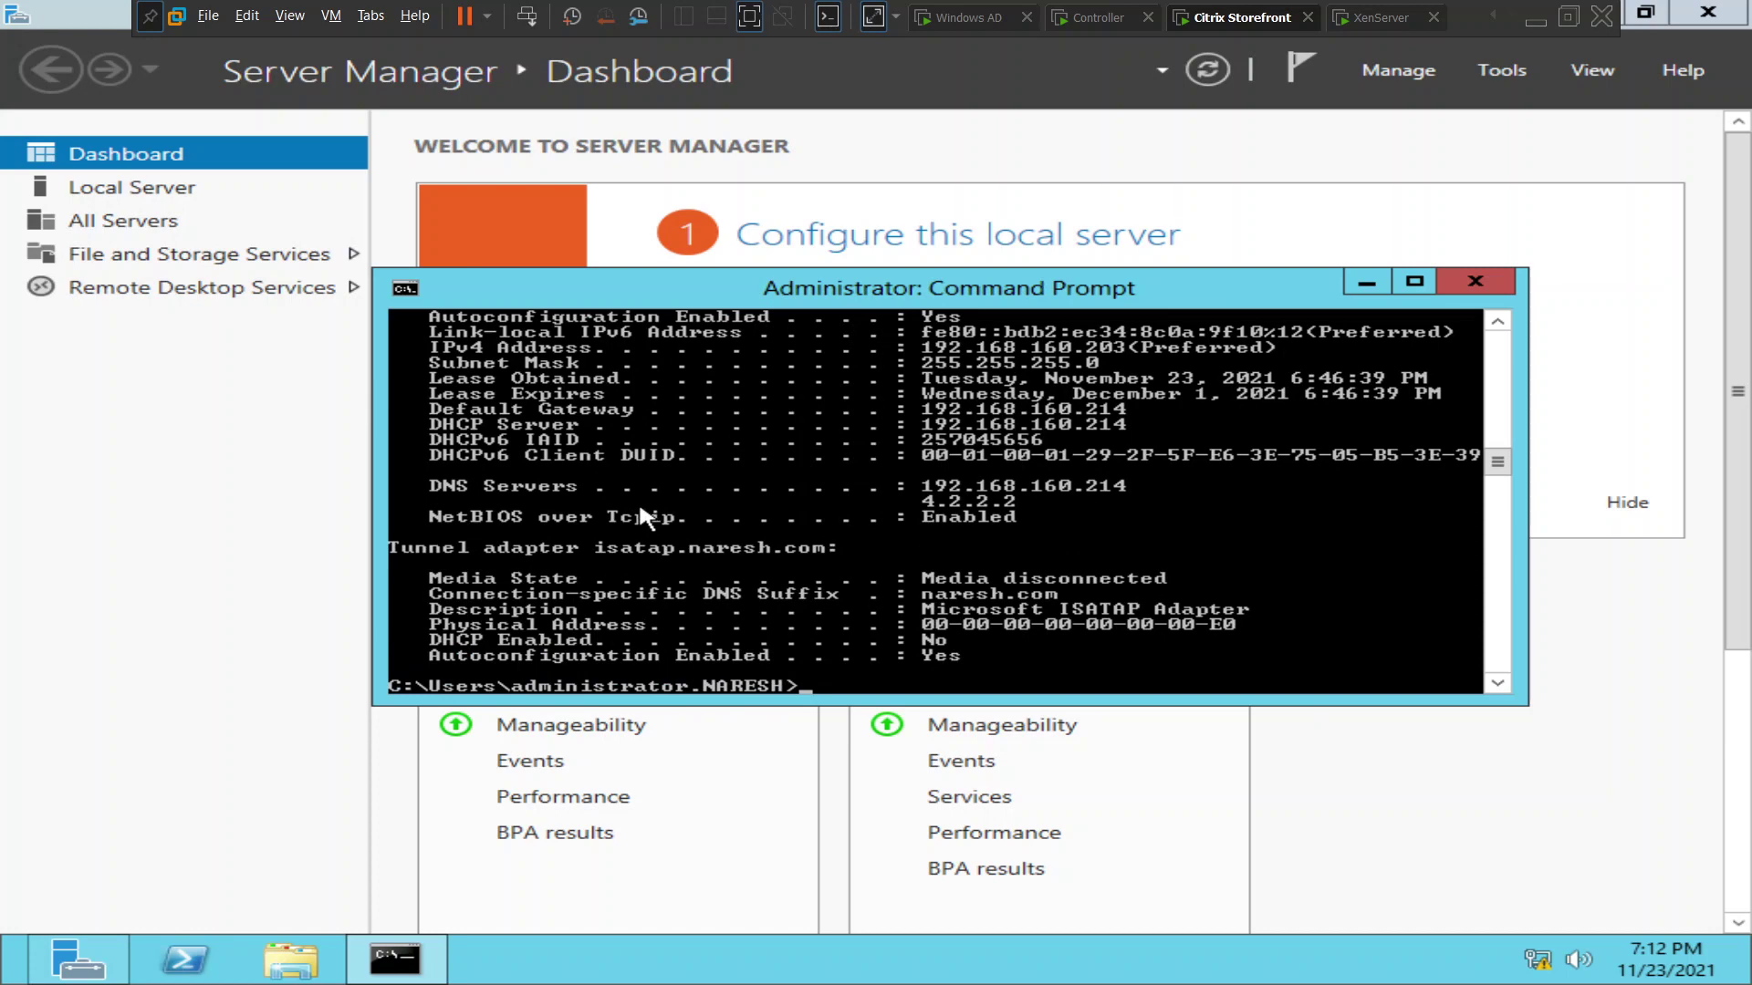
scroll(643, 516, up, 1)
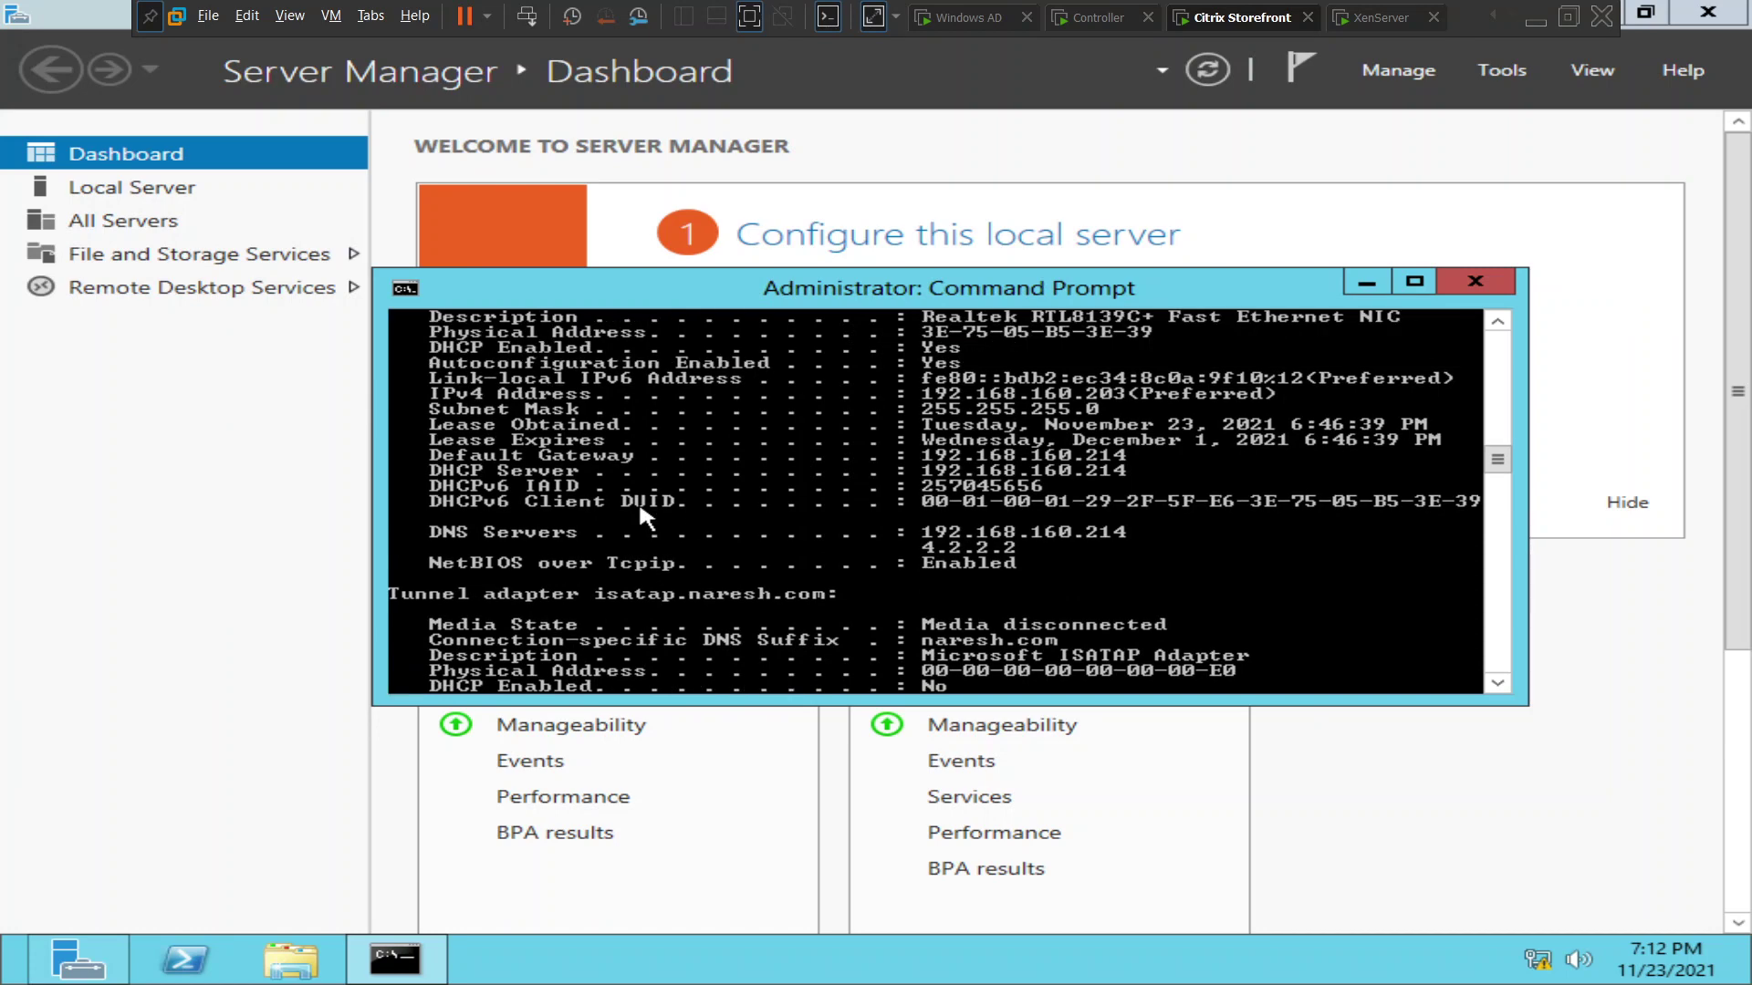
scroll(639, 516, up, 1)
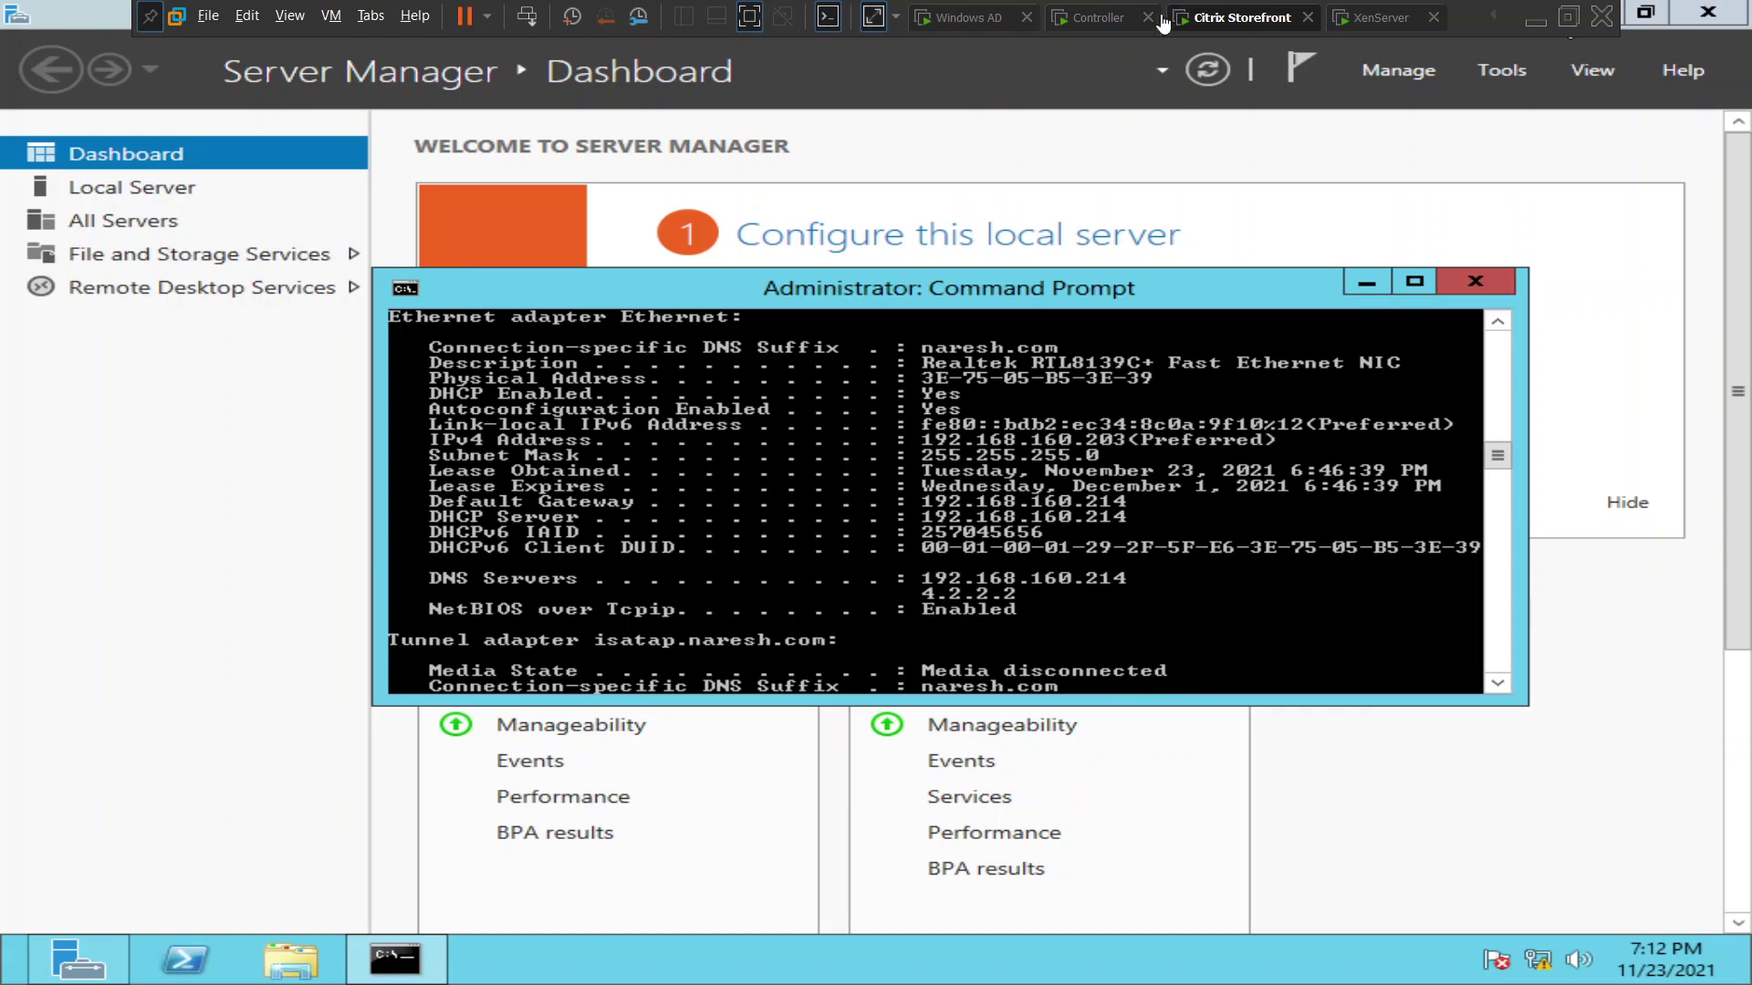
On the Controller, stop the ping and run ipconfig /all showing static 192.168.160.130 and DNS 192.168.160.214
click(1093, 18)
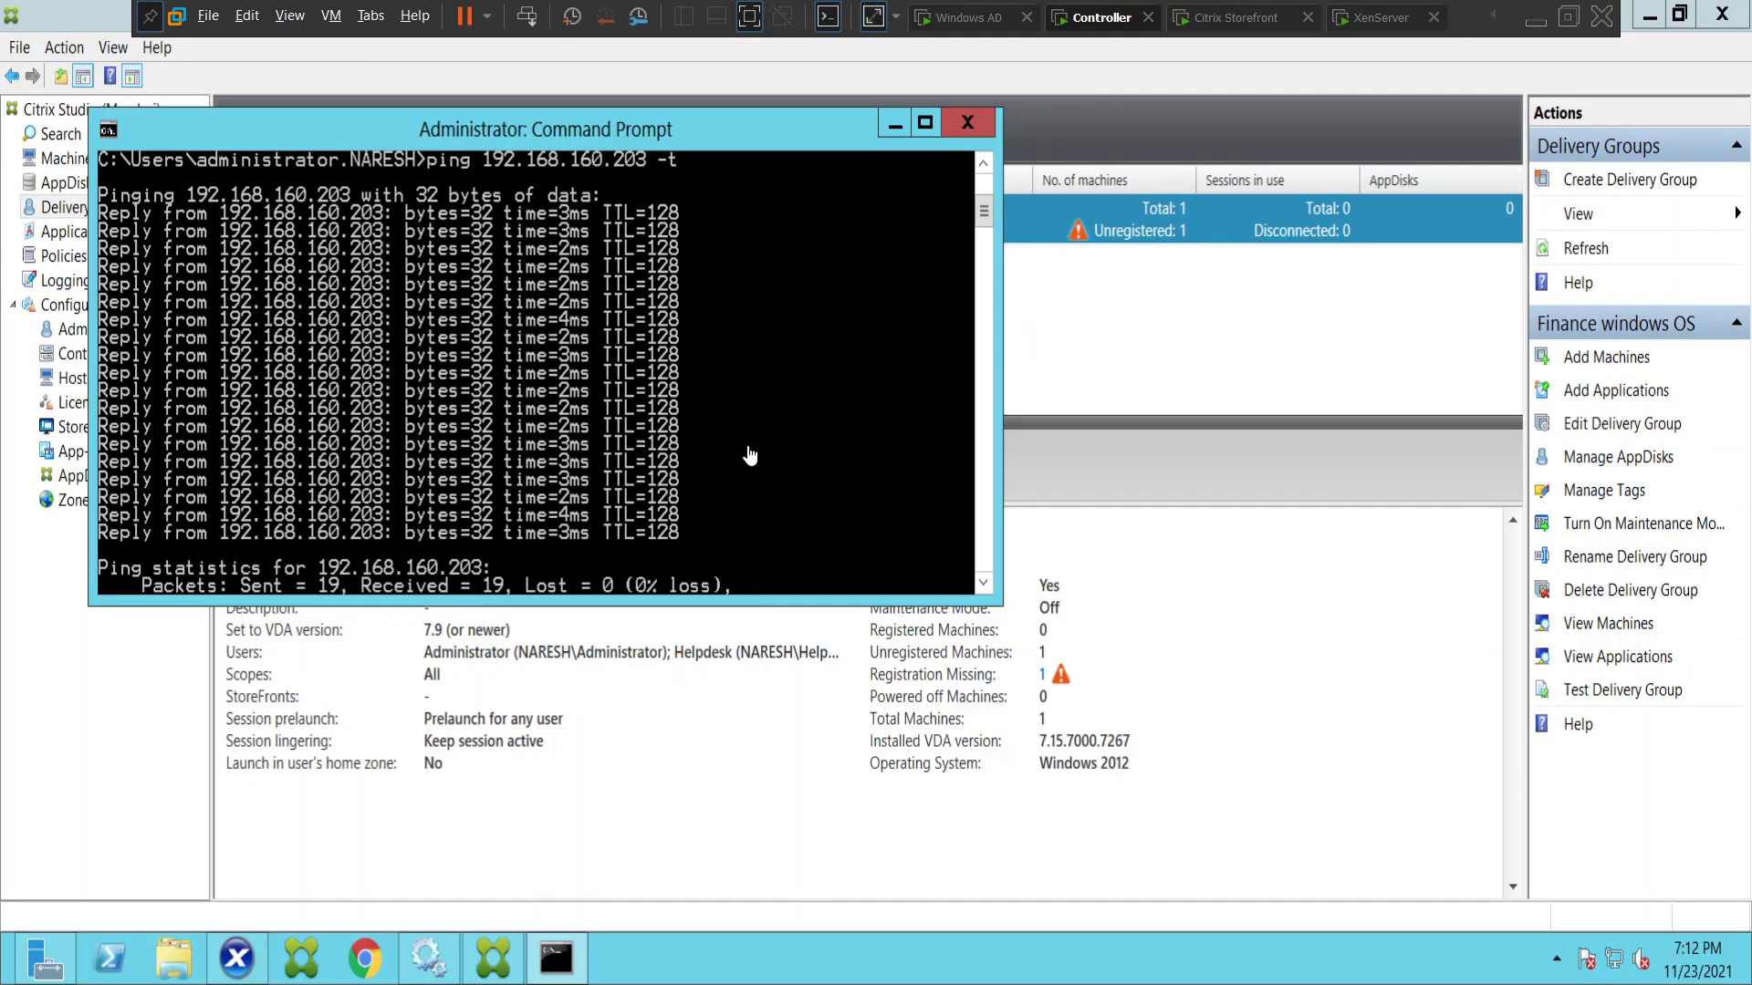
key(Return)
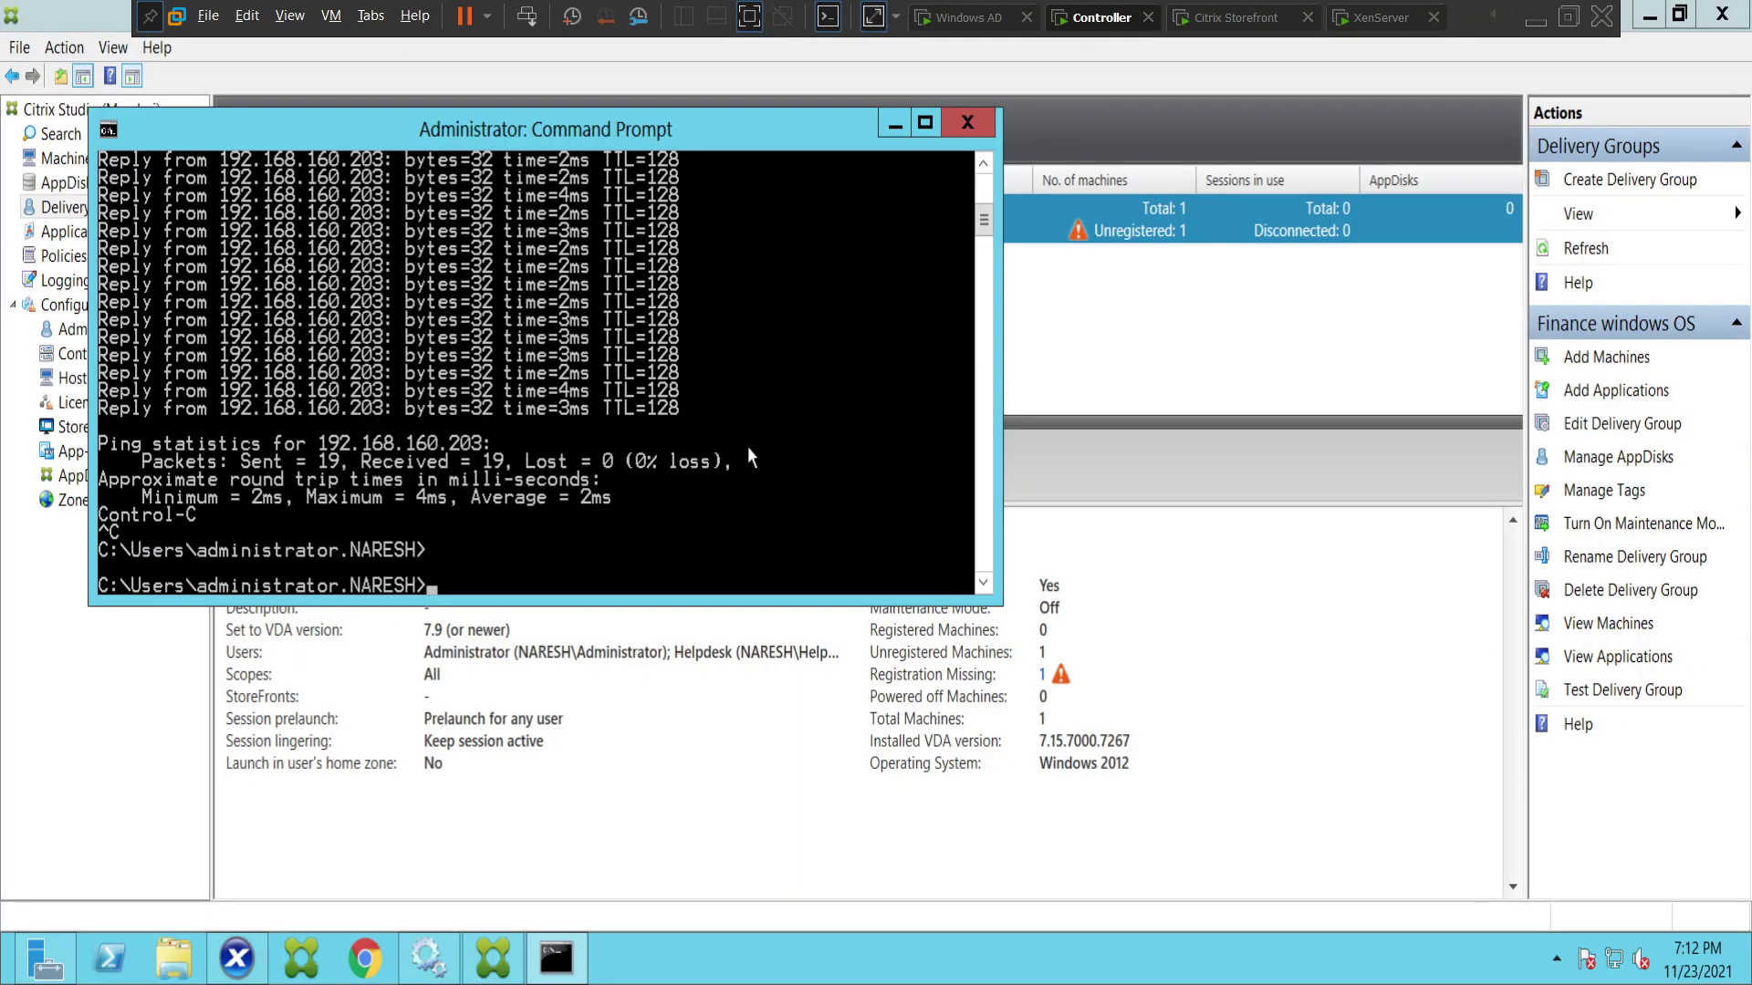
text(ipconfig /all)
key(Return)
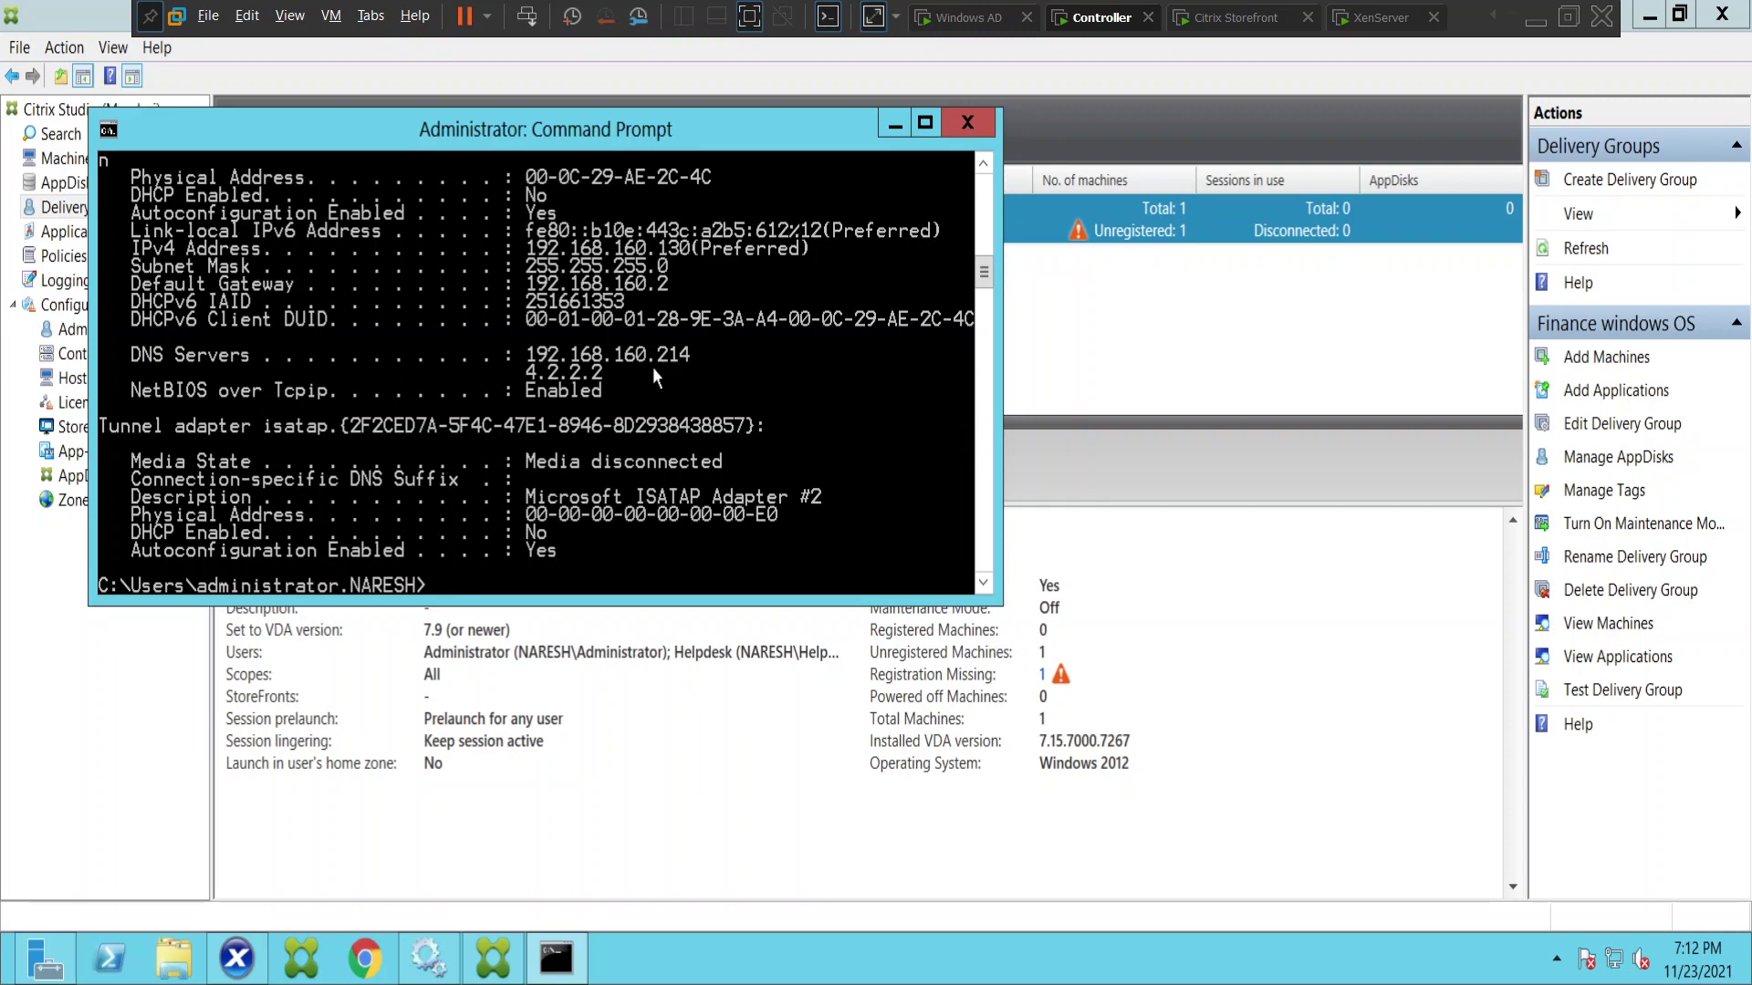
click(1380, 23)
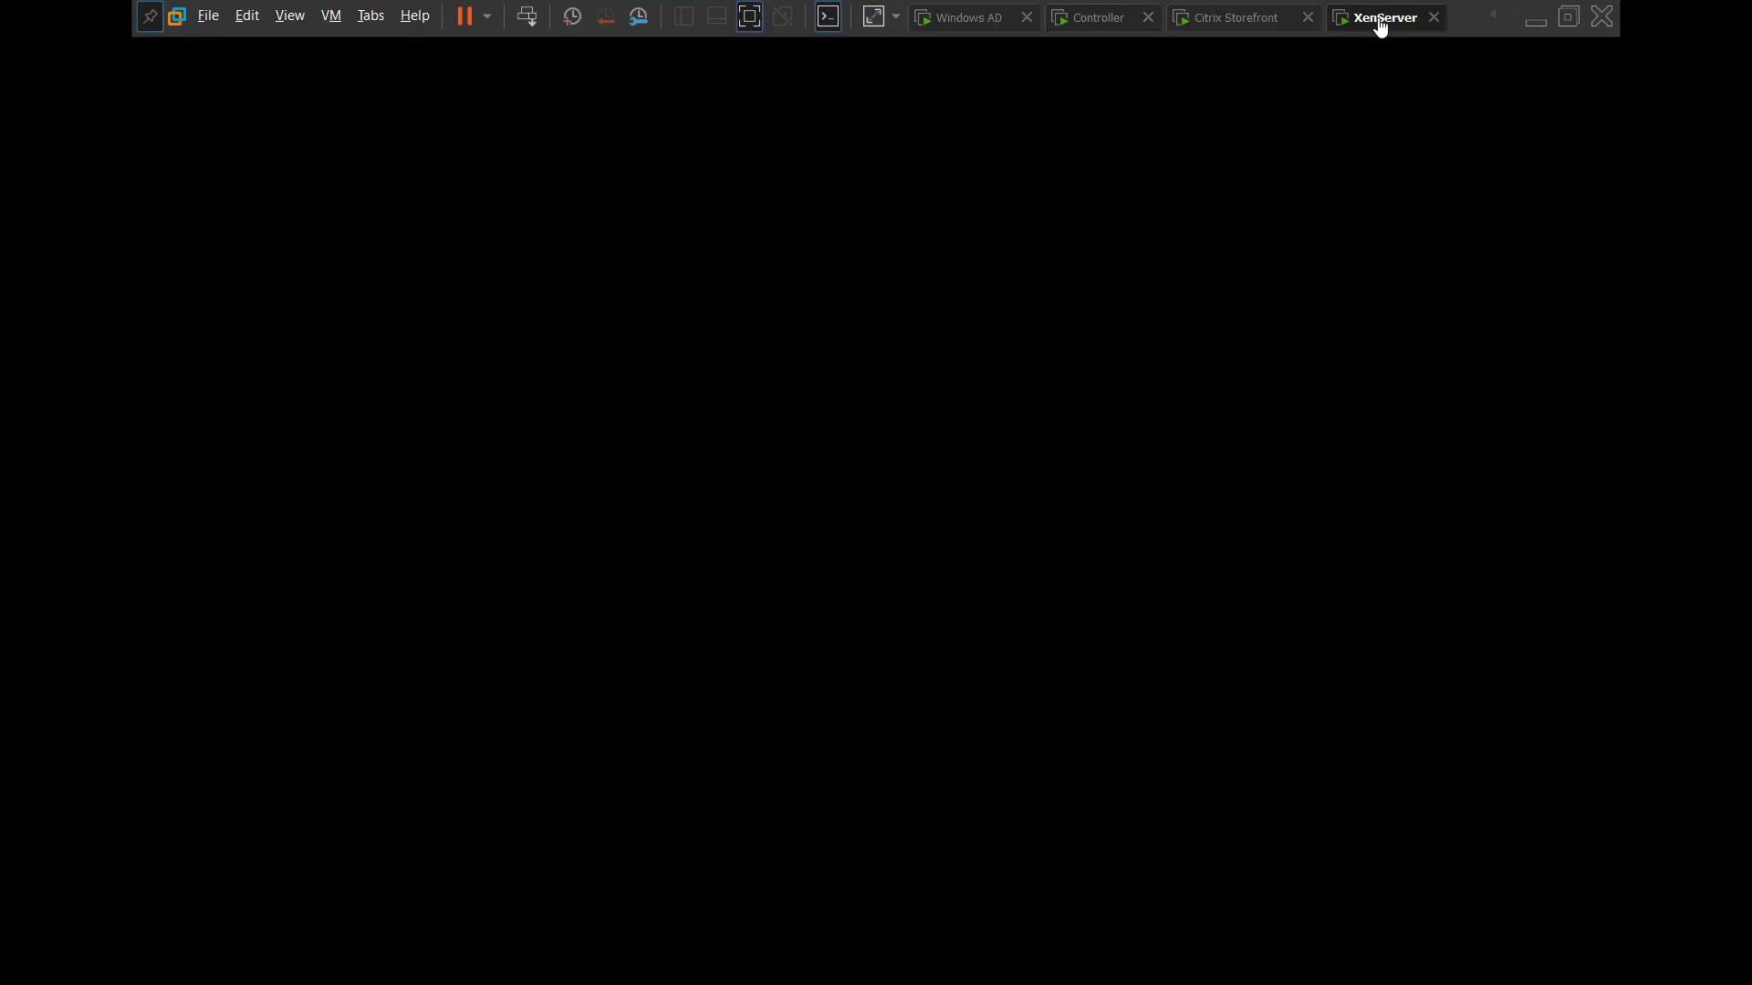
click(1239, 22)
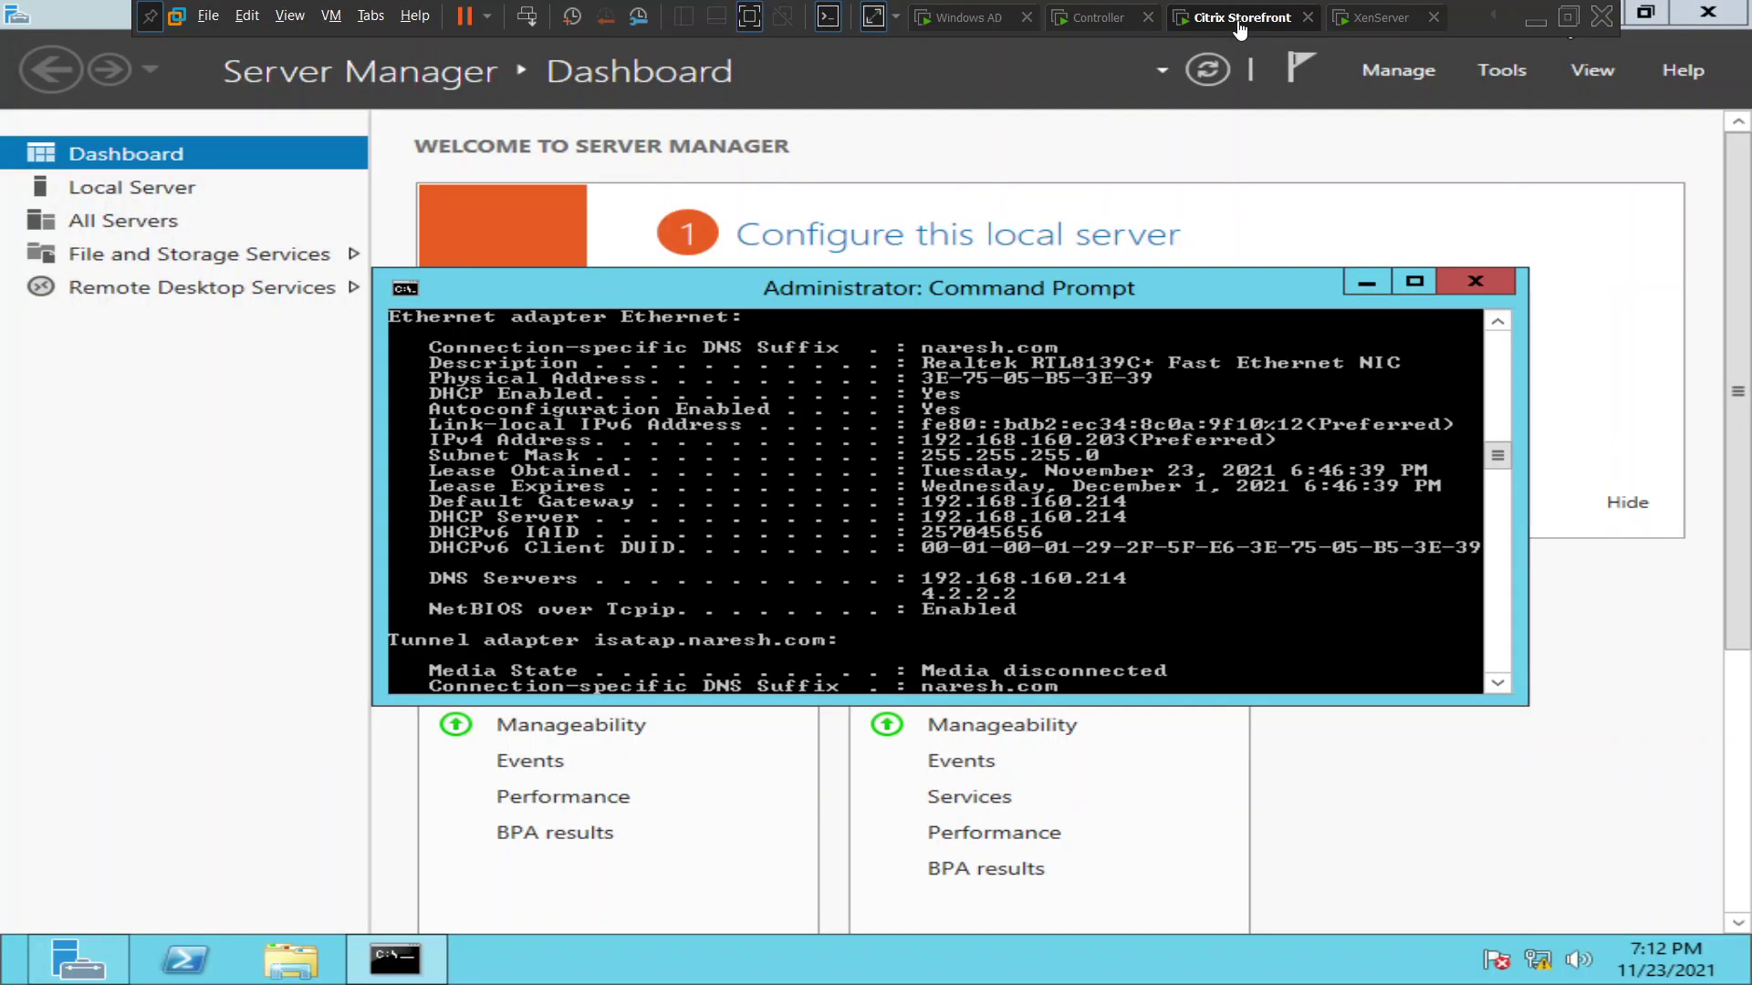
click(1094, 22)
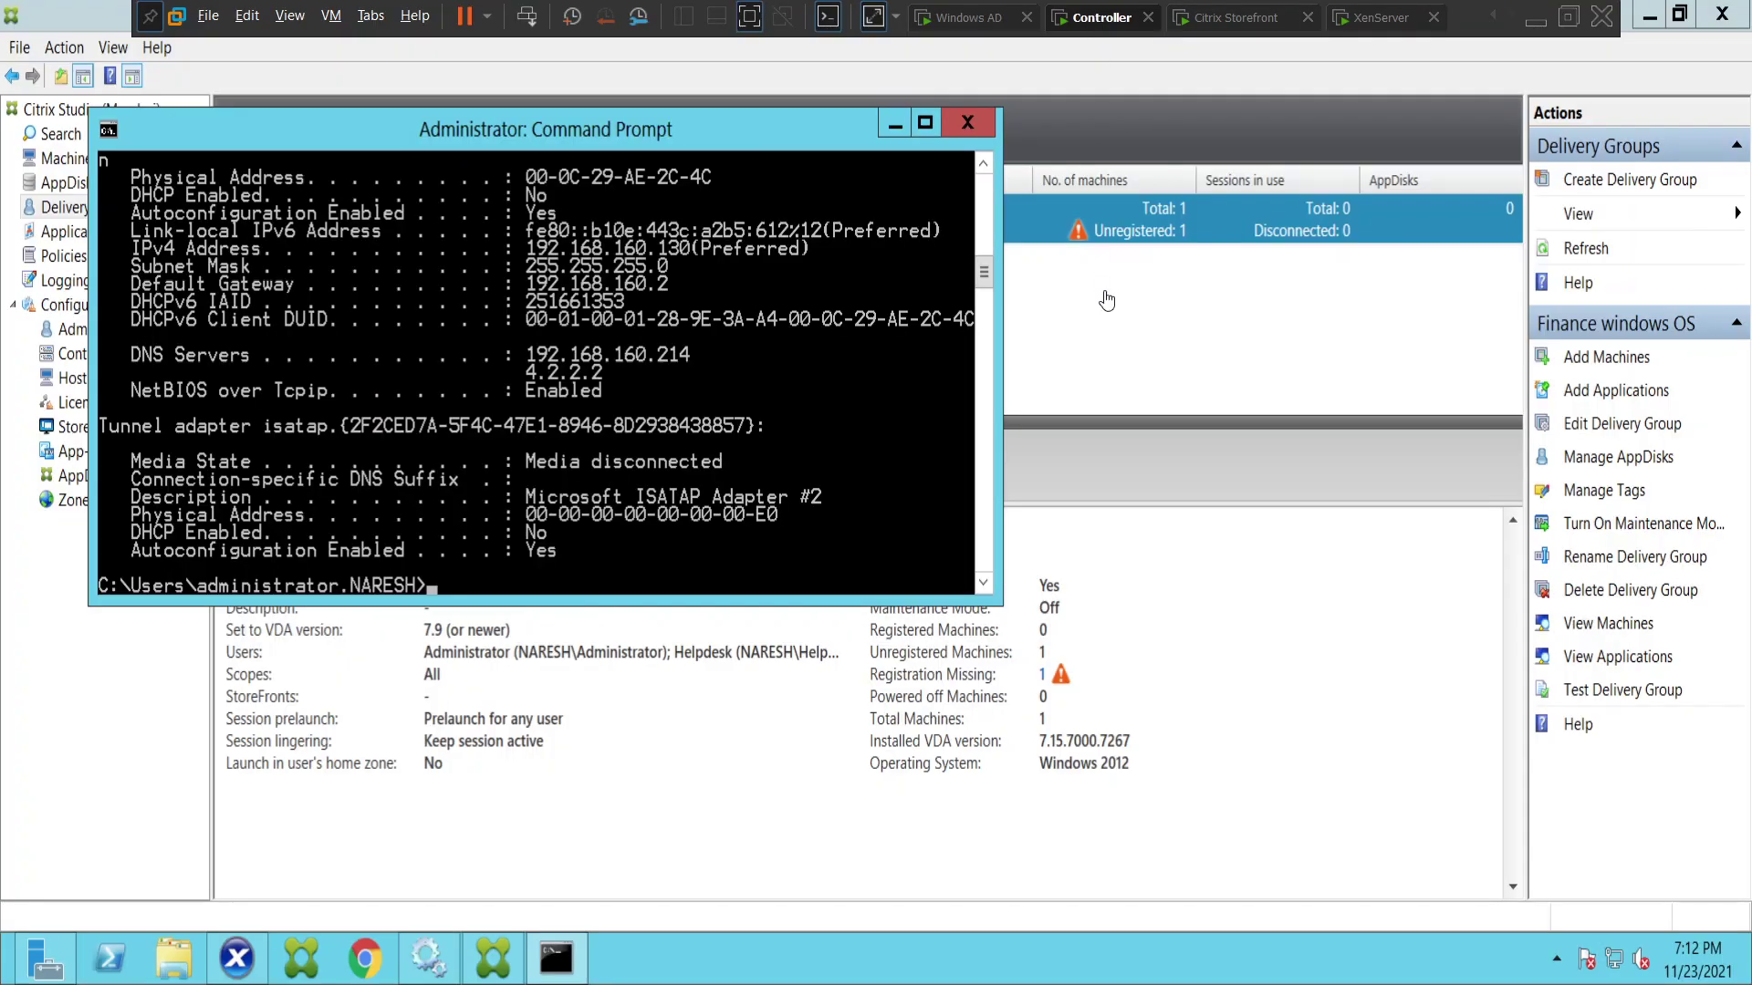
Refresh the Finance windows OS delivery group until VDI03.naresh.com shows Registered, then list its machines
click(895, 124)
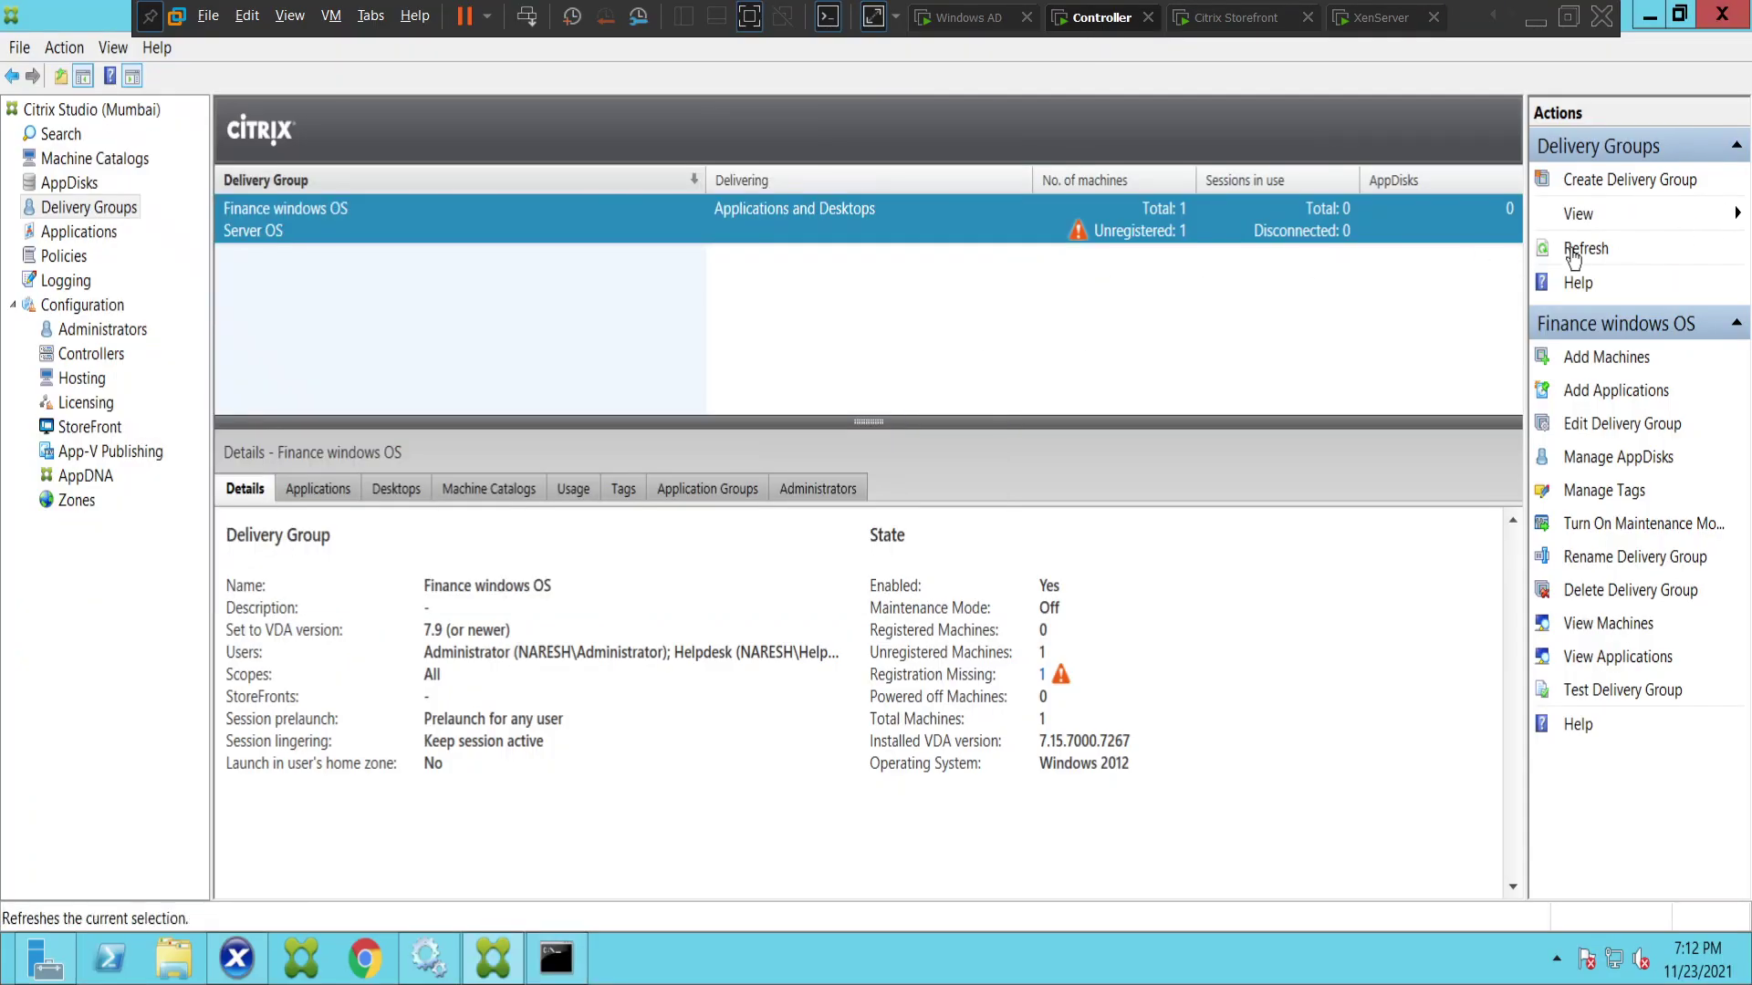
click(1573, 252)
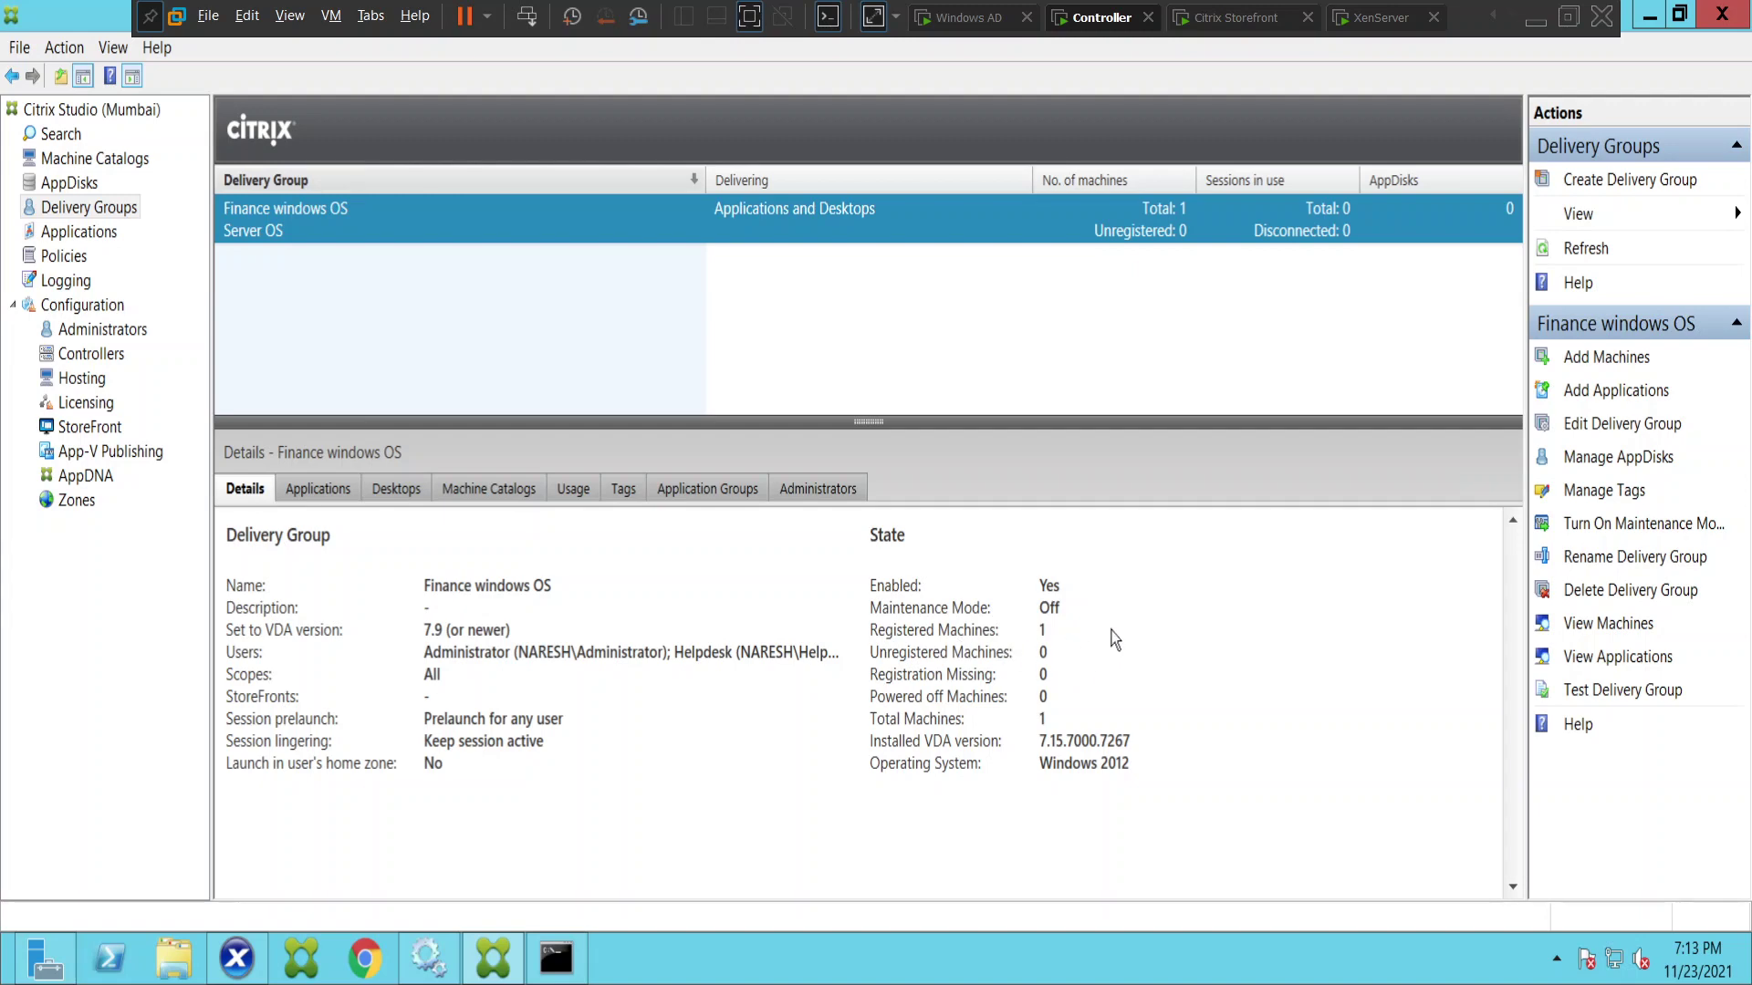
key(alt+Left)
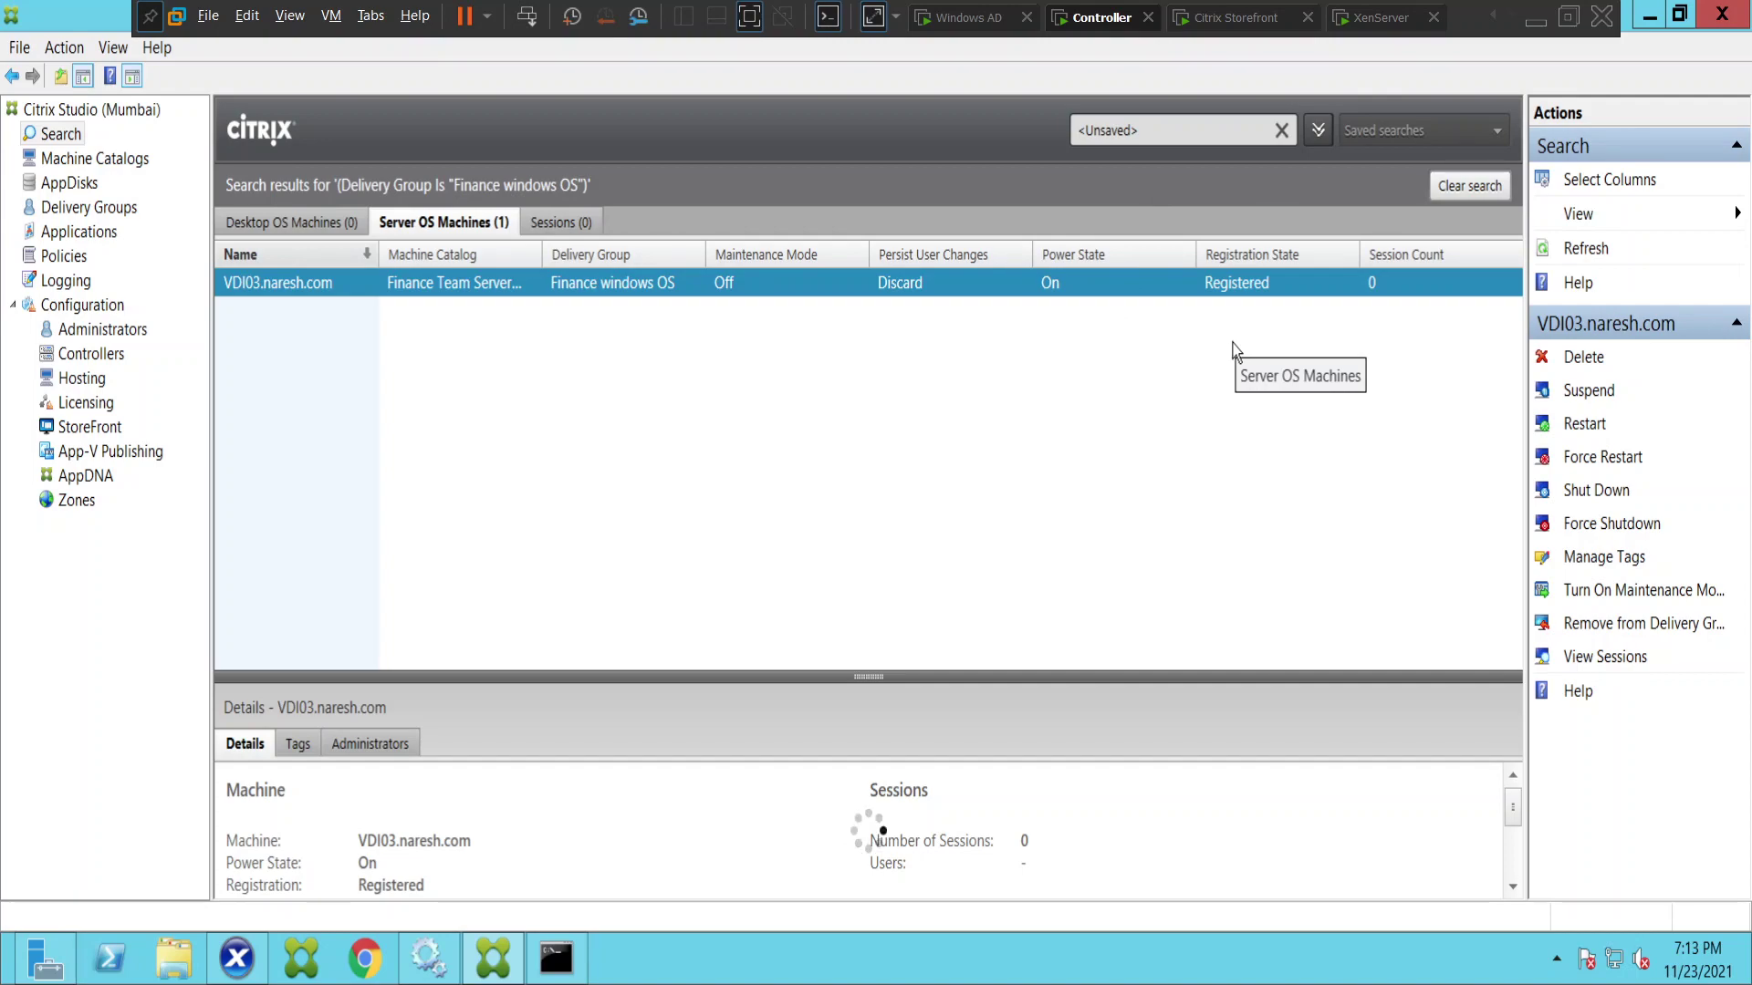
click(1221, 18)
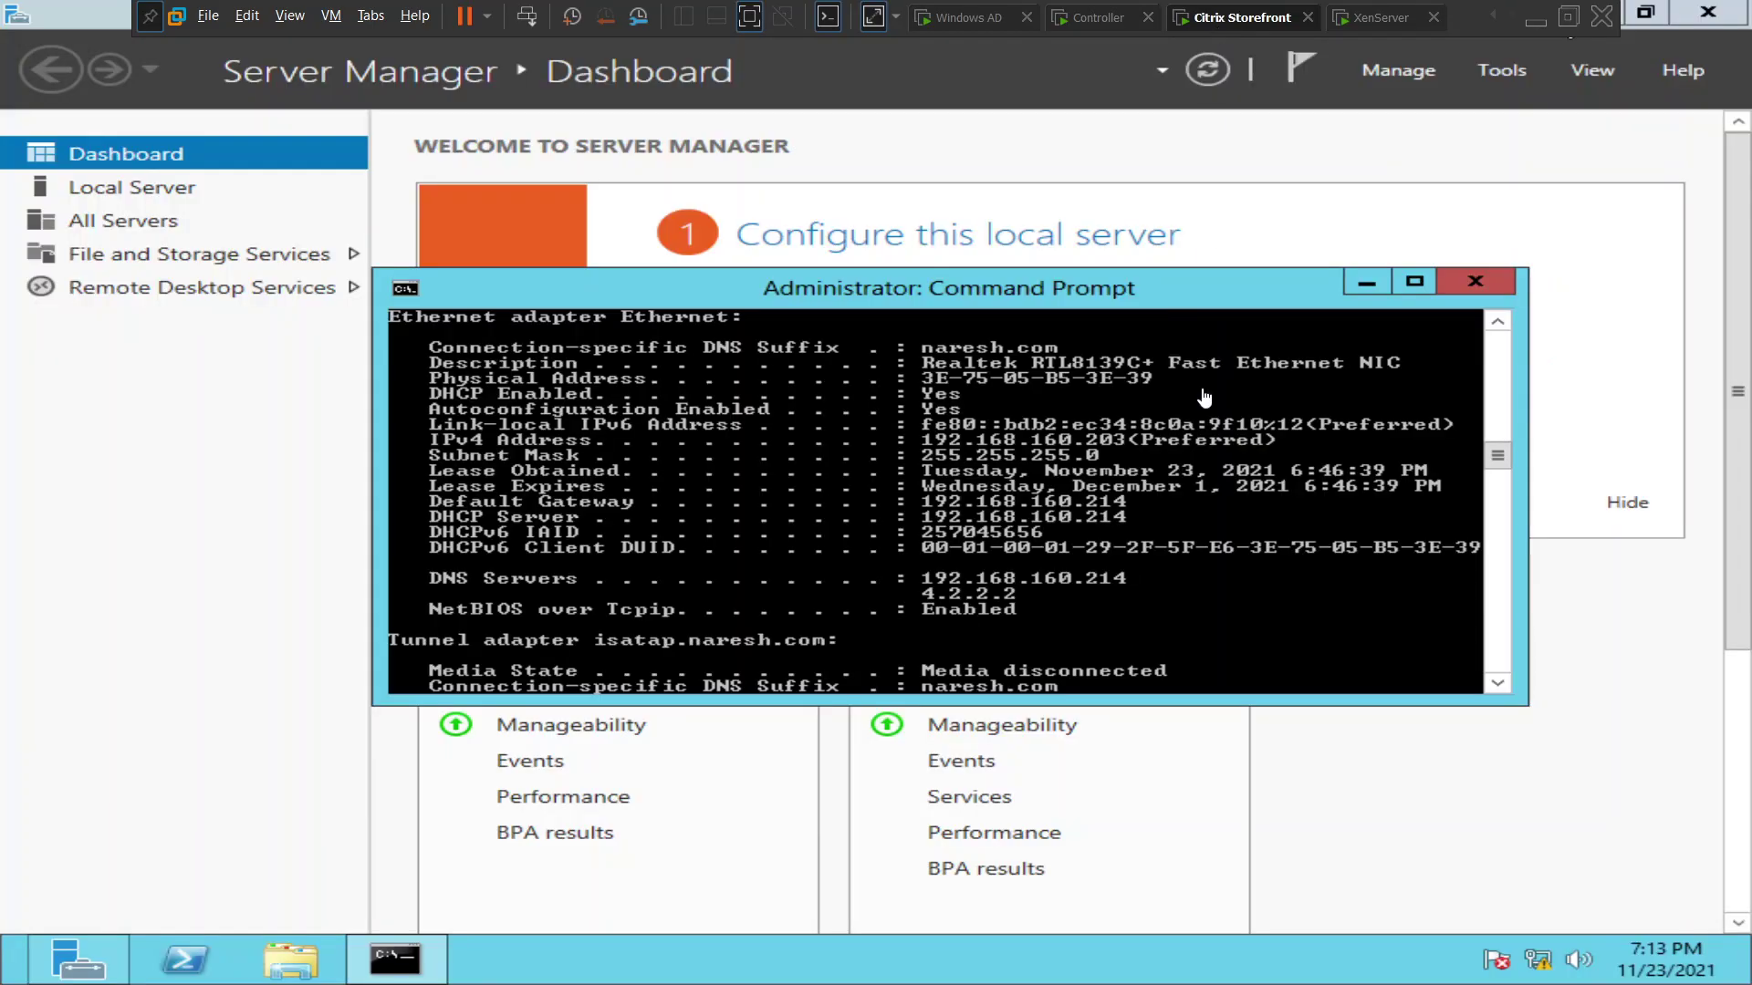
Sign out of the StoreFront server's Windows session by running logoff from Search
click(1369, 286)
mouse_move(1738, 330)
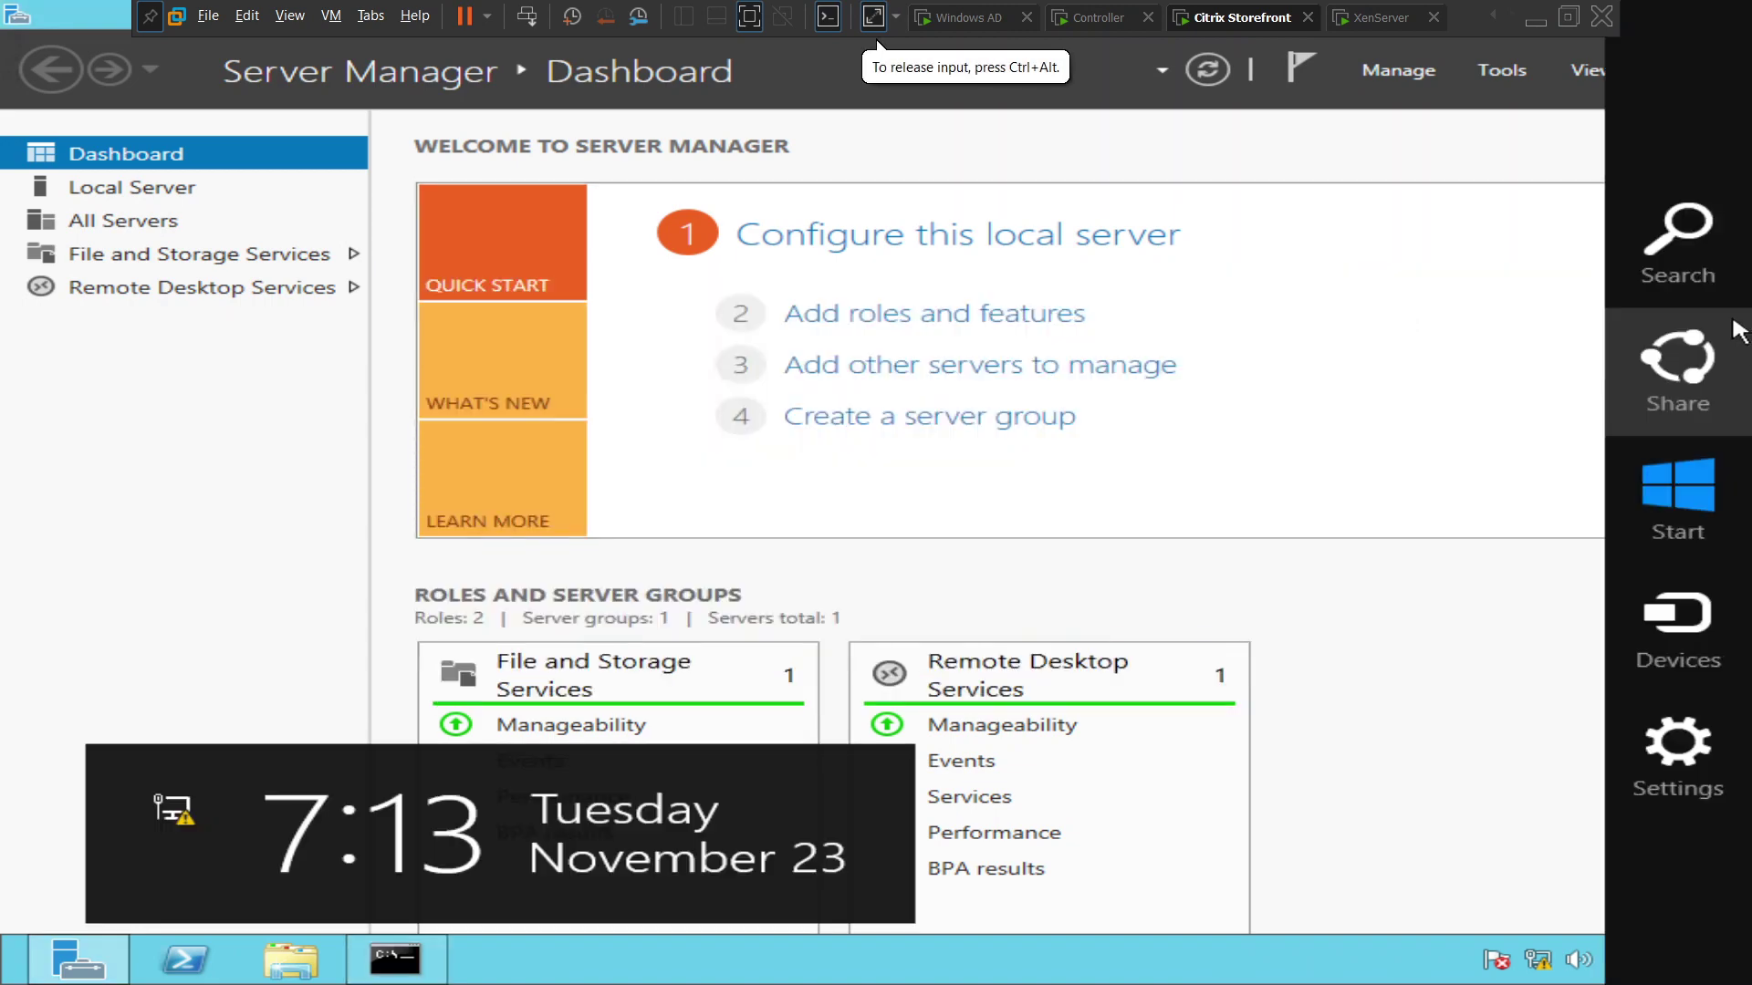
click(1688, 233)
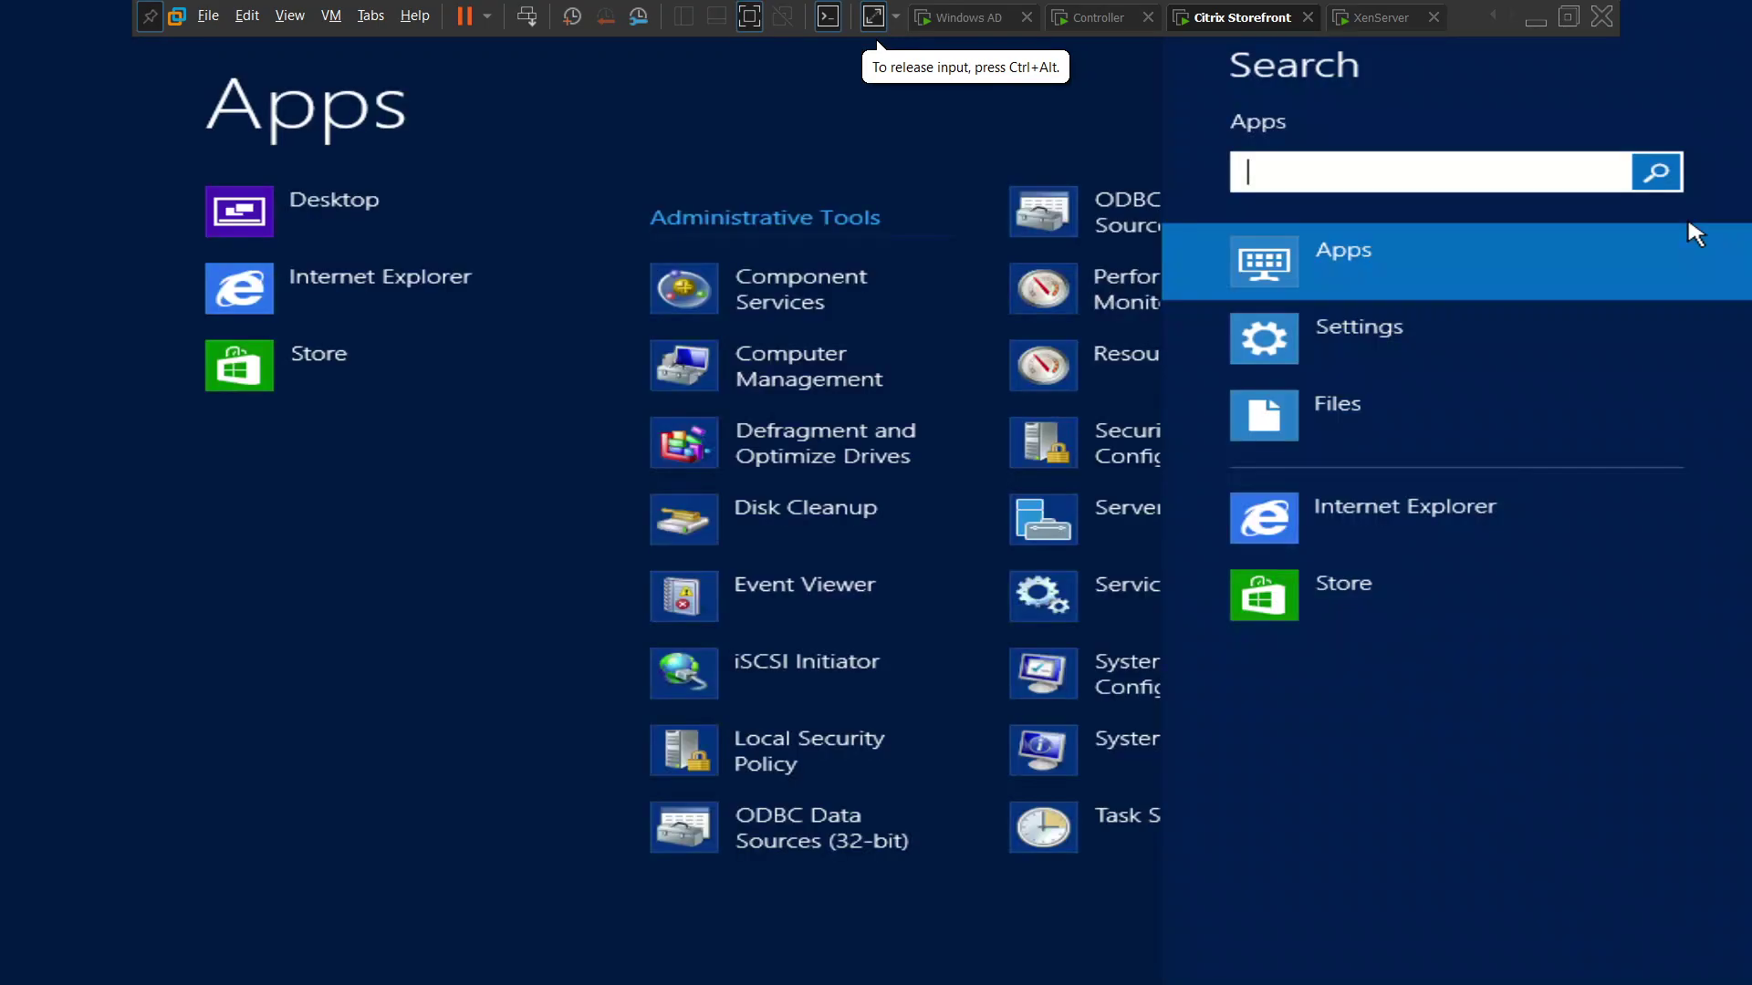
text(logoff)
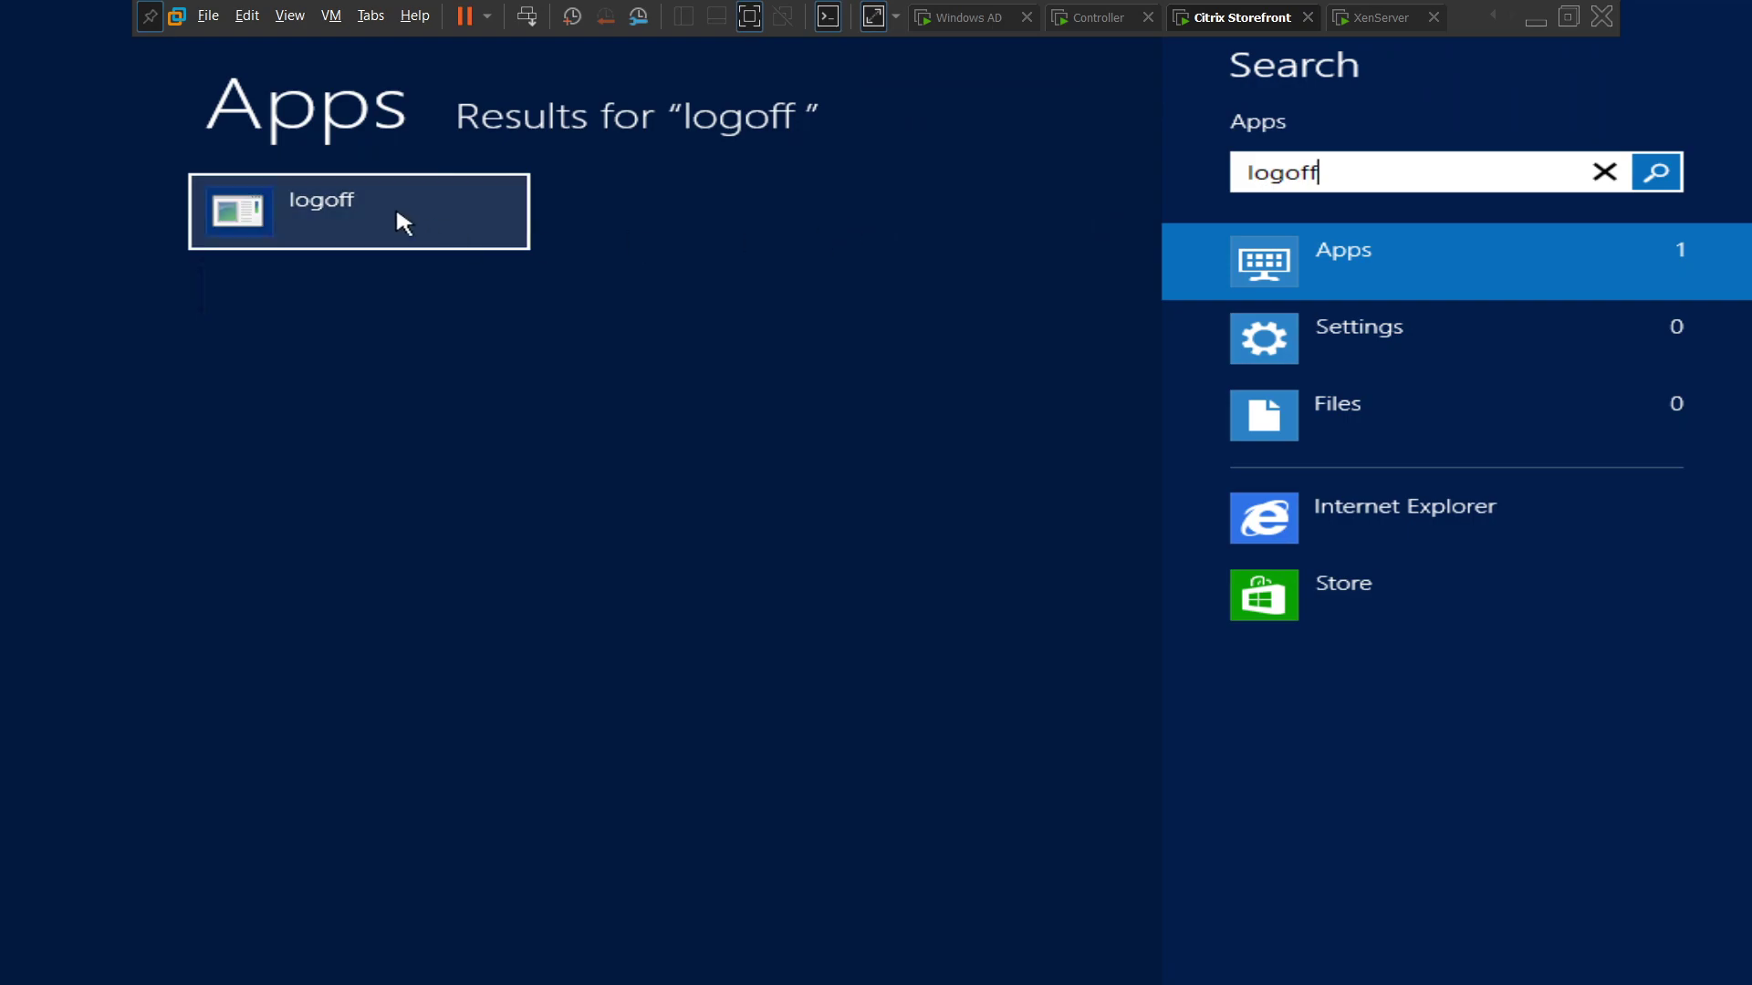
click(396, 206)
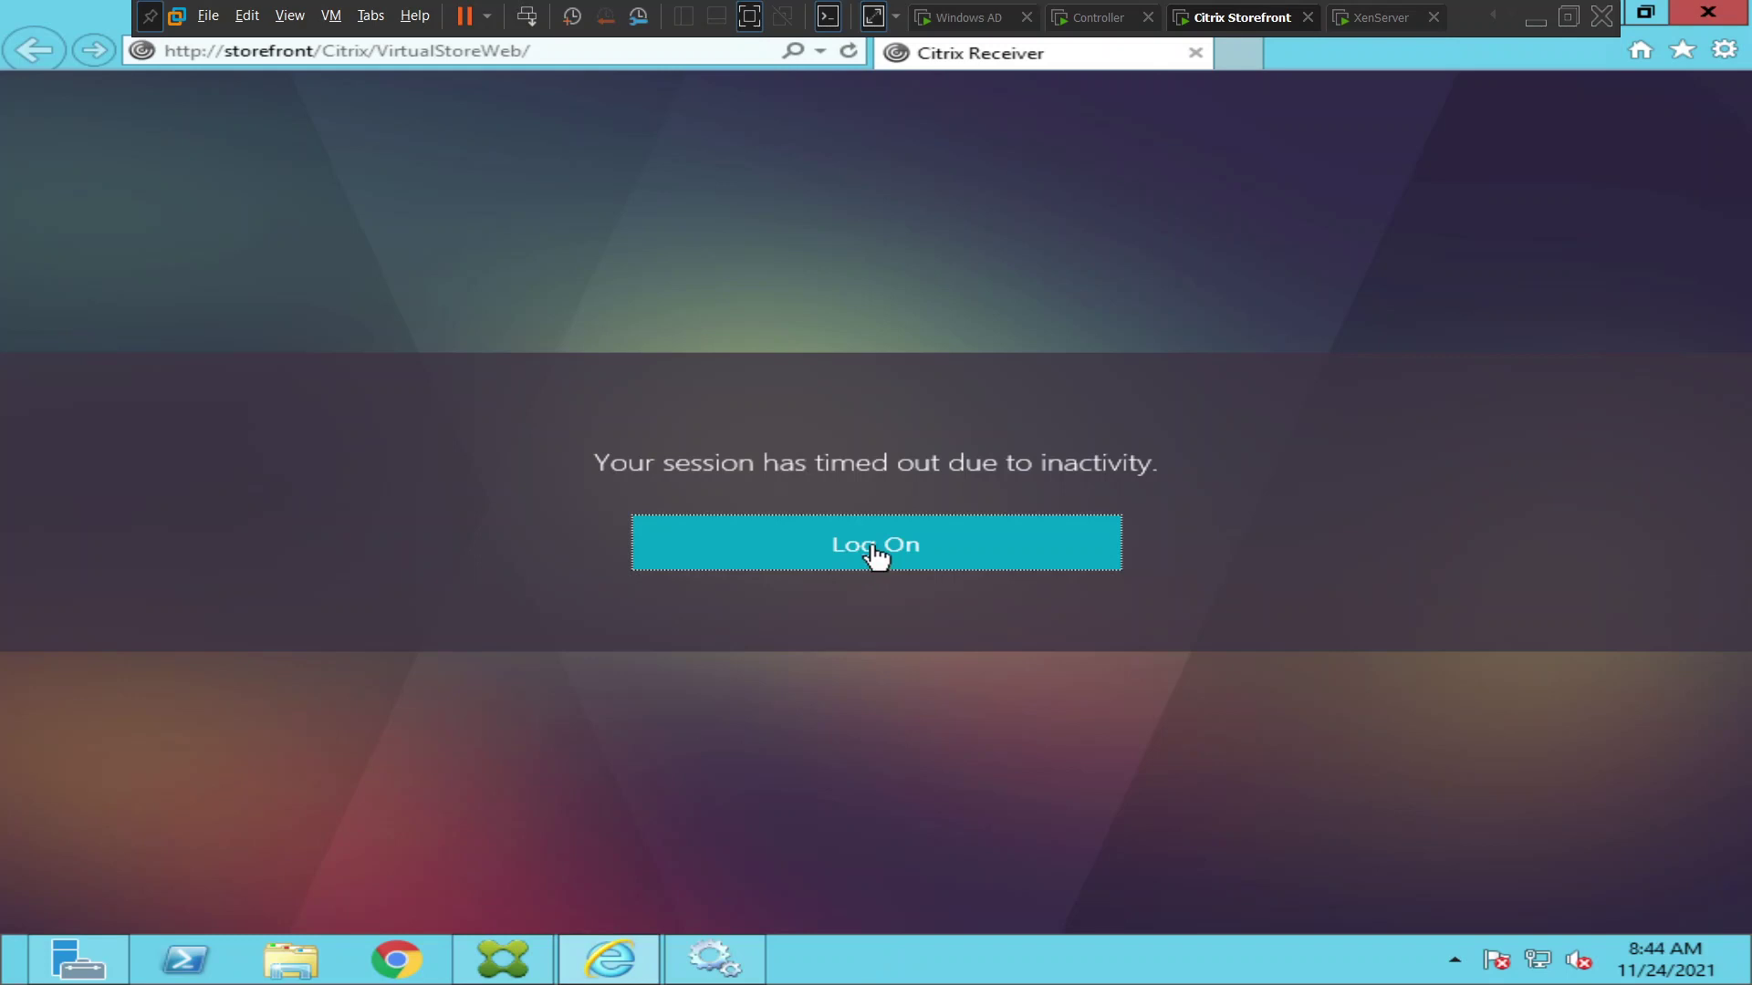
Log on to StoreFront as administrator with the account password
click(876, 552)
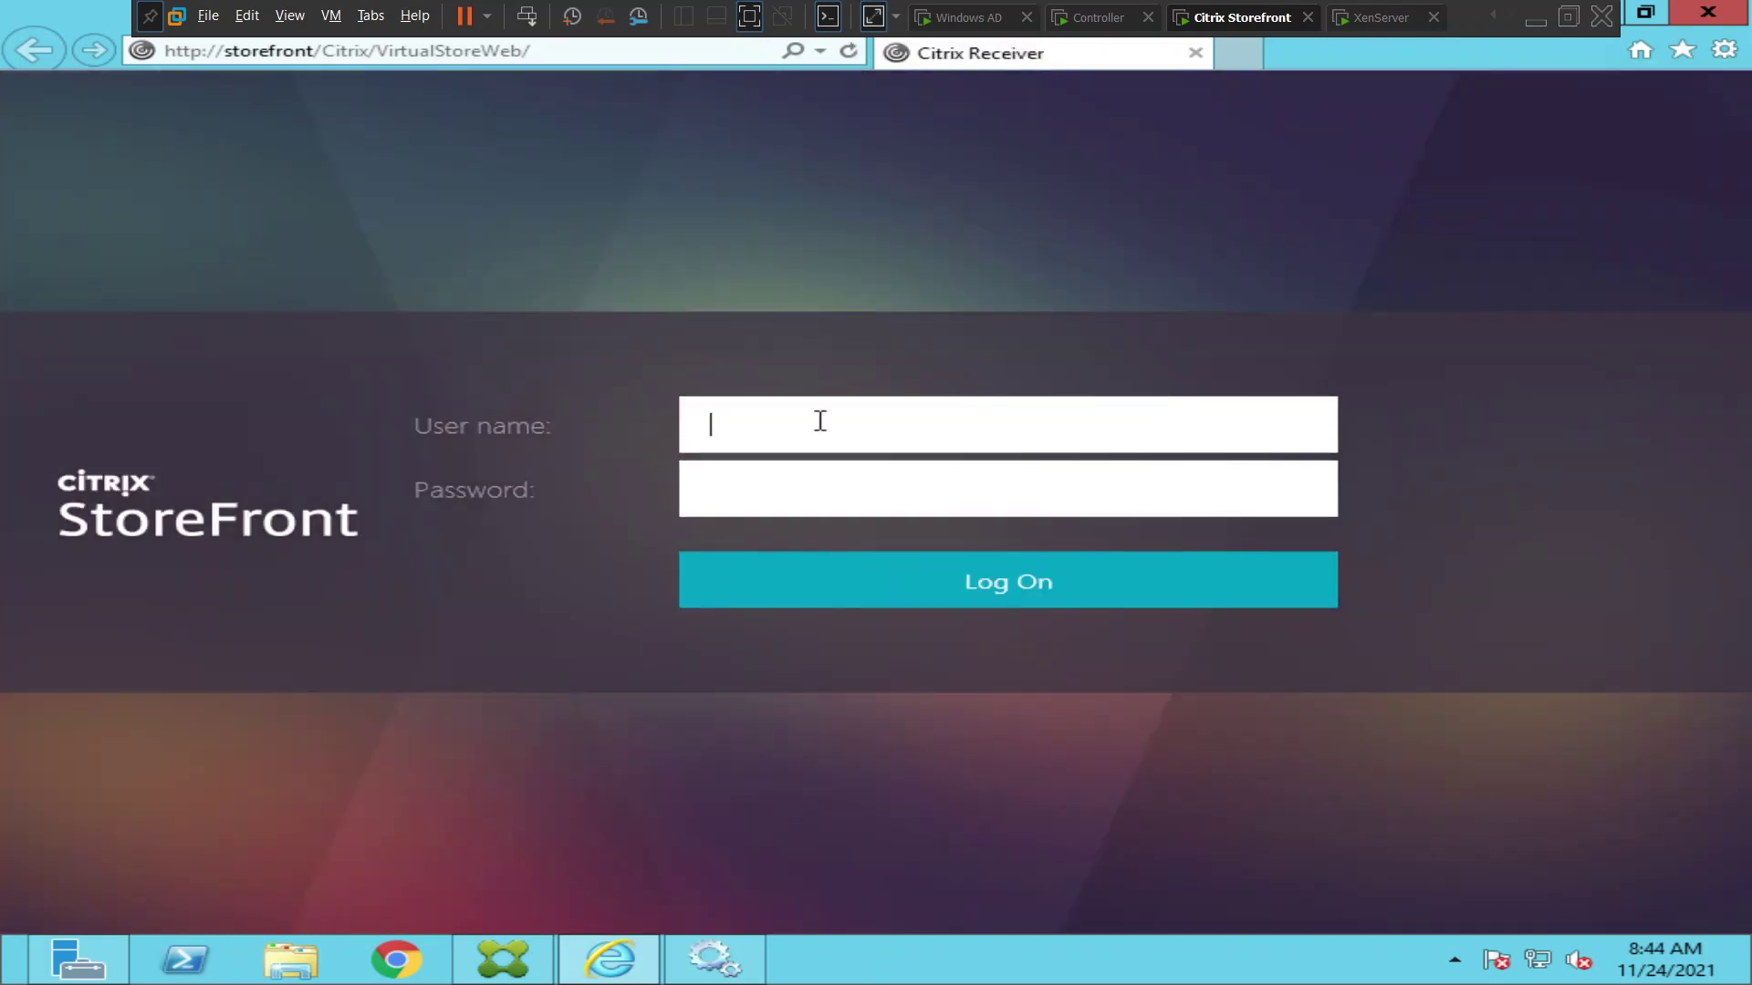
text(adminis)
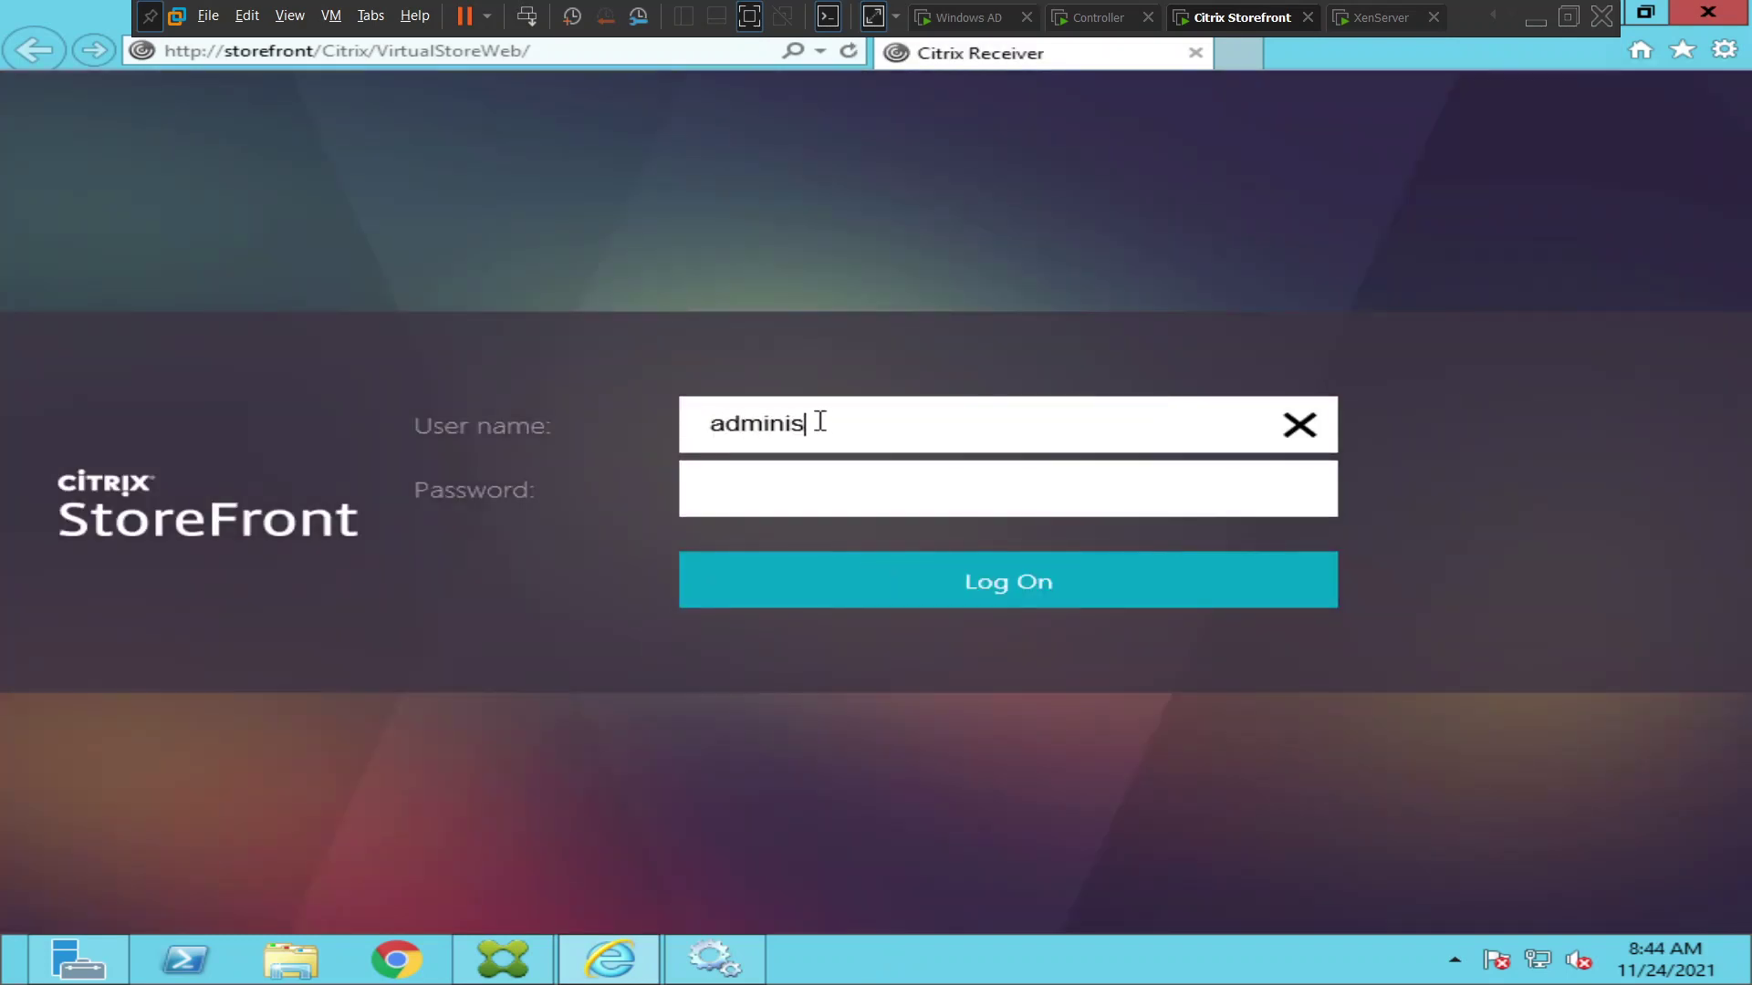
text(trator)
key(Tab)
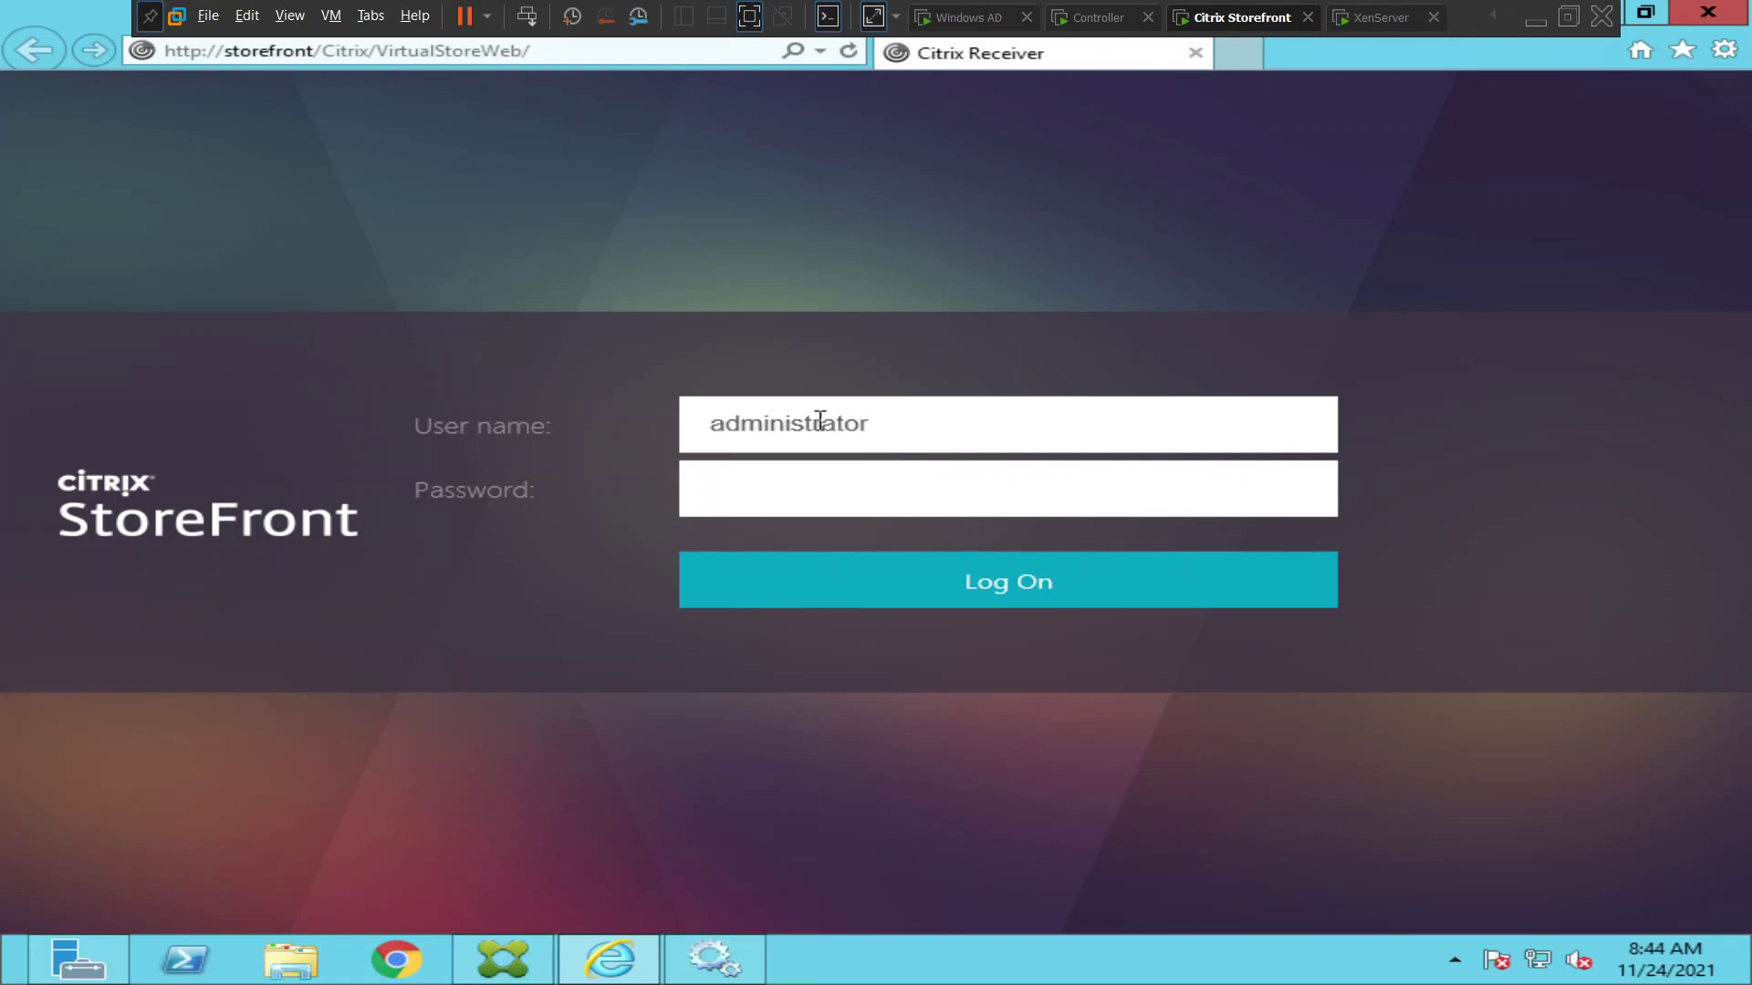
text(***********)
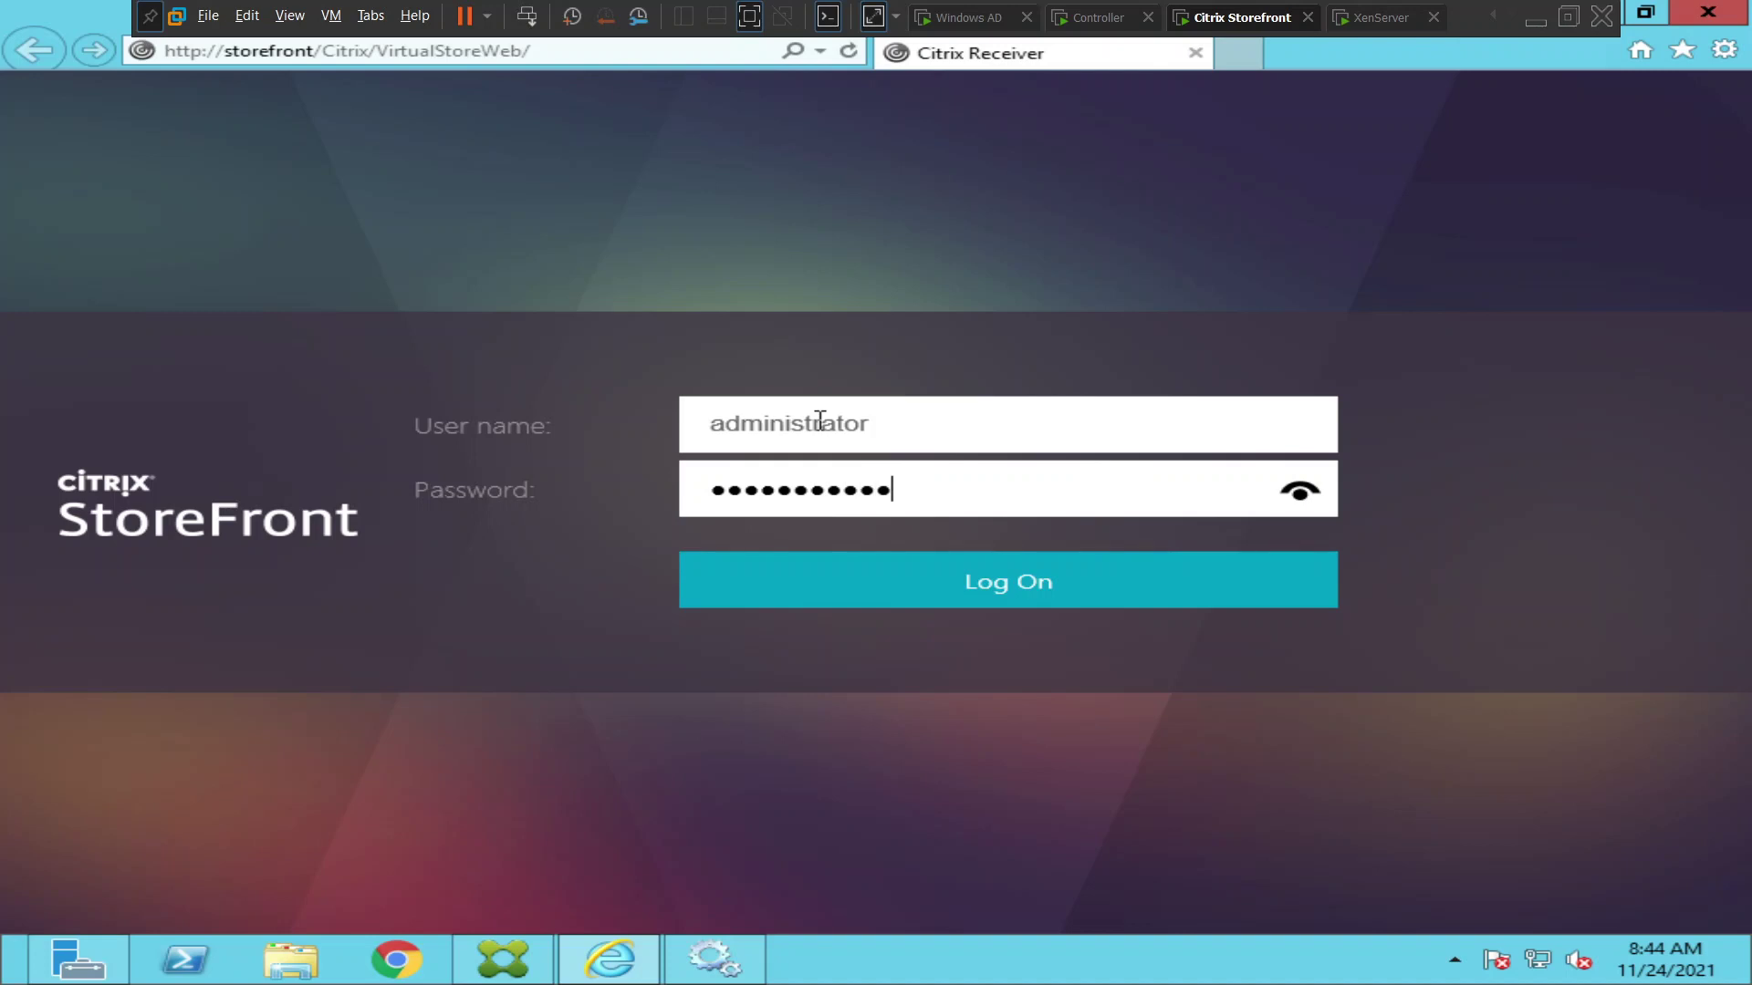
key(Return)
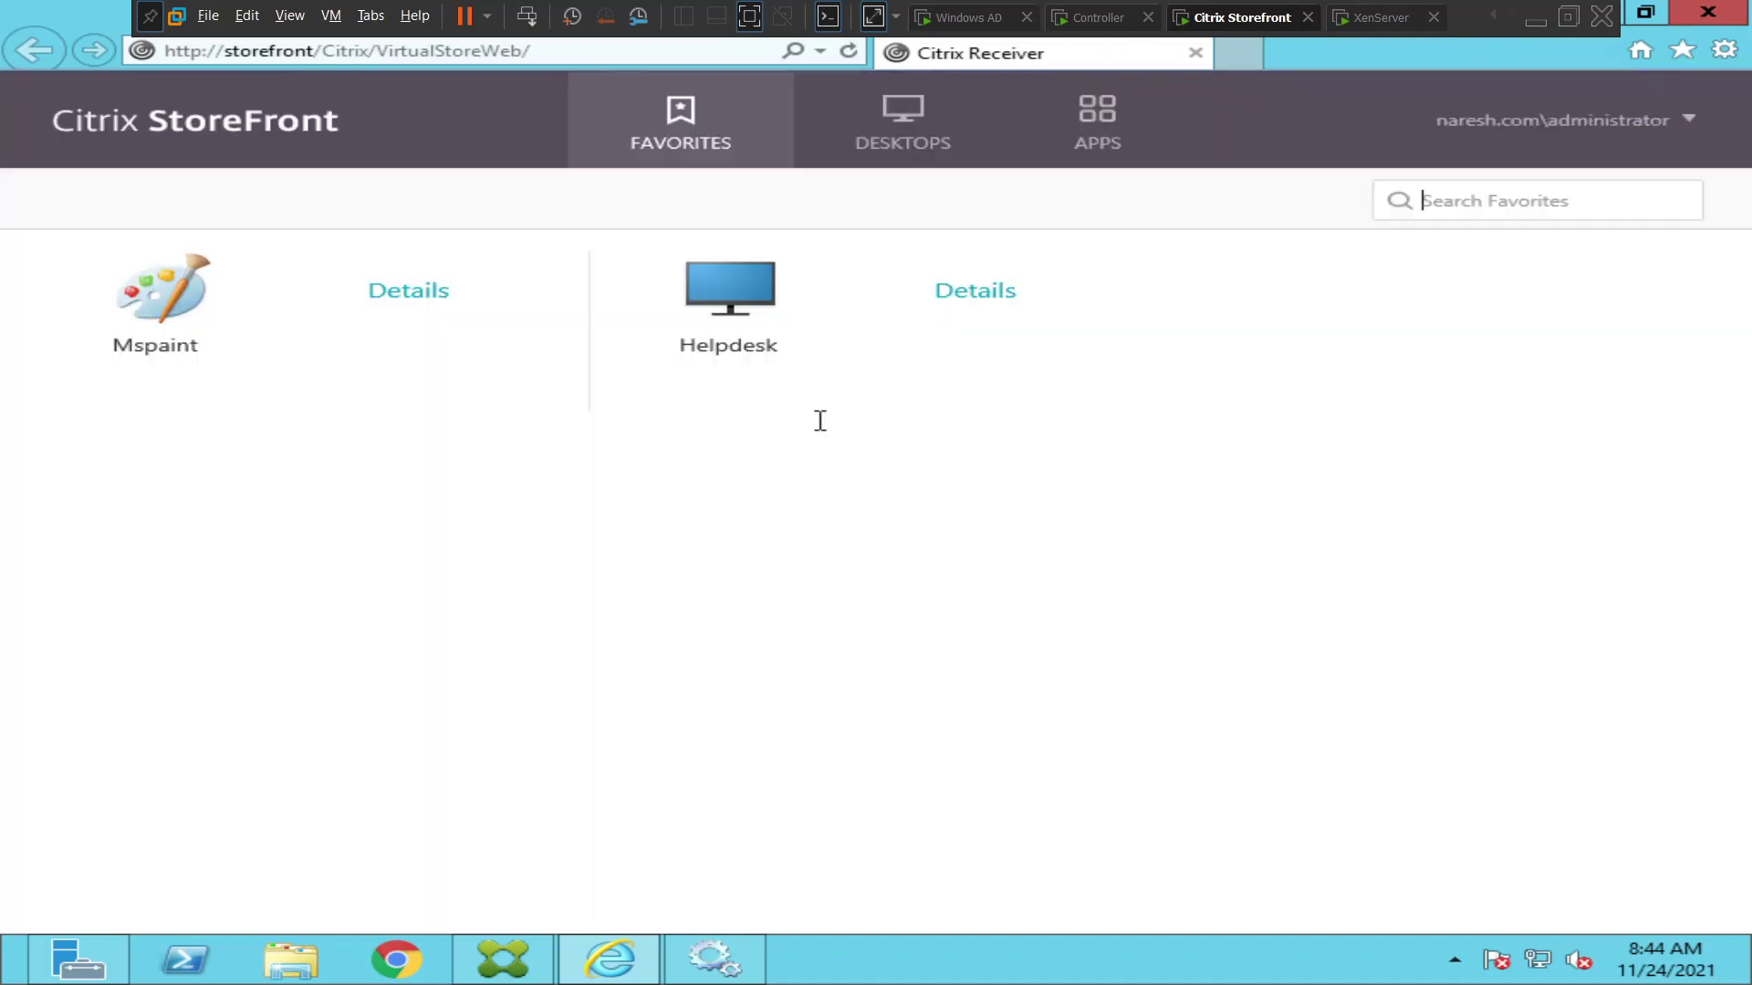
Launch the Helpdesk desktop from Favorites and dismiss the licensing mode notification in Desktop Viewer
click(725, 290)
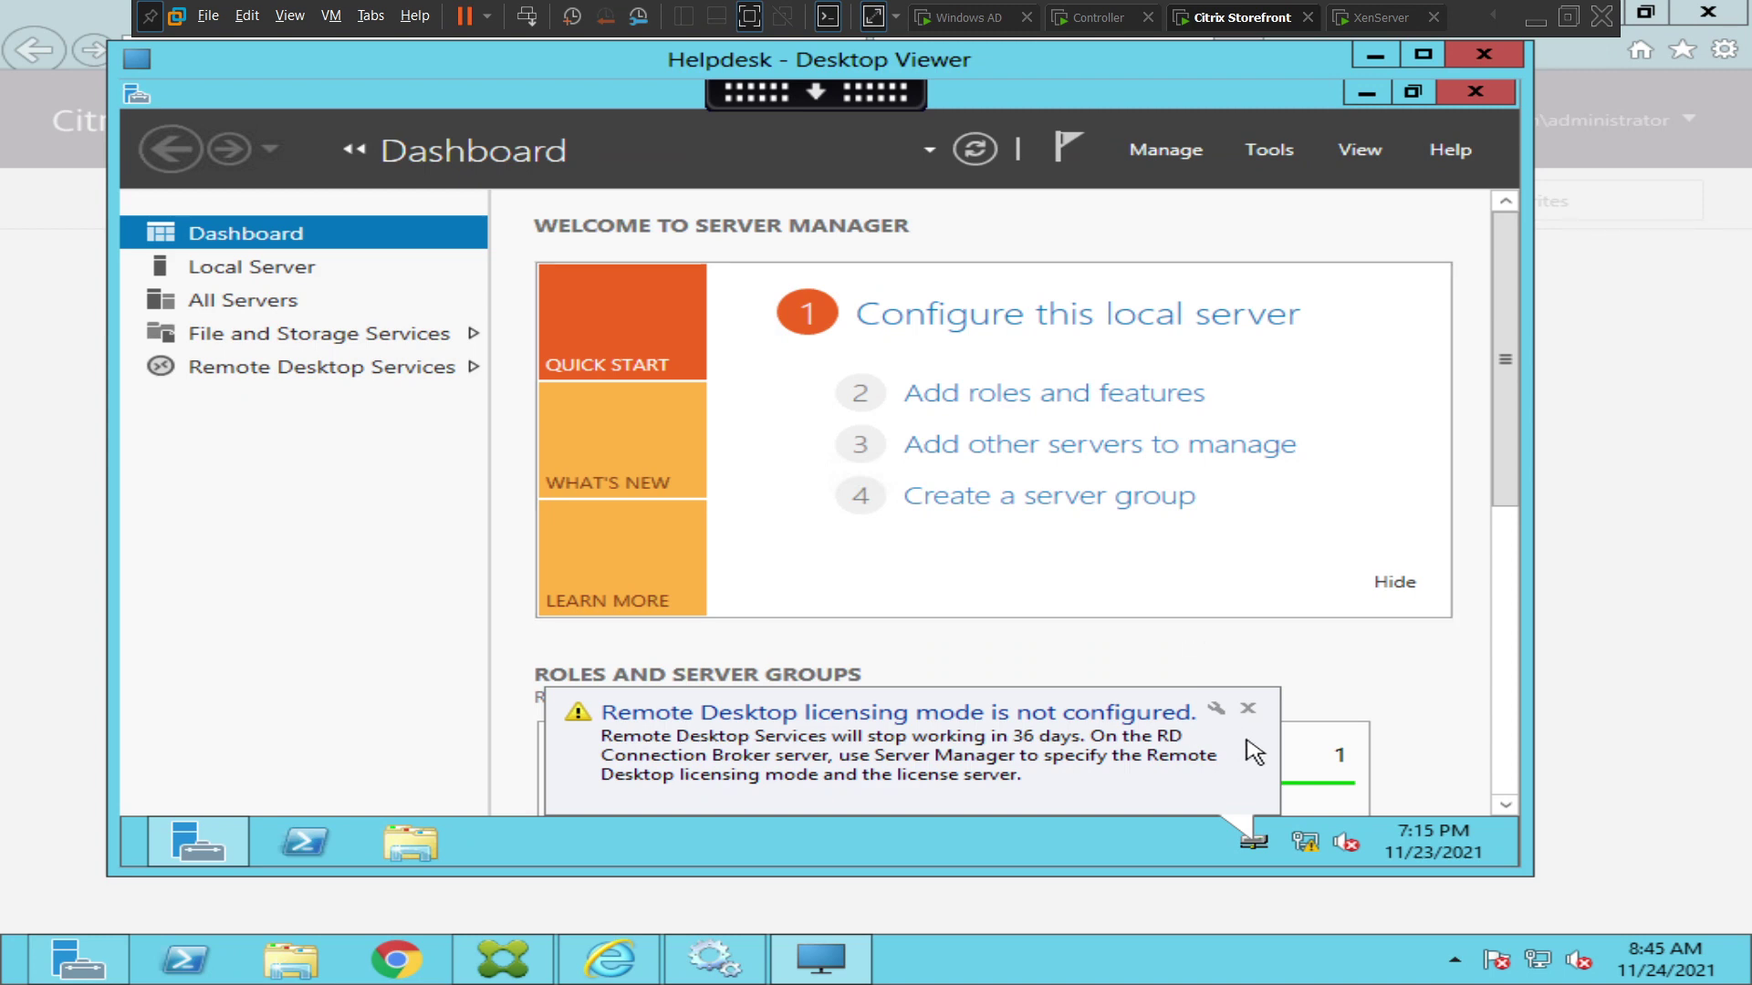
click(1248, 709)
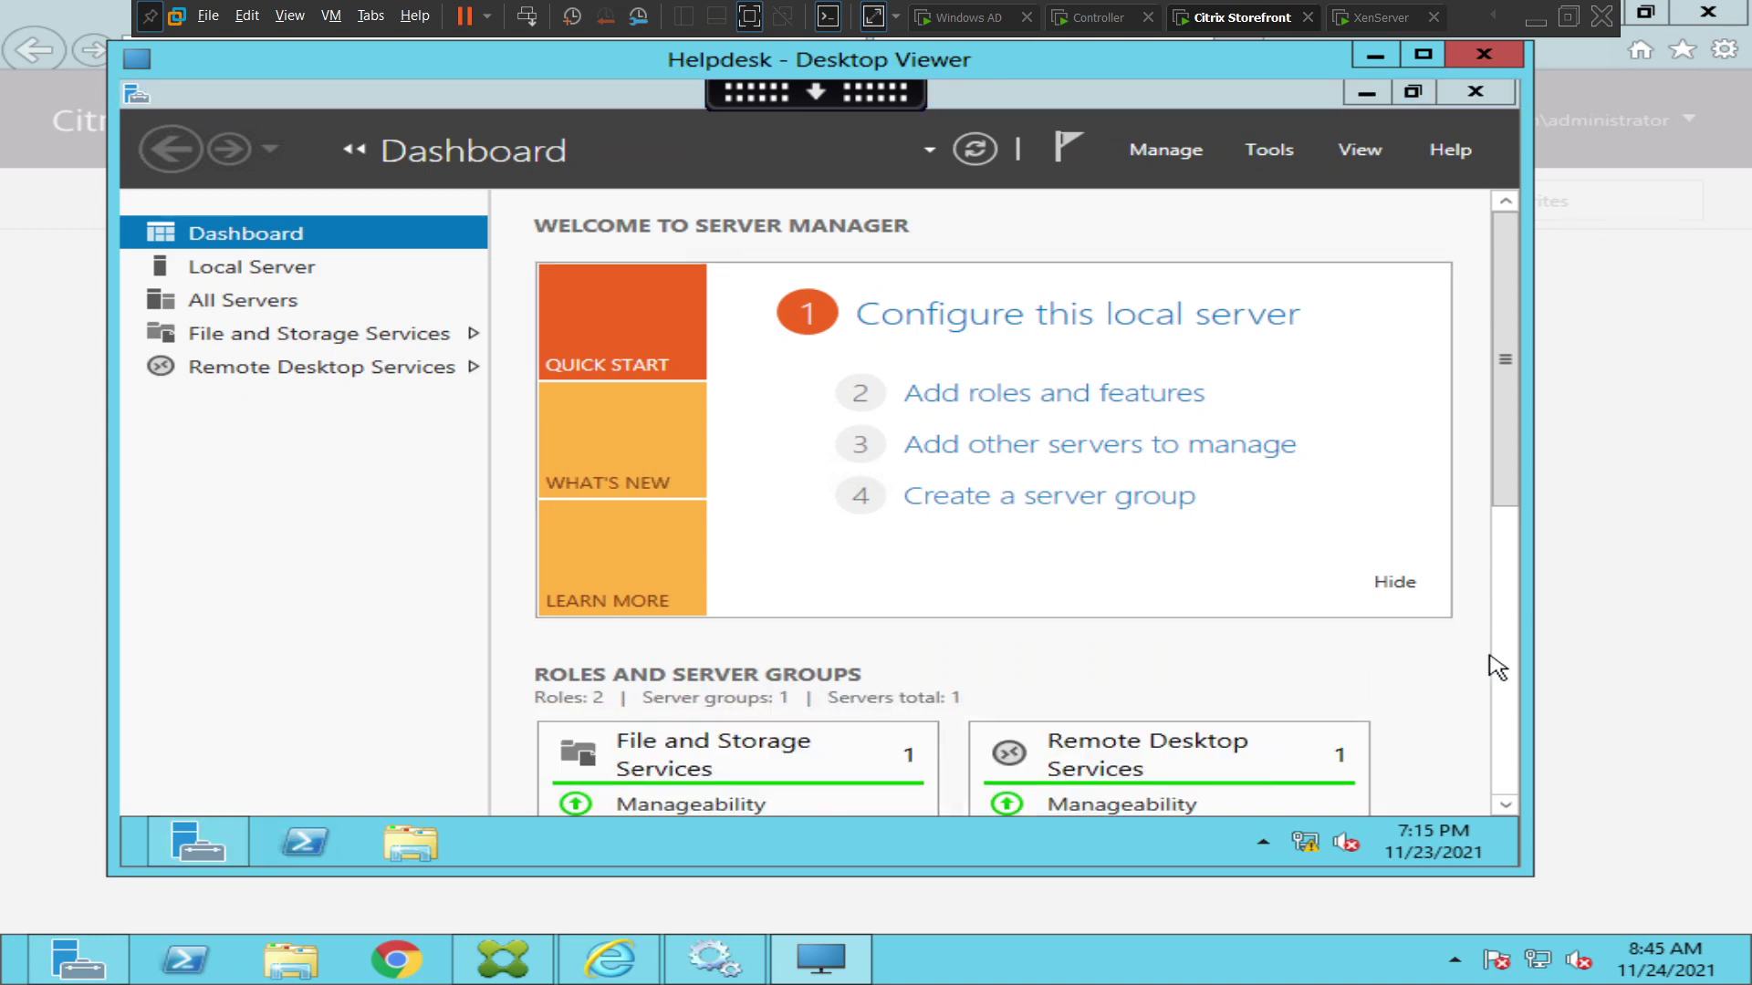